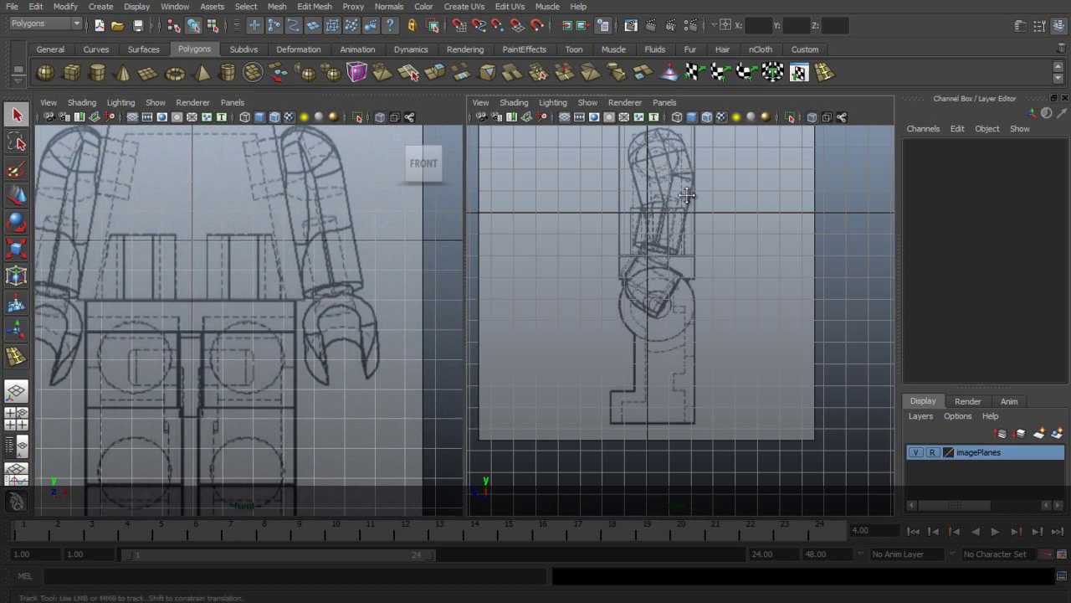
# Step: Create a polygon cylinder with 12 axis subdivisions and 0 cap subdivisions
pyautogui.scroll(2, 677, 283)
pyautogui.keyDown('alt'); pyautogui.moveTo(337, 214); pyautogui.dragTo(355, 270, button='middle'); pyautogui.keyUp('alt')
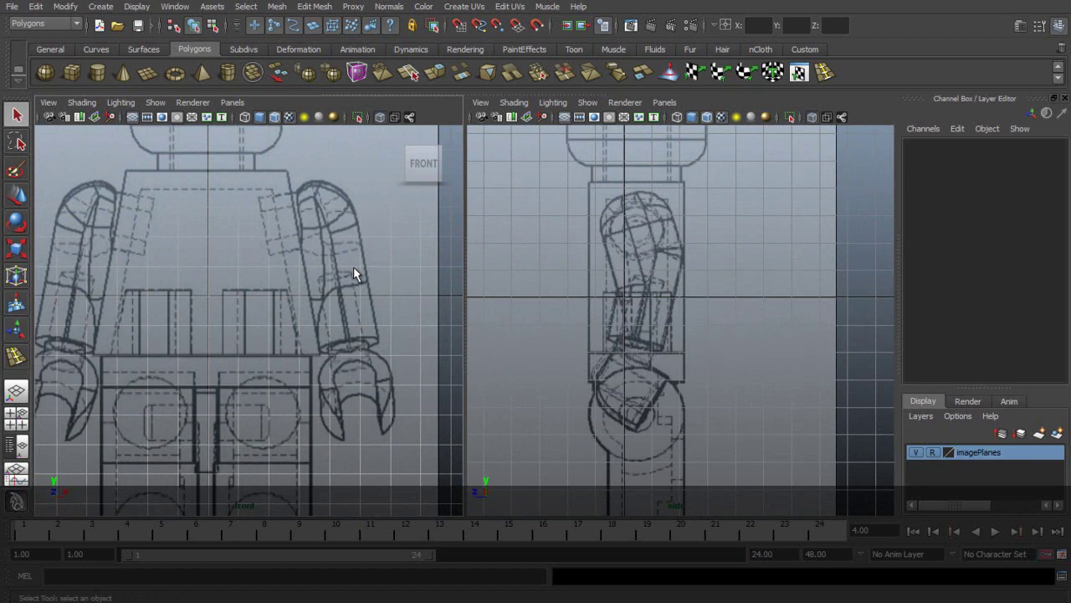
pyautogui.scroll(2, 353, 266)
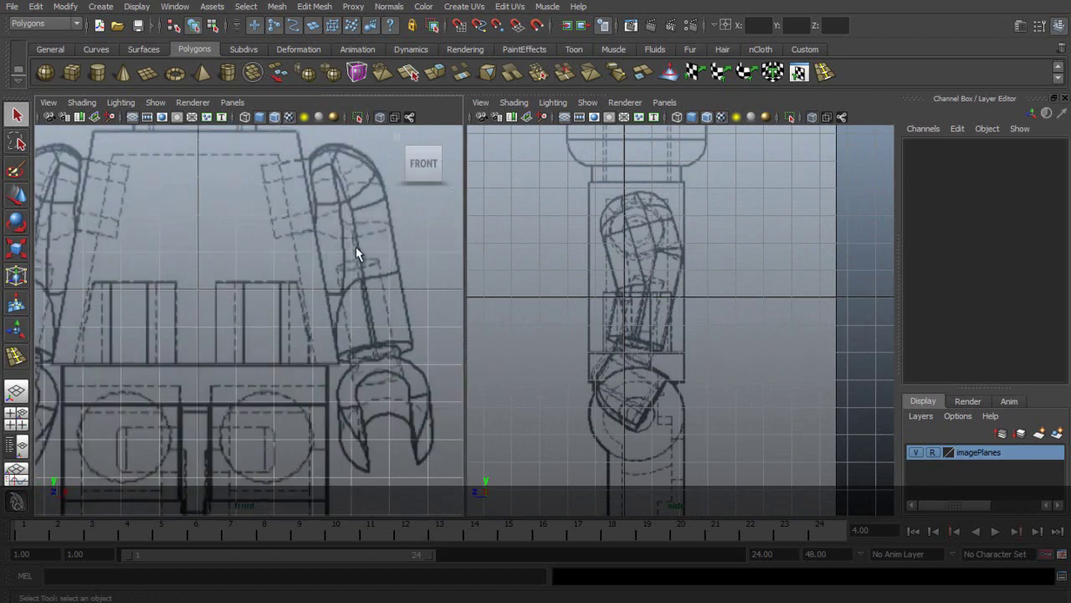
pyautogui.keyDown('alt'); pyautogui.moveTo(355, 246); pyautogui.dragTo(354, 268, button='middle'); pyautogui.keyUp('alt')
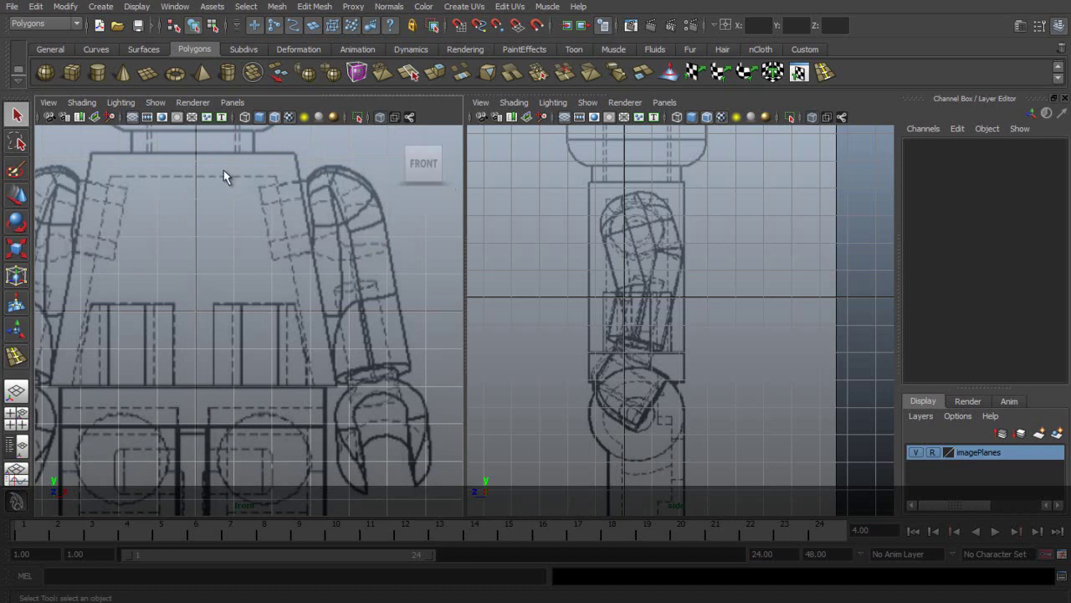
pyautogui.click(96, 74)
pyautogui.click(940, 308)
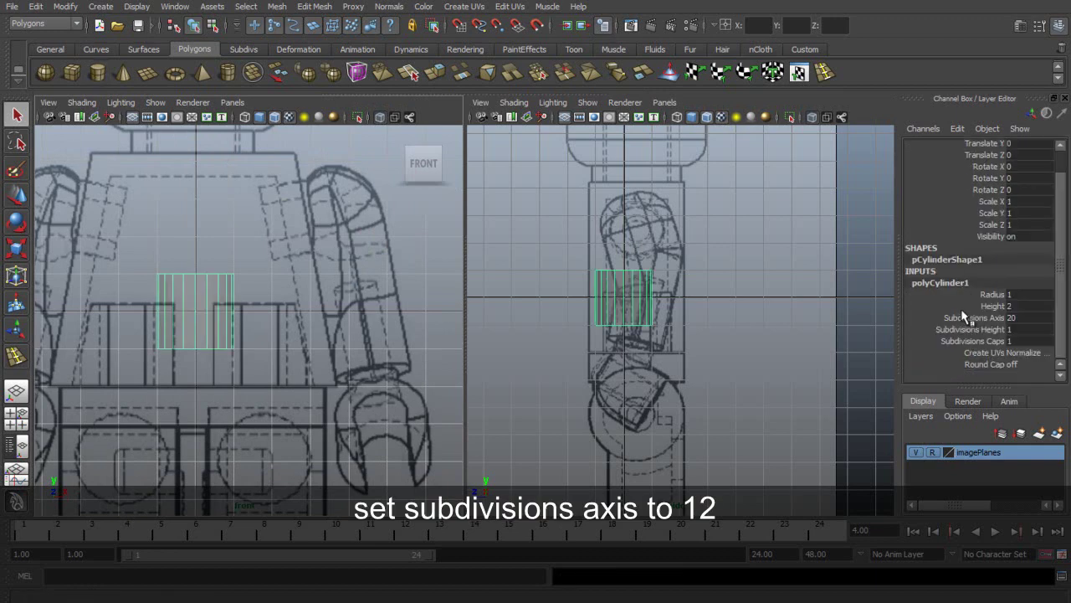
pyautogui.click(1017, 318)
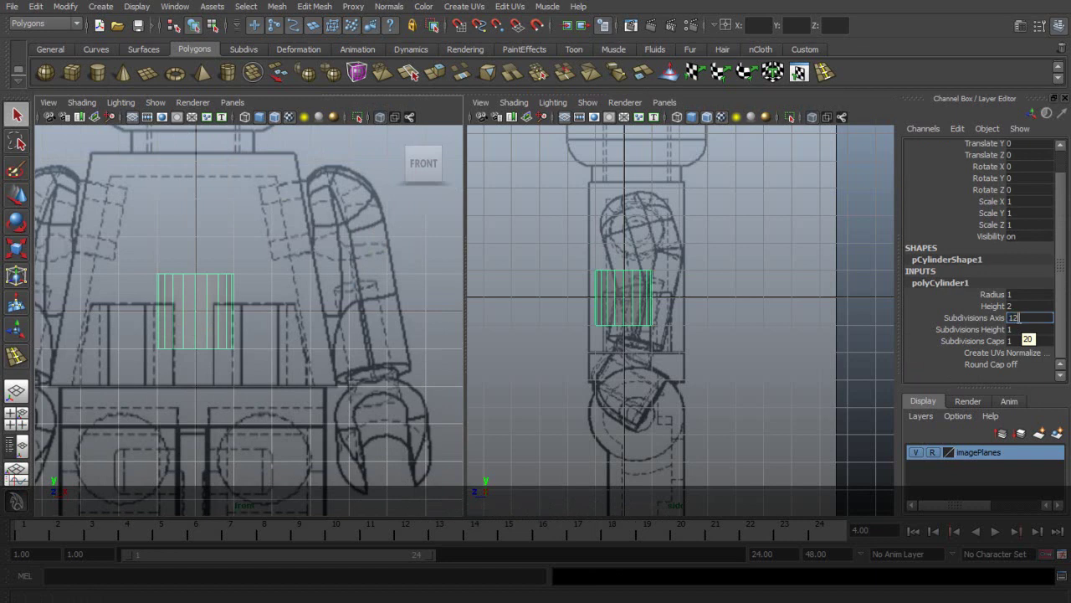
pyautogui.press('Return')
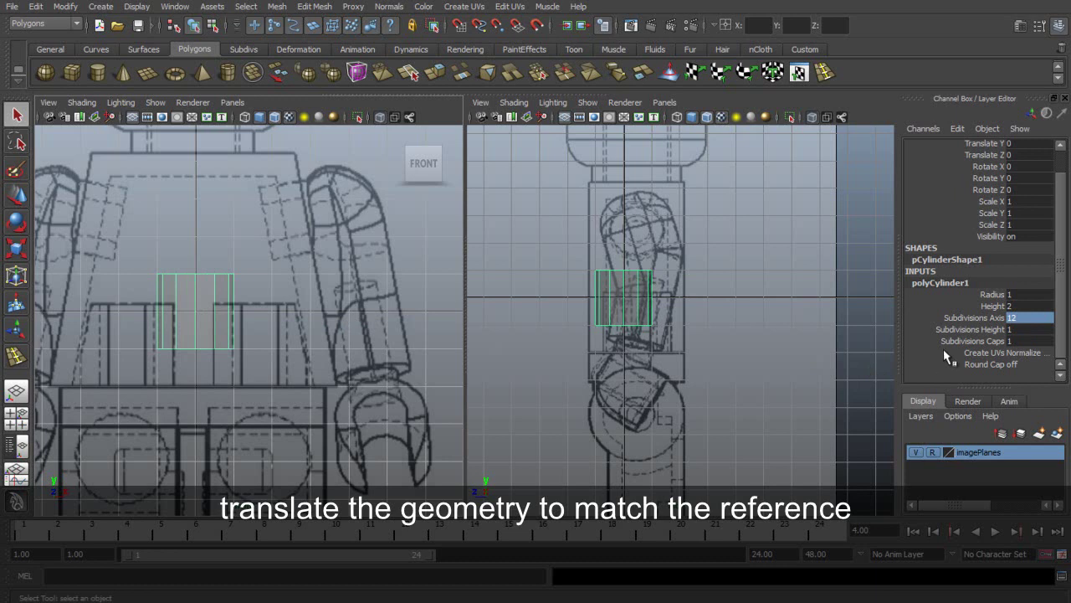
pyautogui.click(970, 340)
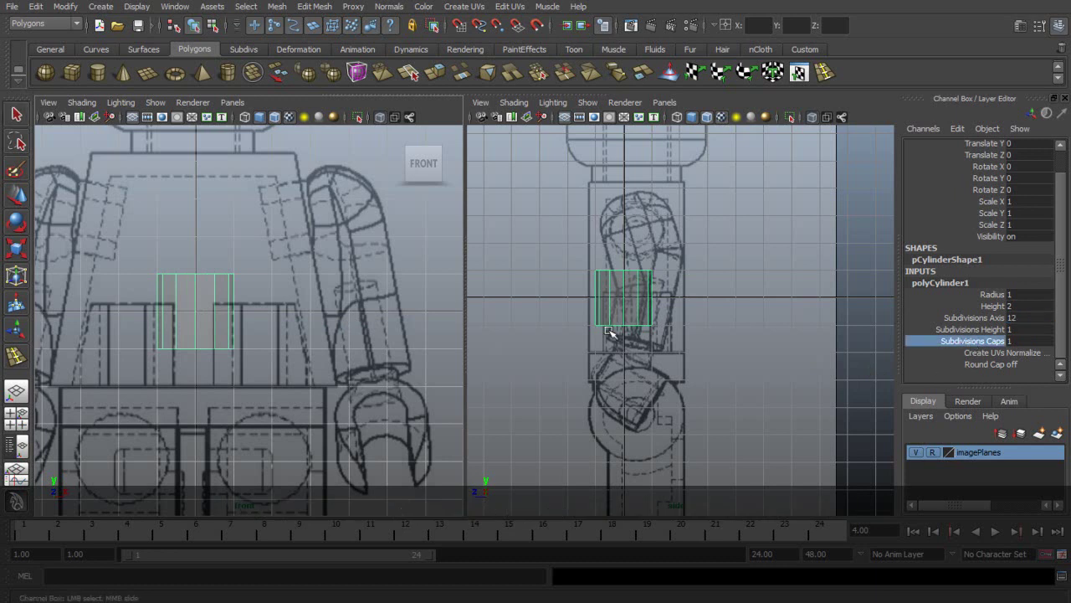
pyautogui.moveTo(611, 331); pyautogui.dragTo(348, 326, button='middle')
# Step: Move the cylinder onto the forearm of the reference in the front and side views, at about X 4.584, Y -0.446, Z -0.819
pyautogui.press('w')
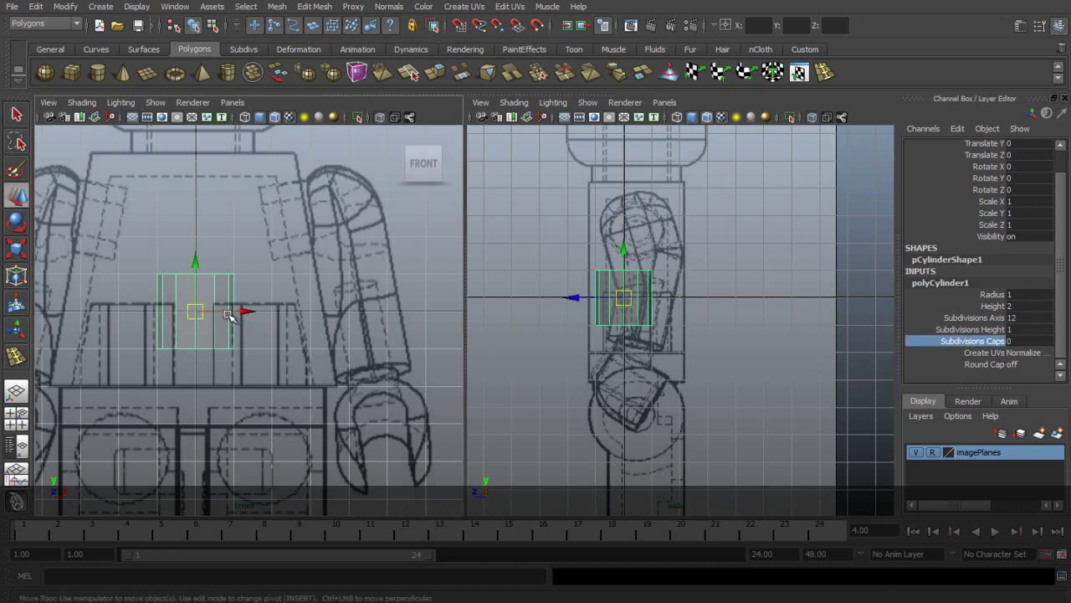
pyautogui.moveTo(192, 312); pyautogui.dragTo(366, 329)
pyautogui.keyDown('alt'); pyautogui.moveTo(390, 335); pyautogui.dragTo(230, 335, button='middle'); pyautogui.keyUp('alt')
pyautogui.scroll(3, 368, 337)
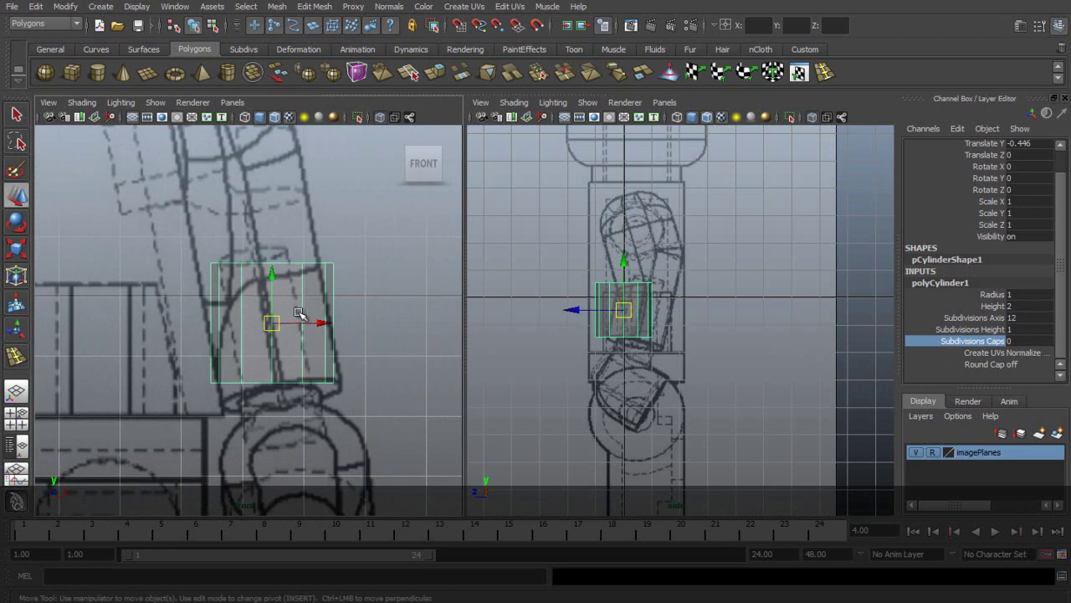
pyautogui.scroll(2, 385, 309)
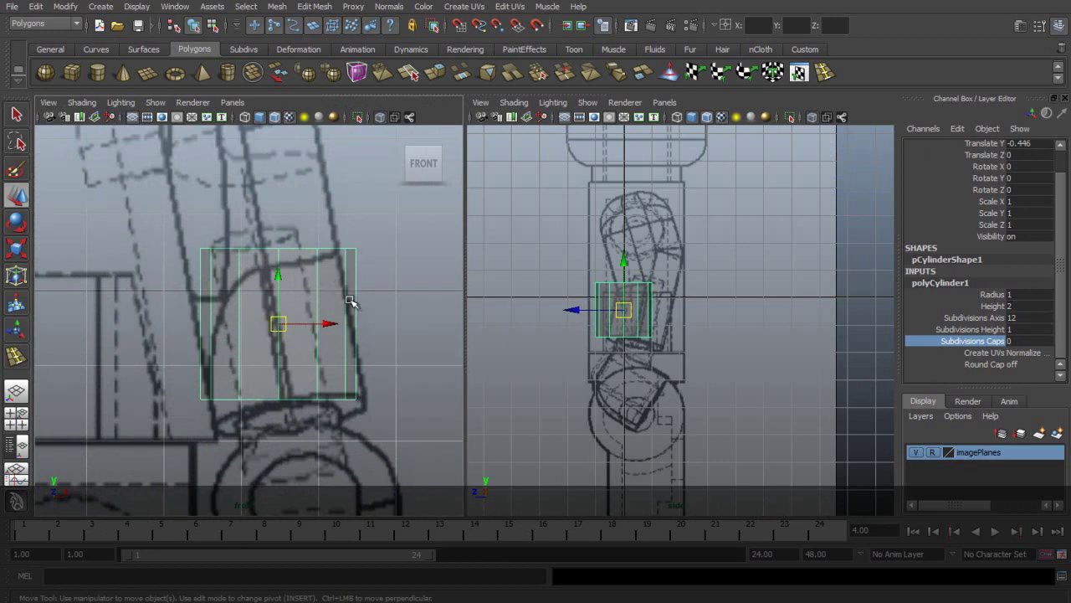
pyautogui.moveTo(335, 323)
pyautogui.mouseDown()
pyautogui.moveTo(322, 321)
pyautogui.moveTo(342, 319)
pyautogui.mouseUp()
pyautogui.scroll(2, 661, 311)
pyautogui.moveTo(558, 305); pyautogui.dragTo(591, 306)
pyautogui.scroll(1, 709, 315)
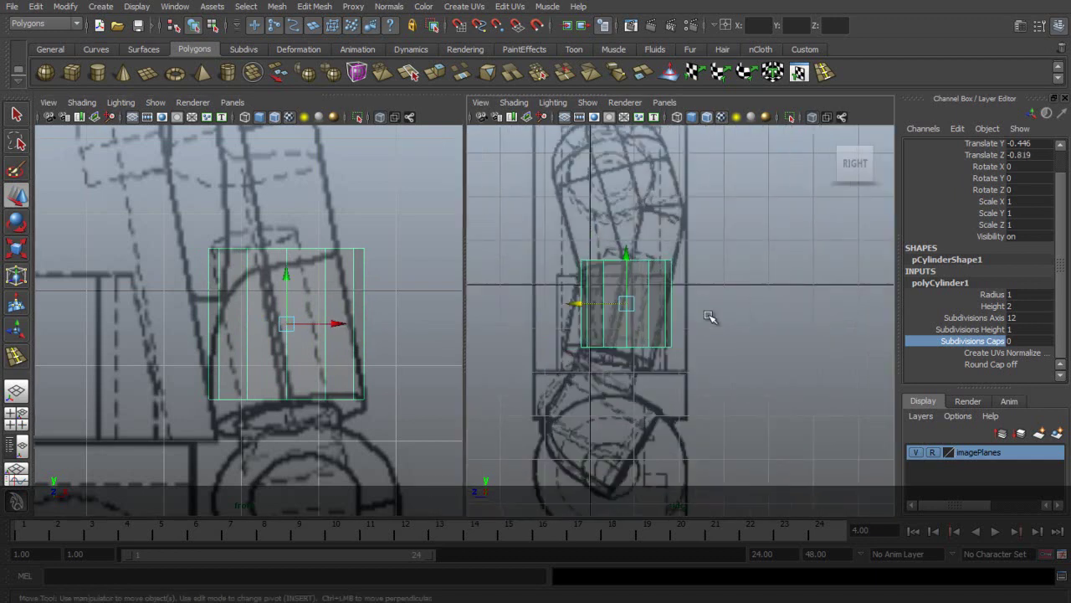
# Step: Rotate the cylinder about -13.81° around X to match the forearm's tilt in the side view
pyautogui.scroll(3, 736, 330)
pyautogui.press('e')
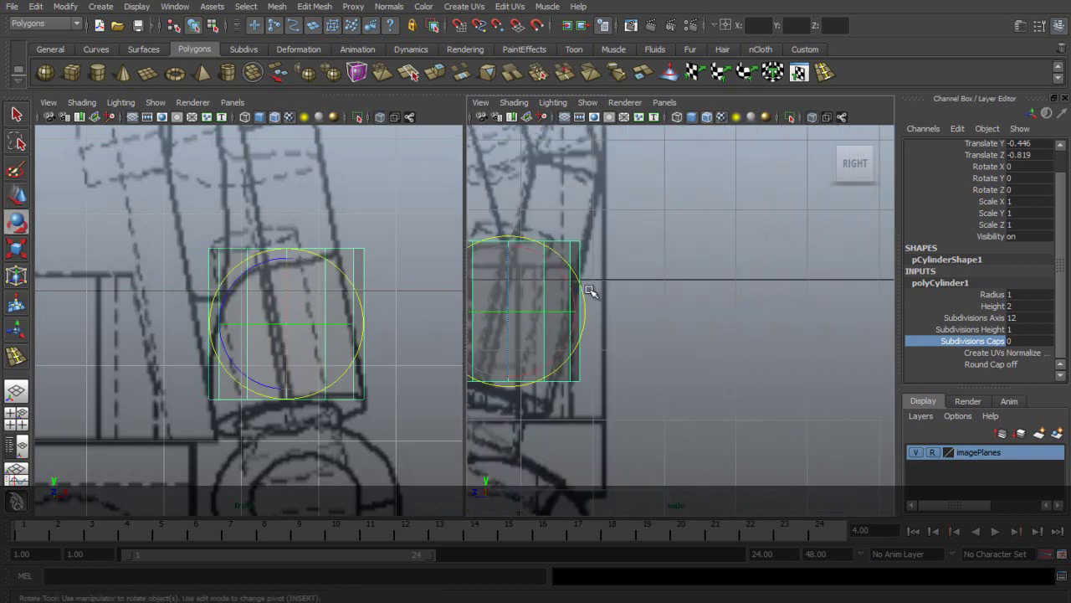
pyautogui.moveTo(582, 291); pyautogui.dragTo(595, 311)
pyautogui.keyDown('alt'); pyautogui.moveTo(648, 337); pyautogui.dragTo(821, 311, button='middle'); pyautogui.keyUp('alt')
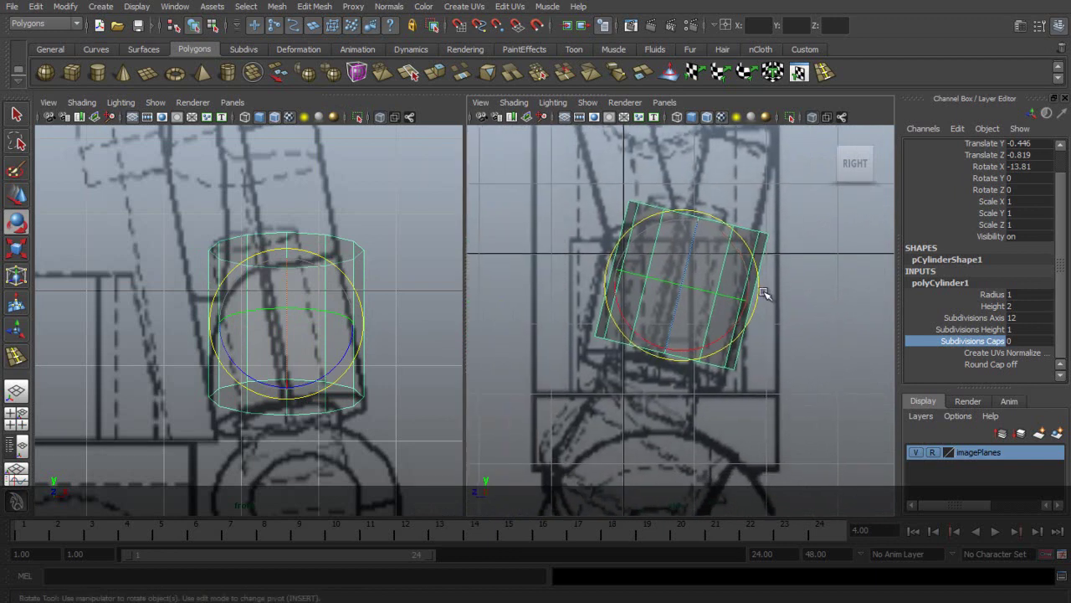
pyautogui.click(765, 293)
pyautogui.click(761, 291)
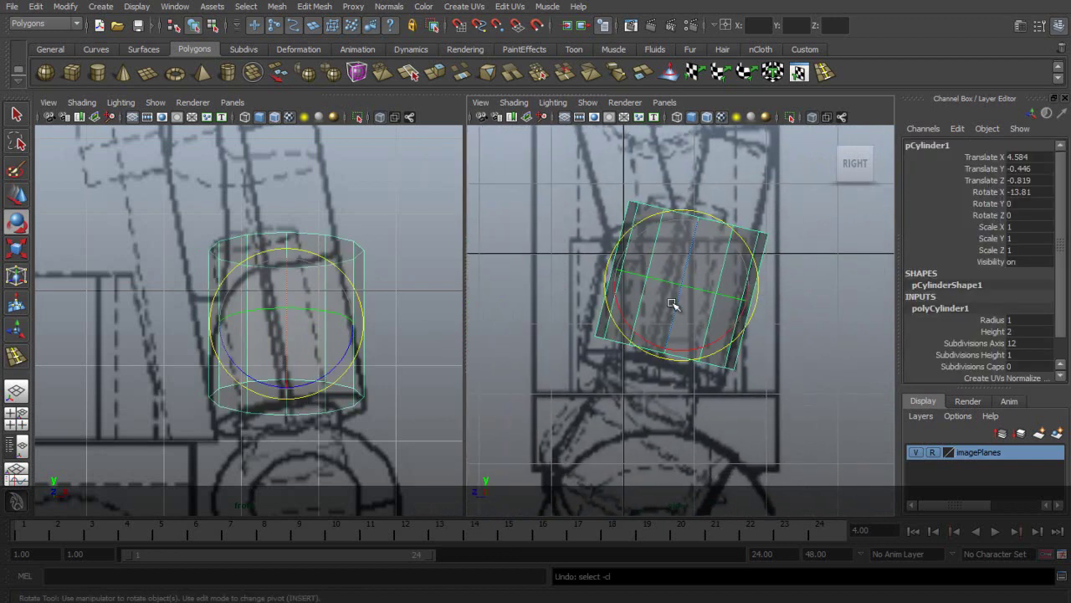
# Step: Shift the cylinder to about Y -0.757, Z -0.642 and rotate it about 10.453° around Z to follow the forearm
pyautogui.press('w')
pyautogui.moveTo(667, 299); pyautogui.dragTo(668, 306)
pyautogui.press('e')
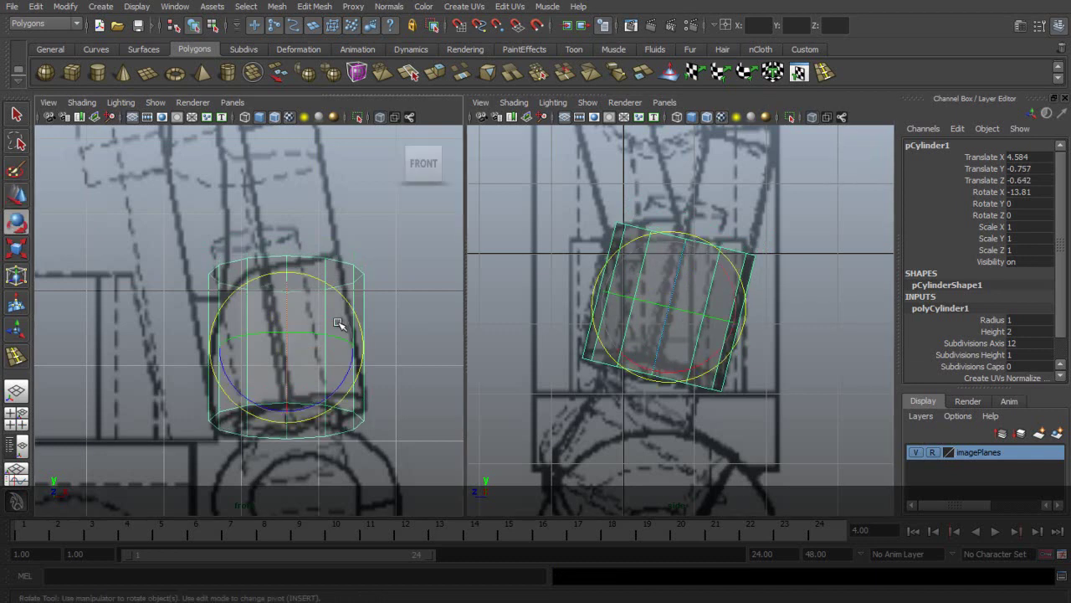
pyautogui.moveTo(365, 340); pyautogui.dragTo(360, 332)
# Step: Align the cylinder with the forearm outline at about X 4.494, Y -0.701, Z -0.66 and scale it uniformly to about 1.004
pyautogui.press('w')
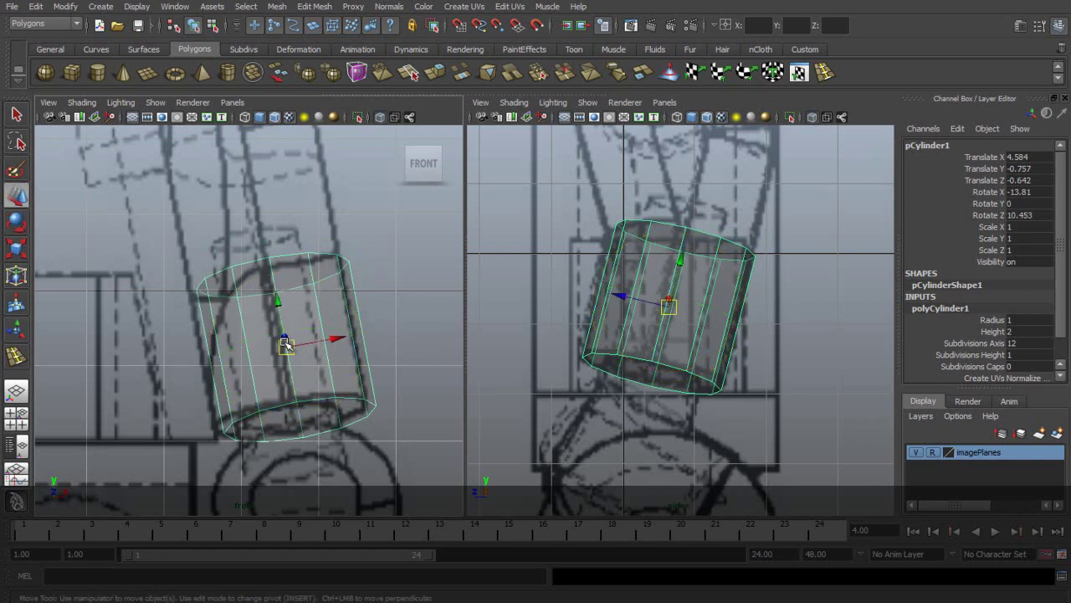
pyautogui.moveTo(277, 310); pyautogui.dragTo(324, 333)
pyautogui.press('r')
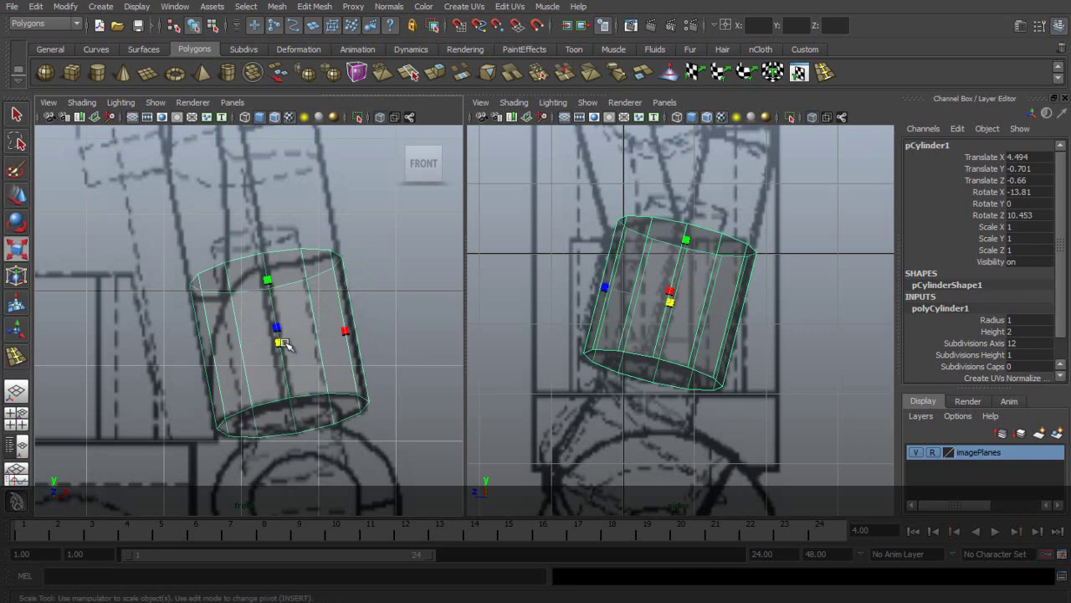
pyautogui.moveTo(283, 343); pyautogui.dragTo(285, 342)
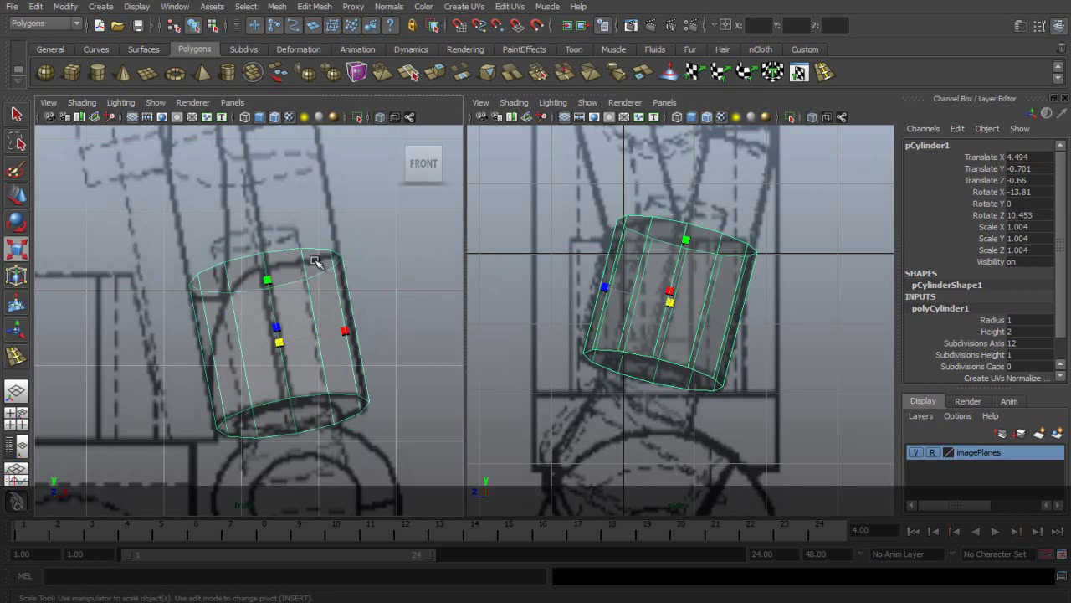
# Step: Select the top faces of the forearm cylinder without its side faces and delete them
pyautogui.moveTo(319, 258); pyautogui.dragTo(327, 275, button='right')
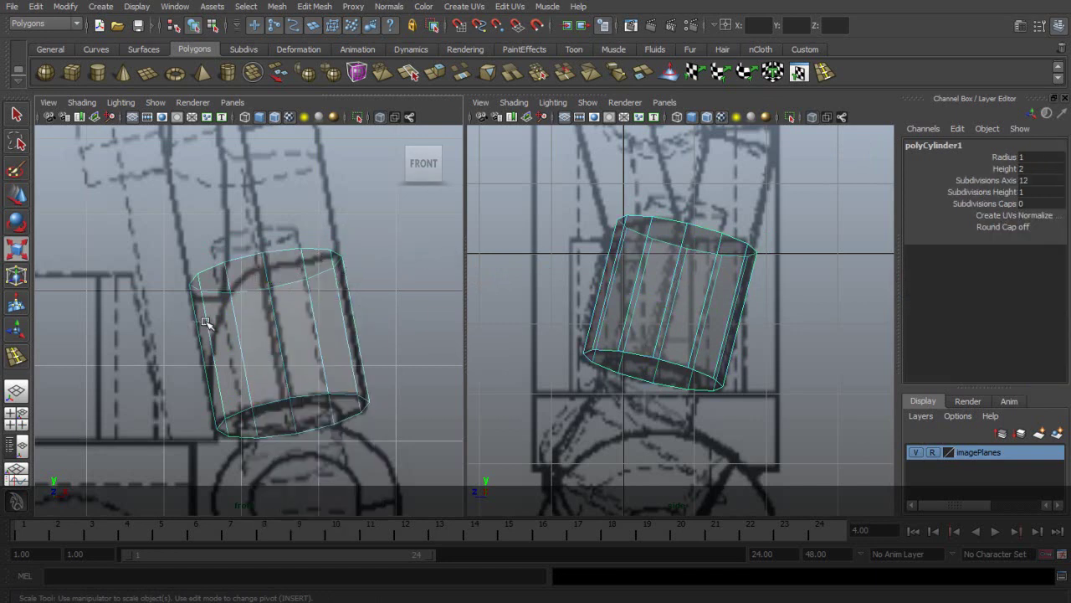
pyautogui.moveTo(398, 353); pyautogui.dragTo(399, 355)
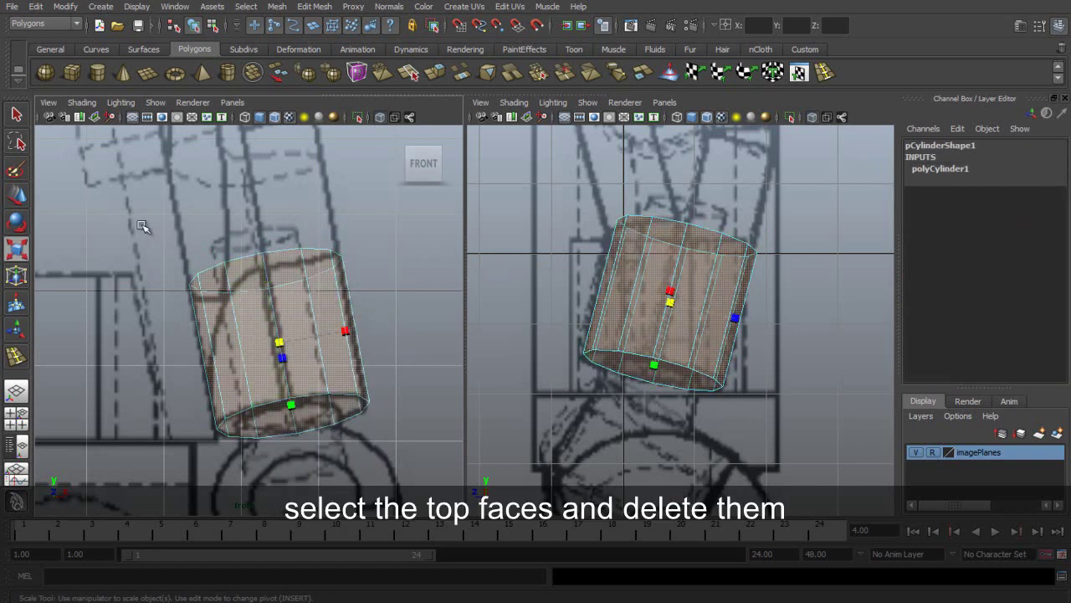
pyautogui.moveTo(179, 325); pyautogui.dragTo(398, 340)
pyautogui.moveTo(140, 229); pyautogui.dragTo(386, 306)
pyautogui.keyDown('ctrl'); pyautogui.moveTo(202, 337); pyautogui.dragTo(380, 348); pyautogui.keyUp('ctrl')
pyautogui.click(384, 347)
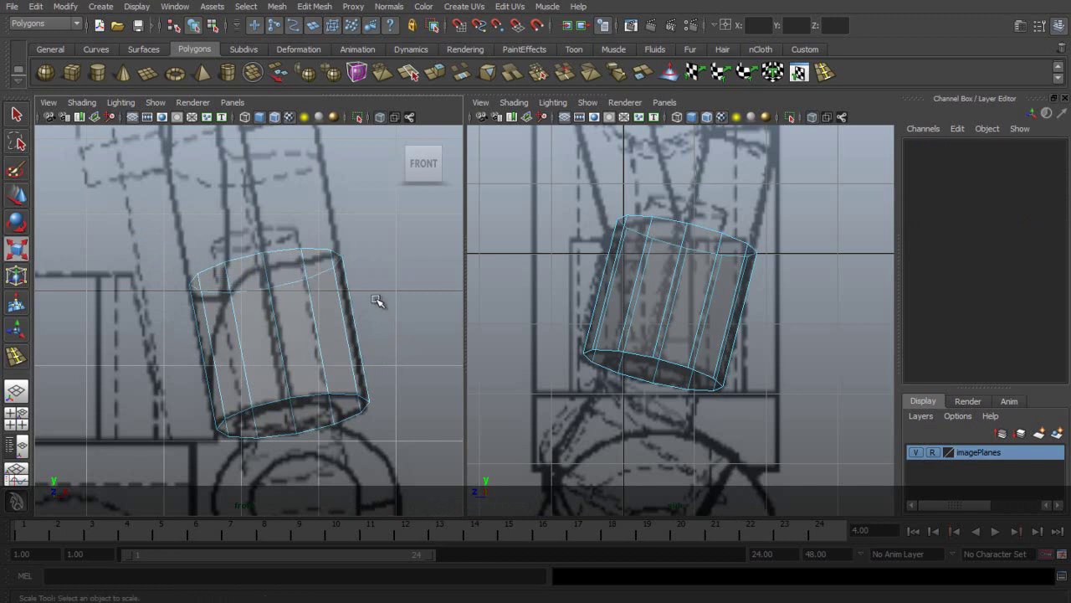
# Step: Create a second polygon cylinder for the shoulder and set its Z rotation to 90
pyautogui.keyDown('alt'); pyautogui.moveTo(376, 266); pyautogui.dragTo(396, 394, button='middle'); pyautogui.keyUp('alt')
pyautogui.press('r')
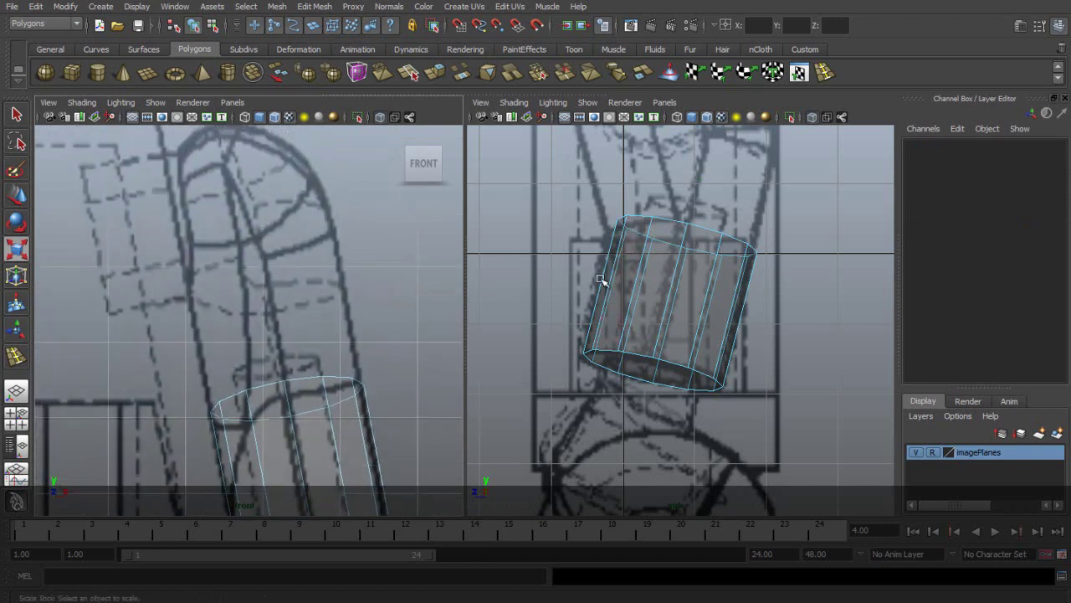
pyautogui.scroll(-3, 604, 282)
pyautogui.scroll(1, 757, 270)
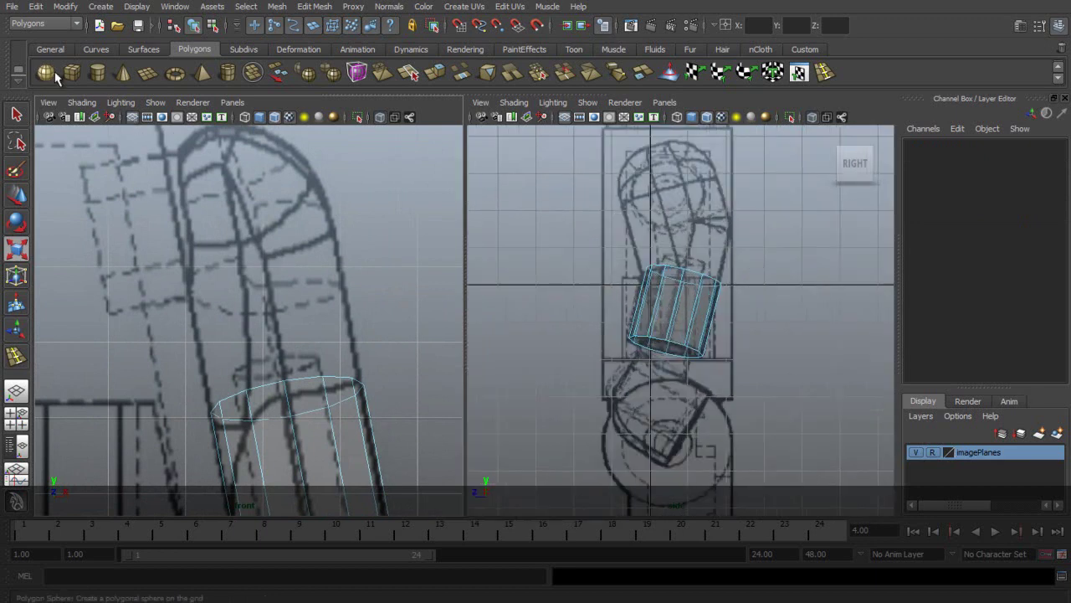
pyautogui.click(98, 74)
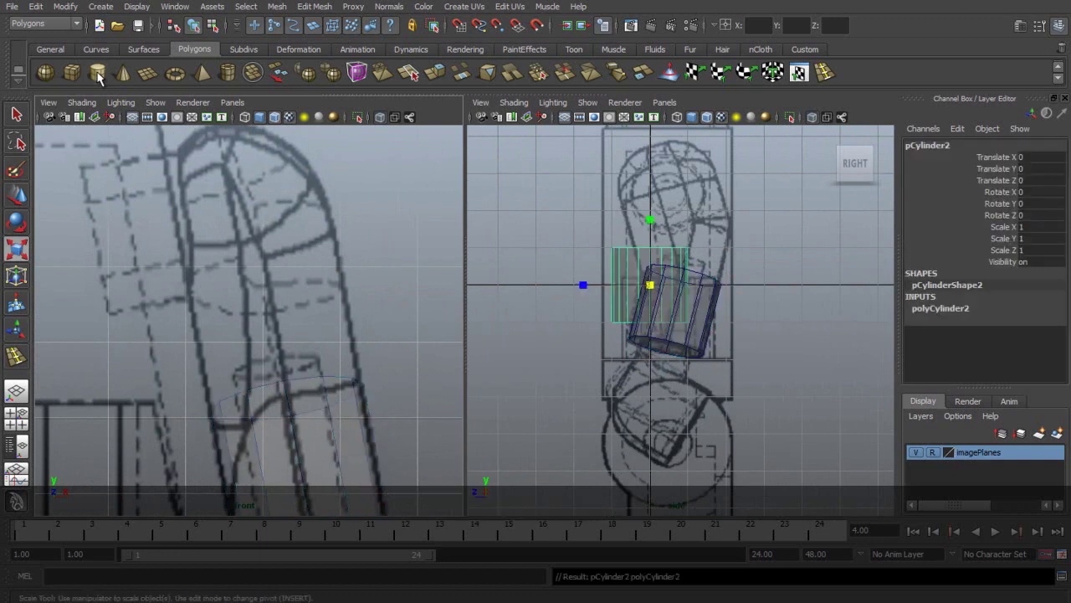
pyautogui.scroll(-3, 360, 249)
pyautogui.press('e')
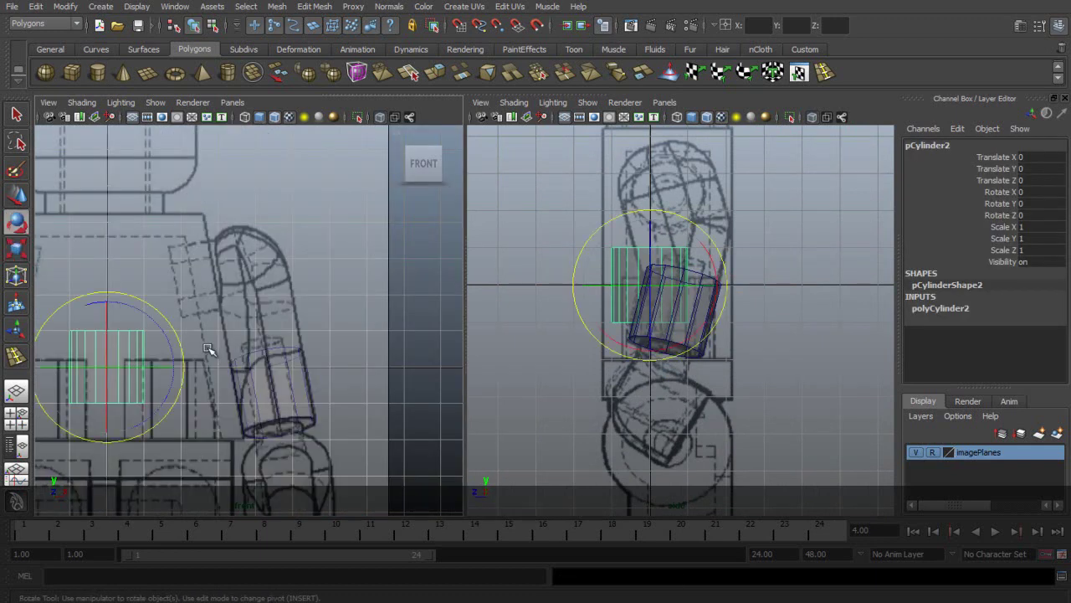
pyautogui.moveTo(184, 354); pyautogui.dragTo(136, 239)
pyautogui.doubleClick(1036, 215)
pyautogui.write('90')
pyautogui.press('Return')
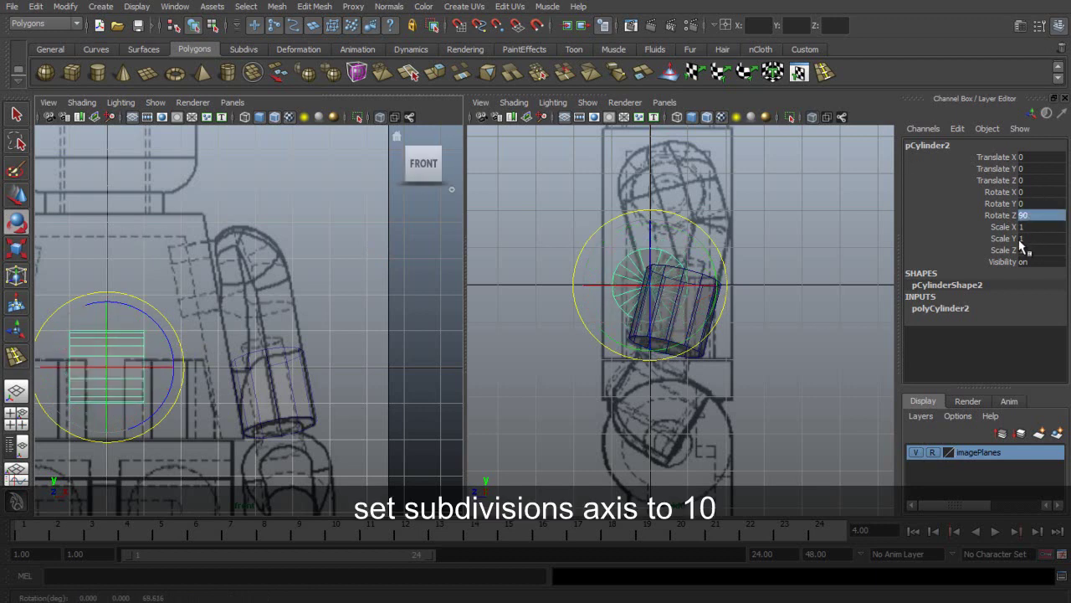
# Step: Set the second cylinder's axis subdivisions to 10
pyautogui.click(961, 309)
pyautogui.click(1014, 318)
pyautogui.doubleClick(1017, 318)
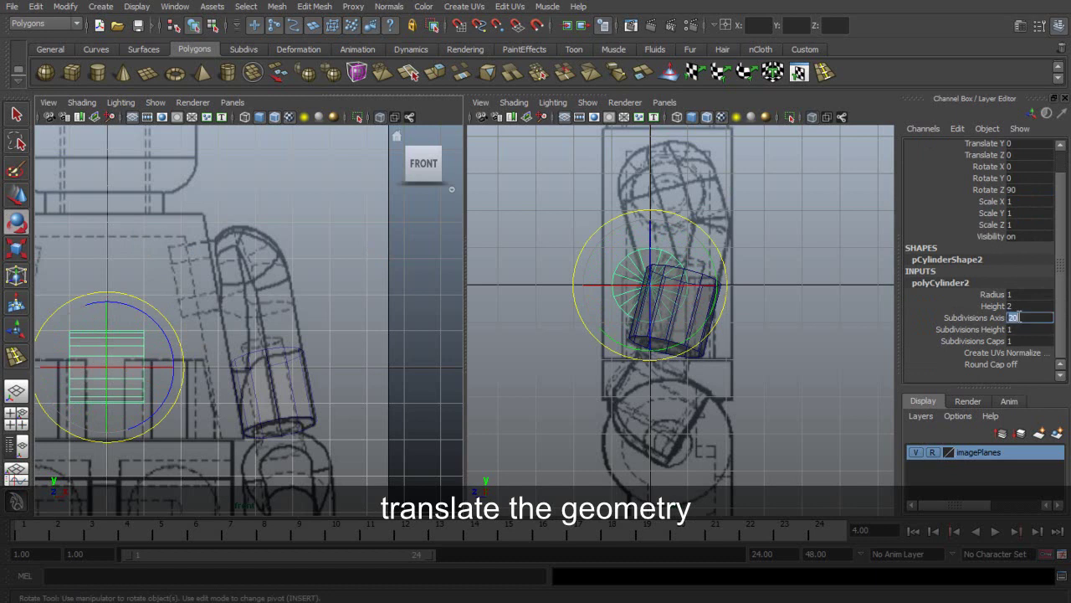
pyautogui.write('10')
pyautogui.press('Return')
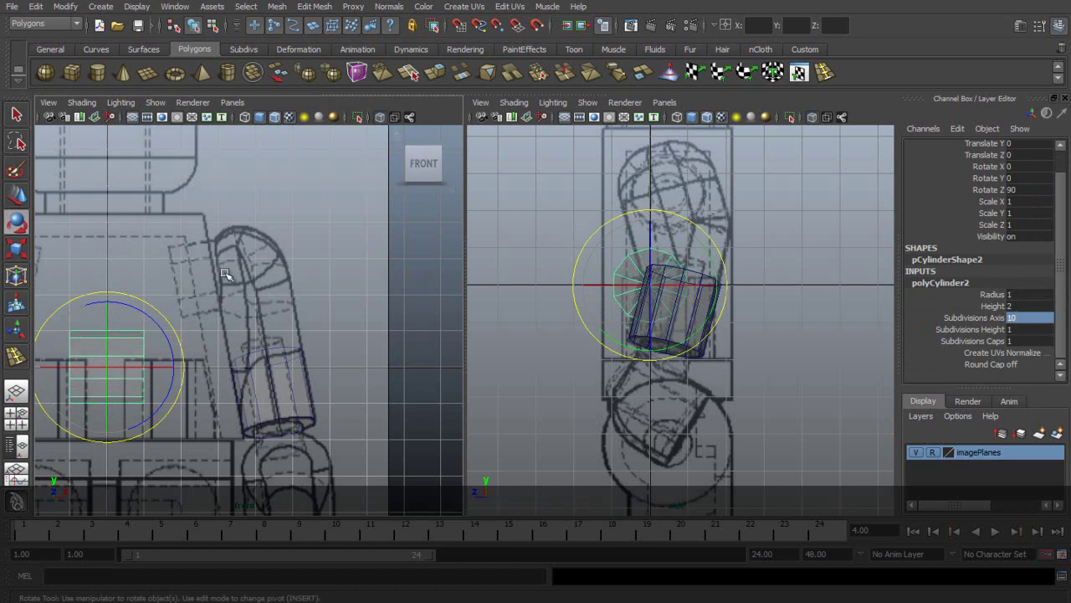
# Step: Move the second cylinder onto the shoulder of the reference arm in the front view, at about X 4.008, Y 2.565
pyautogui.press('w')
pyautogui.moveTo(108, 366); pyautogui.dragTo(255, 273)
pyautogui.scroll(3, 268, 277)
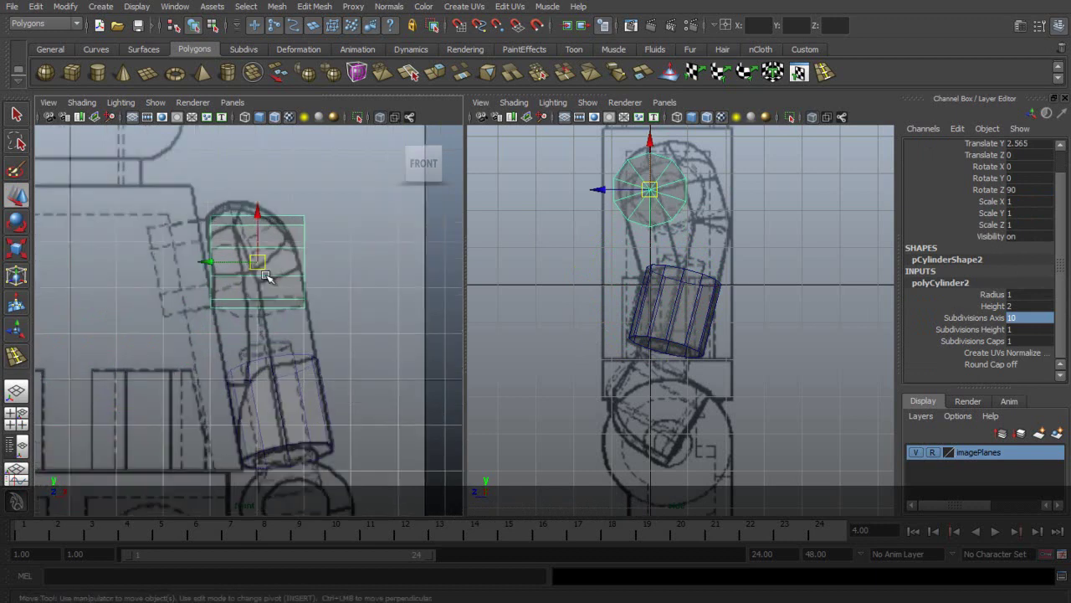
pyautogui.keyDown('alt'); pyautogui.moveTo(280, 264); pyautogui.dragTo(285, 342, button='middle'); pyautogui.keyUp('alt')
pyautogui.scroll(1, 284, 343)
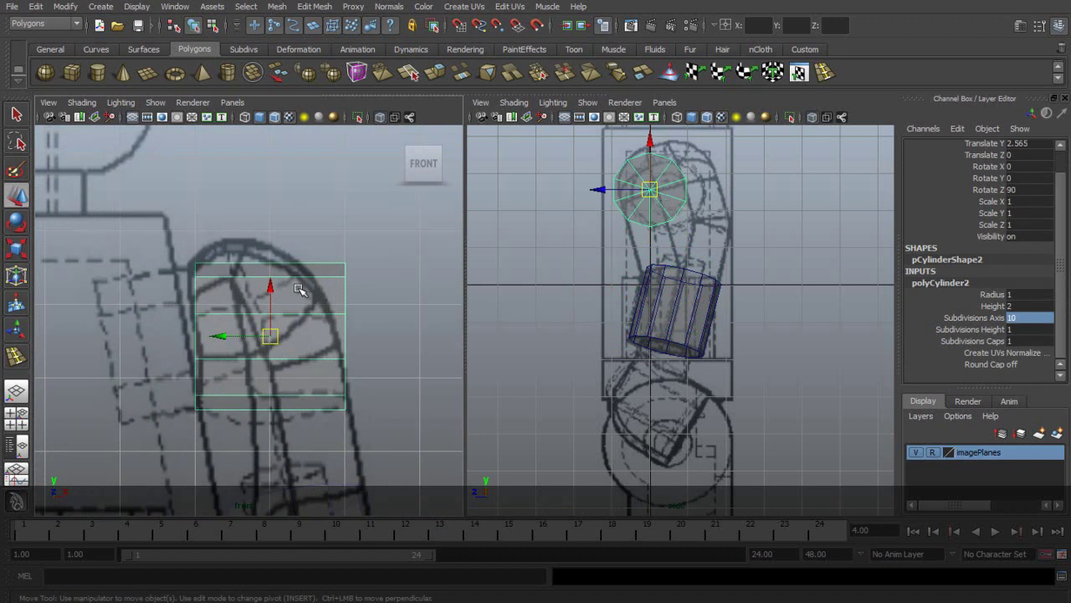
pyautogui.press('e')
pyautogui.moveTo(341, 313); pyautogui.dragTo(339, 311)
pyautogui.hotkey('ctrl', 'z')
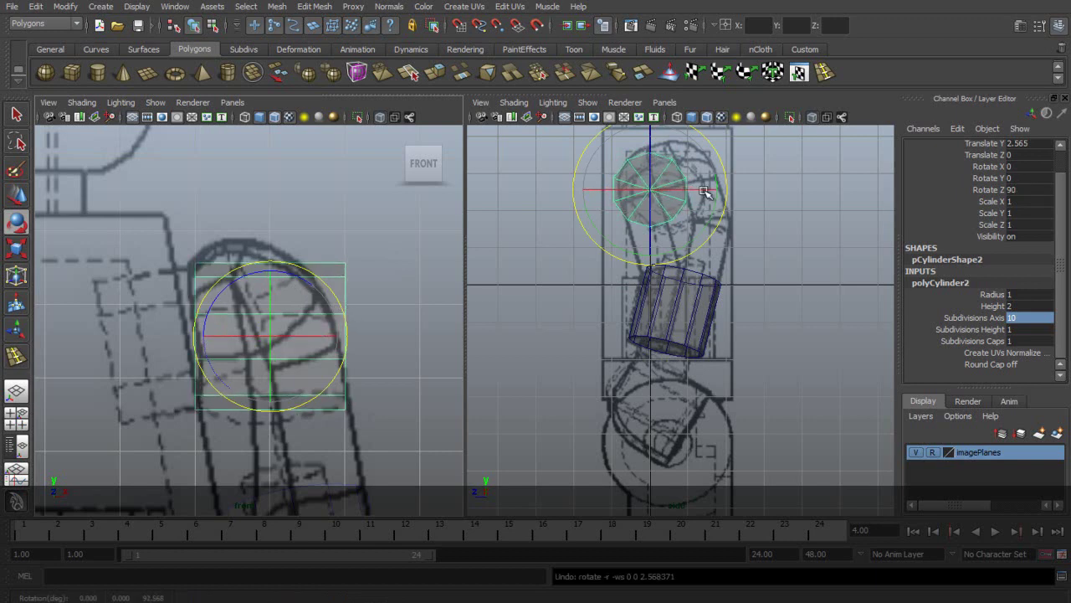
pyautogui.keyDown('alt'); pyautogui.moveTo(709, 193); pyautogui.dragTo(691, 248, button='middle'); pyautogui.keyUp('alt')
pyautogui.scroll(2, 691, 247)
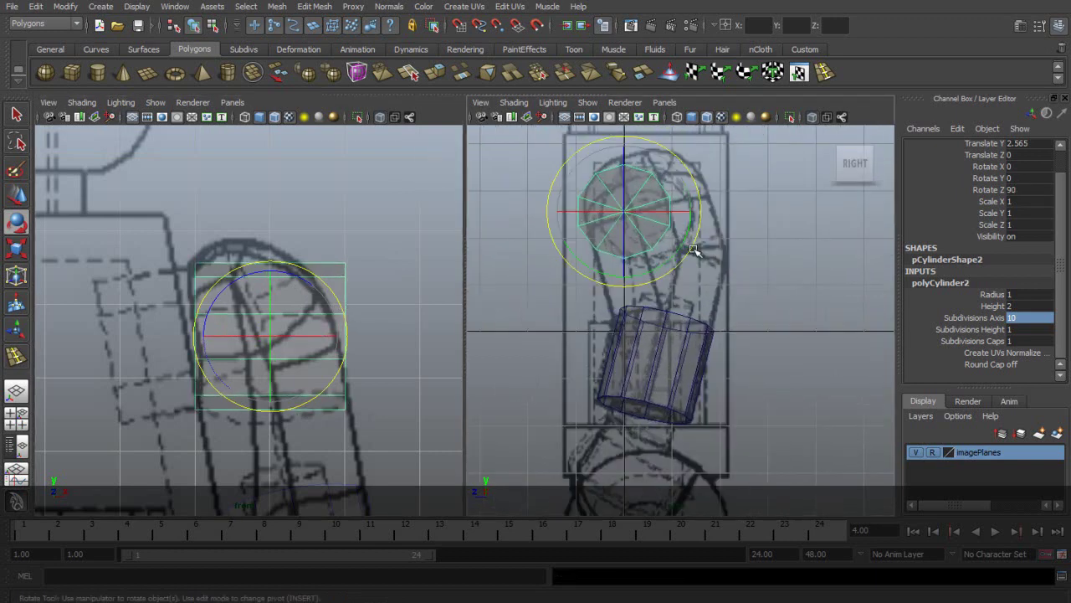
pyautogui.click(749, 270)
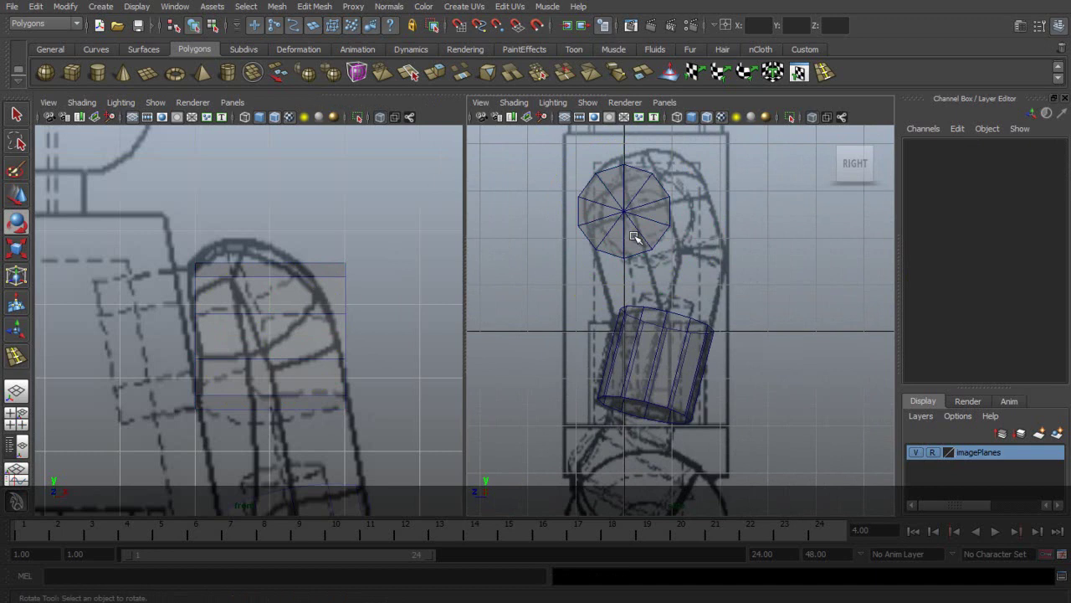
pyautogui.moveTo(636, 239); pyautogui.dragTo(660, 255, button='right')
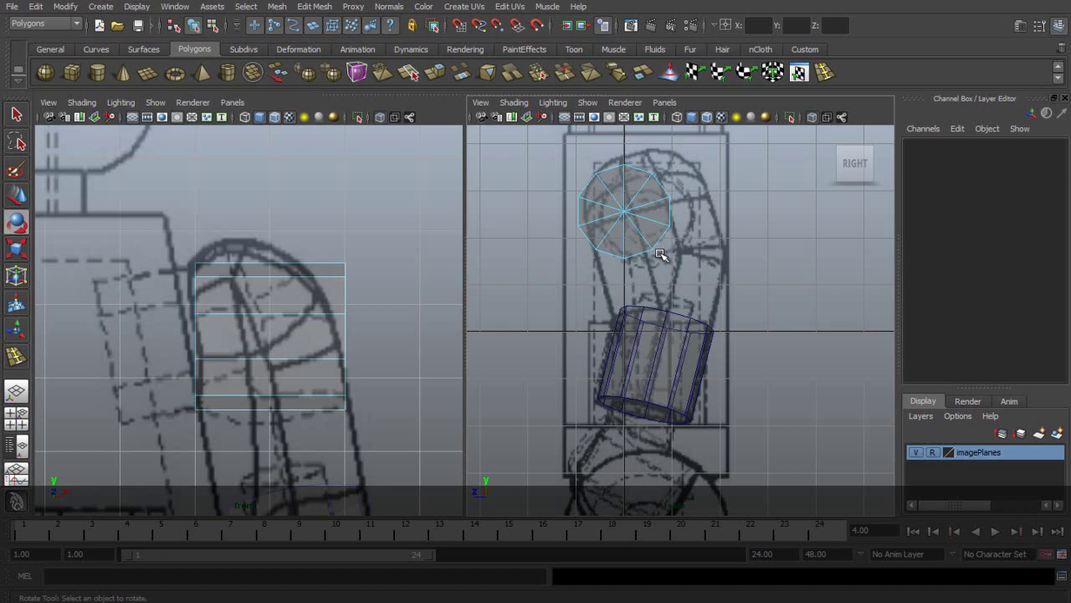
pyautogui.moveTo(615, 191); pyautogui.dragTo(650, 179, button='right')
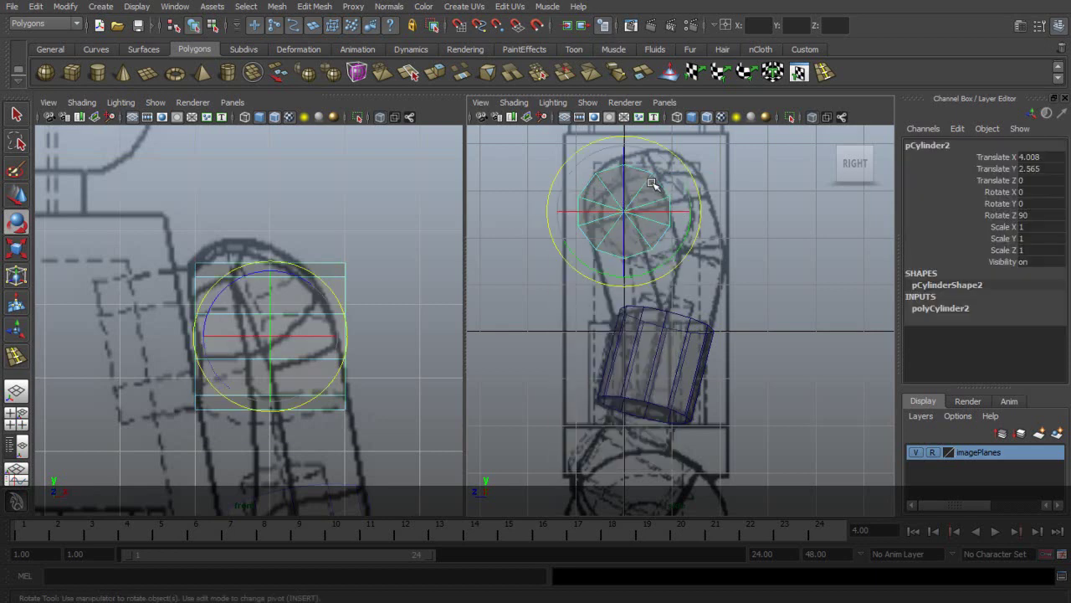
# Step: Set the shoulder cylinder's cap subdivisions to 2
pyautogui.click(941, 307)
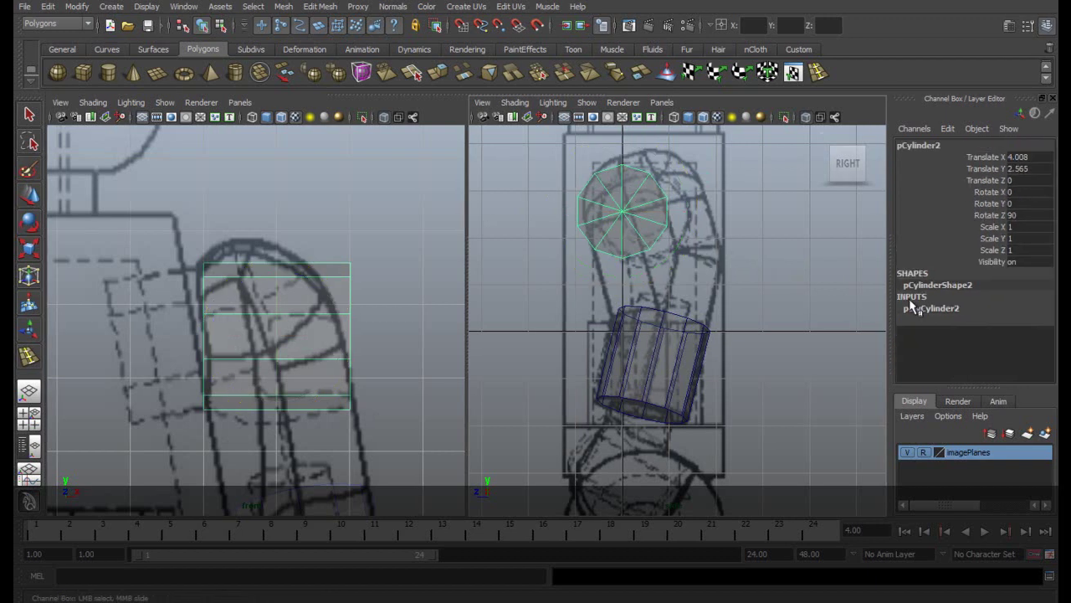
pyautogui.click(912, 307)
pyautogui.click(986, 333)
pyautogui.moveTo(638, 328); pyautogui.dragTo(670, 334, button='middle')
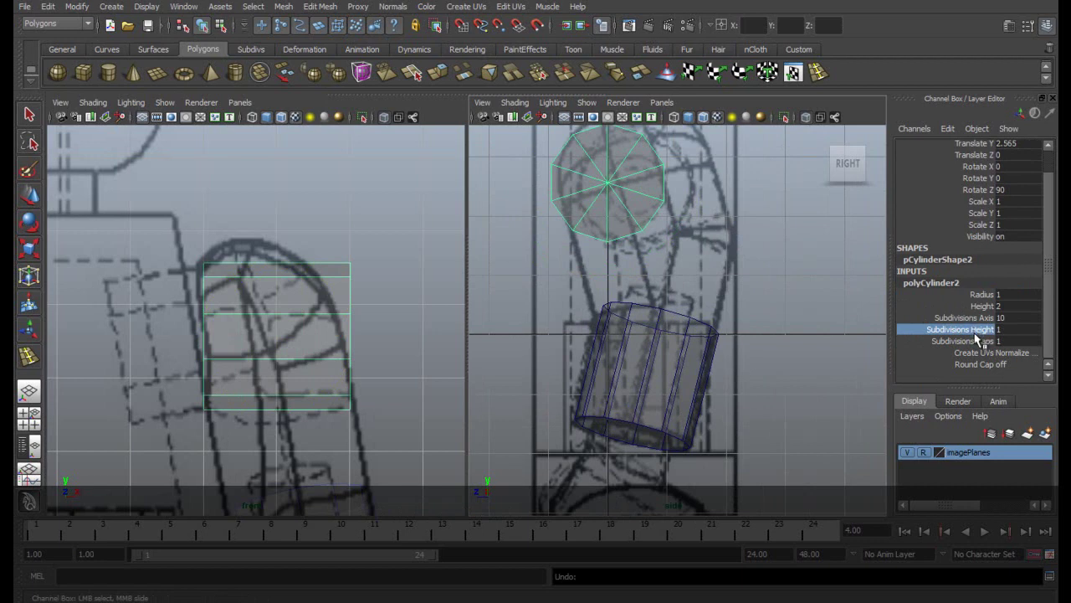
pyautogui.click(967, 340)
pyautogui.moveTo(632, 325); pyautogui.dragTo(639, 322, button='middle')
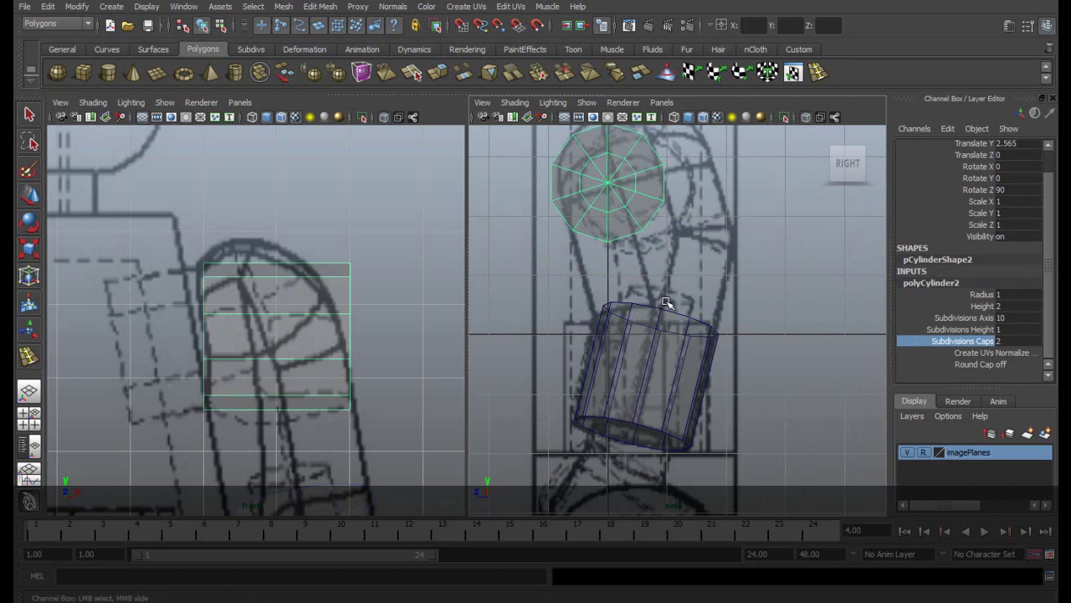
# Step: Delete the shoulder cylinder's side faces and outer cap, keeping only the inner end cap on the body side
pyautogui.keyDown('alt'); pyautogui.moveTo(651, 264); pyautogui.dragTo(617, 332, button='middle'); pyautogui.keyUp('alt')
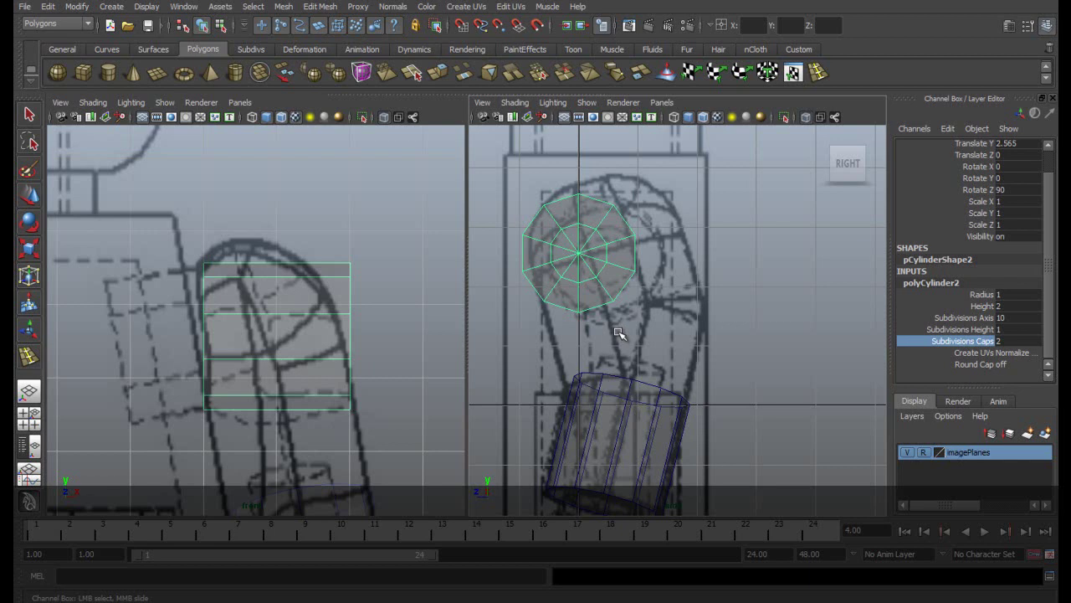
pyautogui.scroll(2, 618, 332)
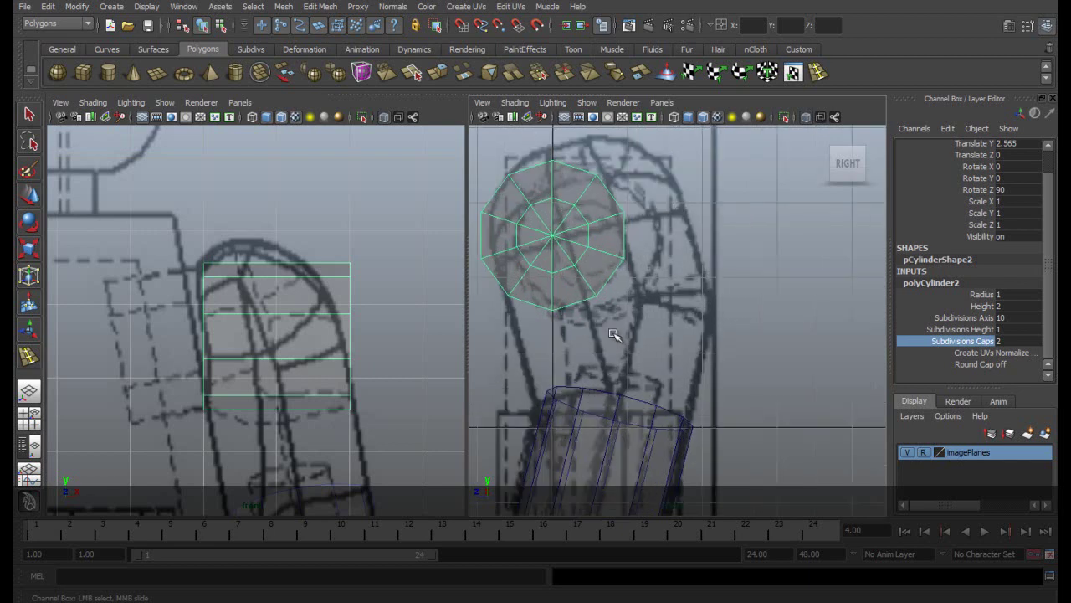
pyautogui.keyDown('alt'); pyautogui.moveTo(552, 255); pyautogui.dragTo(600, 288, button='middle'); pyautogui.keyUp('alt')
pyautogui.moveTo(595, 306); pyautogui.dragTo(597, 341, button='right')
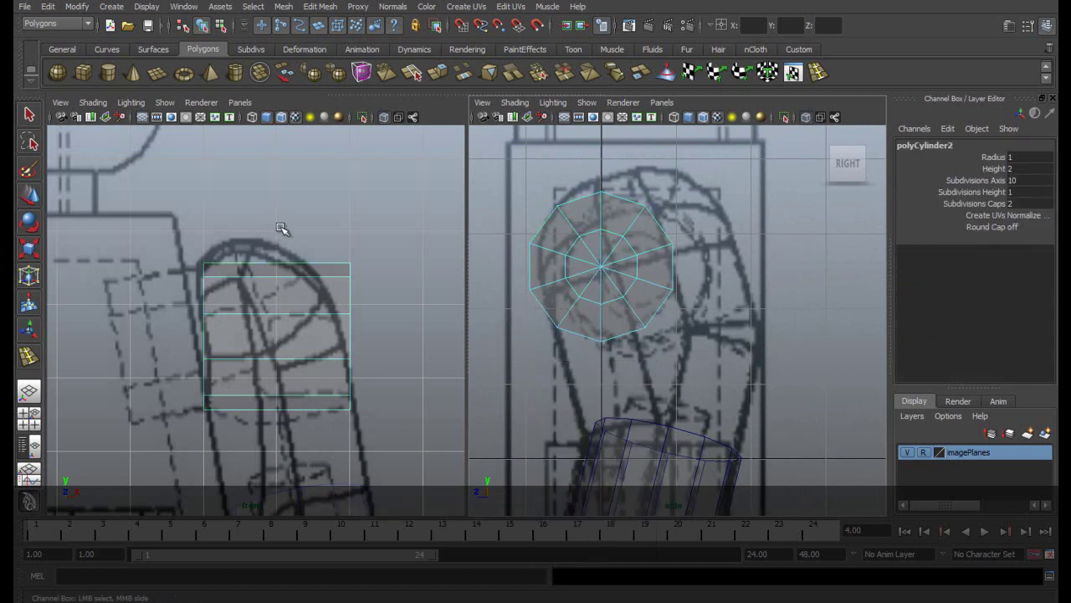
pyautogui.moveTo(235, 222); pyautogui.dragTo(398, 445)
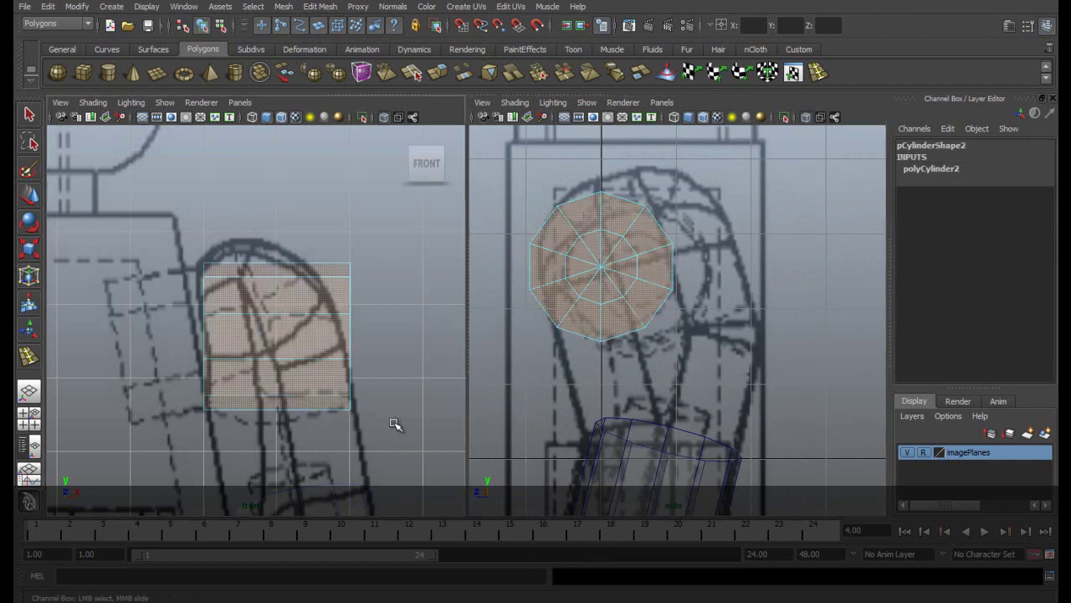
pyautogui.click(397, 421)
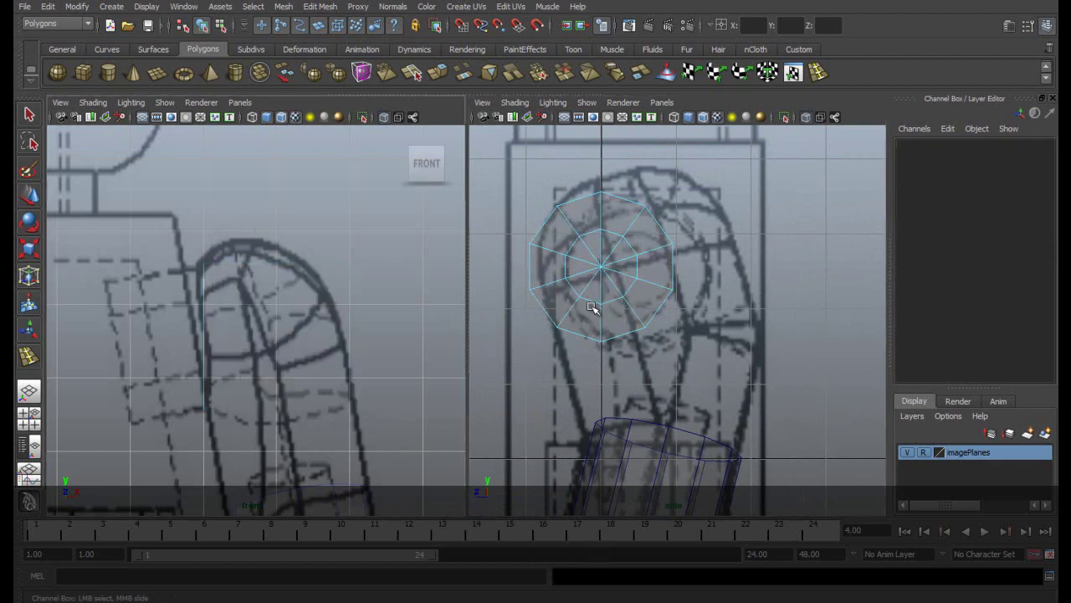
# Step: Select the lower four wedges of the remaining cap in the side view and delete their faces
pyautogui.moveTo(550, 306); pyautogui.dragTo(652, 343)
pyautogui.keyDown('shift'); pyautogui.moveTo(605, 300); pyautogui.dragTo(626, 338); pyautogui.keyUp('shift')
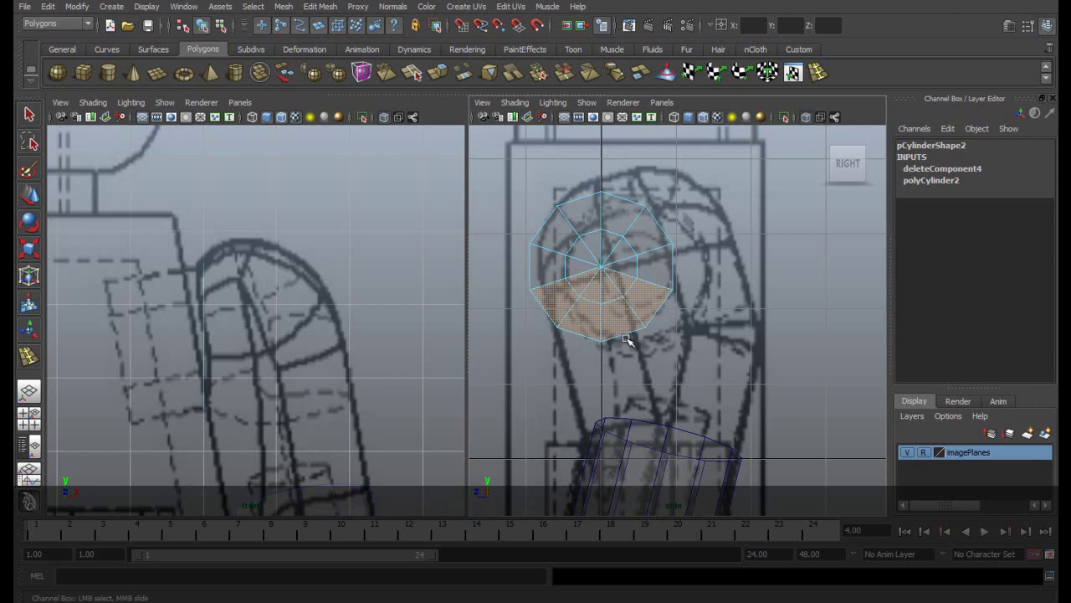
pyautogui.press('Delete')
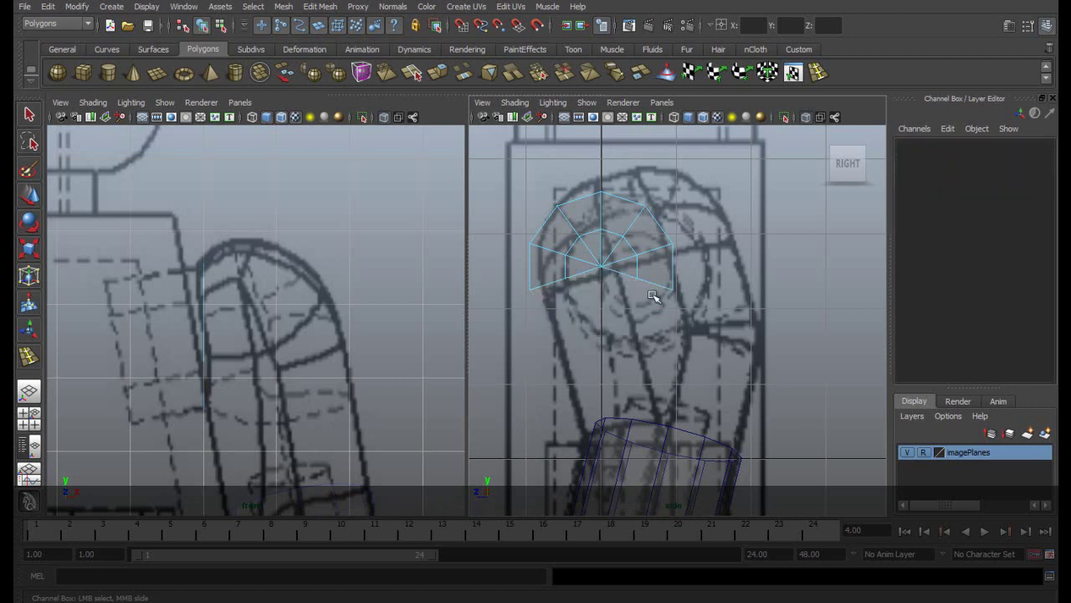
# Step: Delete the two upper diagonal edges between the cap's centre vertex and its inner ring
pyautogui.keyDown('alt'); pyautogui.moveTo(610, 239); pyautogui.dragTo(670, 289, button='middle'); pyautogui.keyUp('alt')
pyautogui.scroll(2, 615, 287)
pyautogui.moveTo(670, 298); pyautogui.dragTo(616, 298, button='right')
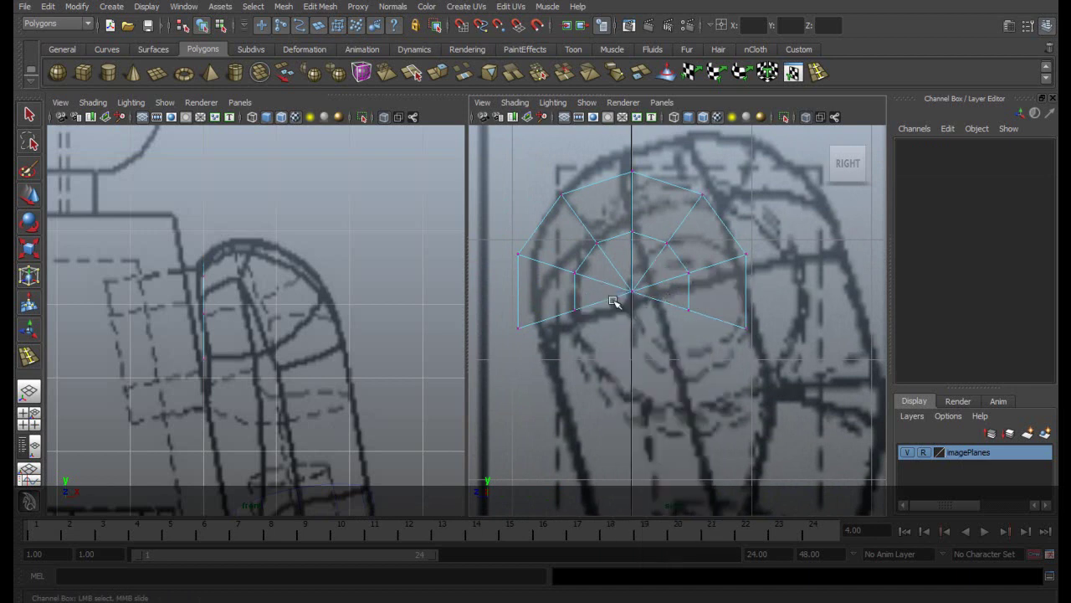
pyautogui.moveTo(603, 246); pyautogui.dragTo(604, 246, button='right')
pyautogui.click(608, 285)
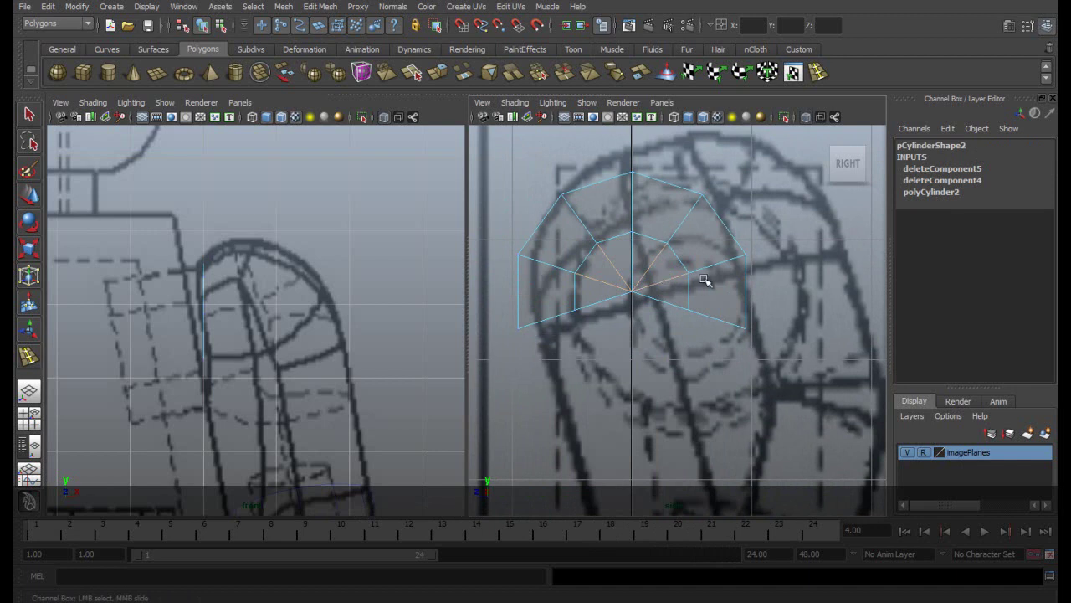
pyautogui.hotkey('ctrl', 'z')
pyautogui.click(653, 263)
pyautogui.click(626, 217)
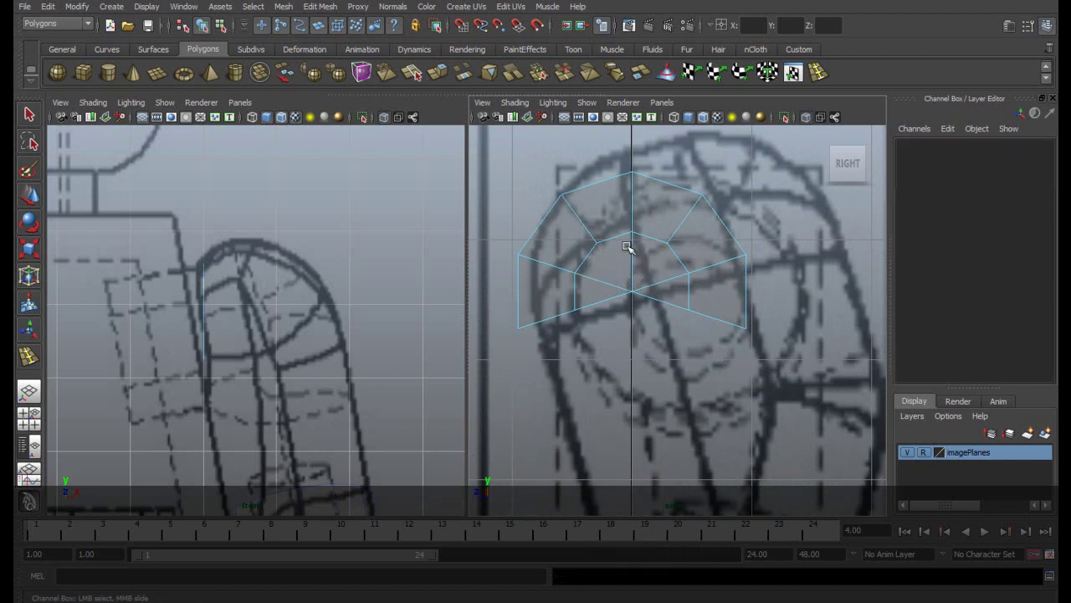
# Step: Delete the two lower inner triangular faces on either side of the cap's centre vertex
pyautogui.moveTo(604, 300)
pyautogui.mouseDown(button='right')
pyautogui.moveTo(608, 266)
pyautogui.moveTo(598, 310)
pyautogui.mouseUp(button='right')
pyautogui.click(596, 298)
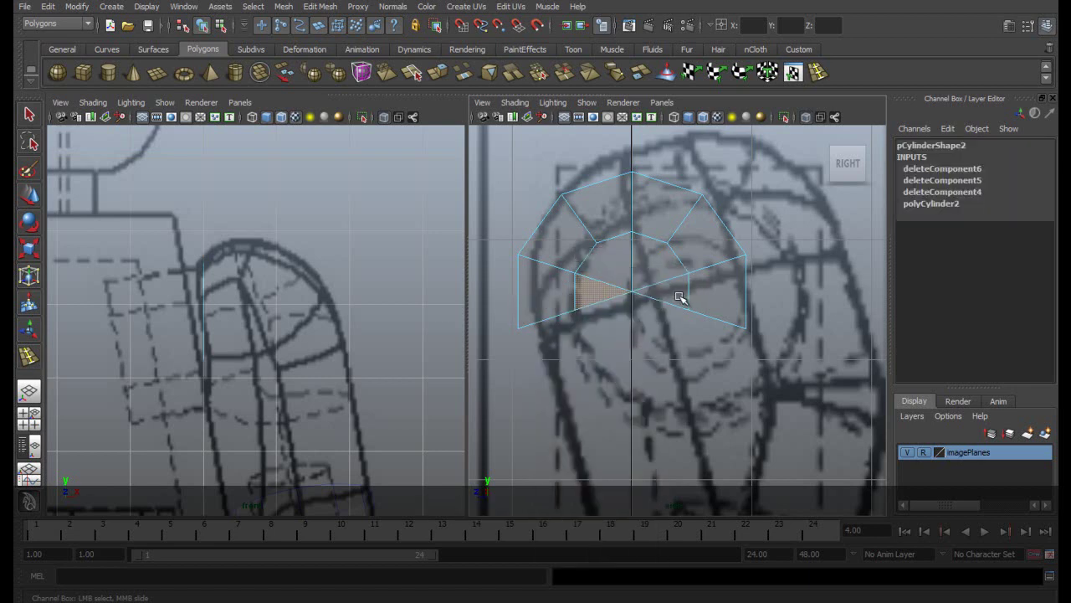
pyautogui.keyDown('shift'); pyautogui.click(678, 295); pyautogui.keyUp('shift')
pyautogui.press('Delete')
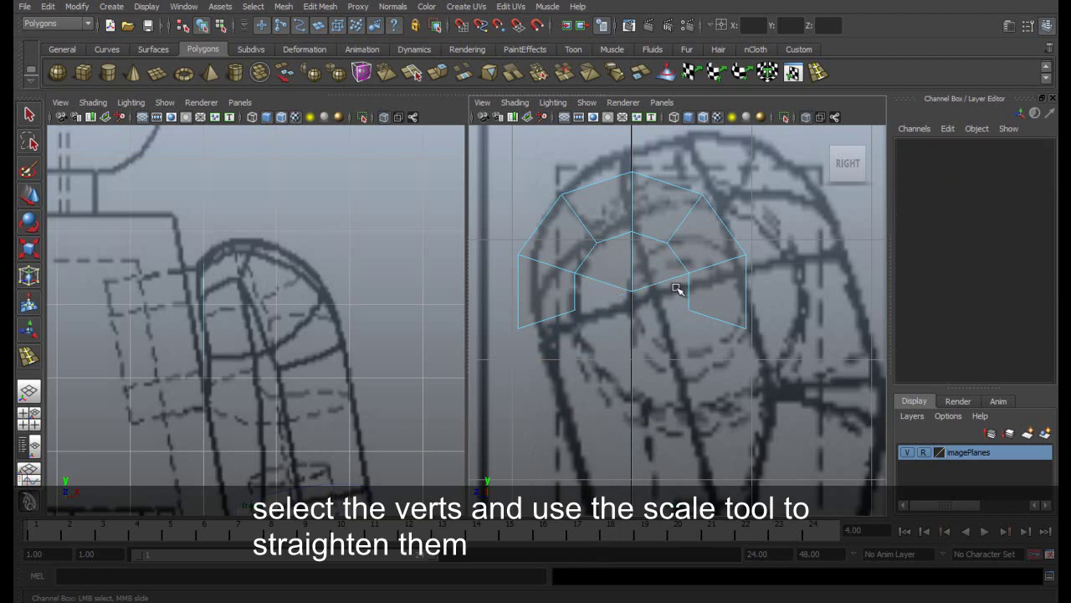
# Step: Select the bottom row of cap vertices in the side view and scale them vertically to straighten the row
pyautogui.moveTo(561, 301); pyautogui.dragTo(545, 307, button='right')
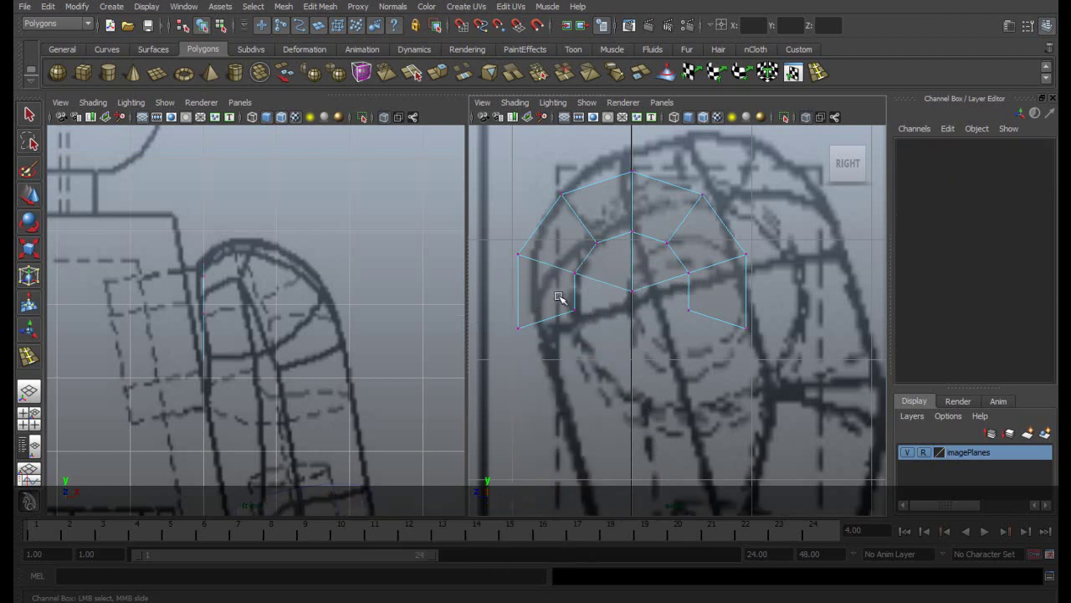
pyautogui.moveTo(710, 350); pyautogui.dragTo(710, 349)
pyautogui.moveTo(501, 308); pyautogui.dragTo(825, 393)
pyautogui.press('r')
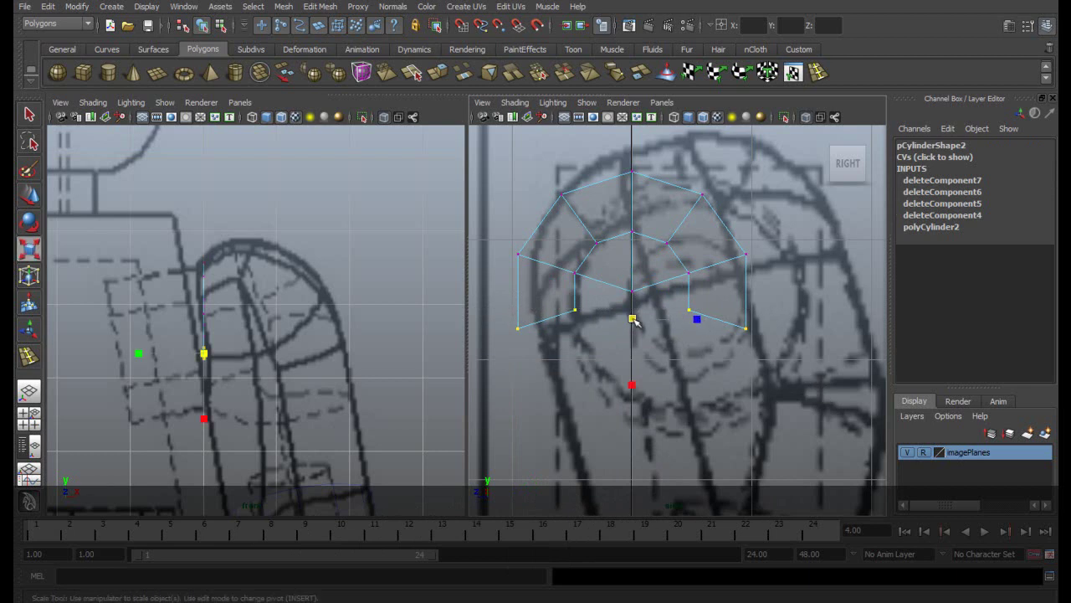
pyautogui.moveTo(634, 390); pyautogui.dragTo(628, 341)
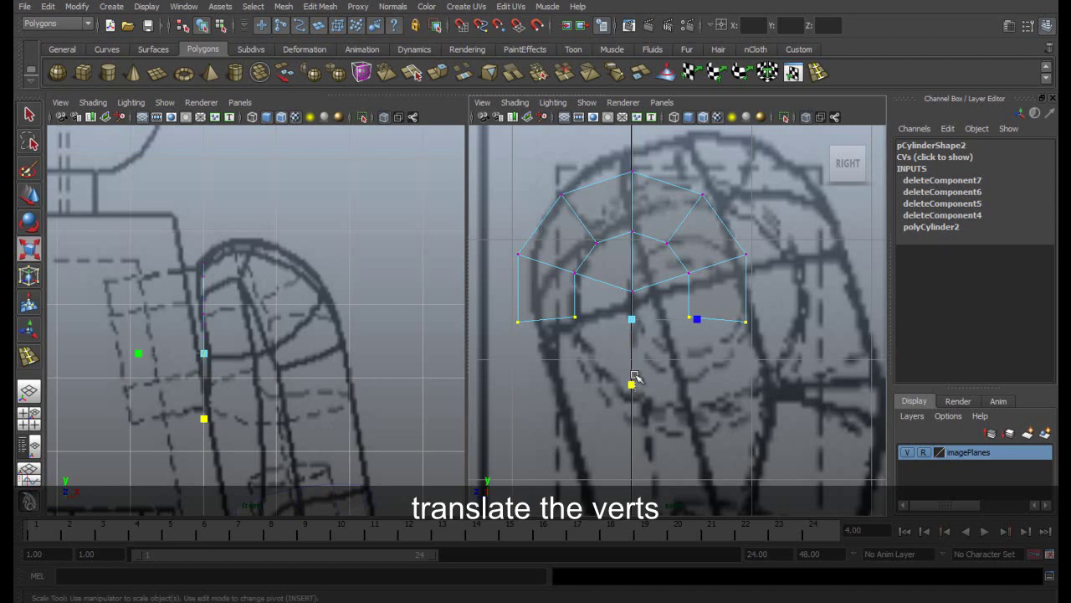
pyautogui.click(636, 365)
pyautogui.scroll(-5, 644, 335)
pyautogui.scroll(5, 653, 310)
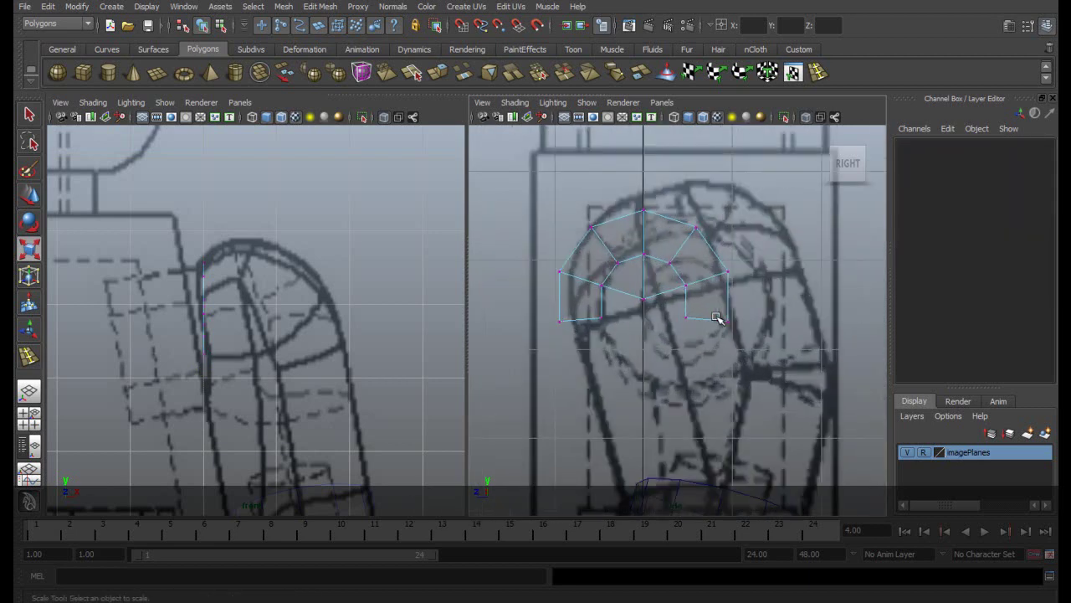
# Step: Move the cap's centre vertex up level with the neighbouring inner ring vertices
pyautogui.click(635, 292)
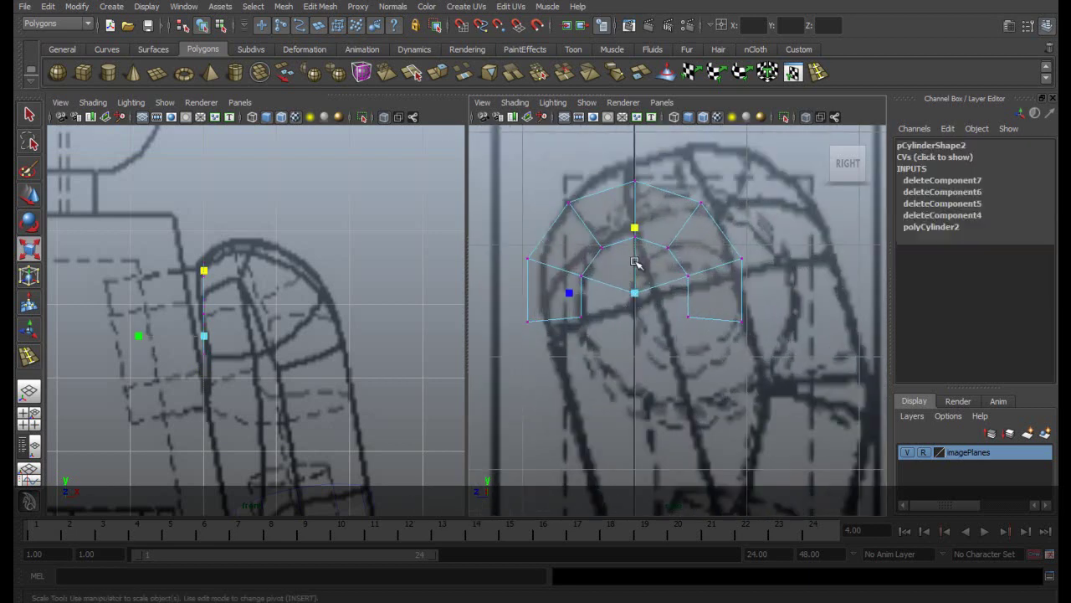
pyautogui.press('w')
pyautogui.moveTo(637, 246); pyautogui.dragTo(634, 227)
# Step: Try to move the cap's two outer side vertices vertically
pyautogui.moveTo(507, 232); pyautogui.dragTo(548, 276)
pyautogui.keyDown('shift'); pyautogui.moveTo(725, 249); pyautogui.dragTo(752, 283); pyautogui.keyUp('shift')
pyautogui.moveTo(636, 216); pyautogui.dragTo(638, 219)
pyautogui.hotkey('ctrl', 'z')
# Step: Bridge the gap below the cap's centre with Append to Polygon and insert a vertical edge loop through the middle of the new face
pyautogui.click(319, 5)
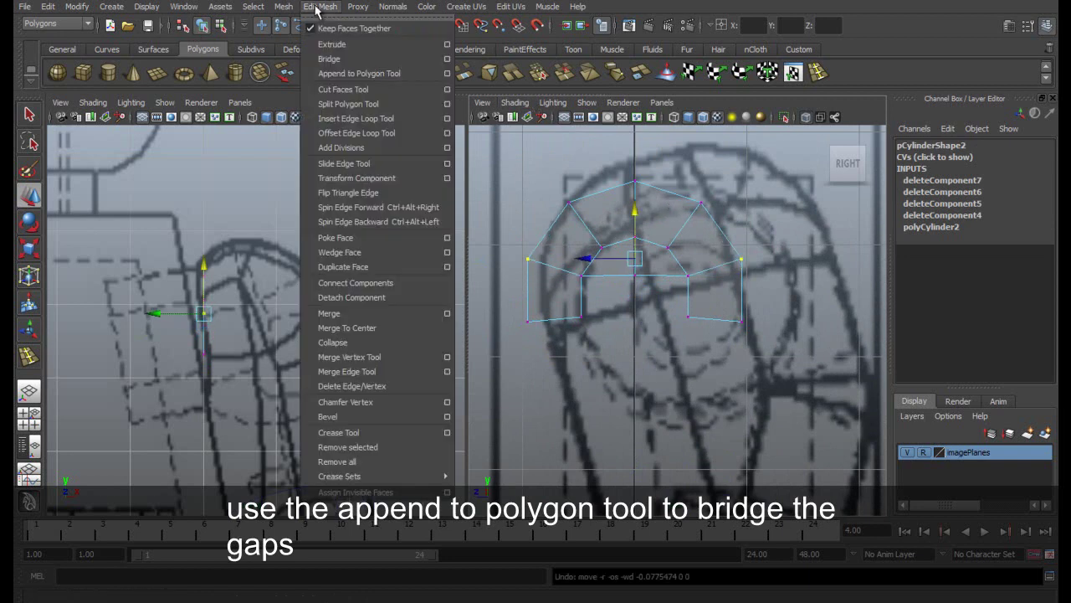
pyautogui.click(359, 71)
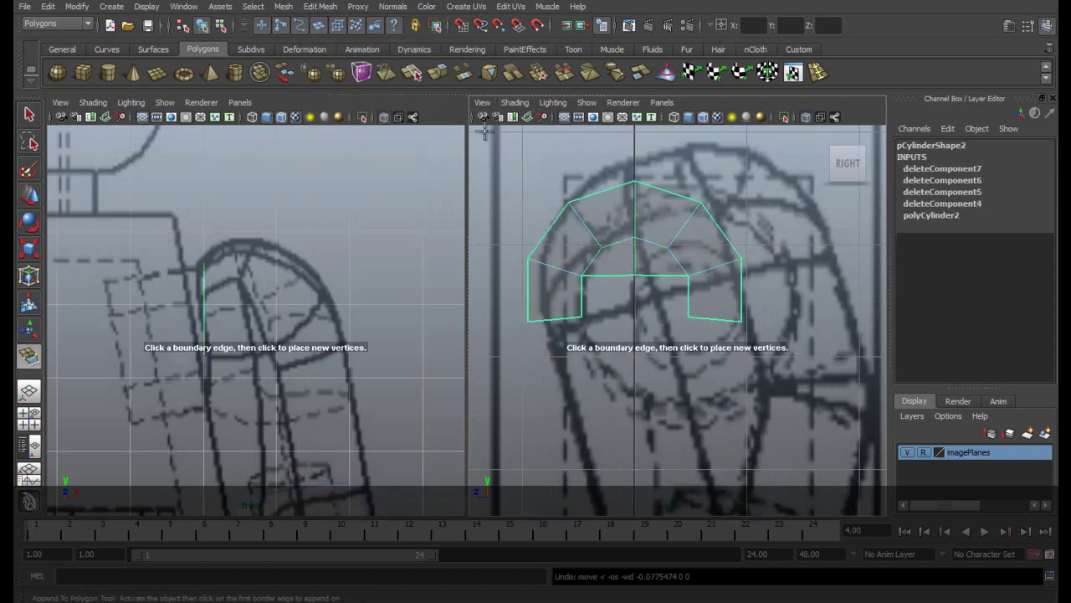
pyautogui.click(581, 301)
pyautogui.click(688, 297)
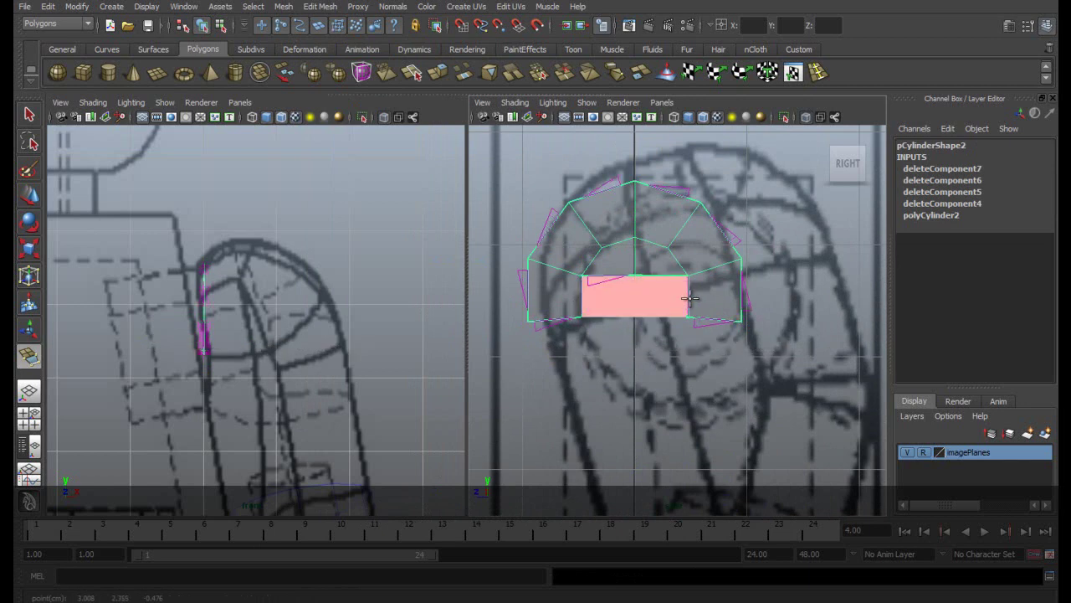
pyautogui.press('Return')
pyautogui.click(818, 73)
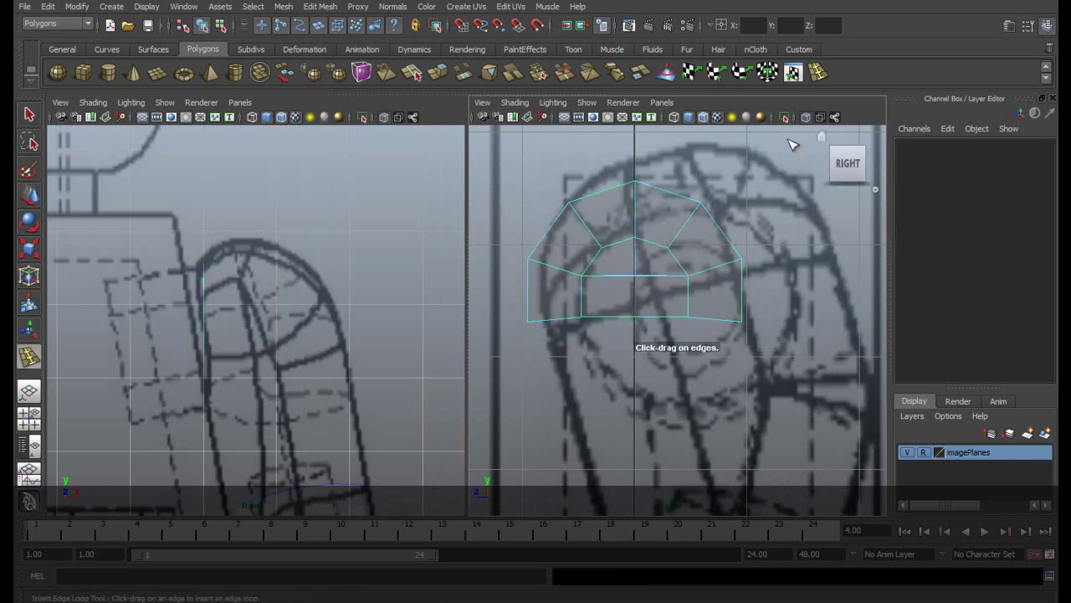
pyautogui.click(638, 318)
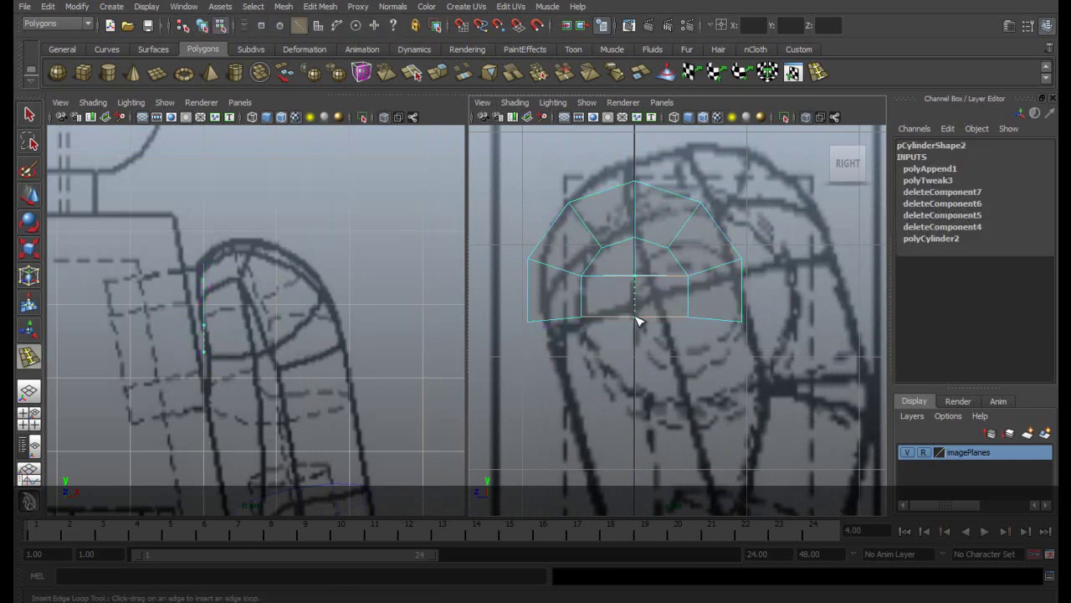
# Step: Select the vertices along the new centre edge and merge the overlapping ones
pyautogui.press('w')
pyautogui.scroll(5, 649, 308)
pyautogui.moveTo(611, 311); pyautogui.dragTo(554, 311, button='right')
pyautogui.click(544, 269)
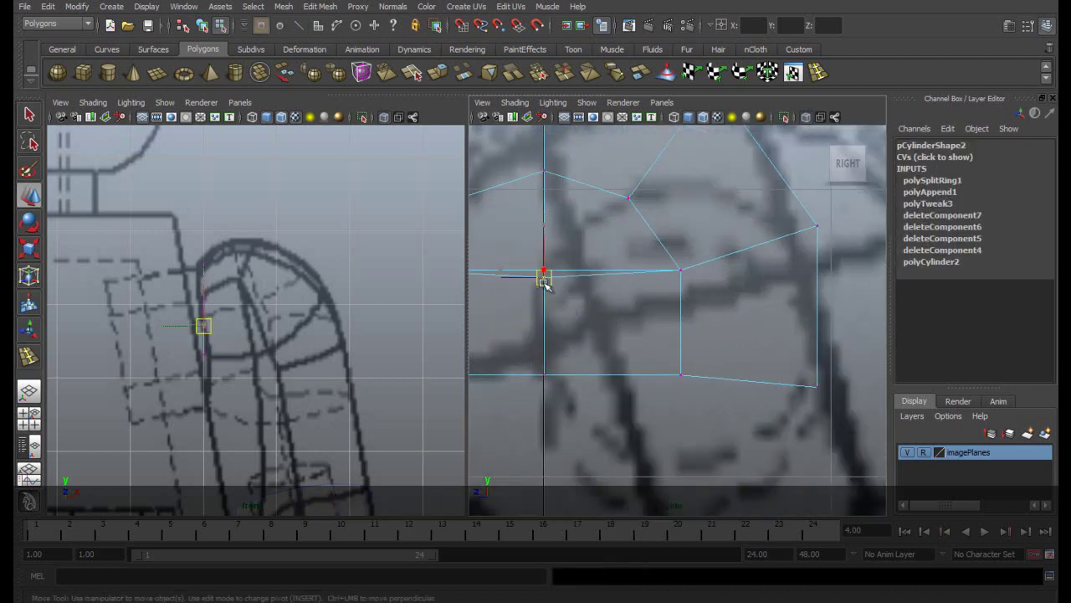
pyautogui.moveTo(510, 243); pyautogui.dragTo(588, 456)
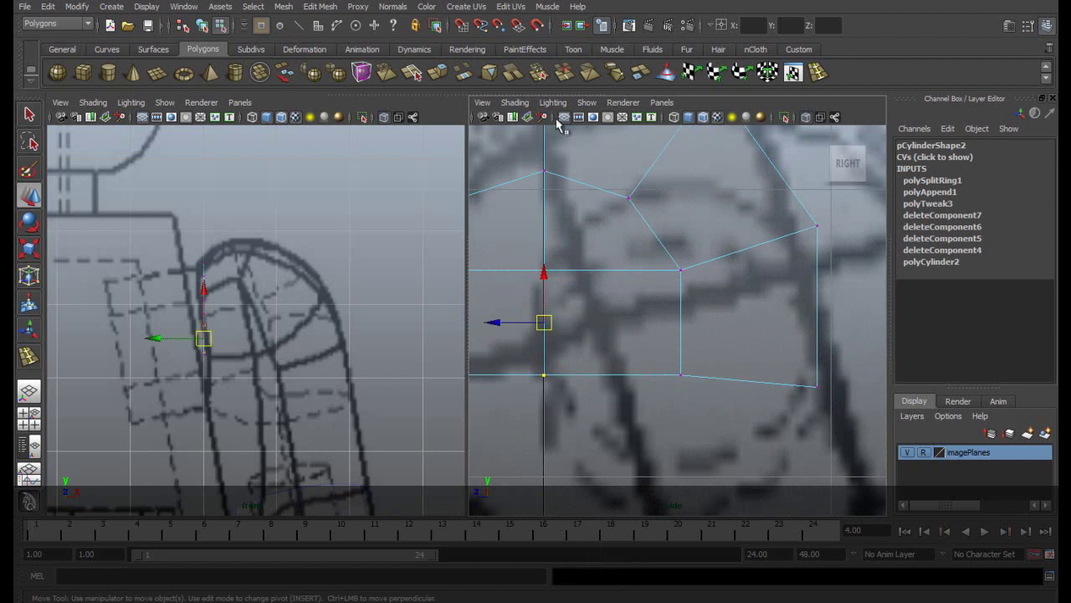
pyautogui.click(538, 77)
pyautogui.scroll(-10, 610, 267)
pyautogui.scroll(4, 632, 273)
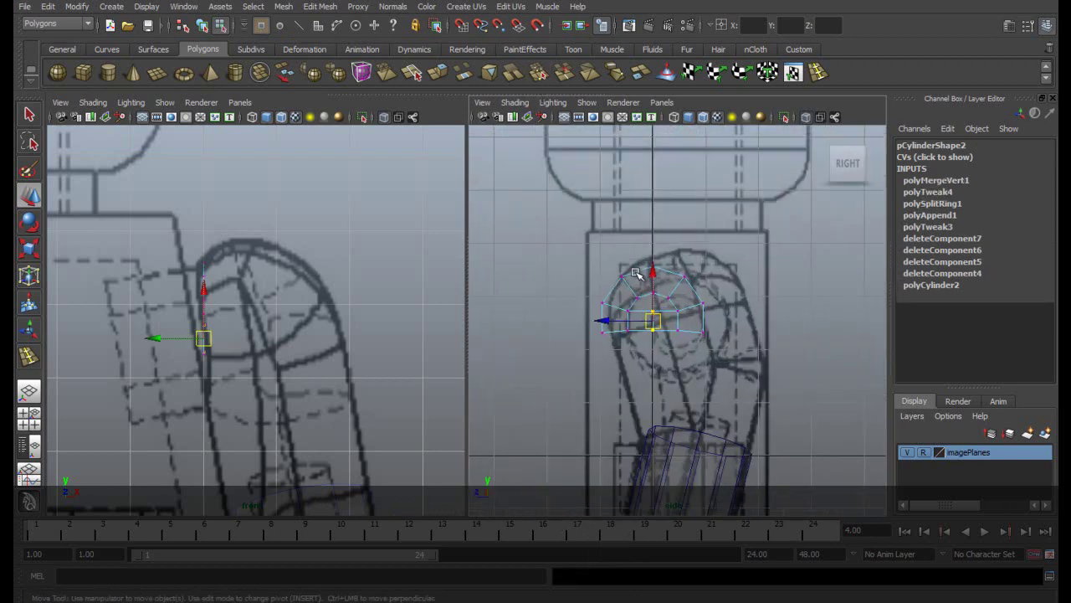
# Step: Move the whole cap mesh over the reference shoulder in the side view, to about Y 2.606, Z -0.453
pyautogui.moveTo(684, 303); pyautogui.dragTo(728, 284, button='right')
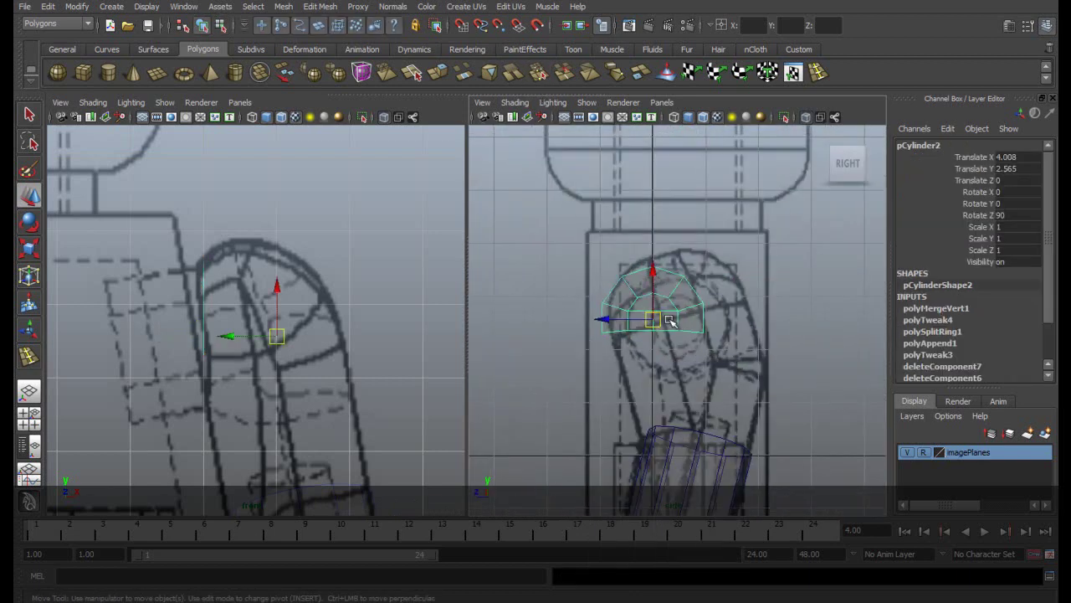
pyautogui.moveTo(655, 320); pyautogui.dragTo(680, 312)
pyautogui.scroll(2, 735, 312)
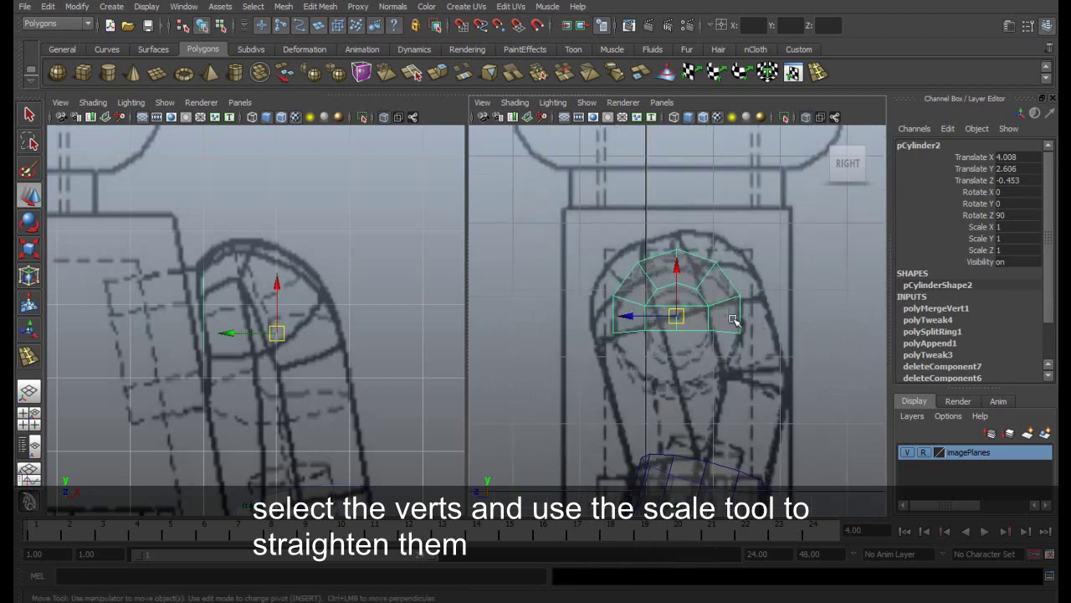
# Step: Flatten the bottom row of cap vertices into a straight horizontal line by scaling them vertically
pyautogui.keyDown('alt'); pyautogui.moveTo(735, 312); pyautogui.dragTo(711, 251, button='middle'); pyautogui.keyUp('alt')
pyautogui.moveTo(597, 268); pyautogui.dragTo(552, 272, button='right')
pyautogui.moveTo(706, 306); pyautogui.dragTo(769, 327)
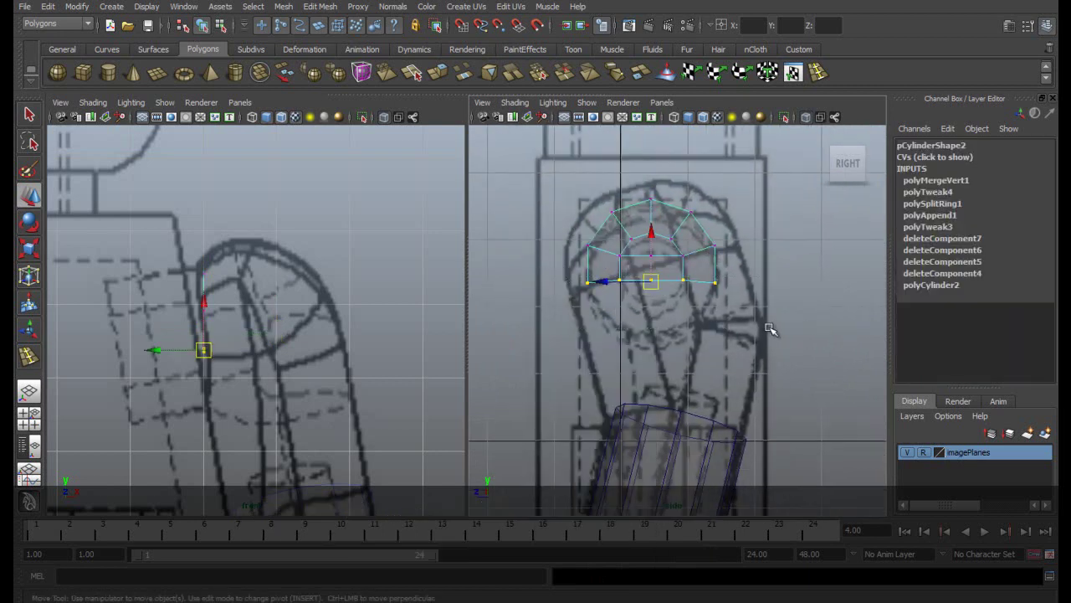
pyautogui.press('r')
pyautogui.moveTo(654, 346)
pyautogui.mouseDown()
pyautogui.moveTo(652, 308)
pyautogui.moveTo(651, 335)
pyautogui.mouseUp()
pyautogui.press('w')
# Step: Scale the whole cap mesh uniformly to about 1.35 to fit the reference shoulder outline
pyautogui.moveTo(617, 223); pyautogui.dragTo(651, 212, button='right')
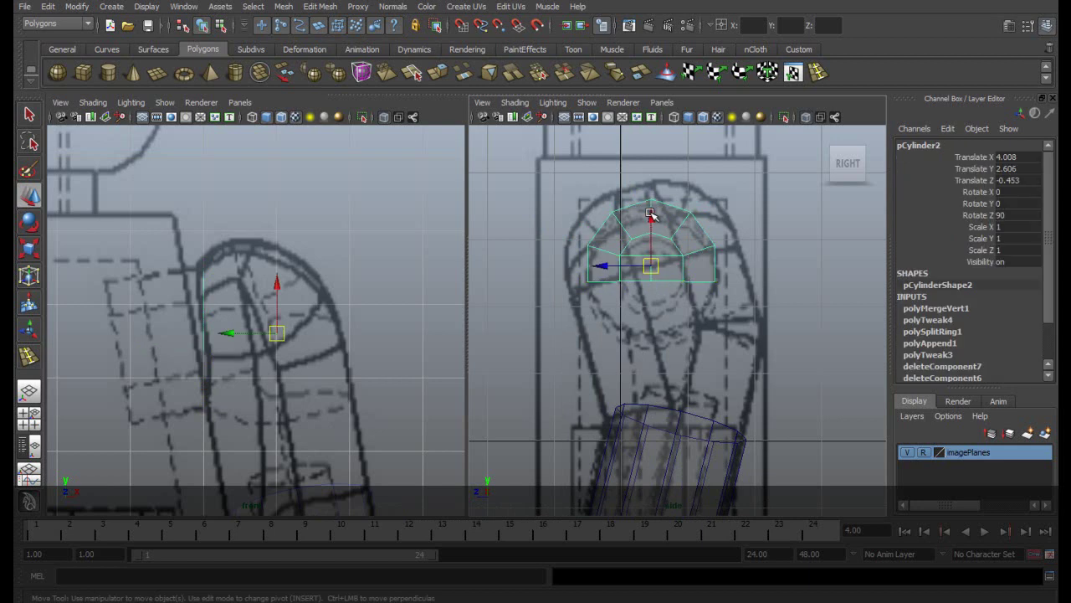
pyautogui.press('r')
pyautogui.moveTo(650, 268); pyautogui.dragTo(691, 268)
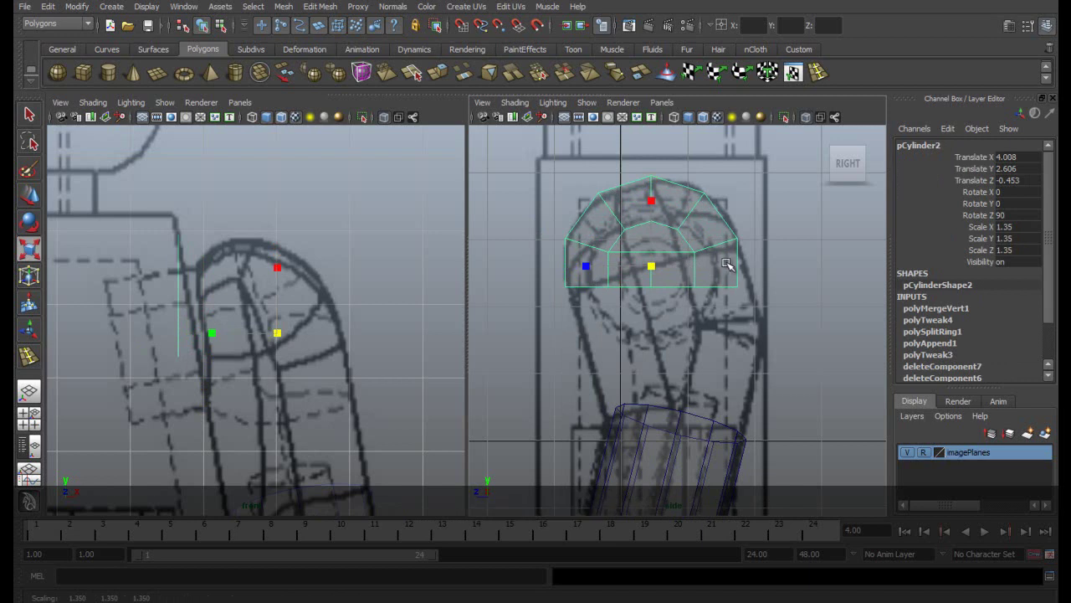
# Step: Center the cap mesh's pivot and move the mesh in the front view onto the arm's inner edge, at about X 4.276
pyautogui.press('w')
pyautogui.click(77, 6)
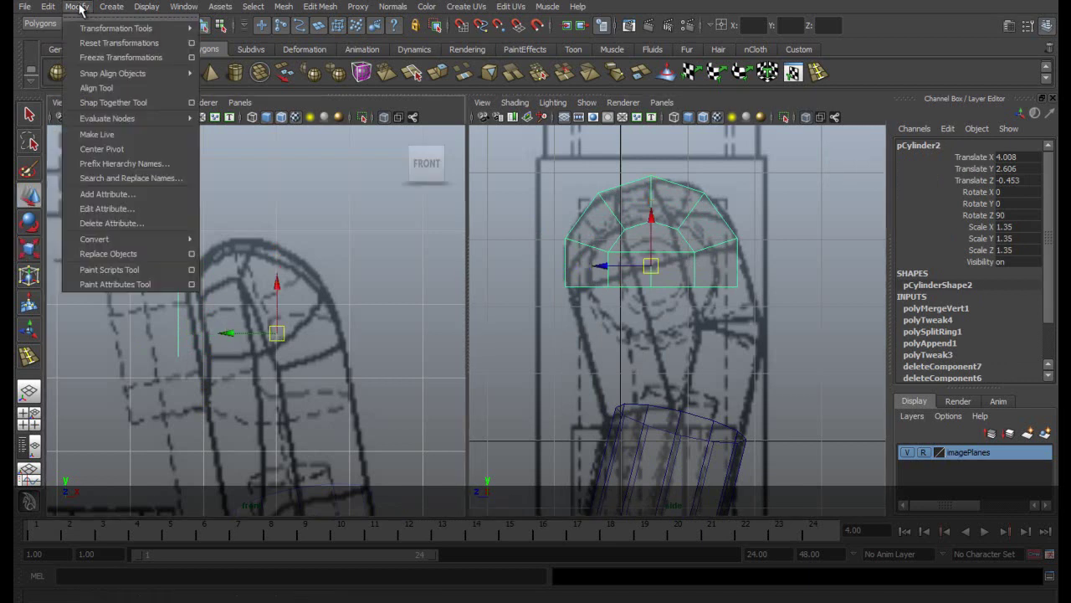
pyautogui.click(102, 148)
pyautogui.moveTo(123, 300); pyautogui.dragTo(147, 301)
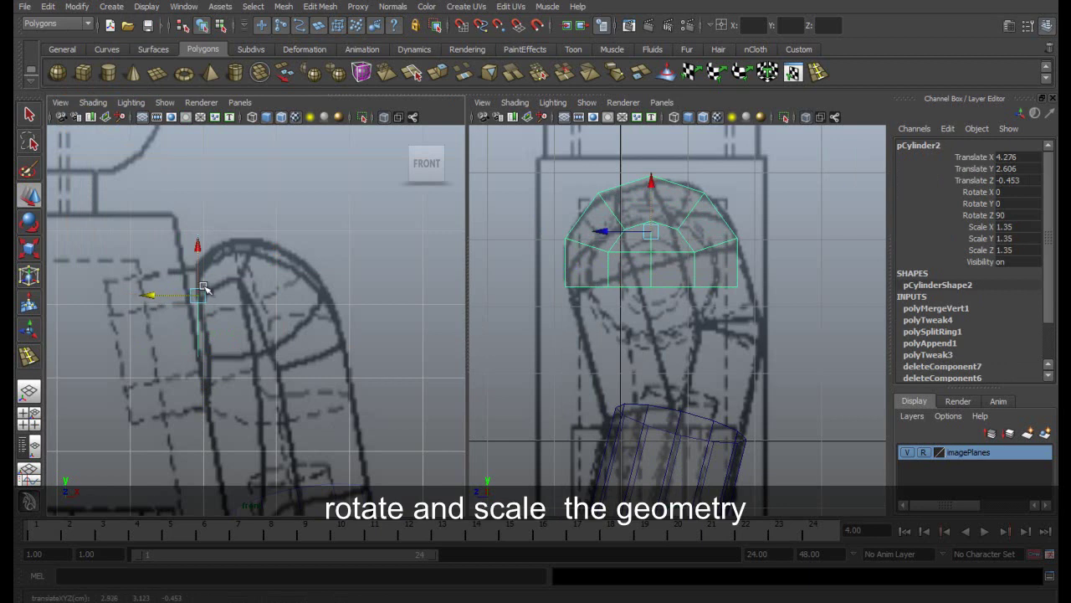
# Step: Fit the cap mesh over the reference shoulder by rotating it to about -7.872 in Y and moving it to about Y 2.393, Z -0.493
pyautogui.moveTo(198, 239)
pyautogui.mouseDown()
pyautogui.moveTo(201, 279)
pyautogui.moveTo(203, 257)
pyautogui.mouseUp()
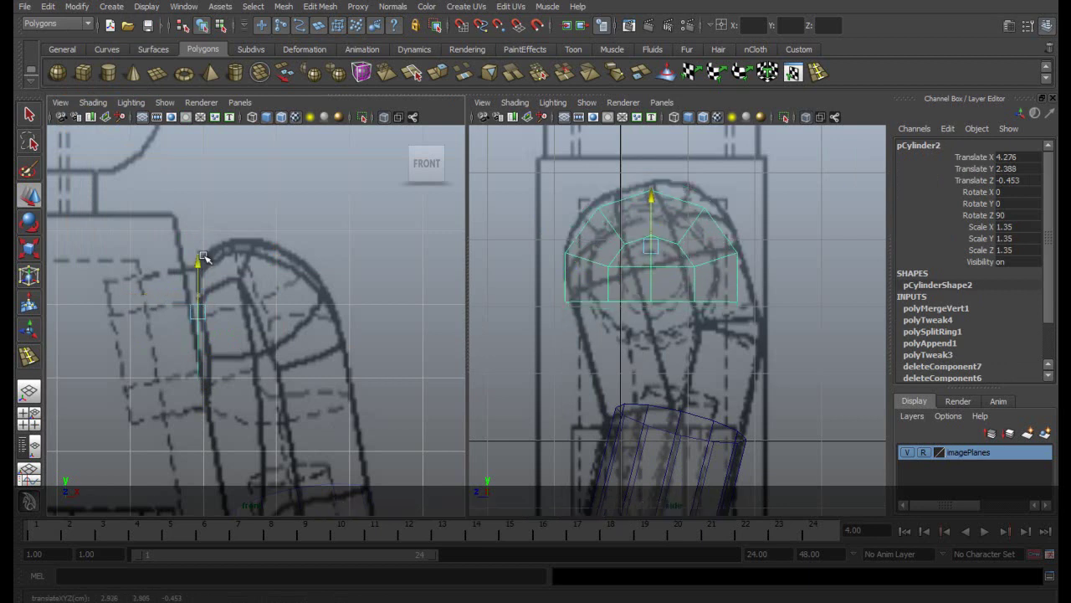
pyautogui.press('e')
pyautogui.moveTo(733, 228); pyautogui.dragTo(726, 220)
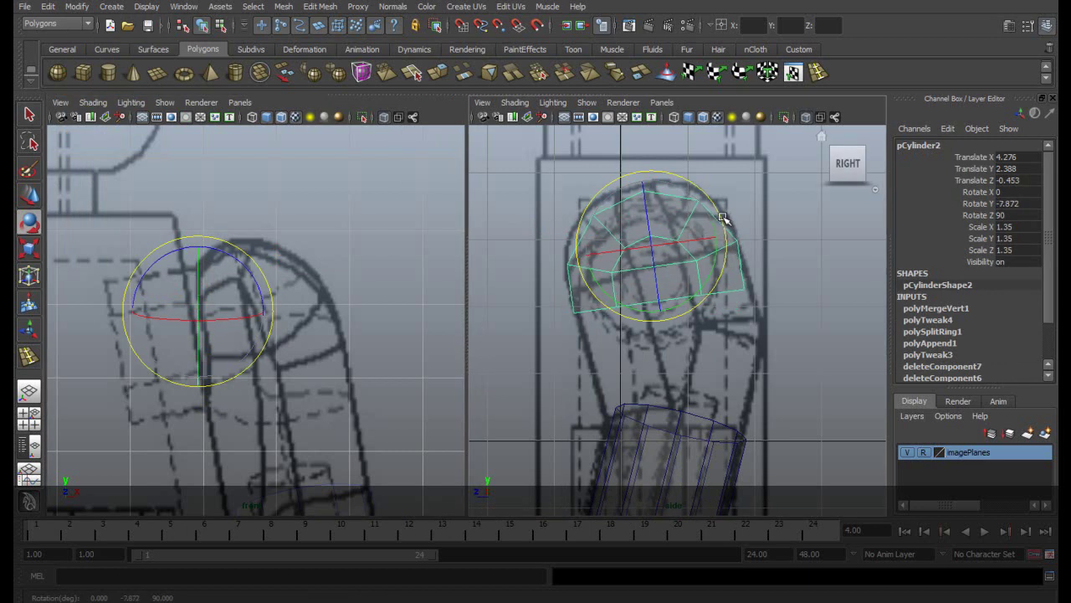
pyautogui.press('w')
pyautogui.moveTo(607, 253); pyautogui.dragTo(616, 251)
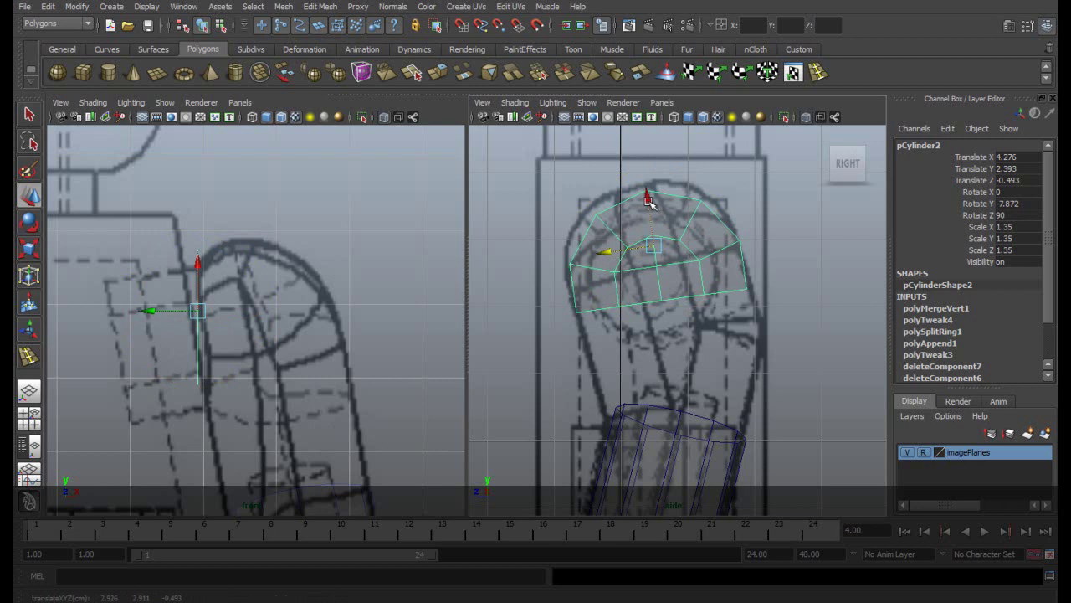
# Step: Scale the whole cap mesh uniformly to about 1.385 to fill the reference shoulder outline in the side view
pyautogui.press('r')
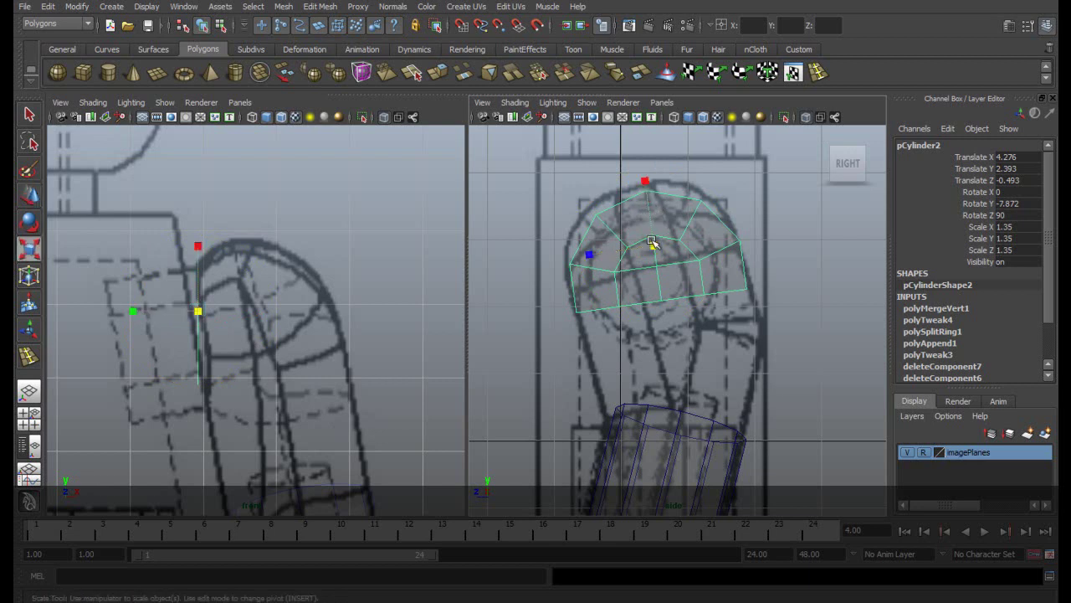
pyautogui.moveTo(652, 246); pyautogui.dragTo(654, 244)
pyautogui.keyDown('alt'); pyautogui.moveTo(654, 243); pyautogui.dragTo(640, 236, button='middle'); pyautogui.keyUp('alt')
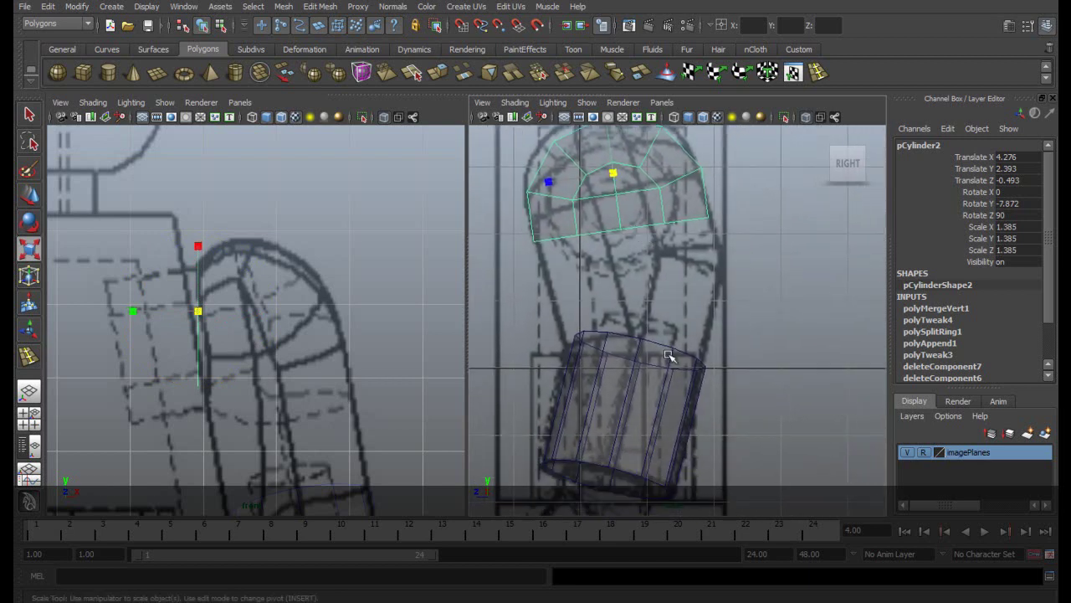
pyautogui.click(633, 358)
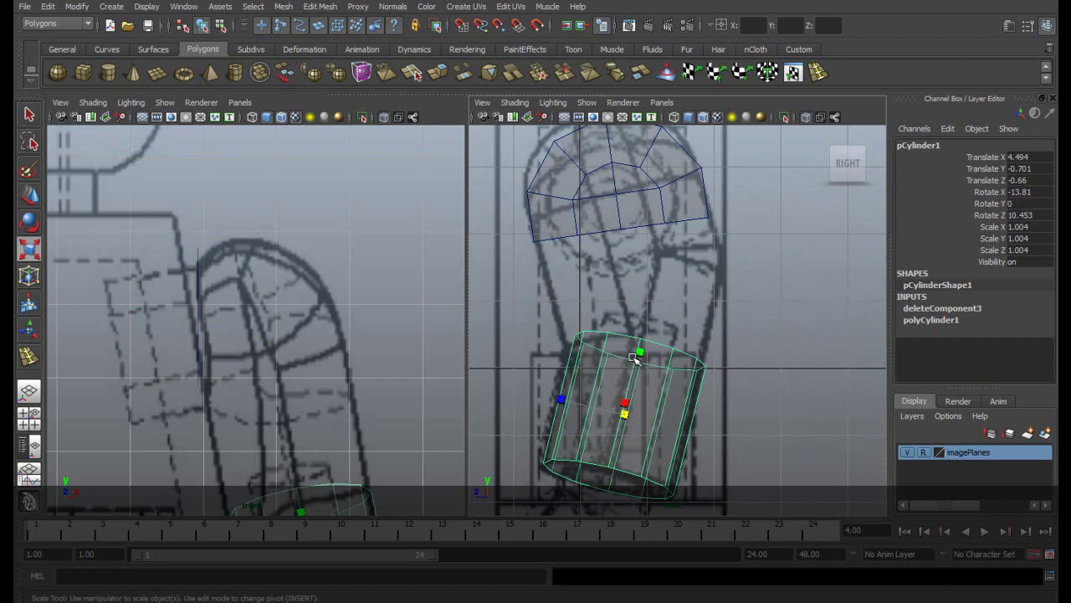
pyautogui.keyDown('alt'); pyautogui.moveTo(351, 400); pyautogui.dragTo(367, 334, button='middle'); pyautogui.keyUp('alt')
# Step: Select all faces of the cap mesh and extrude them along X across the reference arm's width in the front view
pyautogui.click(616, 206)
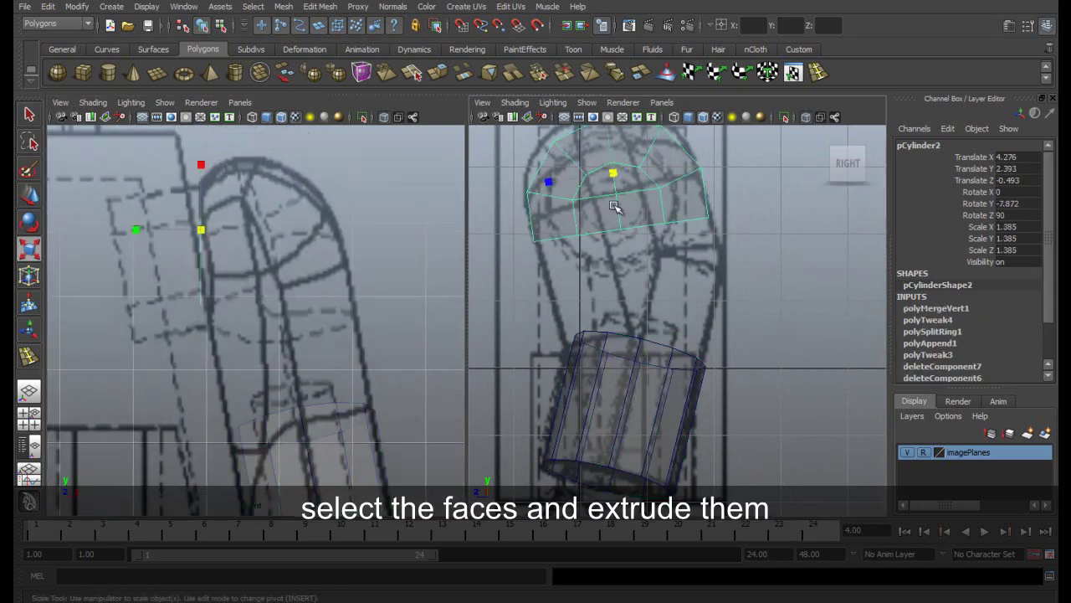
pyautogui.moveTo(606, 161); pyautogui.dragTo(611, 191, button='right')
pyautogui.moveTo(156, 149); pyautogui.dragTo(280, 375)
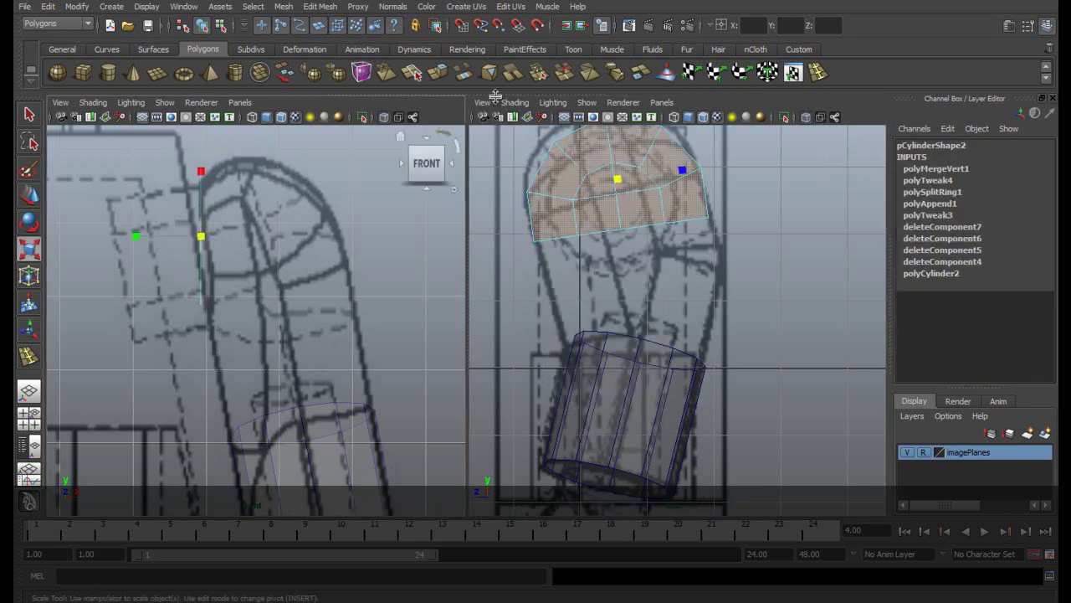
pyautogui.click(435, 73)
pyautogui.press('w')
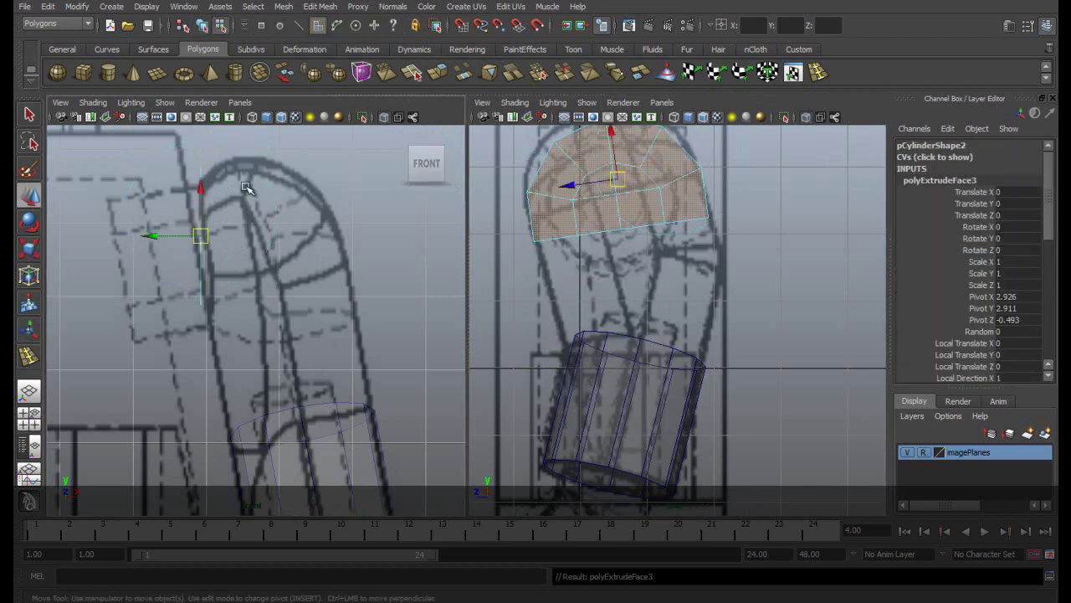
pyautogui.moveTo(155, 239); pyautogui.dragTo(318, 233)
# Step: Tilt the extruded end faces to follow the slope of the arm's outer edge and shift them slightly inward
pyautogui.press('e')
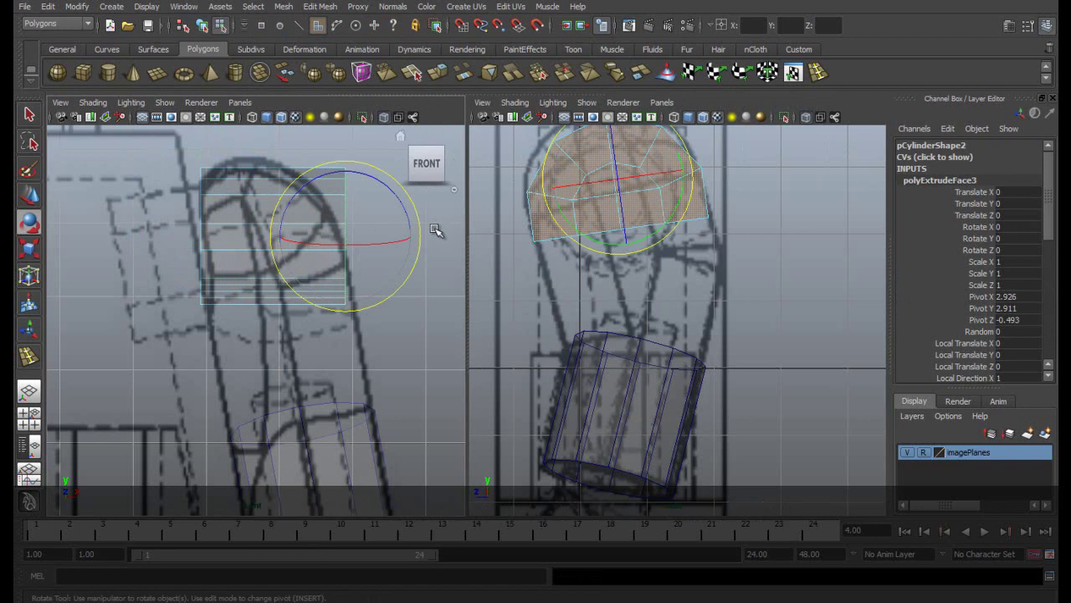
pyautogui.moveTo(423, 232); pyautogui.dragTo(416, 213)
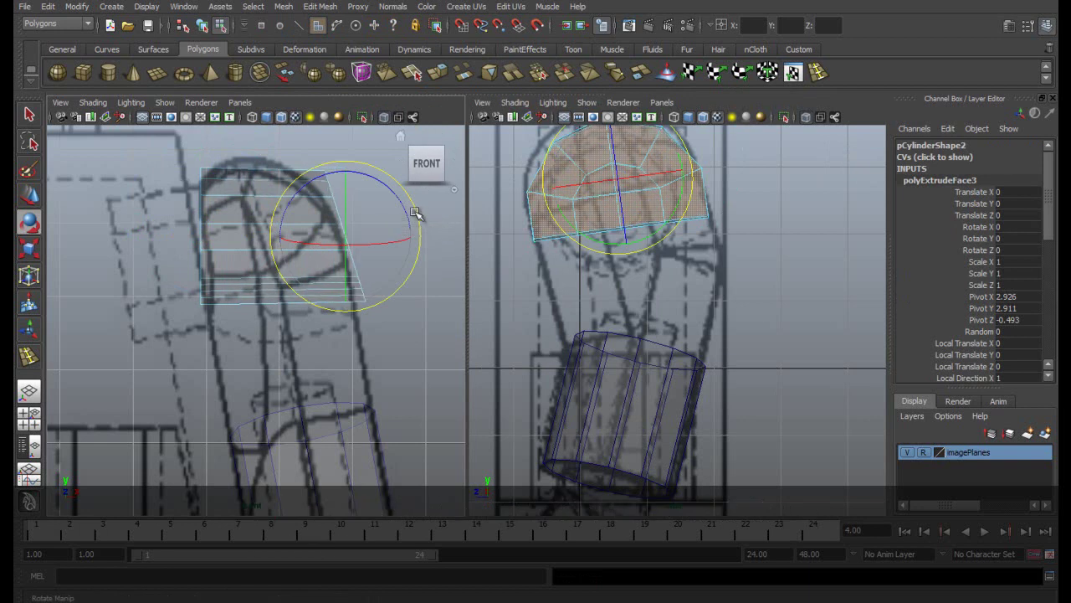
pyautogui.press('w')
pyautogui.moveTo(314, 237); pyautogui.dragTo(293, 233)
# Step: Hide the imagePlanes layer, frame the extruded cap in the perspective view and switch it to edge selection
pyautogui.scroll(3, 698, 204)
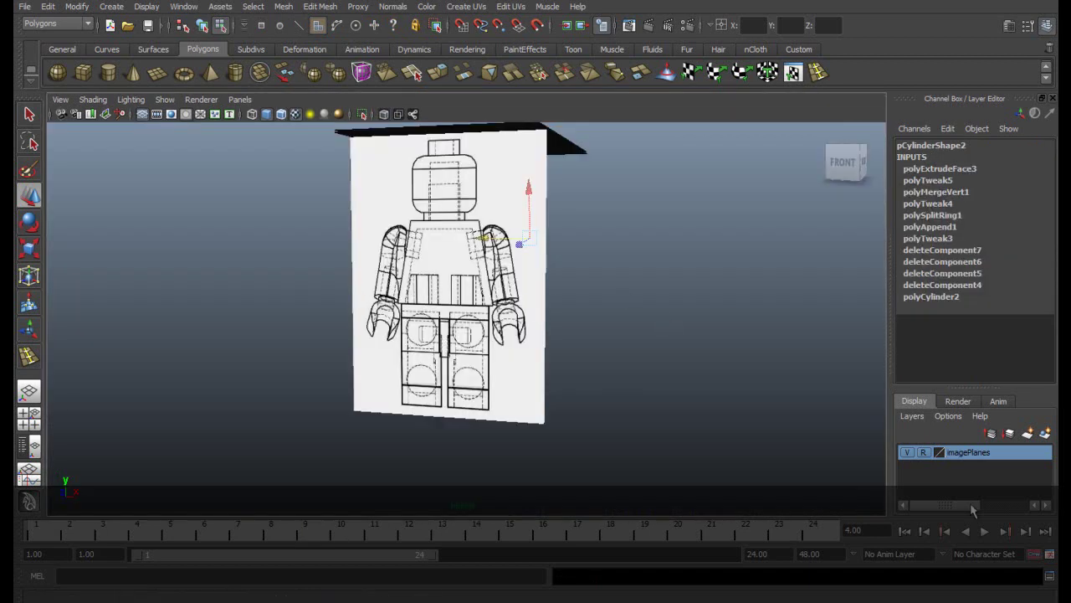
pyautogui.click(908, 453)
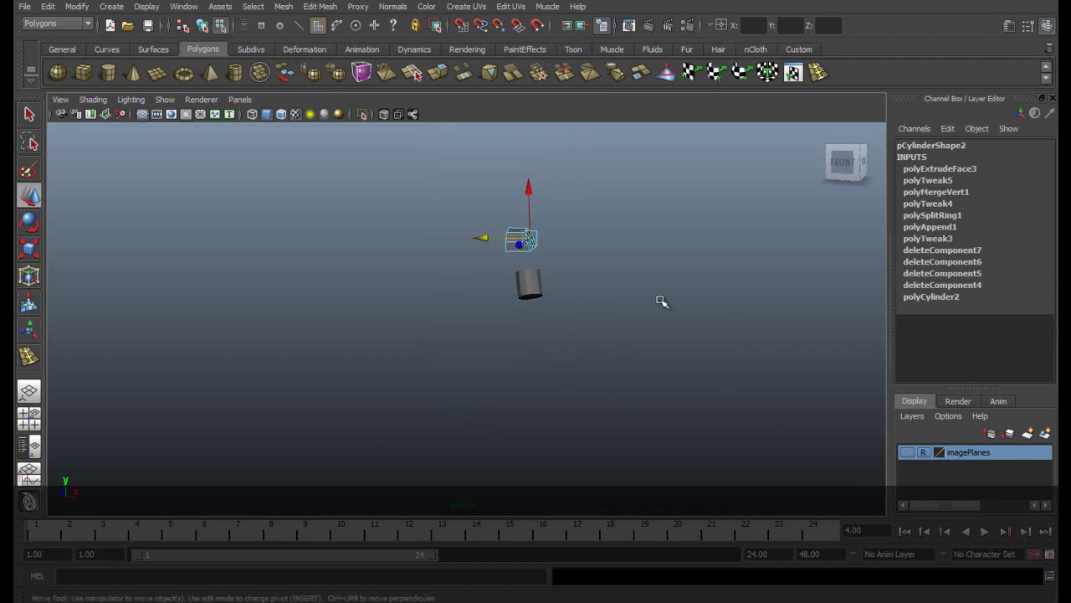
pyautogui.press('f')
pyautogui.keyDown('alt'); pyautogui.moveTo(519, 279); pyautogui.dragTo(414, 268); pyautogui.keyUp('alt')
pyautogui.moveTo(368, 313); pyautogui.dragTo(371, 242, button='right')
pyautogui.keyDown('alt'); pyautogui.moveTo(373, 243); pyautogui.dragTo(487, 319); pyautogui.keyUp('alt')
# Step: Insert an edge loop around the middle of the cap against the X-rayed front reference and scale the loop outward
pyautogui.click(818, 73)
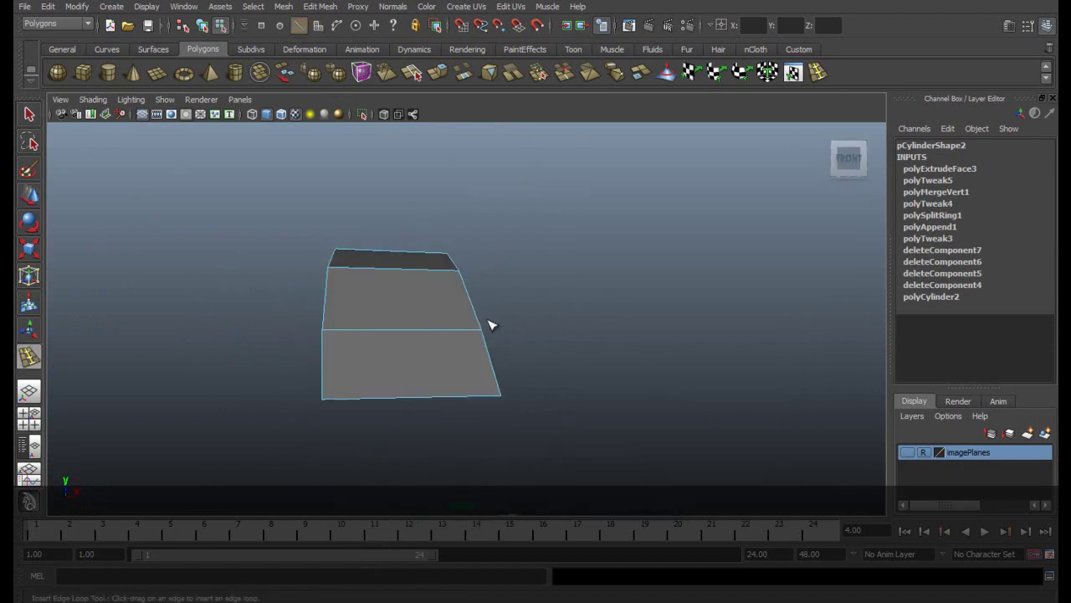
pyautogui.press('space')
pyautogui.moveTo(386, 327); pyautogui.dragTo(378, 340)
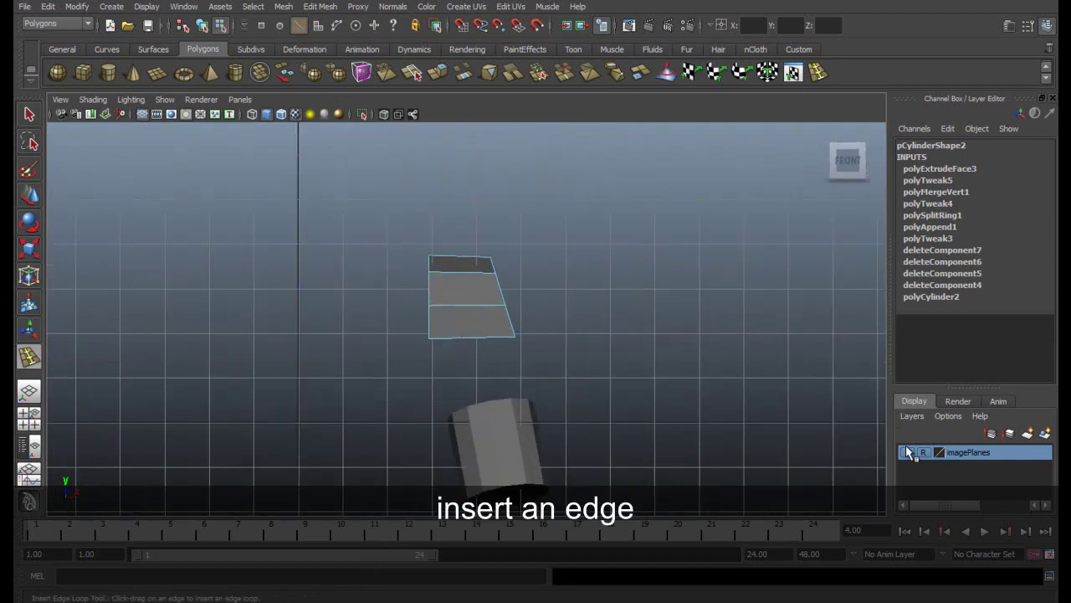
pyautogui.click(907, 452)
pyautogui.click(93, 99)
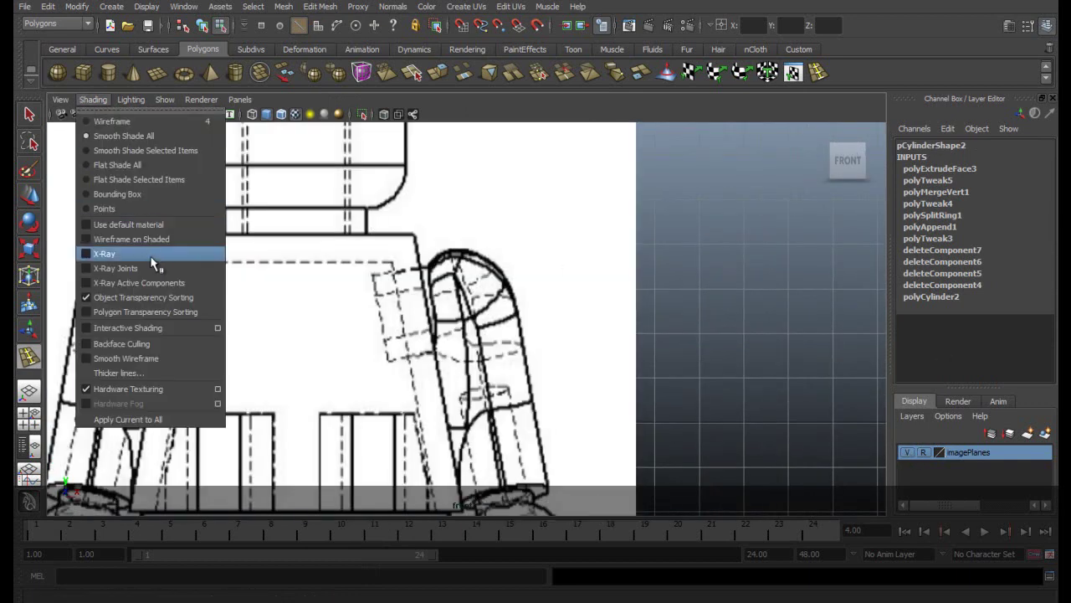
pyautogui.click(149, 247)
pyautogui.scroll(2, 434, 287)
pyautogui.moveTo(456, 268); pyautogui.dragTo(490, 284)
pyautogui.scroll(2, 536, 270)
pyautogui.press('r')
pyautogui.press('f')
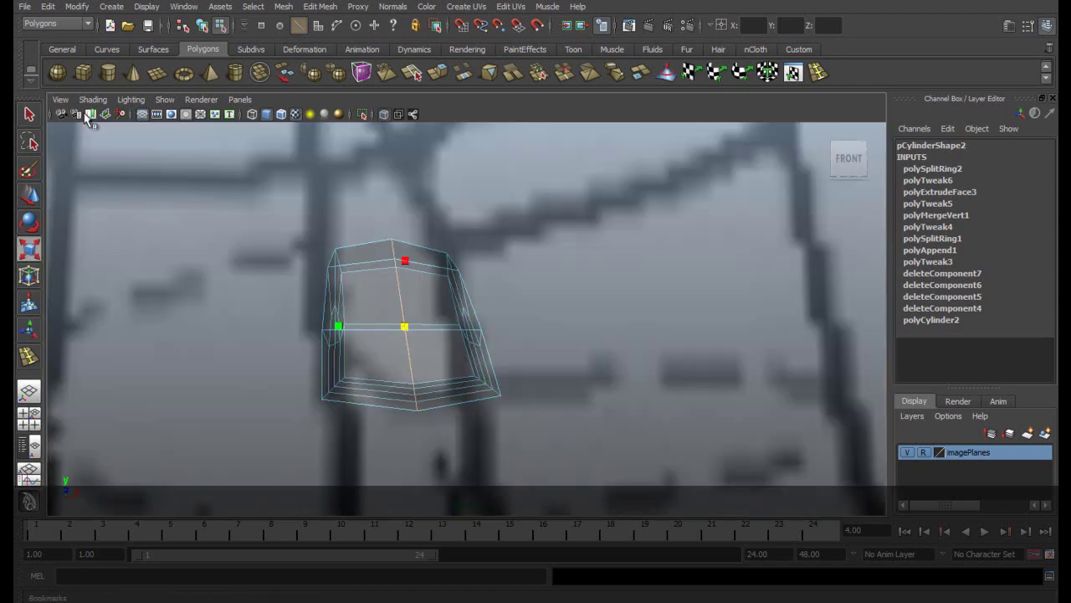
# Step: Turn off X-ray shading in the perspective view and hide the imagePlanes layer to expose the cap's underside
pyautogui.click(93, 100)
pyautogui.click(155, 255)
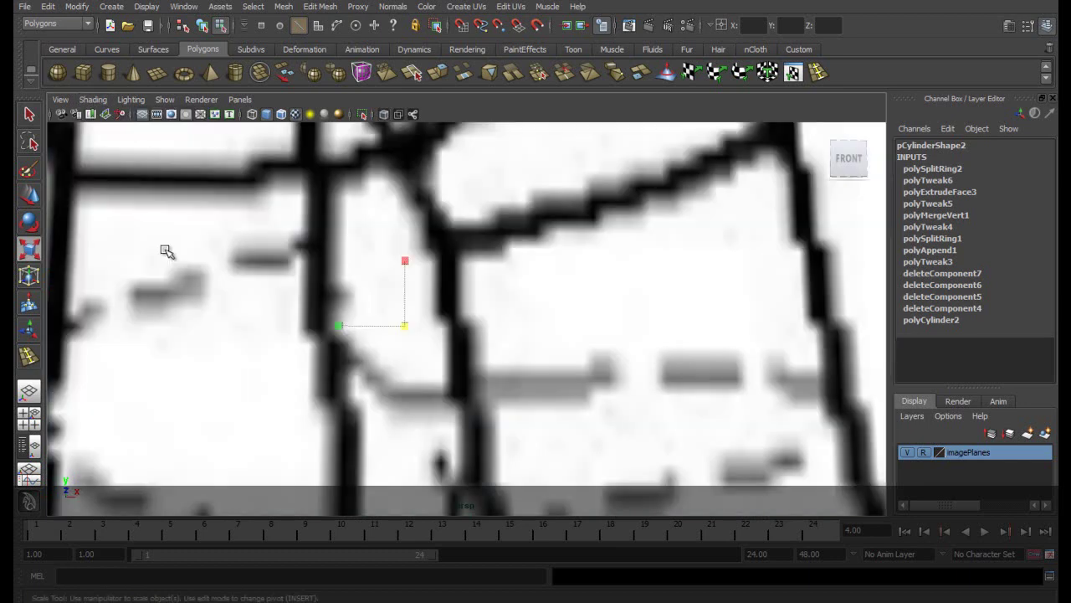
pyautogui.click(916, 452)
pyautogui.keyDown('alt'); pyautogui.moveTo(413, 361); pyautogui.dragTo(407, 332); pyautogui.keyUp('alt')
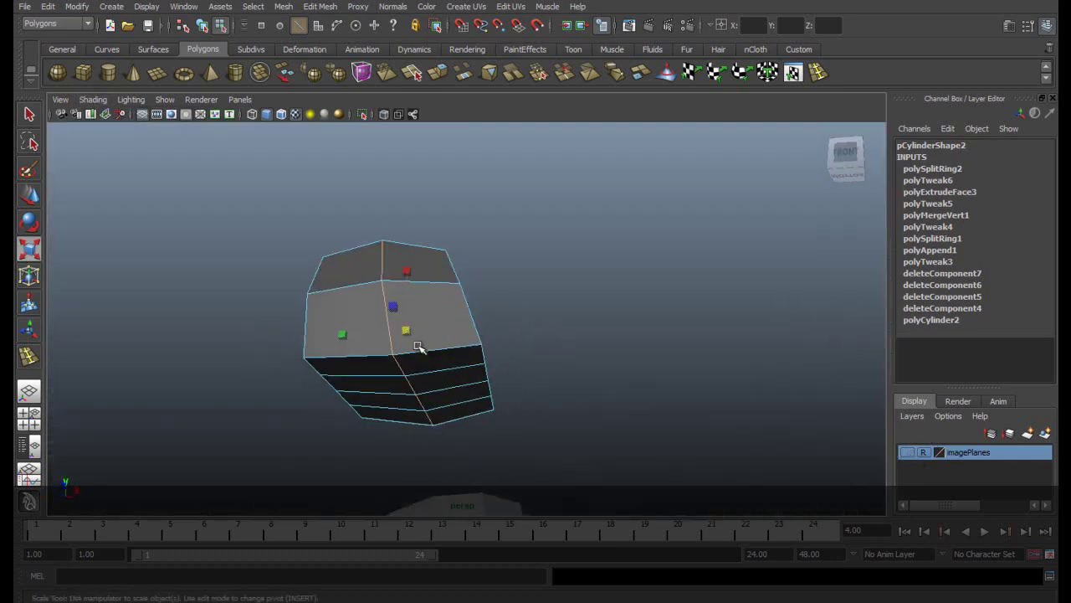
# Step: Select all the faces on the cap's underside and delete them, leaving the bottom open
pyautogui.moveTo(437, 362); pyautogui.dragTo(438, 373, button='right')
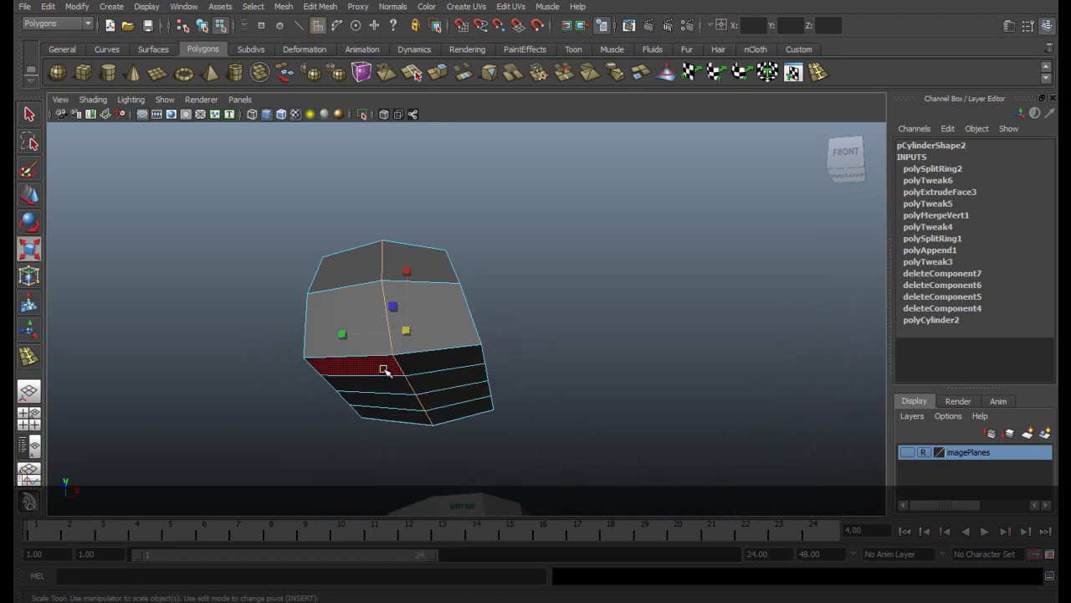
pyautogui.keyDown('shift'); pyautogui.click(433, 362); pyautogui.keyUp('shift')
pyautogui.keyDown('shift'); pyautogui.click(396, 382); pyautogui.keyUp('shift')
pyautogui.keyDown('shift'); pyautogui.click(425, 388); pyautogui.keyUp('shift')
pyautogui.keyDown('shift'); pyautogui.click(435, 400); pyautogui.keyUp('shift')
pyautogui.keyDown('shift'); pyautogui.click(406, 402); pyautogui.keyUp('shift')
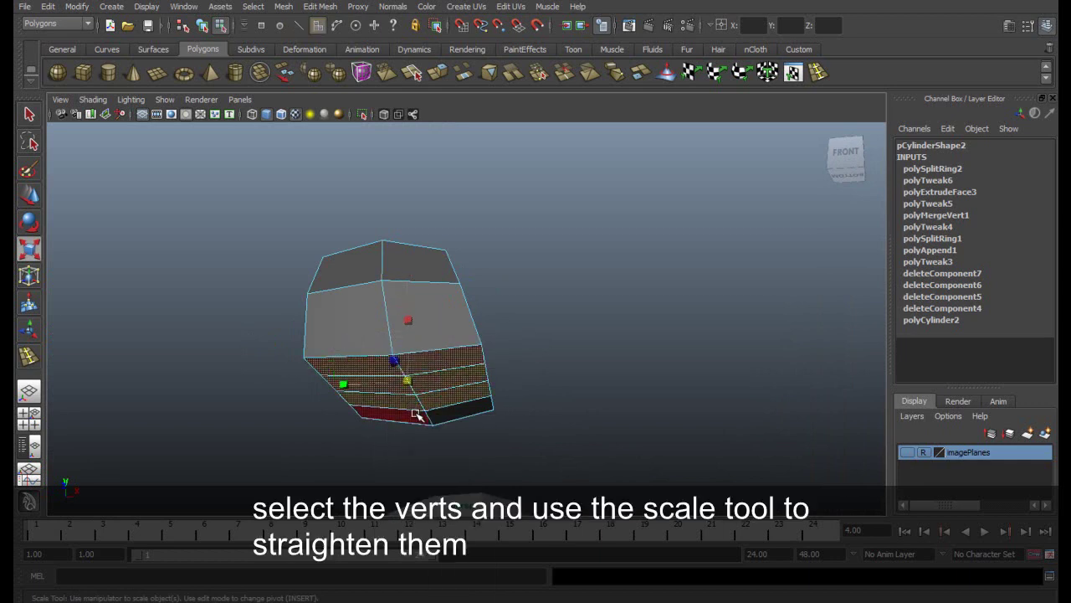
pyautogui.keyDown('shift'); pyautogui.click(416, 415); pyautogui.keyUp('shift')
pyautogui.keyDown('alt'); pyautogui.moveTo(416, 415); pyautogui.dragTo(276, 382); pyautogui.keyUp('alt')
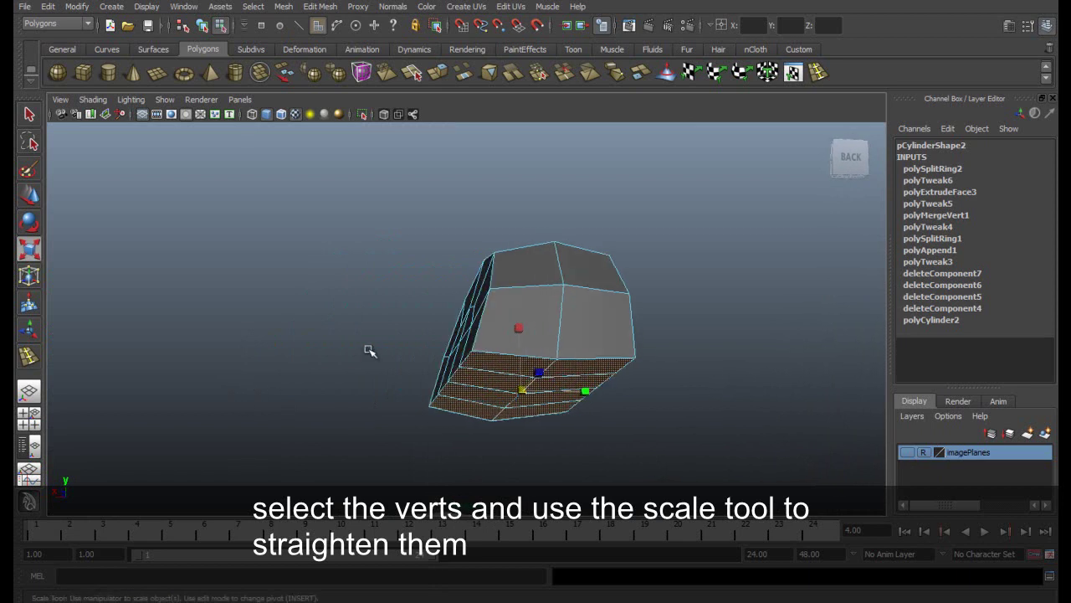
pyautogui.press('Delete')
# Step: Select the cap's bottom row of vertices in the front view and scale them vertically to straighten the row
pyautogui.press('space')
pyautogui.moveTo(545, 318); pyautogui.dragTo(552, 343)
pyautogui.moveTo(524, 325); pyautogui.dragTo(471, 318, button='right')
pyautogui.moveTo(377, 321); pyautogui.dragTo(590, 401)
pyautogui.moveTo(476, 277); pyautogui.dragTo(488, 309)
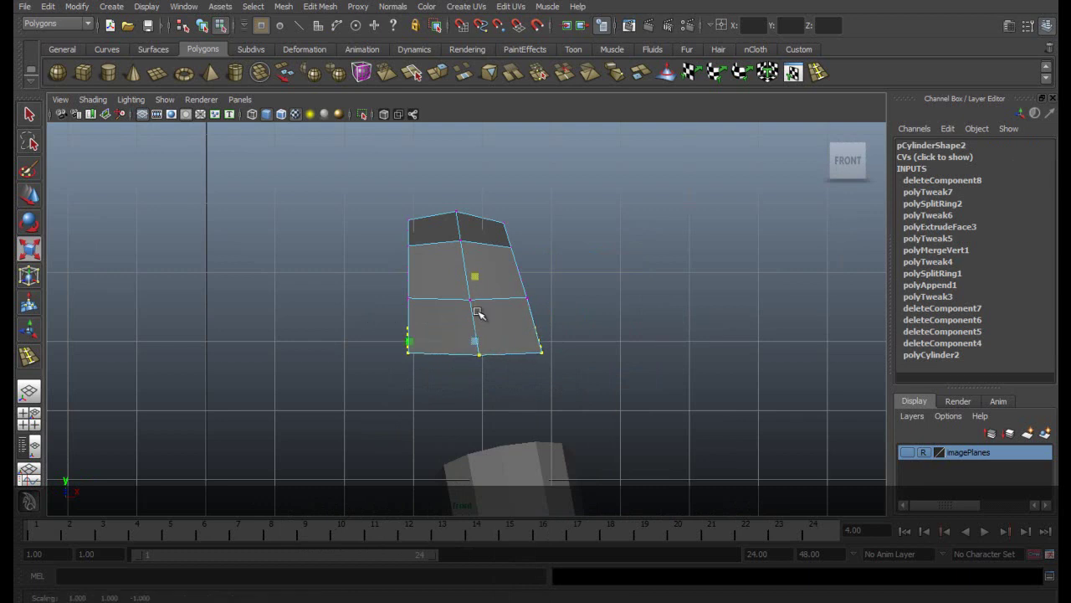
# Step: Select the middle column of vertices on the cap's outer end face and move it outward to about X 4.808
pyautogui.click(28, 391)
pyautogui.keyDown('alt'); pyautogui.moveTo(187, 304); pyautogui.dragTo(463, 286); pyautogui.keyUp('alt')
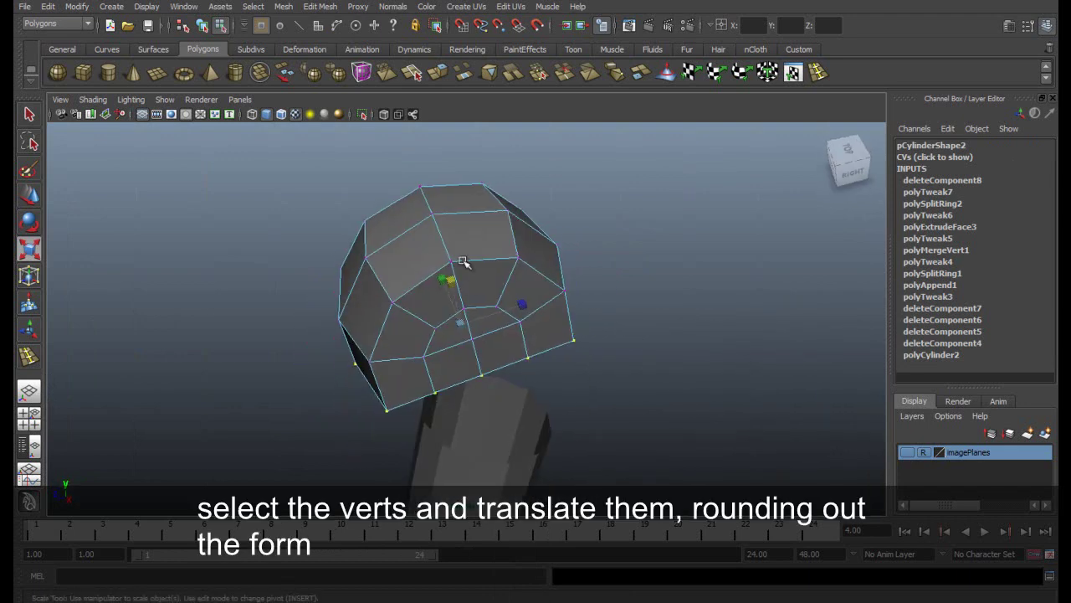
pyautogui.keyDown('alt'); pyautogui.moveTo(485, 394); pyautogui.dragTo(566, 257); pyautogui.keyUp('alt')
pyautogui.keyDown('ctrl'); pyautogui.moveTo(283, 379); pyautogui.dragTo(355, 437); pyautogui.keyUp('ctrl')
pyautogui.press('w')
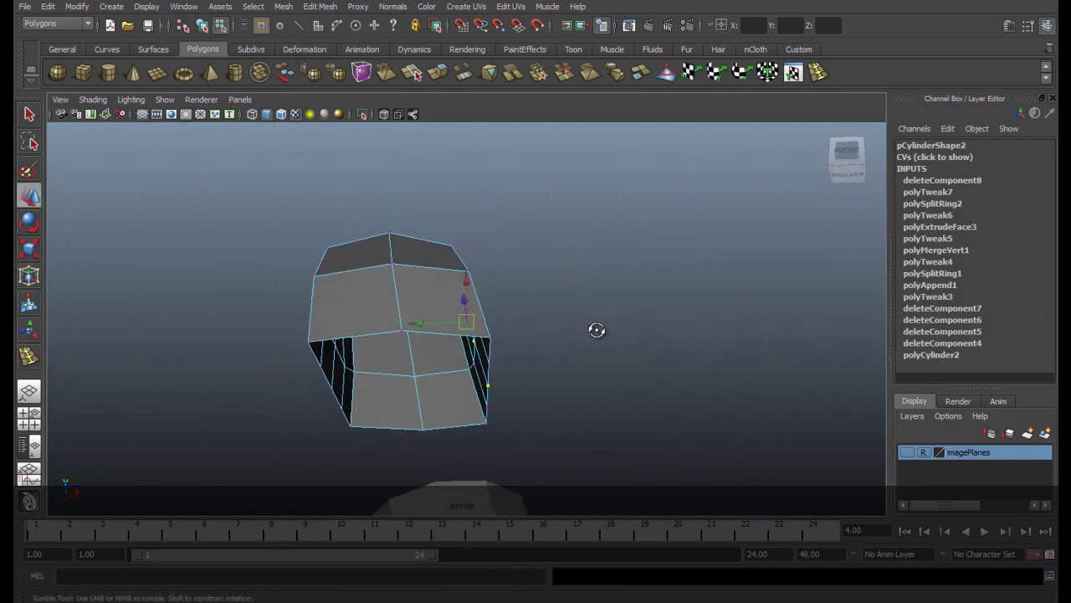
pyautogui.keyDown('alt'); pyautogui.moveTo(595, 283); pyautogui.dragTo(588, 380); pyautogui.keyUp('alt')
pyautogui.moveTo(421, 324); pyautogui.dragTo(459, 328)
# Step: Show the imagePlanes layer with X-ray shading in the front view and move the vertex column outward to about X 4.838
pyautogui.click(906, 453)
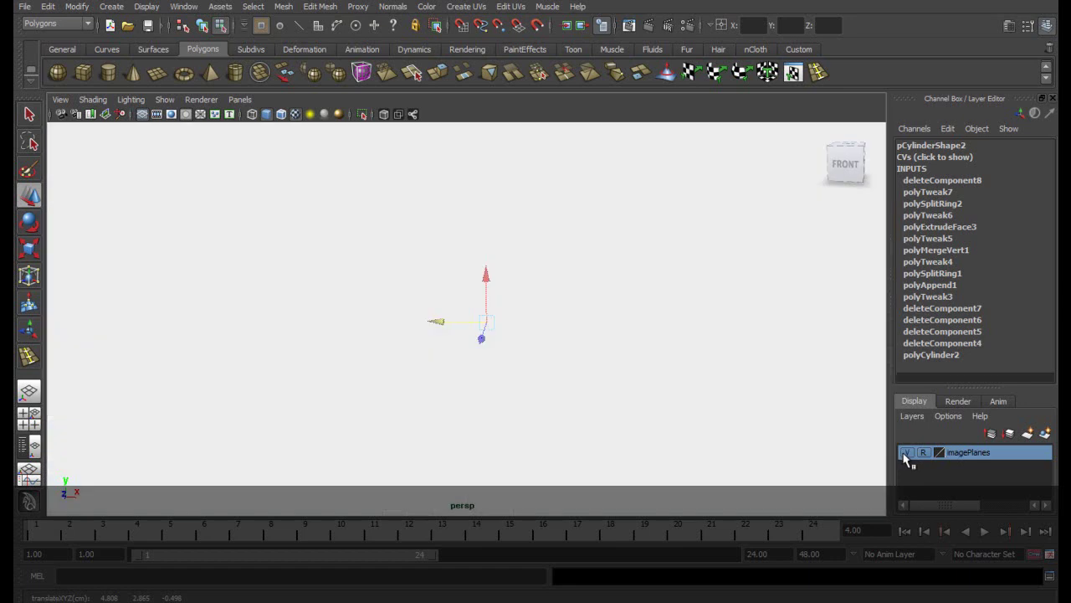
pyautogui.press('space')
pyautogui.moveTo(261, 219); pyautogui.dragTo(264, 250)
pyautogui.click(93, 100)
pyautogui.click(140, 250)
pyautogui.scroll(3, 523, 247)
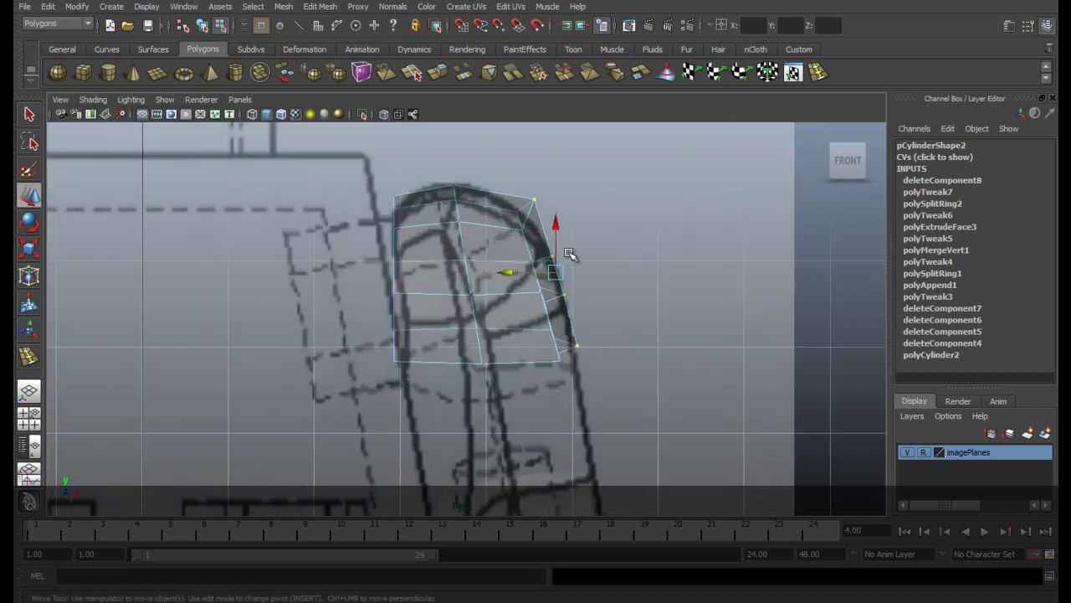
pyautogui.moveTo(512, 267)
pyautogui.mouseDown()
pyautogui.moveTo(500, 269)
pyautogui.moveTo(516, 269)
pyautogui.mouseUp()
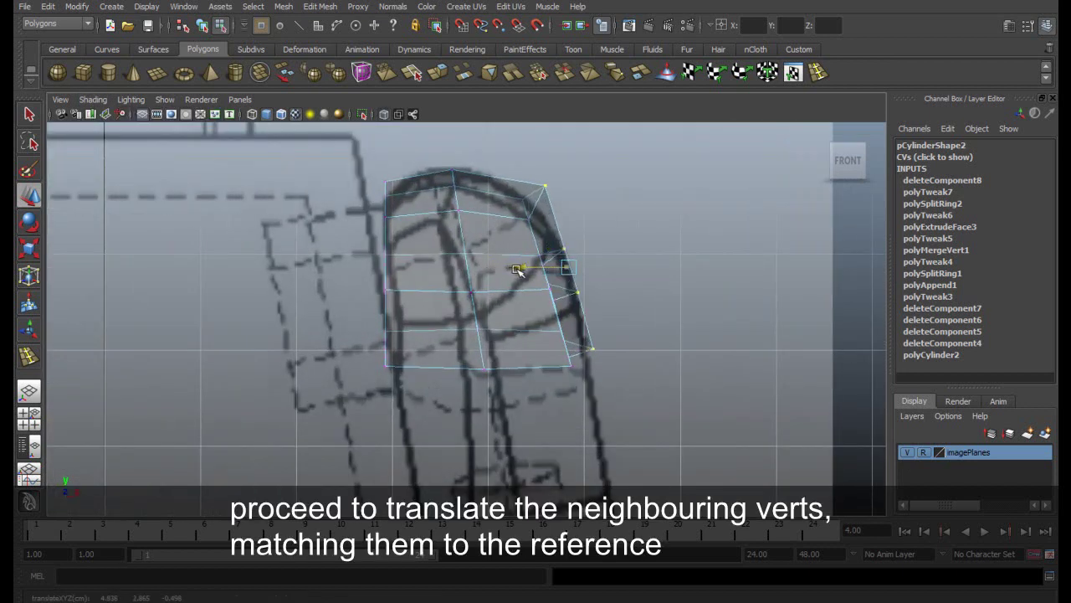
# Step: Move the top vertex of the outer column inward onto the curved reference outline of the shoulder
pyautogui.click(545, 185)
pyautogui.moveTo(502, 184); pyautogui.dragTo(482, 183)
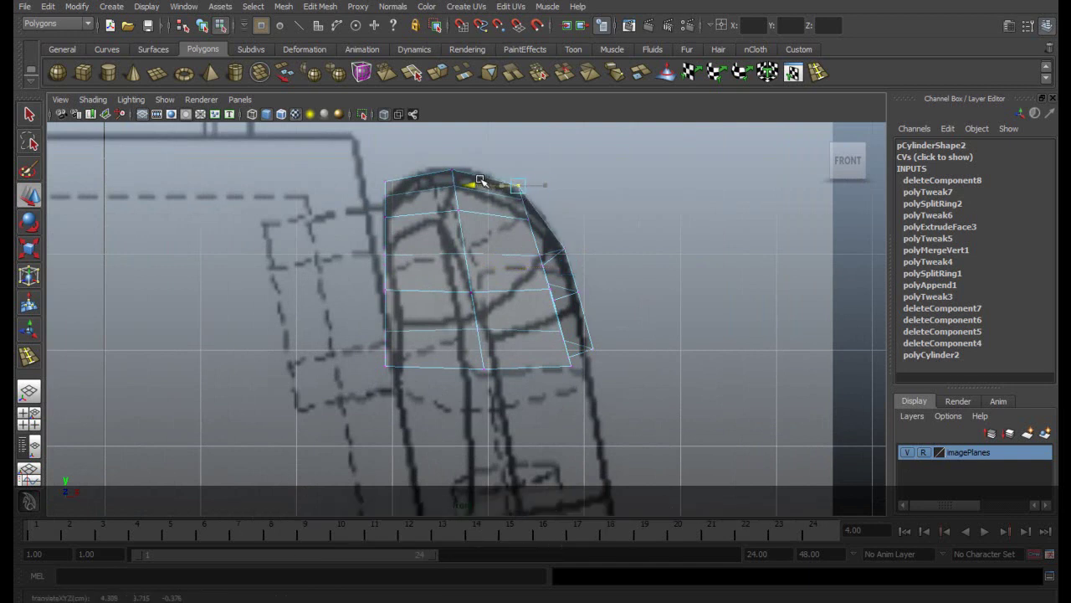
pyautogui.click(586, 186)
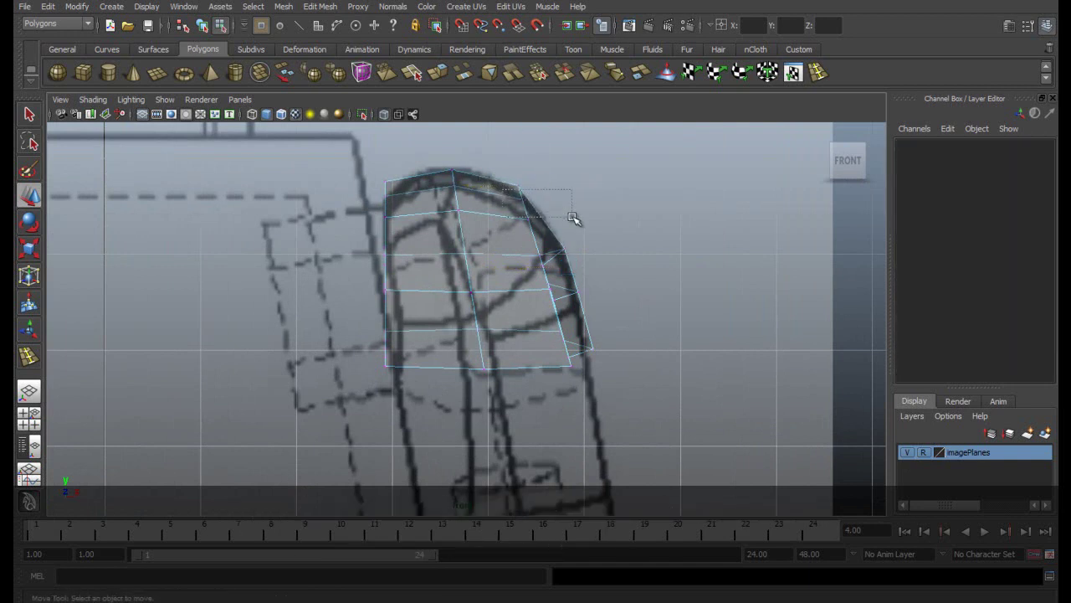
pyautogui.moveTo(566, 215); pyautogui.dragTo(567, 215)
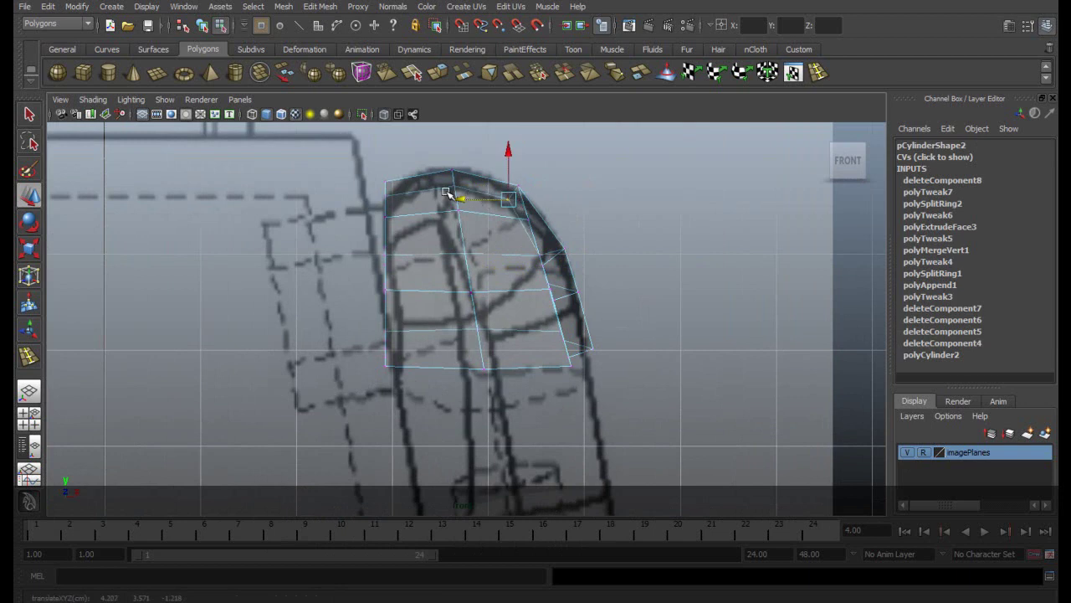
# Step: Select the two end-face vertices flanking the top one and move them slightly inward in the front view to round the cap
pyautogui.click(28, 390)
pyautogui.click(93, 99)
pyautogui.click(120, 252)
pyautogui.keyDown('alt'); pyautogui.moveTo(556, 287); pyautogui.dragTo(429, 305); pyautogui.keyUp('alt')
pyautogui.keyDown('shift'); pyautogui.click(429, 304); pyautogui.keyUp('shift')
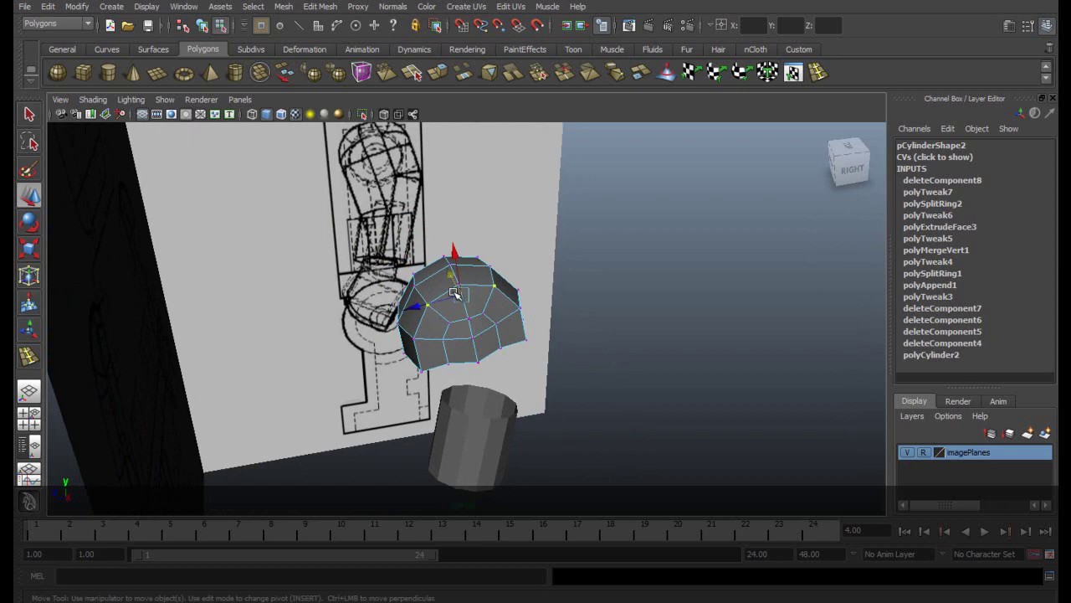
pyautogui.press('space')
pyautogui.keyDown('alt'); pyautogui.moveTo(559, 263); pyautogui.dragTo(648, 347, button='middle'); pyautogui.keyUp('alt')
pyautogui.scroll(2, 648, 347)
pyautogui.scroll(4, 341, 316)
pyautogui.scroll(2, 308, 272)
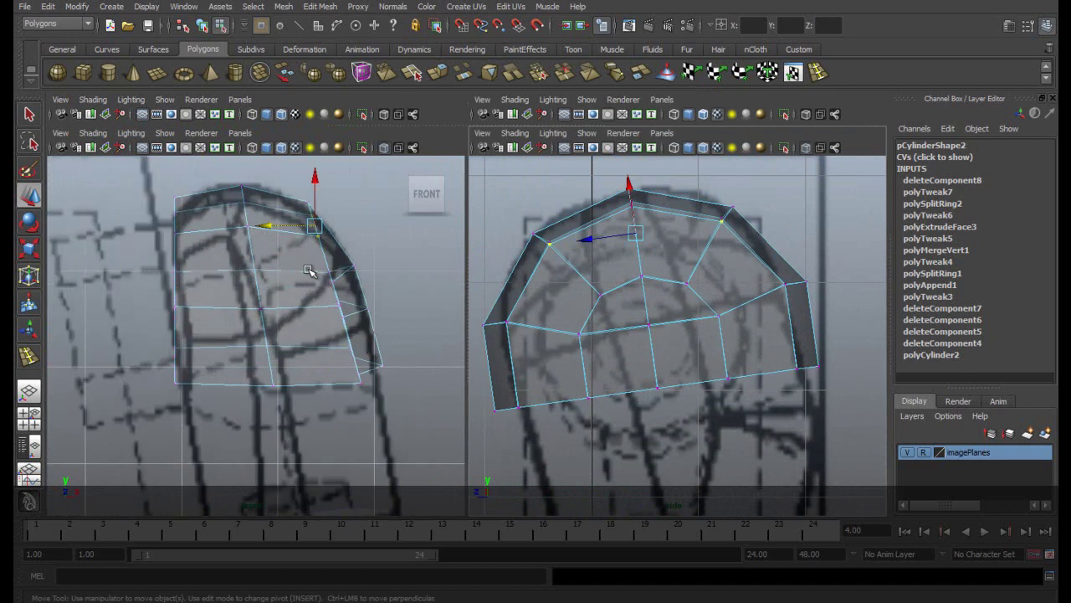
pyautogui.moveTo(268, 226); pyautogui.dragTo(256, 222)
pyautogui.scroll(3, 607, 326)
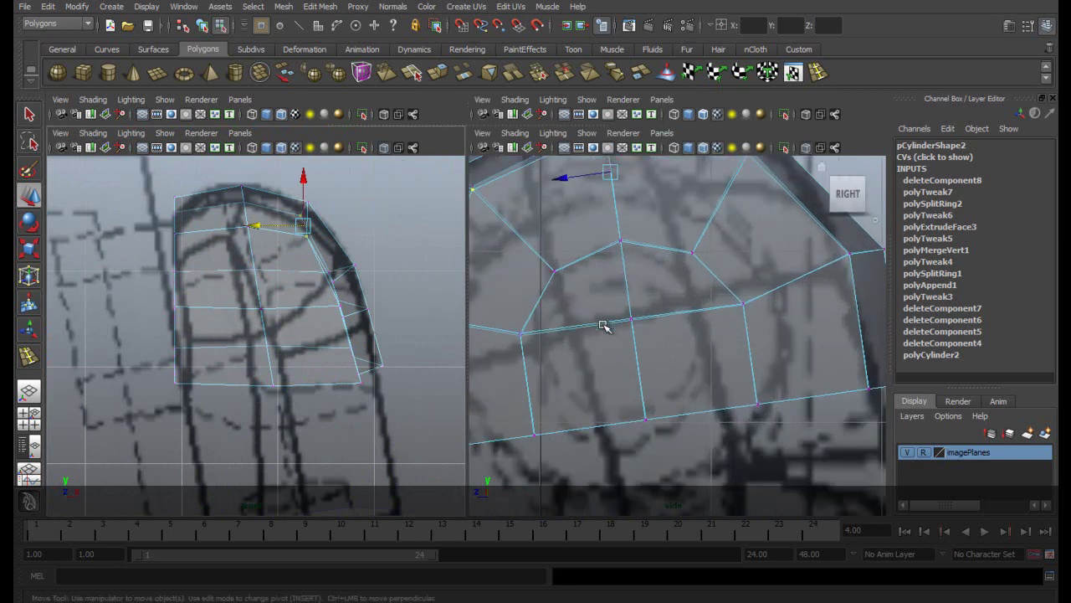
pyautogui.scroll(2, 593, 330)
pyautogui.keyDown('alt'); pyautogui.moveTo(593, 329); pyautogui.dragTo(816, 365, button='middle'); pyautogui.keyUp('alt')
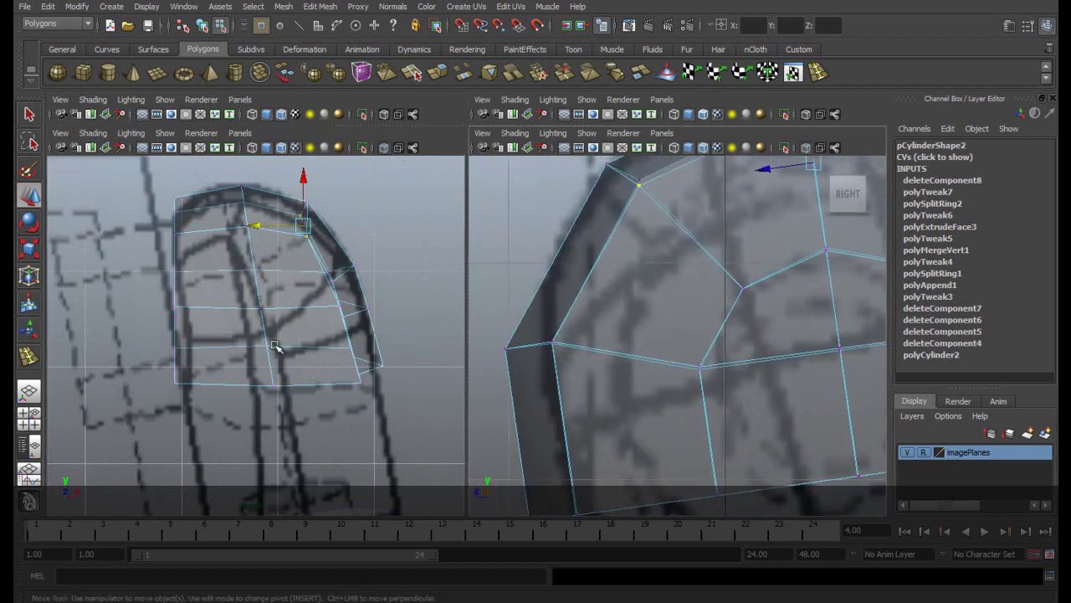
# Step: Hide the imagePlanes layer in the perspective view and undo the last change on the cap's end-face vertices
pyautogui.click(29, 390)
pyautogui.keyDown('alt'); pyautogui.moveTo(472, 287); pyautogui.dragTo(603, 288); pyautogui.keyUp('alt')
pyautogui.click(907, 452)
pyautogui.keyDown('alt'); pyautogui.moveTo(581, 364); pyautogui.dragTo(495, 199); pyautogui.keyUp('alt')
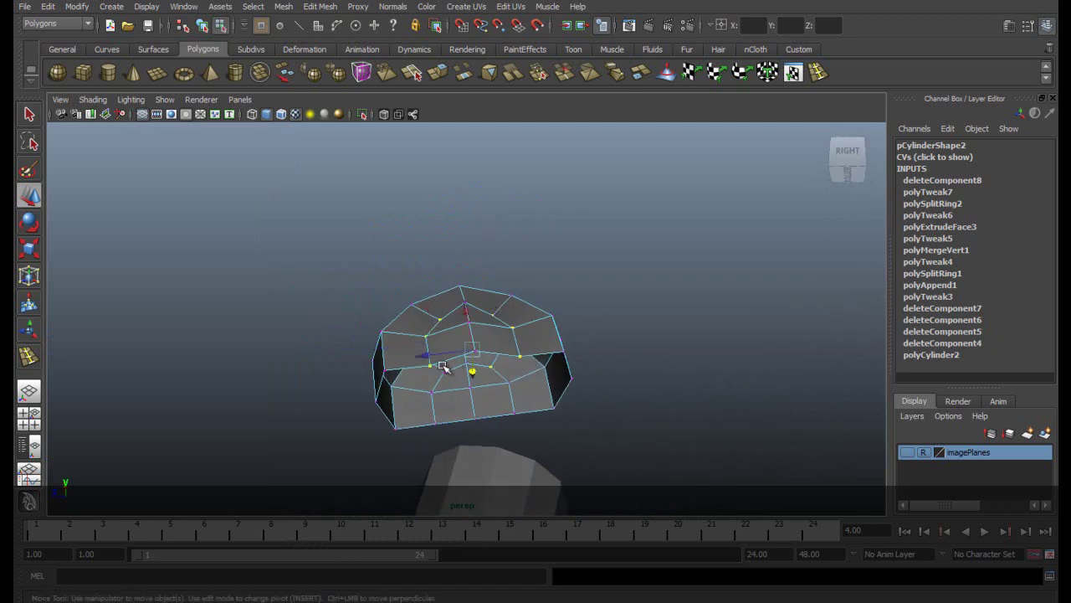
pyautogui.keyDown('alt'); pyautogui.moveTo(507, 378); pyautogui.dragTo(512, 441); pyautogui.keyUp('alt')
pyautogui.hotkey('ctrl', 'z')
# Step: Select the middle column of vertices on the cap's outer end face in the top view and move it outward to about X 5.028
pyautogui.keyDown('alt'); pyautogui.moveTo(476, 174); pyautogui.dragTo(485, 215); pyautogui.keyUp('alt')
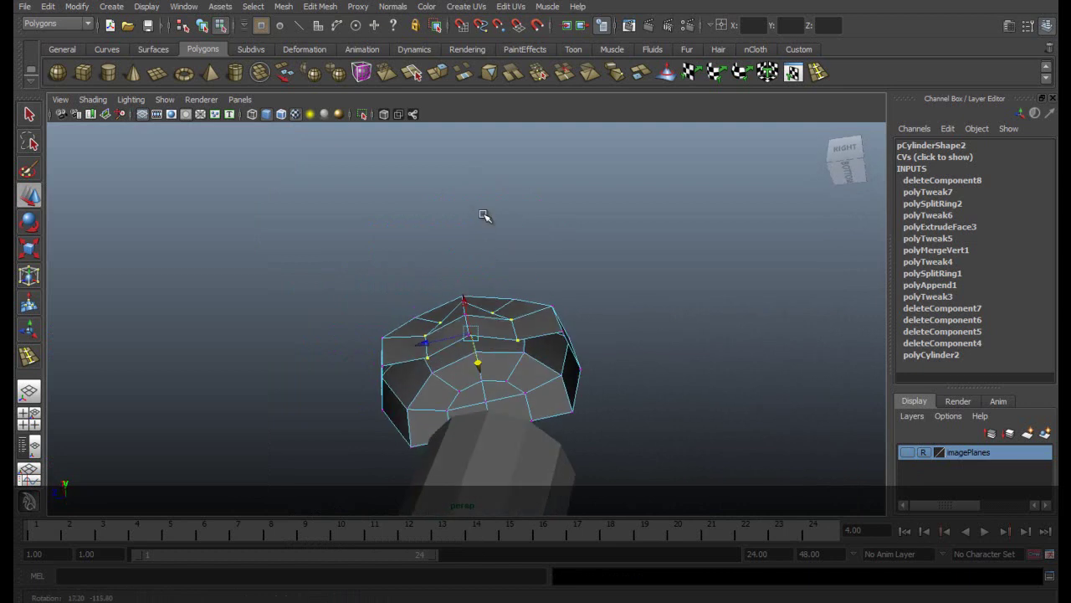
pyautogui.moveTo(480, 367); pyautogui.dragTo(613, 366)
pyautogui.press('space')
pyautogui.moveTo(558, 345); pyautogui.dragTo(523, 339)
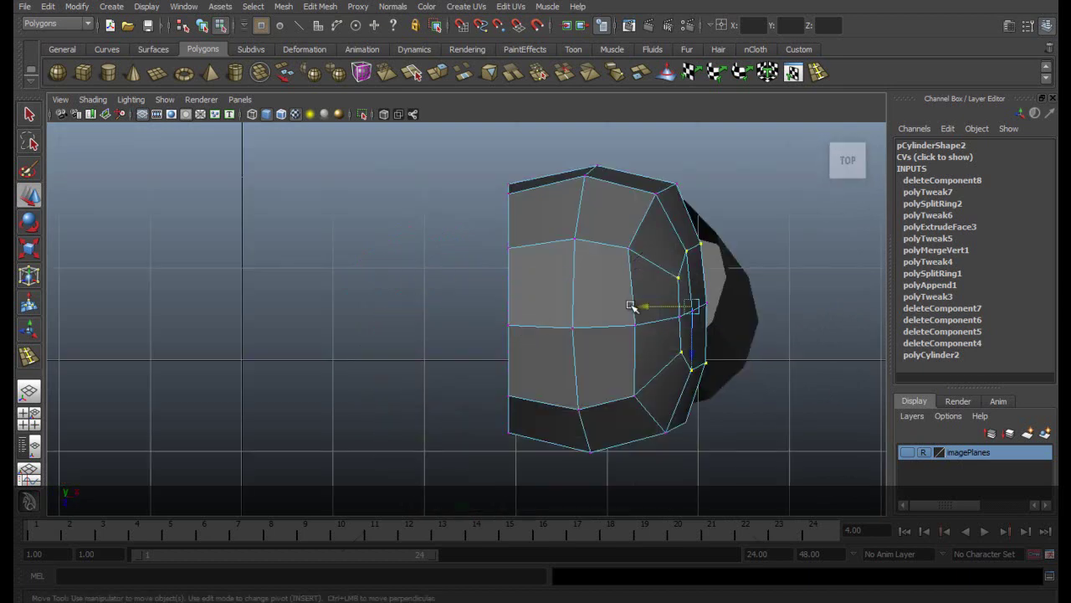
pyautogui.keyDown('alt'); pyautogui.moveTo(632, 305); pyautogui.dragTo(456, 322, button='middle'); pyautogui.keyUp('alt')
pyautogui.click(639, 290)
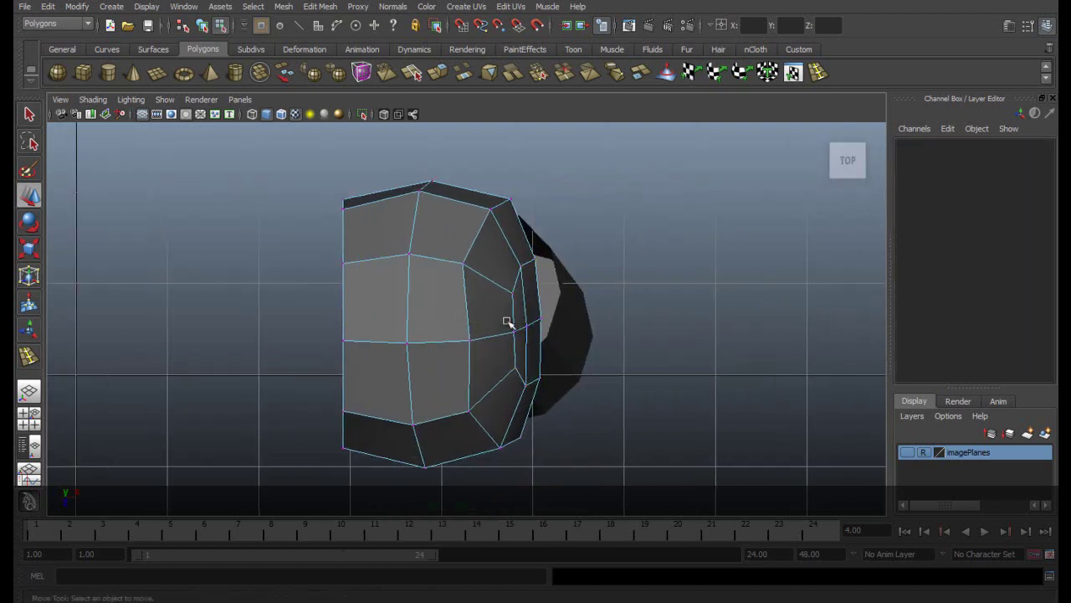
pyautogui.moveTo(546, 334); pyautogui.dragTo(548, 335)
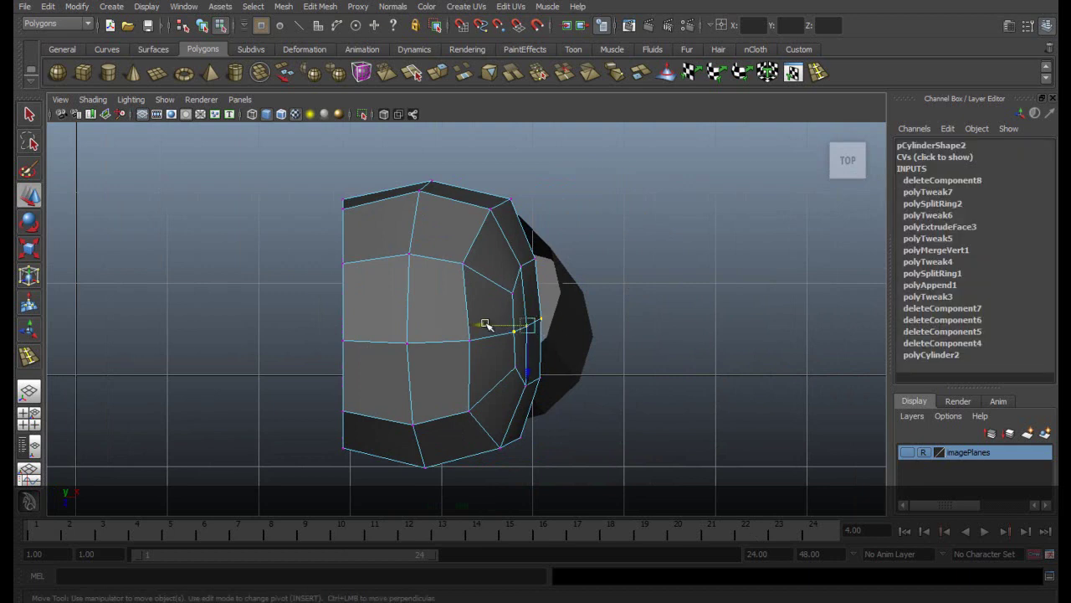
pyautogui.moveTo(486, 325); pyautogui.dragTo(494, 324)
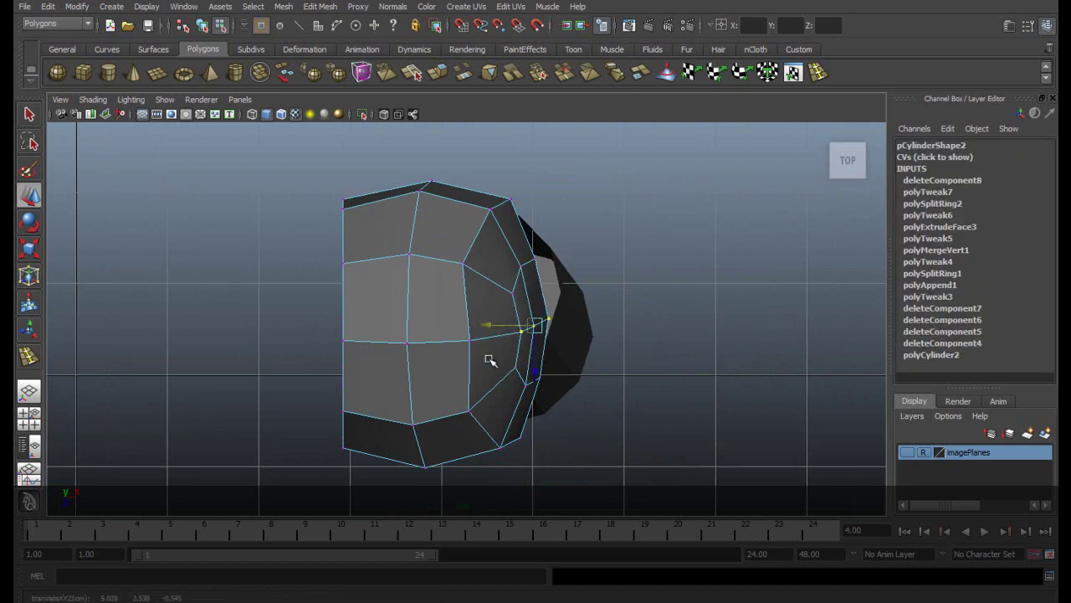
# Step: Select the two cap vertices on the front and back corners where the top meets the outer end face and move them slightly inward
pyautogui.click(464, 265)
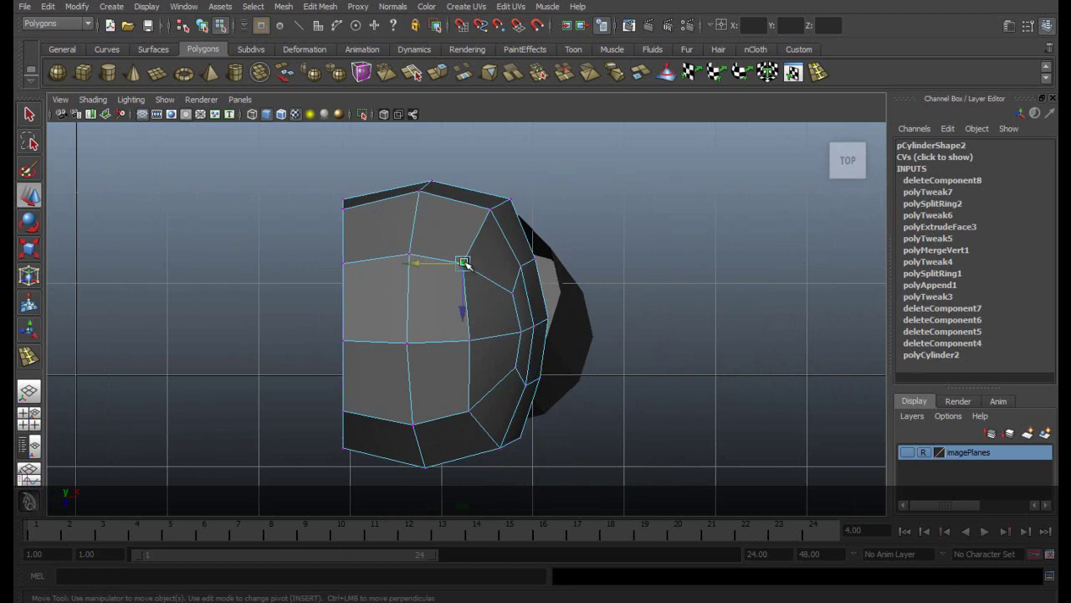
pyautogui.keyDown('shift'); pyautogui.click(469, 411); pyautogui.keyUp('shift')
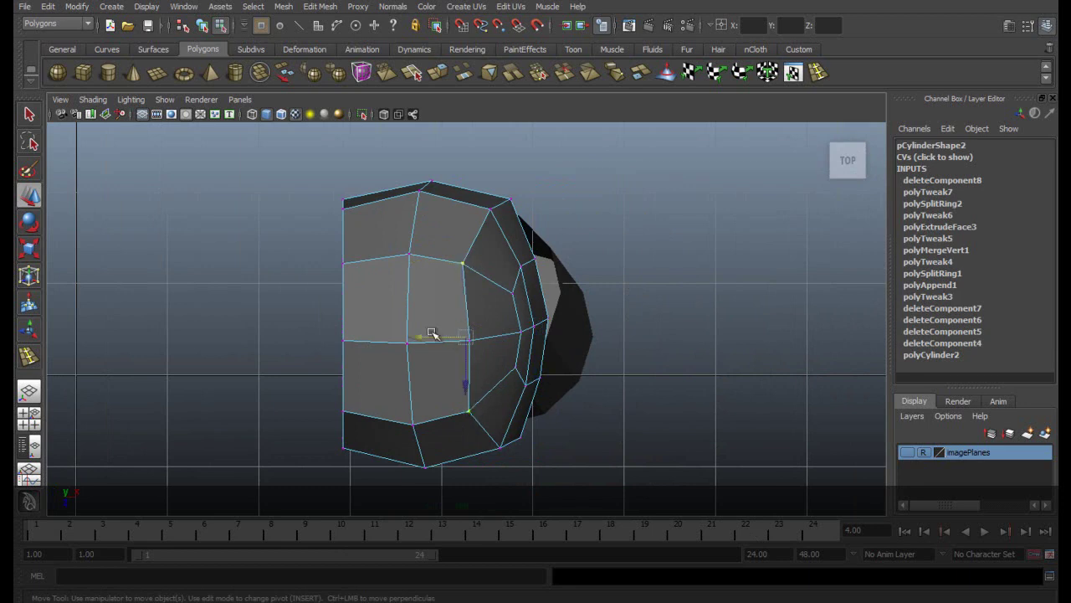
pyautogui.moveTo(436, 337); pyautogui.dragTo(434, 337)
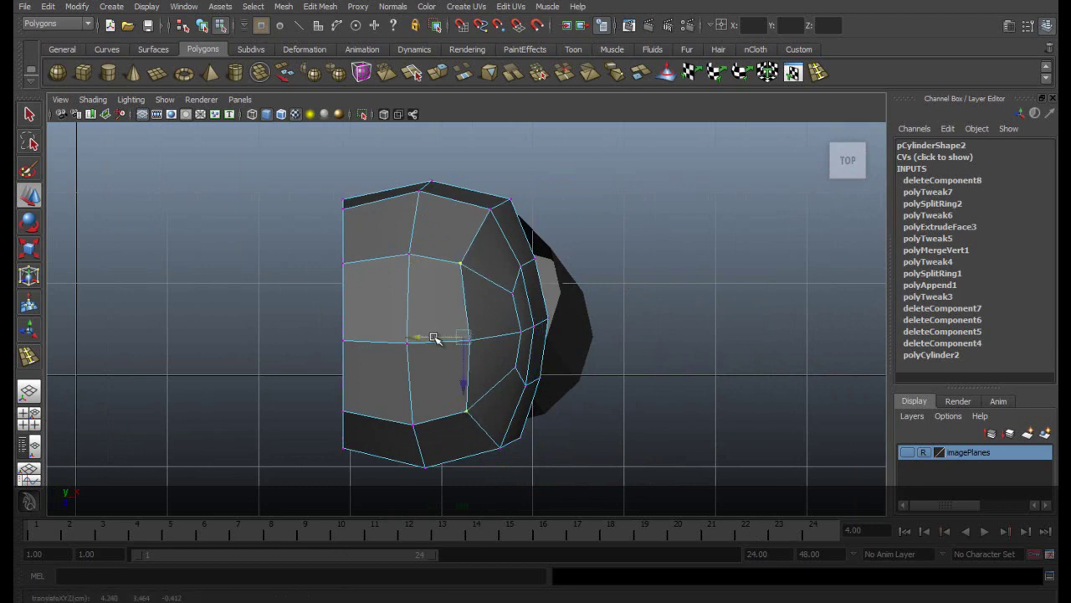
# Step: Select the middle and lower corner vertices on the cap's front and back edges beside the outer end face with the Move tool
pyautogui.click(29, 391)
pyautogui.keyDown('alt'); pyautogui.moveTo(461, 329); pyautogui.dragTo(335, 304); pyautogui.keyUp('alt')
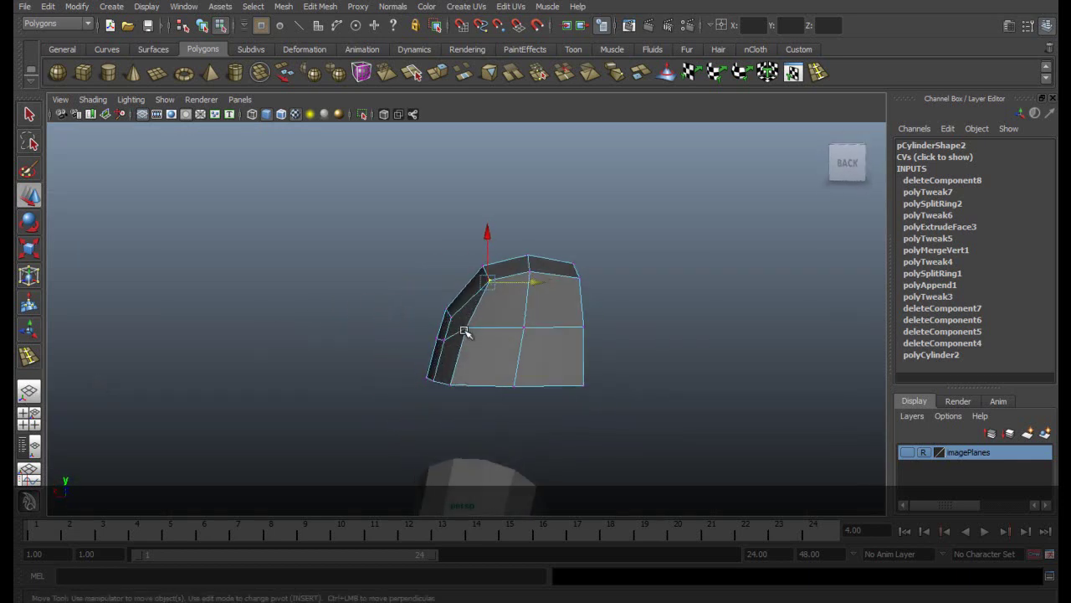
pyautogui.click(468, 334)
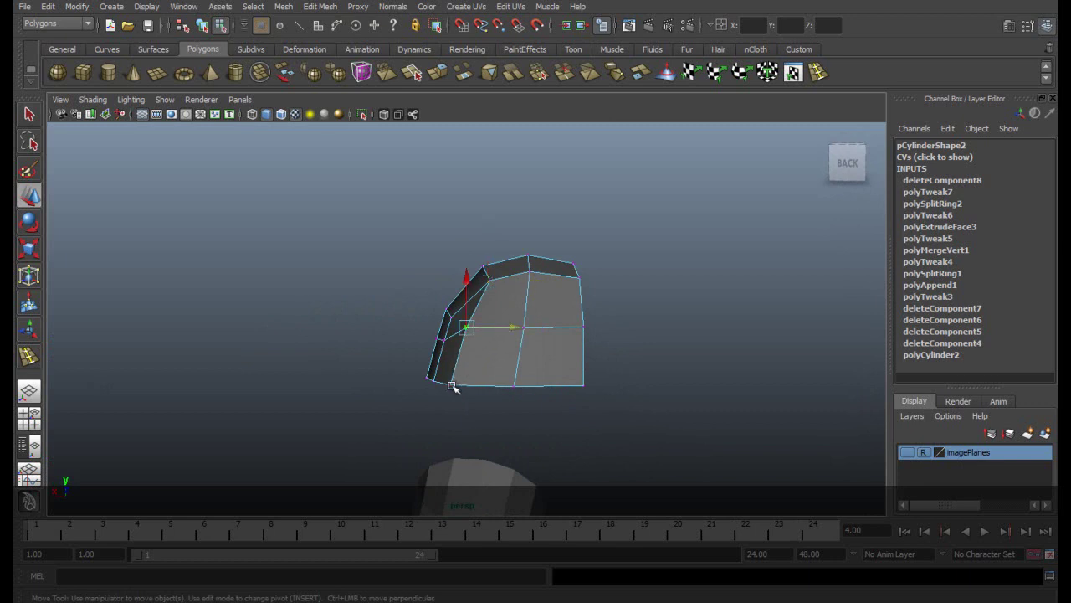
pyautogui.keyDown('alt'); pyautogui.moveTo(266, 354); pyautogui.dragTo(595, 340); pyautogui.keyUp('alt')
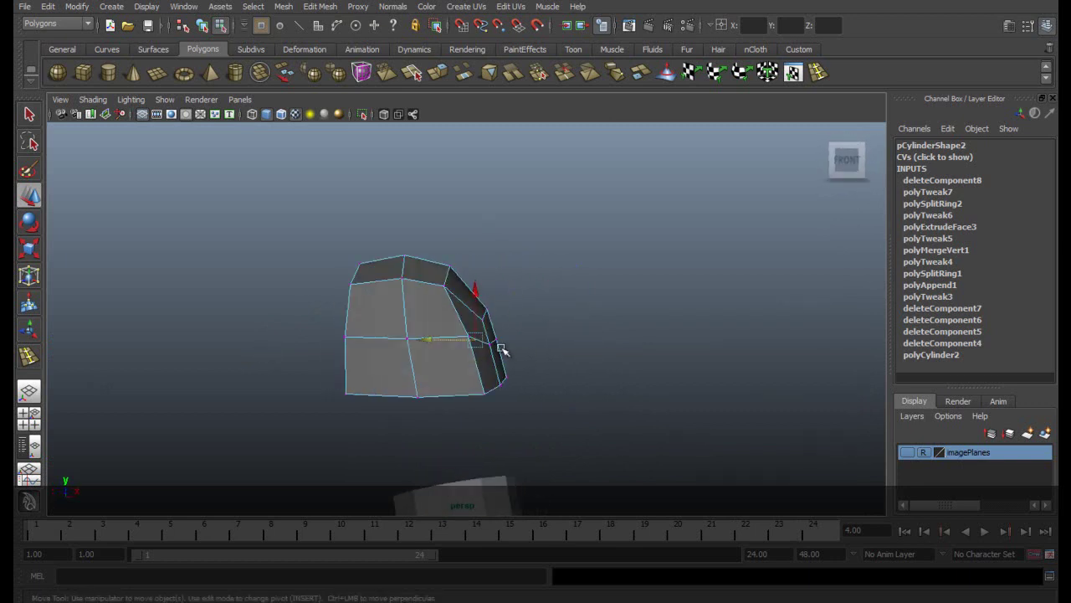
pyautogui.press('q')
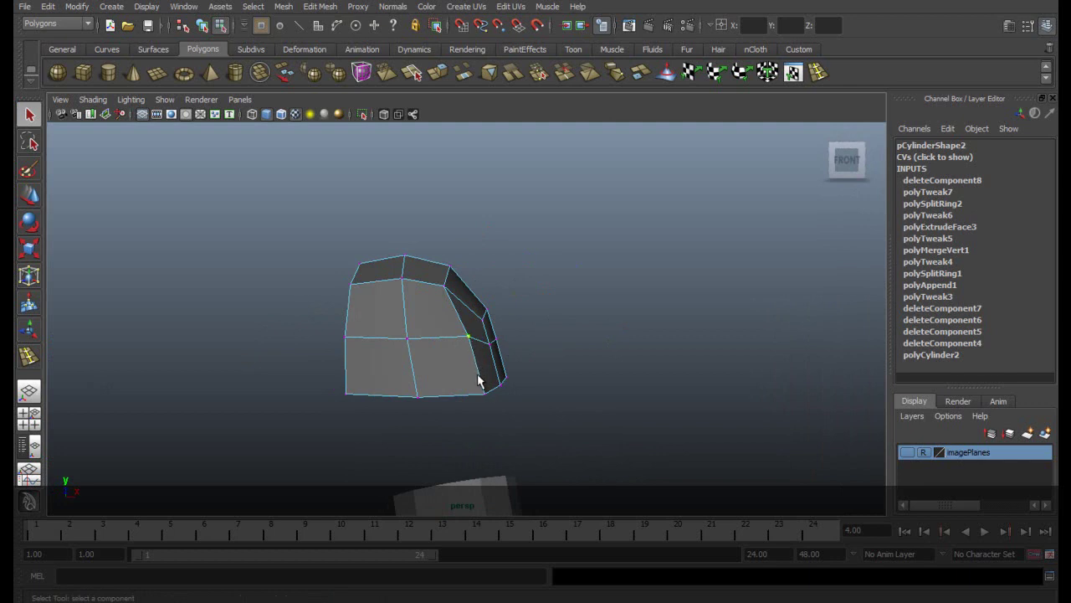
pyautogui.keyDown('alt'); pyautogui.moveTo(666, 324); pyautogui.dragTo(342, 329); pyautogui.keyUp('alt')
pyautogui.press('w')
pyautogui.moveTo(505, 352); pyautogui.dragTo(710, 254)
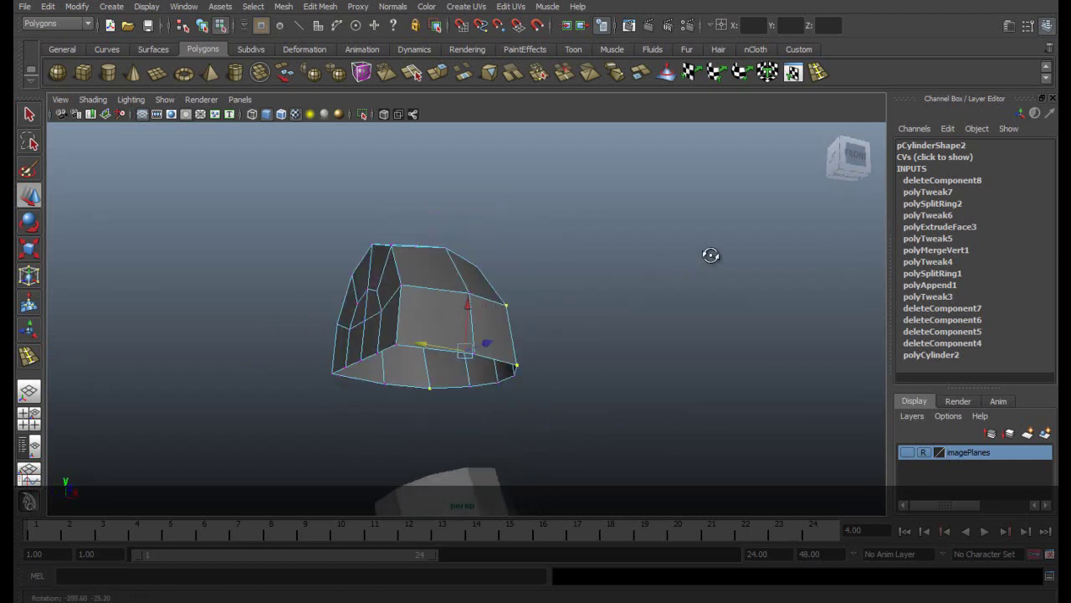
# Step: Turn on Wireframe on Shaded and start vertex editing on the lower arm cylinder
pyautogui.keyDown('alt'); pyautogui.moveTo(545, 279); pyautogui.dragTo(404, 124, button='middle'); pyautogui.keyUp('alt')
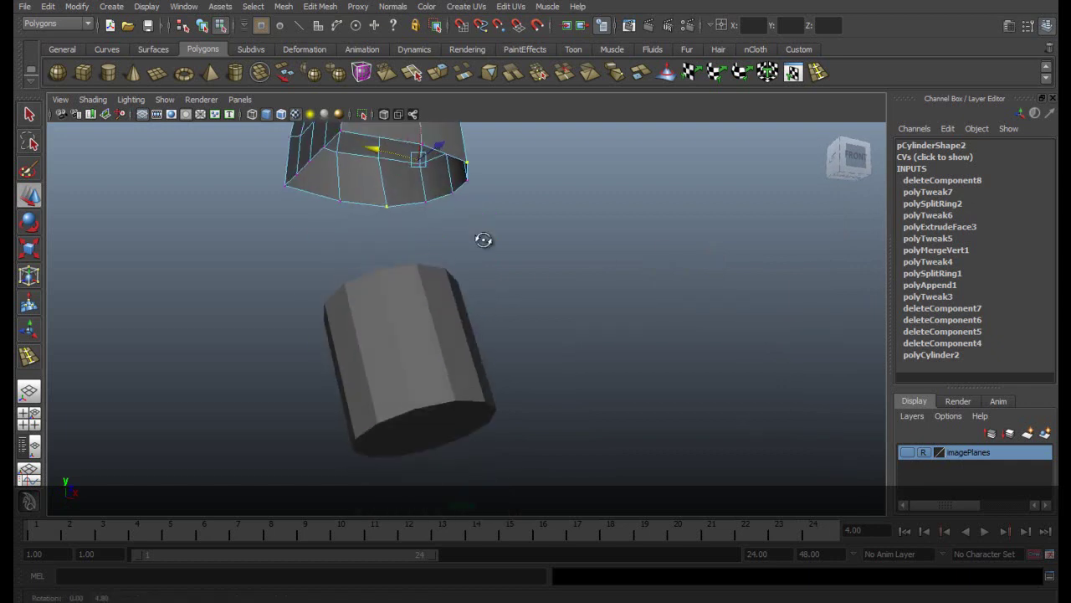
pyautogui.keyDown('alt'); pyautogui.moveTo(485, 232); pyautogui.dragTo(413, 310); pyautogui.keyUp('alt')
pyautogui.click(413, 312)
pyautogui.click(93, 100)
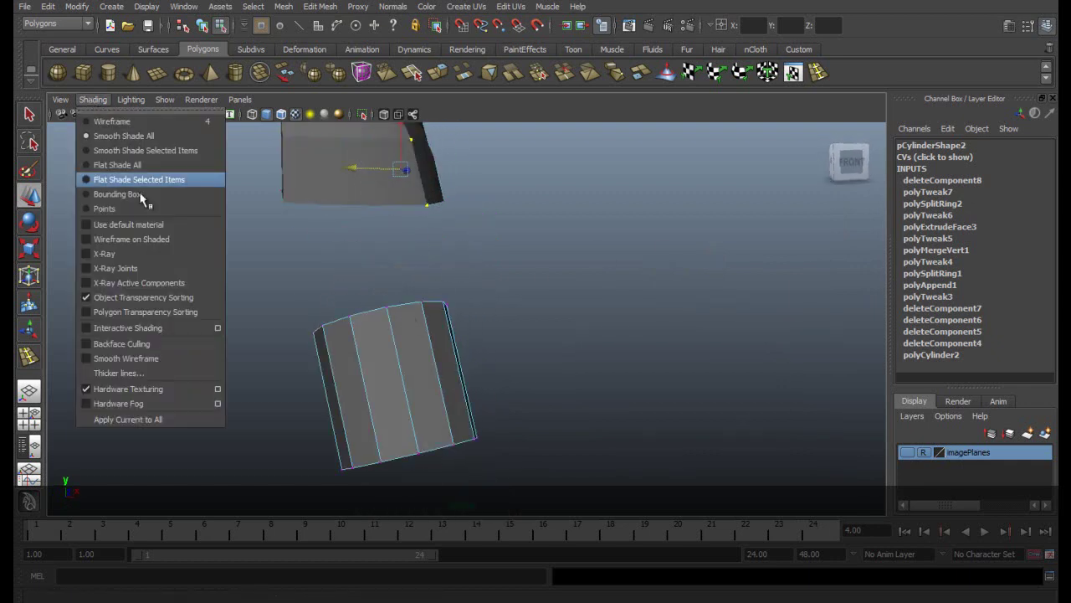
pyautogui.click(167, 241)
pyautogui.moveTo(406, 361); pyautogui.dragTo(363, 357, button='right')
# Step: Snap the first vertices of the arm cylinder's upper rim onto the matching vertices of the cap's open lower edge
pyautogui.keyDown('alt'); pyautogui.moveTo(447, 301); pyautogui.dragTo(438, 198); pyautogui.keyUp('alt')
pyautogui.press('space')
pyautogui.click(456, 302)
pyautogui.click(489, 310)
pyautogui.moveTo(489, 309); pyautogui.dragTo(479, 194)
pyautogui.keyDown('alt'); pyautogui.moveTo(557, 335); pyautogui.dragTo(556, 188); pyautogui.keyUp('alt')
pyautogui.click(535, 326)
pyautogui.click(568, 326)
pyautogui.moveTo(568, 326); pyautogui.dragTo(461, 287)
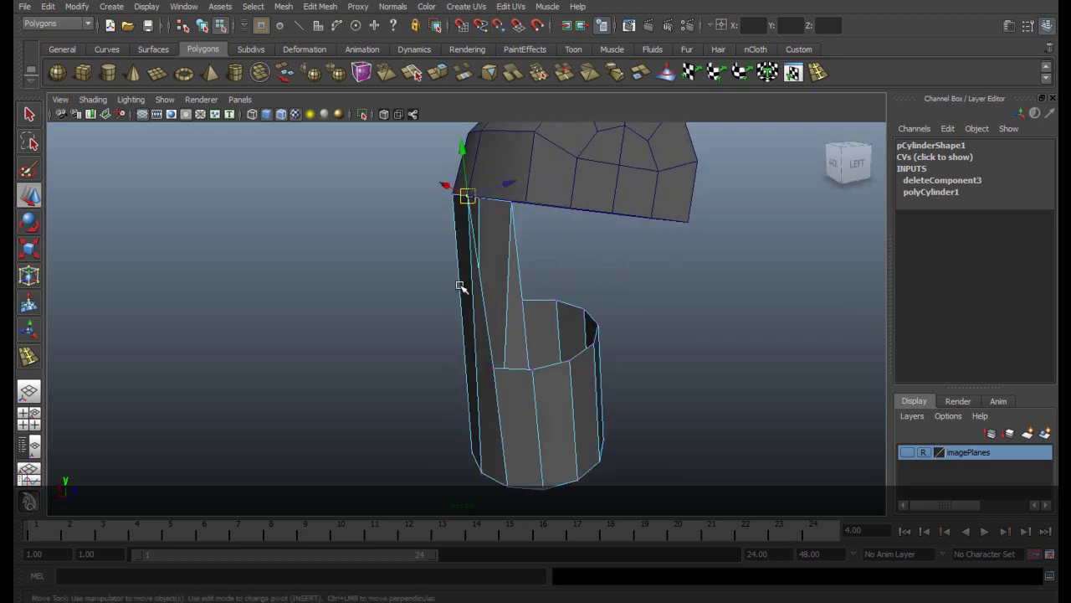
# Step: Continue around the arm cylinder's upper rim, snapping the next four vertices up to the cap's lower edge on the outer side
pyautogui.click(495, 369)
pyautogui.moveTo(495, 369); pyautogui.dragTo(525, 203)
pyautogui.click(540, 369)
pyautogui.moveTo(540, 369); pyautogui.dragTo(564, 215)
pyautogui.keyDown('alt'); pyautogui.moveTo(676, 329); pyautogui.dragTo(598, 318); pyautogui.keyUp('alt')
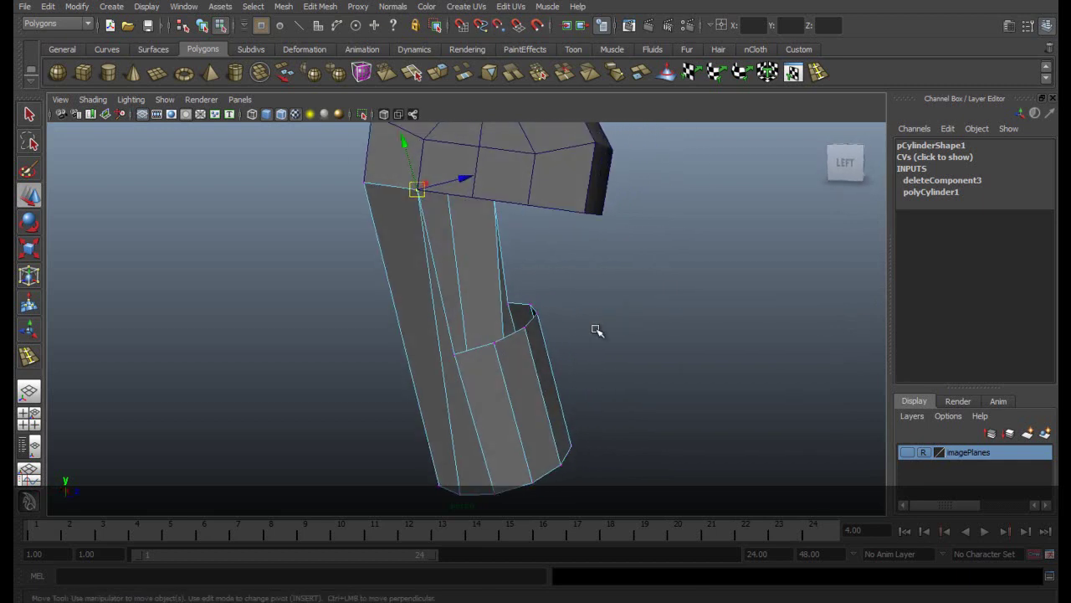
pyautogui.click(454, 353)
pyautogui.moveTo(454, 353); pyautogui.dragTo(473, 200)
pyautogui.click(496, 342)
pyautogui.moveTo(495, 341); pyautogui.dragTo(523, 203)
# Step: Snap the remaining upper rim vertices of the arm cylinder to the cap's lower edge, closing the gap between both pieces
pyautogui.keyDown('alt'); pyautogui.moveTo(620, 377); pyautogui.dragTo(540, 382); pyautogui.keyUp('alt')
pyautogui.click(458, 326)
pyautogui.moveTo(461, 327); pyautogui.dragTo(472, 208)
pyautogui.keyDown('alt'); pyautogui.moveTo(599, 345); pyautogui.dragTo(504, 352); pyautogui.keyUp('alt')
pyautogui.click(397, 319)
pyautogui.moveTo(399, 318); pyautogui.dragTo(388, 220)
pyautogui.keyDown('alt'); pyautogui.moveTo(495, 323); pyautogui.dragTo(424, 260); pyautogui.keyUp('alt')
pyautogui.click(398, 303)
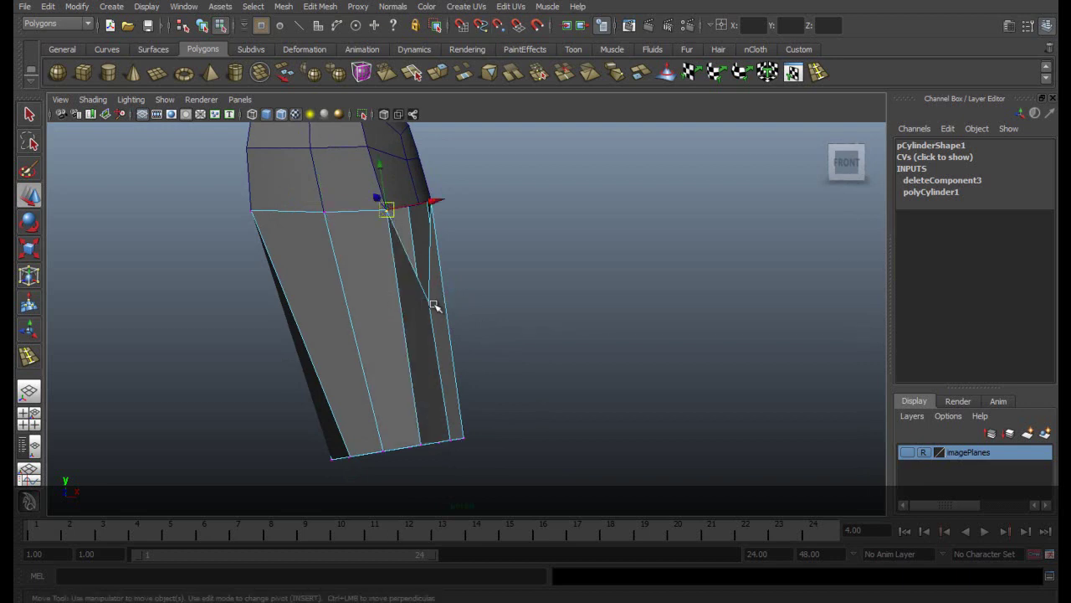
pyautogui.click(430, 299)
pyautogui.moveTo(430, 301); pyautogui.dragTo(427, 224)
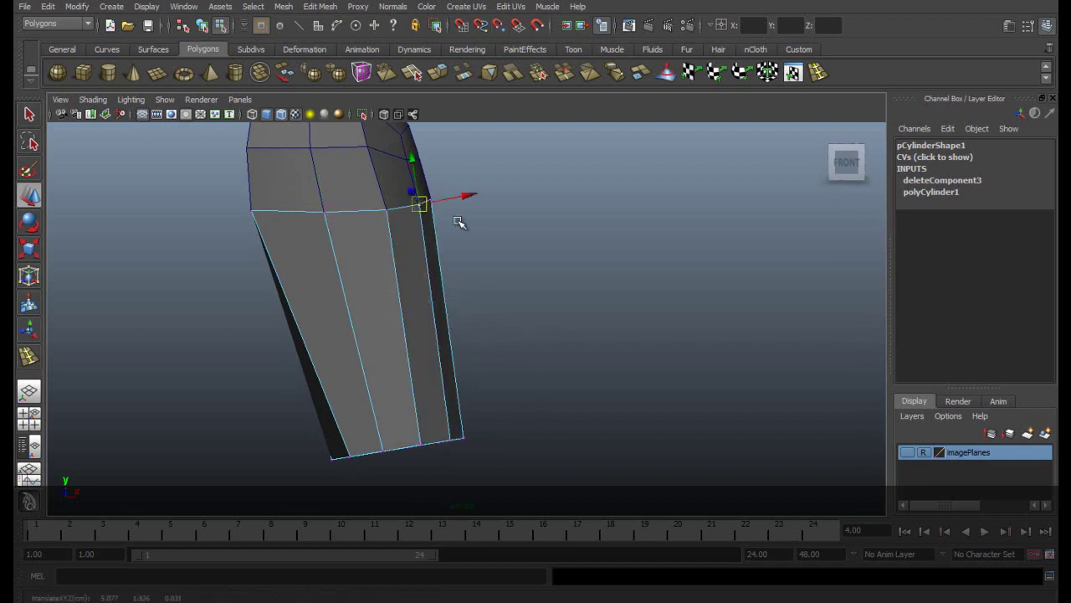
# Step: Select the shoulder cap and the arm cylinder as objects and freeze their transformations
pyautogui.scroll(-2, 483, 224)
pyautogui.keyDown('alt'); pyautogui.moveTo(566, 296); pyautogui.dragTo(491, 277); pyautogui.keyUp('alt')
pyautogui.press('space')
pyautogui.scroll(-5, 483, 275)
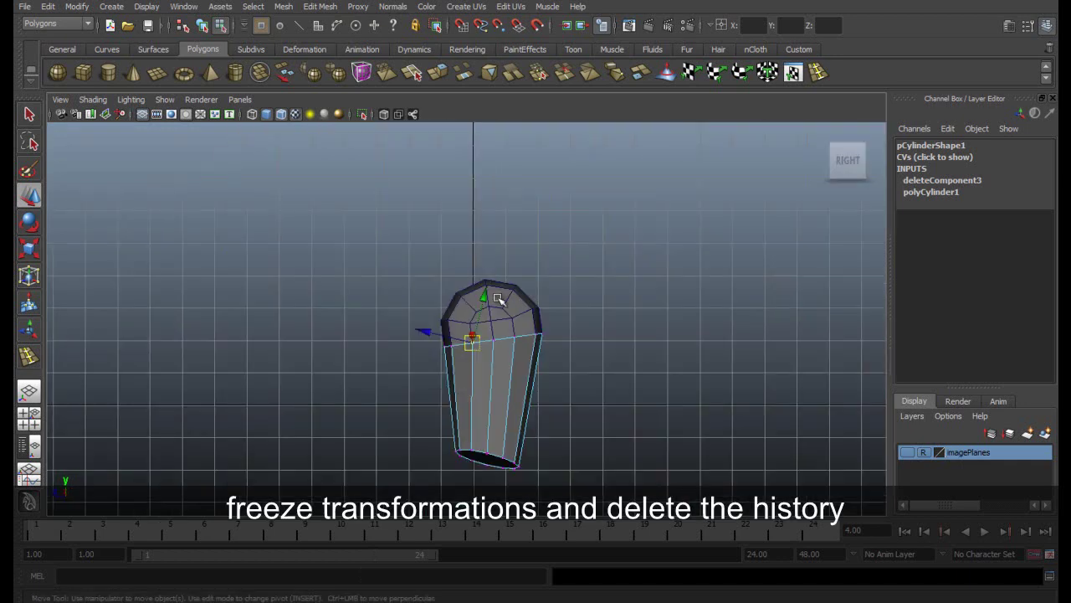
pyautogui.scroll(3, 534, 338)
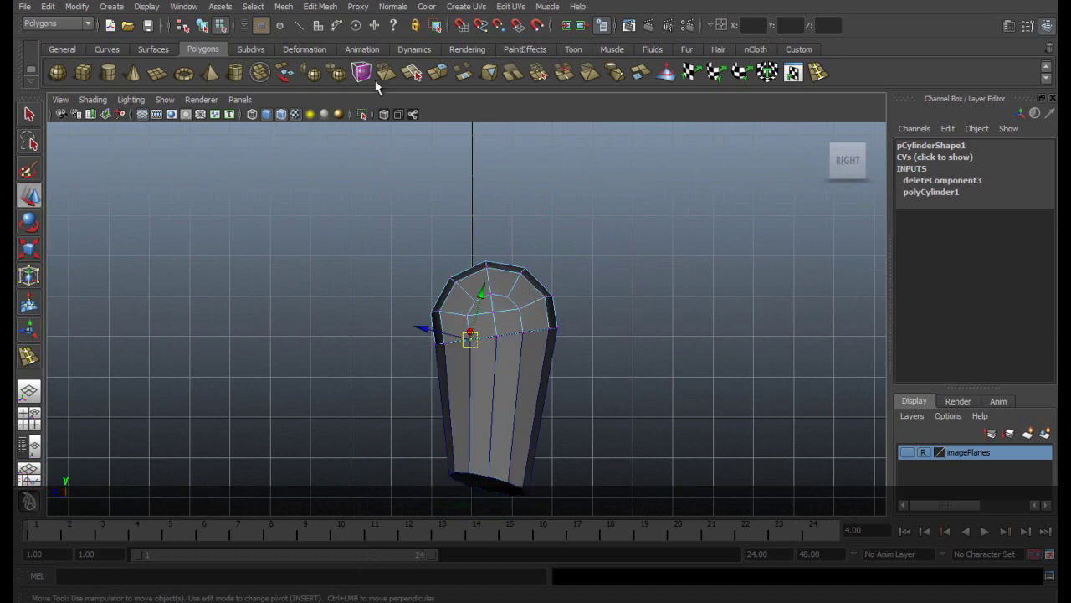
pyautogui.moveTo(504, 283); pyautogui.dragTo(563, 265, button='right')
pyautogui.click(506, 297)
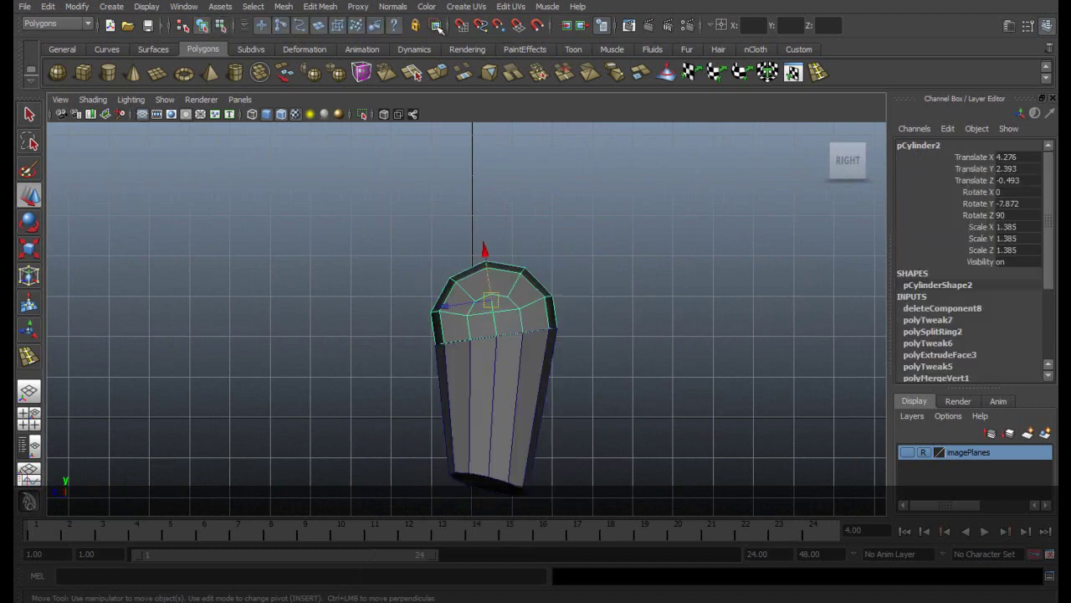
pyautogui.click(400, 7)
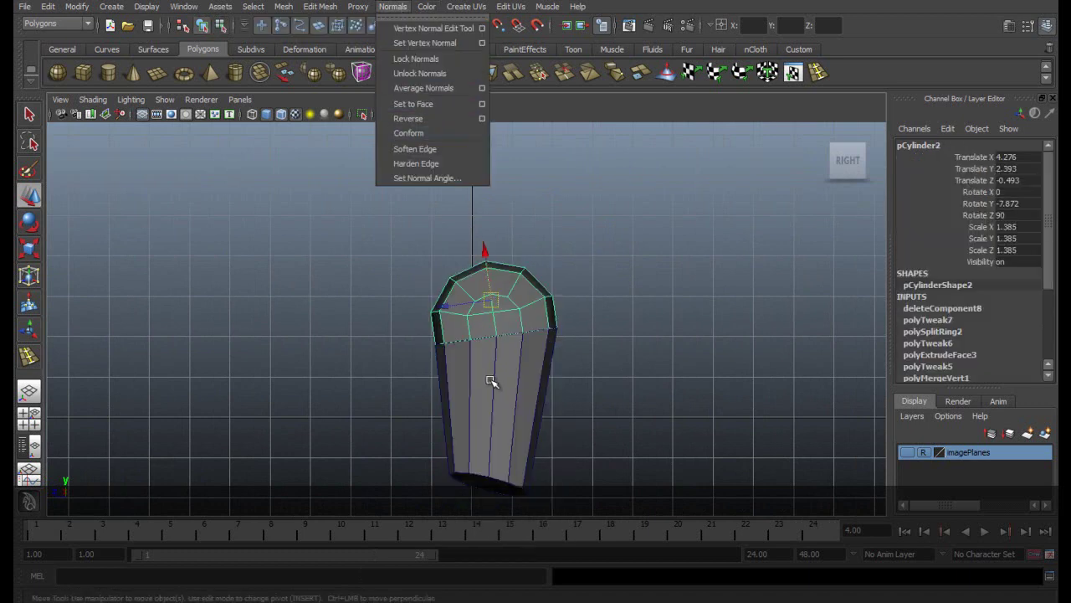
pyautogui.keyDown('shift'); pyautogui.click(491, 377); pyautogui.keyUp('shift')
pyautogui.click(76, 6)
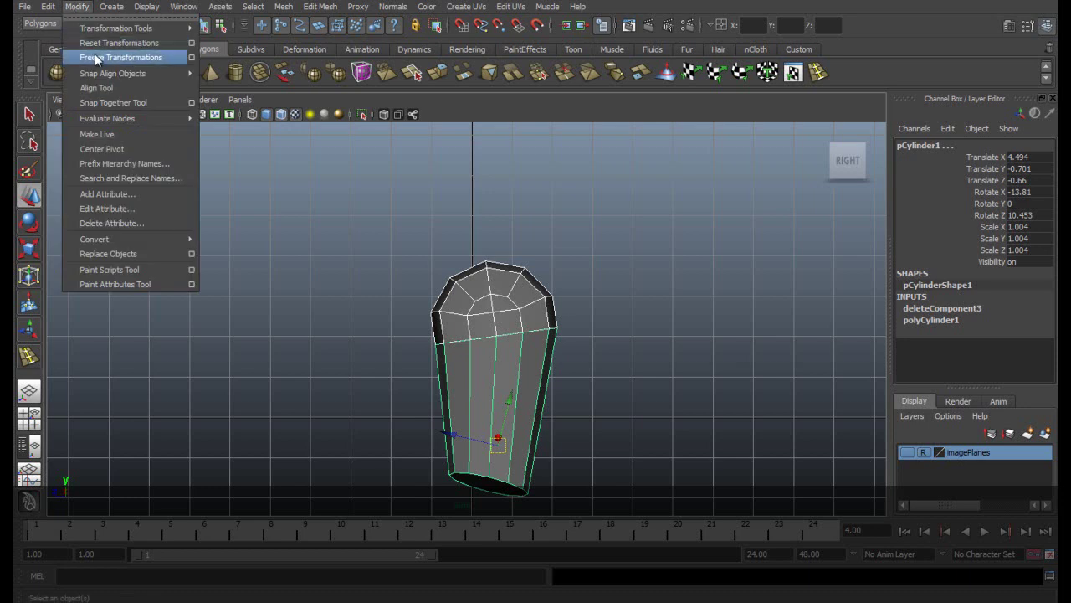
pyautogui.click(95, 54)
# Step: Delete the construction history of both arm pieces and clear the selection
pyautogui.click(48, 7)
pyautogui.moveTo(101, 163)
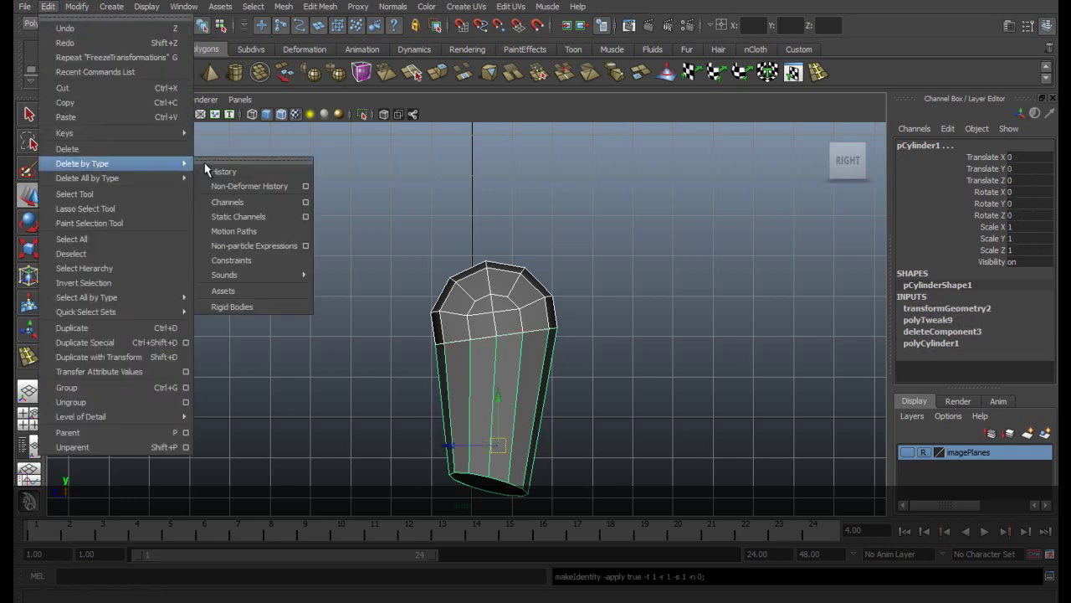
pyautogui.click(222, 172)
pyautogui.click(817, 413)
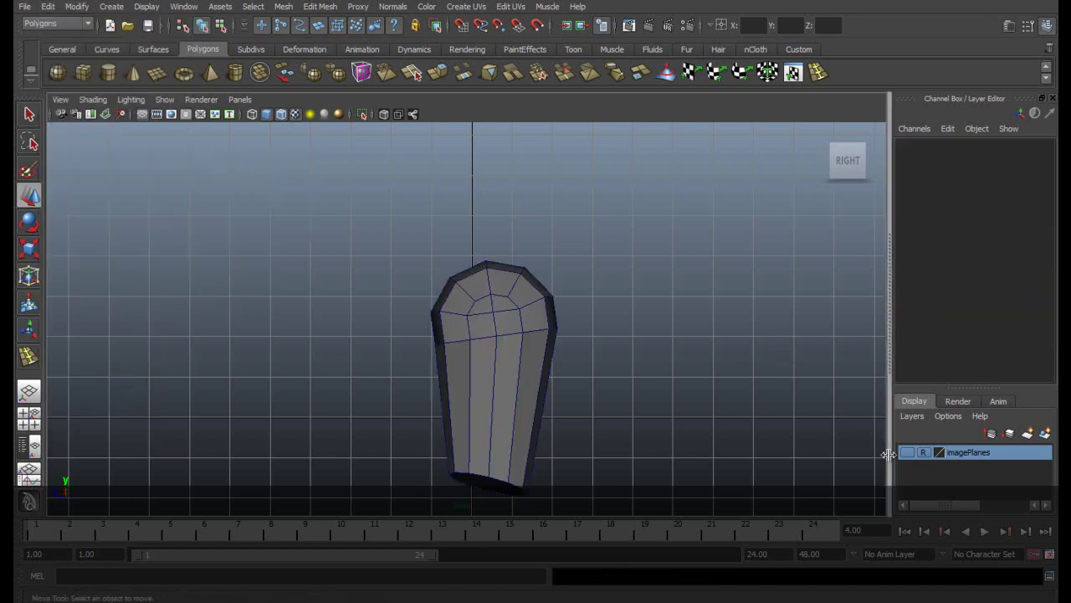
# Step: Show the imagePlanes layer and turn on X-Ray shading in the side view, framing the arm
pyautogui.click(907, 452)
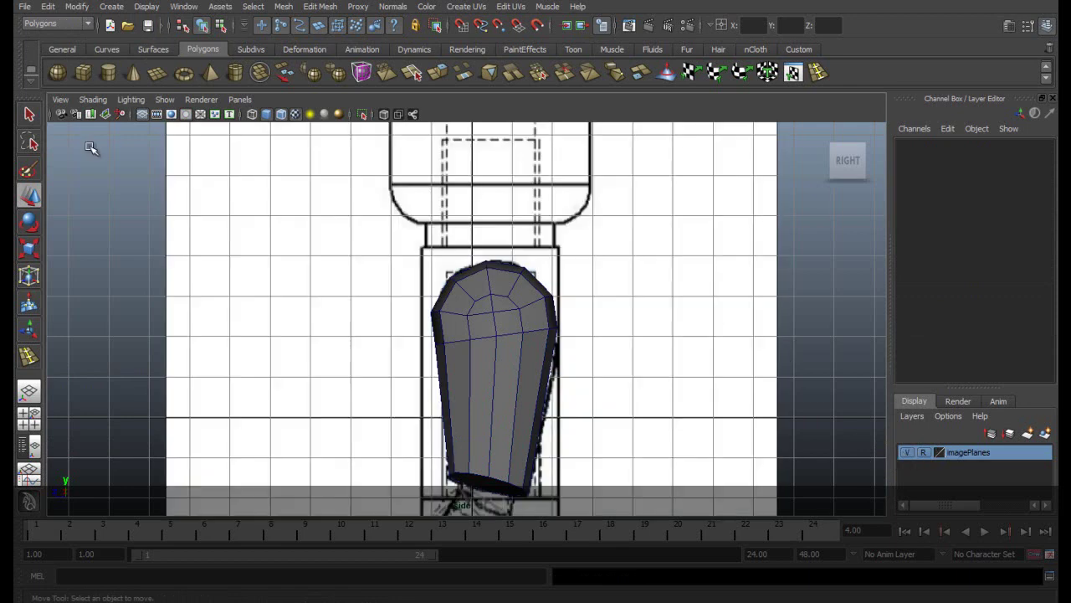
pyautogui.click(93, 100)
pyautogui.click(132, 253)
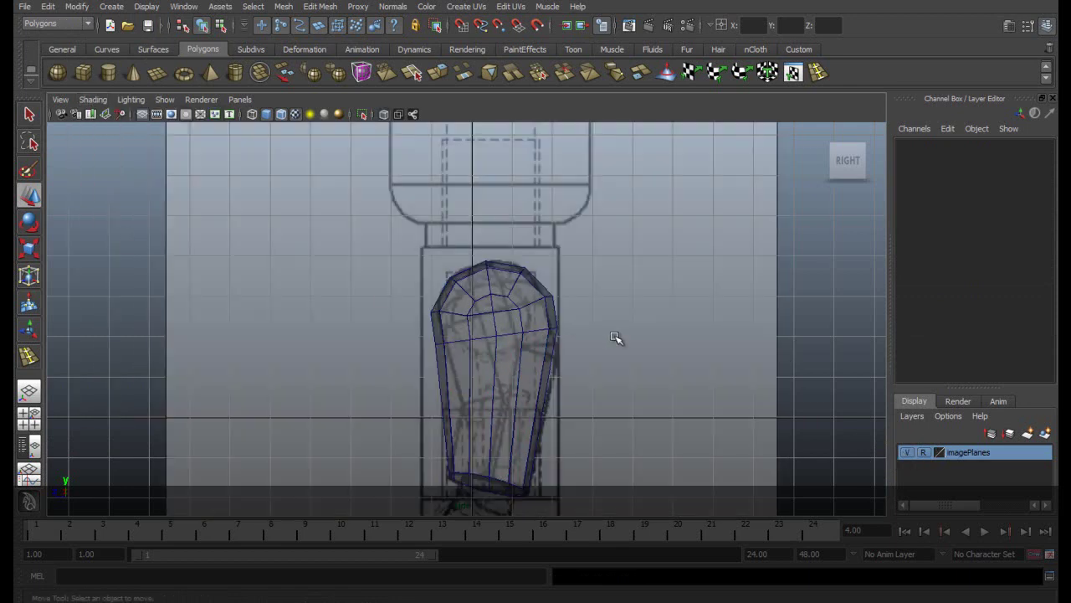
pyautogui.scroll(3, 606, 337)
pyautogui.keyDown('alt'); pyautogui.moveTo(596, 336); pyautogui.dragTo(485, 232, button='middle'); pyautogui.keyUp('alt')
# Step: Reverse the normals of the shoulder cap
pyautogui.click(464, 218)
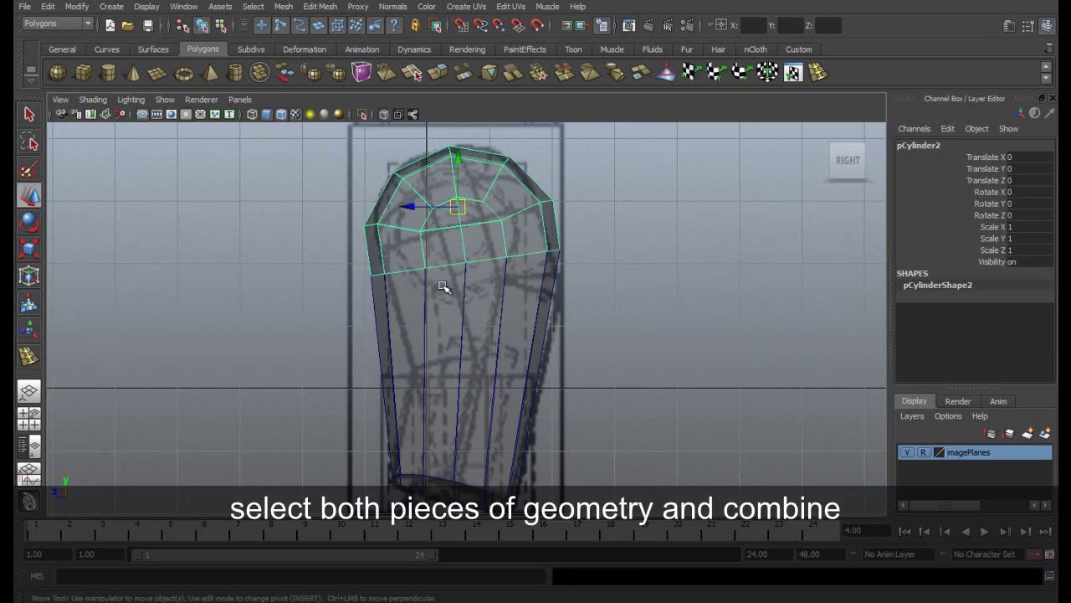
pyautogui.click(393, 7)
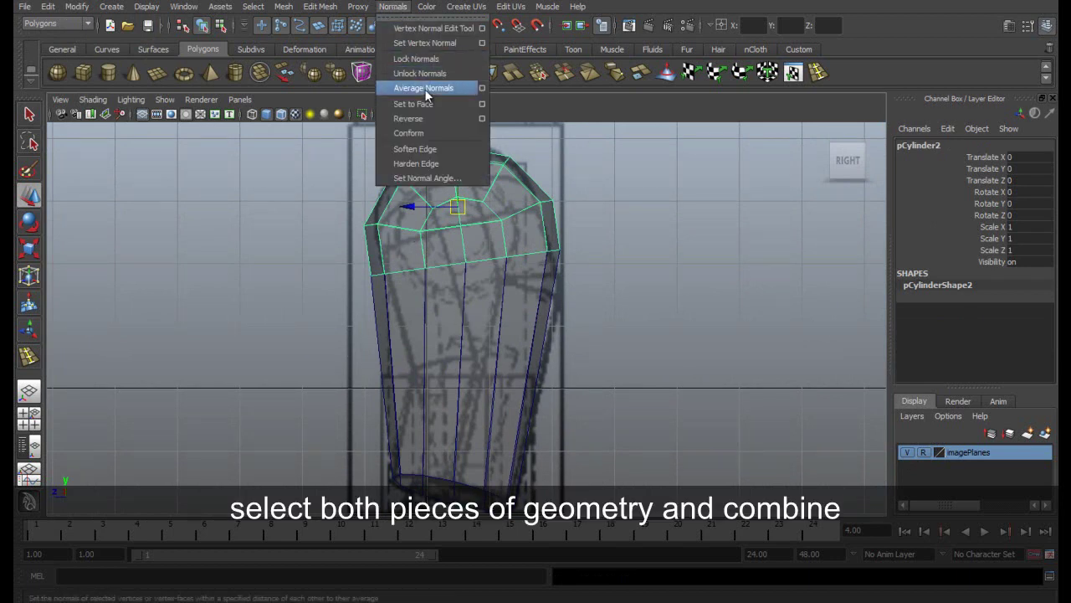
pyautogui.click(430, 119)
# Step: Select the arm cylinder together with the shoulder cap and combine them into one mesh
pyautogui.click(498, 308)
pyautogui.keyDown('shift'); pyautogui.click(463, 228); pyautogui.keyUp('shift')
pyautogui.click(284, 6)
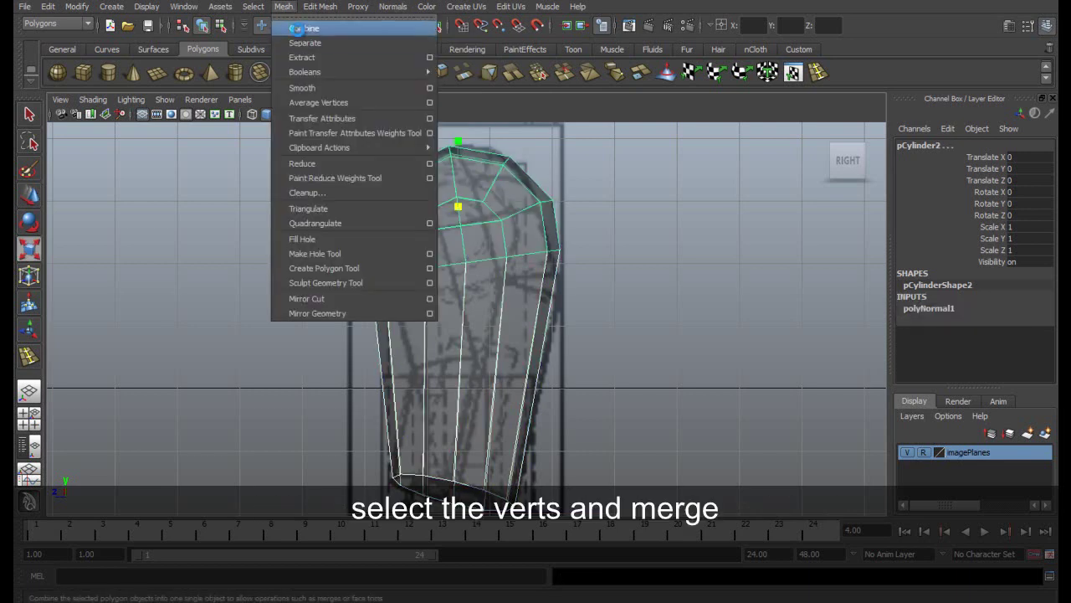
pyautogui.click(300, 29)
# Step: Select the row of vertices along the seam between cap and arm on the combined mesh and merge them
pyautogui.moveTo(451, 216); pyautogui.dragTo(342, 234, button='right')
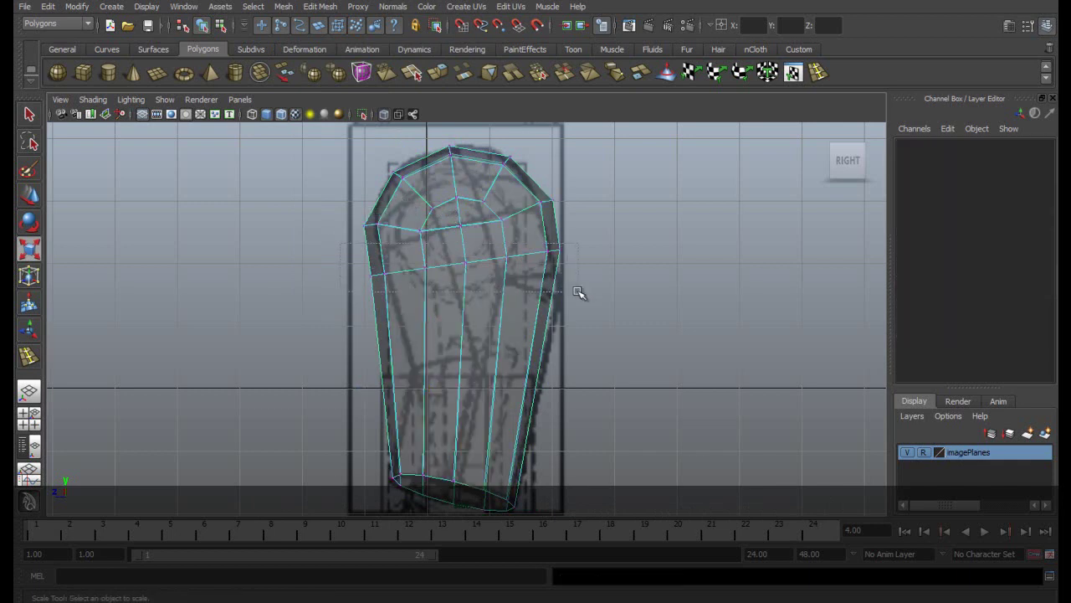
pyautogui.moveTo(342, 246); pyautogui.dragTo(577, 291)
pyautogui.click(537, 75)
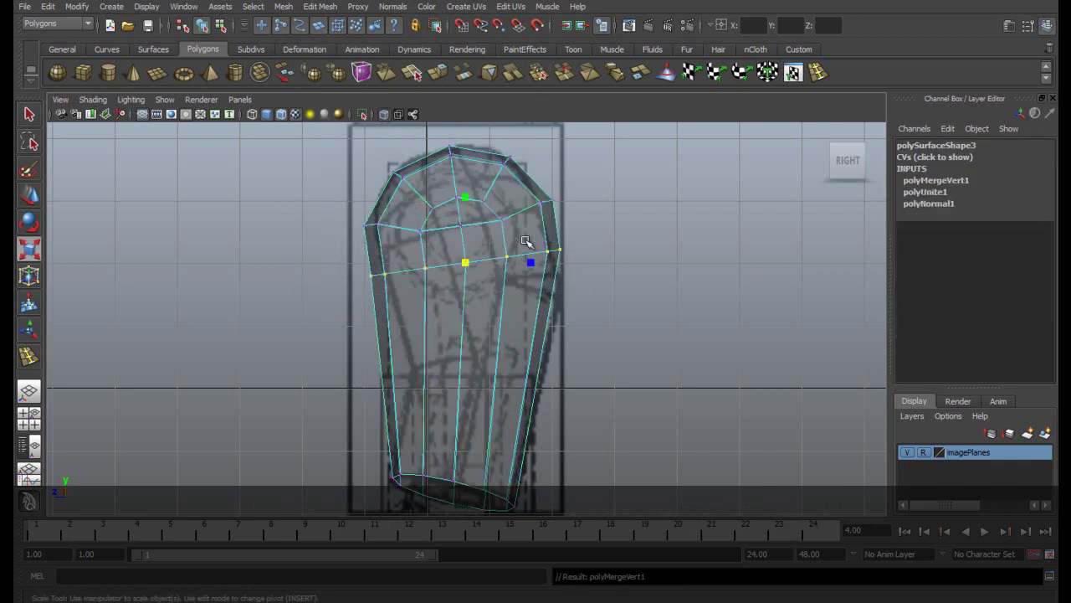
pyautogui.keyDown('alt'); pyautogui.moveTo(628, 343); pyautogui.dragTo(605, 287, button='middle'); pyautogui.keyUp('alt')
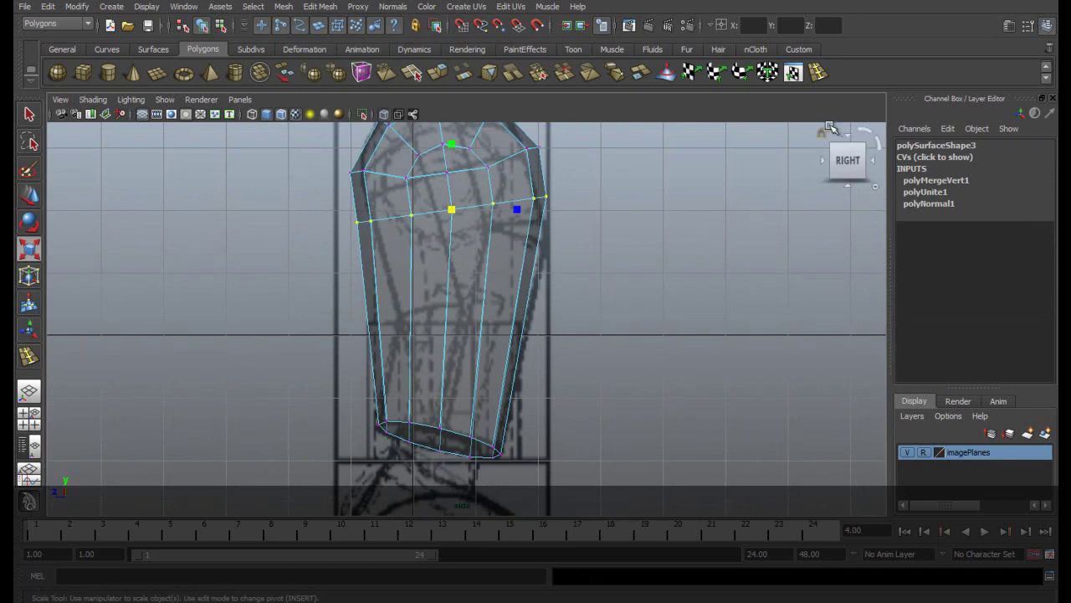
# Step: Insert a horizontal edge loop around the arm, about midway between the shoulder seam and the open lower end
pyautogui.click(819, 75)
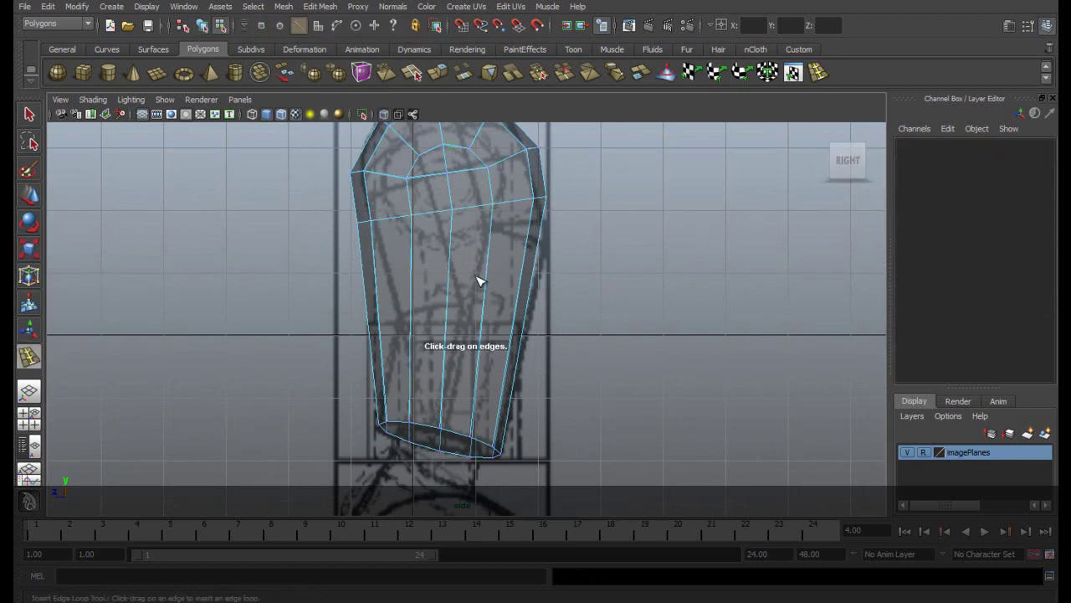
pyautogui.moveTo(490, 278); pyautogui.dragTo(494, 308)
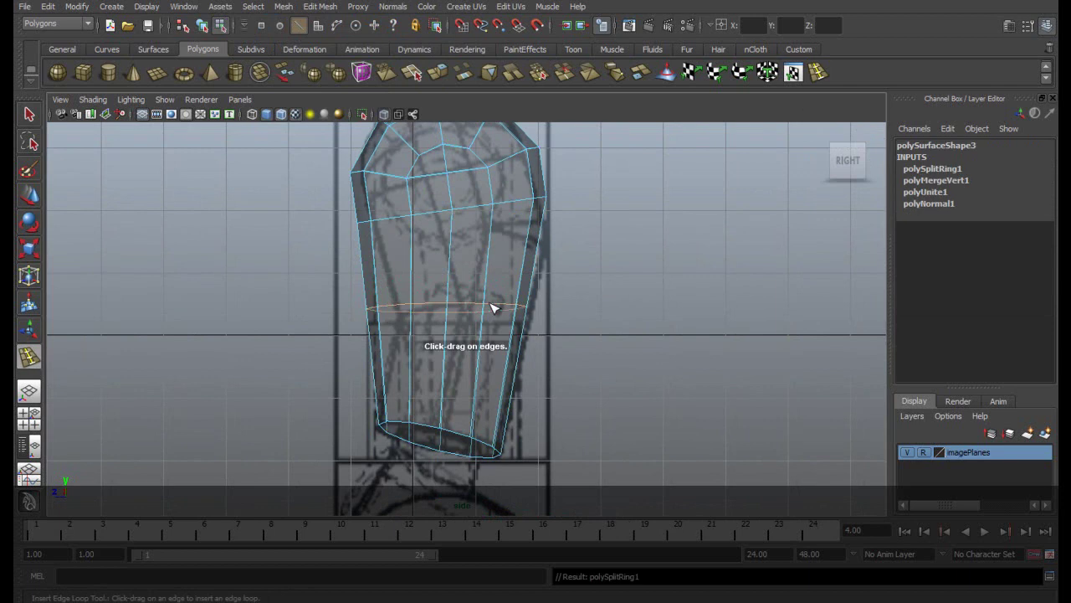
# Step: In the front view, rotate the column of vertices on the shoulder's flat inner side to follow the reference's slanted edge
pyautogui.press('space')
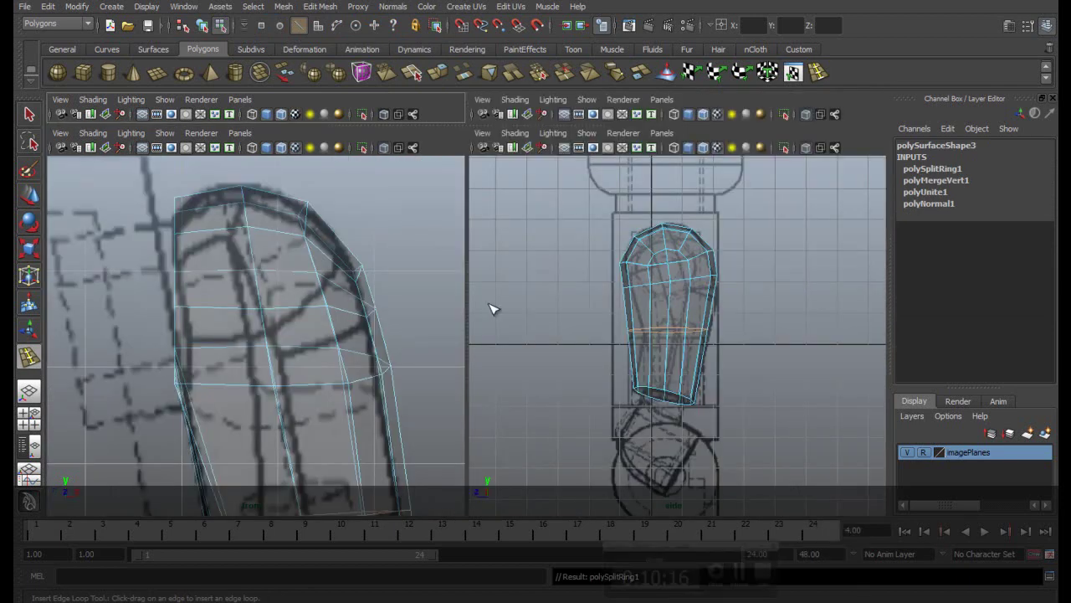
pyautogui.scroll(-5, 351, 331)
pyautogui.scroll(3, 375, 339)
pyautogui.scroll(2, 376, 340)
pyautogui.keyDown('alt'); pyautogui.moveTo(344, 441); pyautogui.dragTo(339, 321, button='middle'); pyautogui.keyUp('alt')
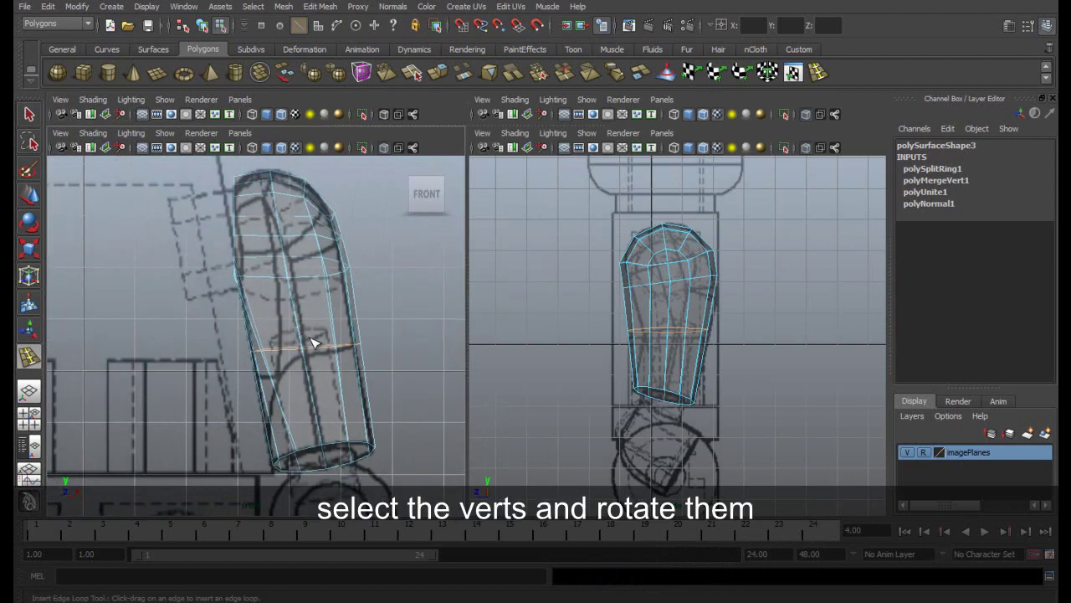
pyautogui.press('w')
pyautogui.moveTo(247, 241); pyautogui.dragTo(211, 203, button='right')
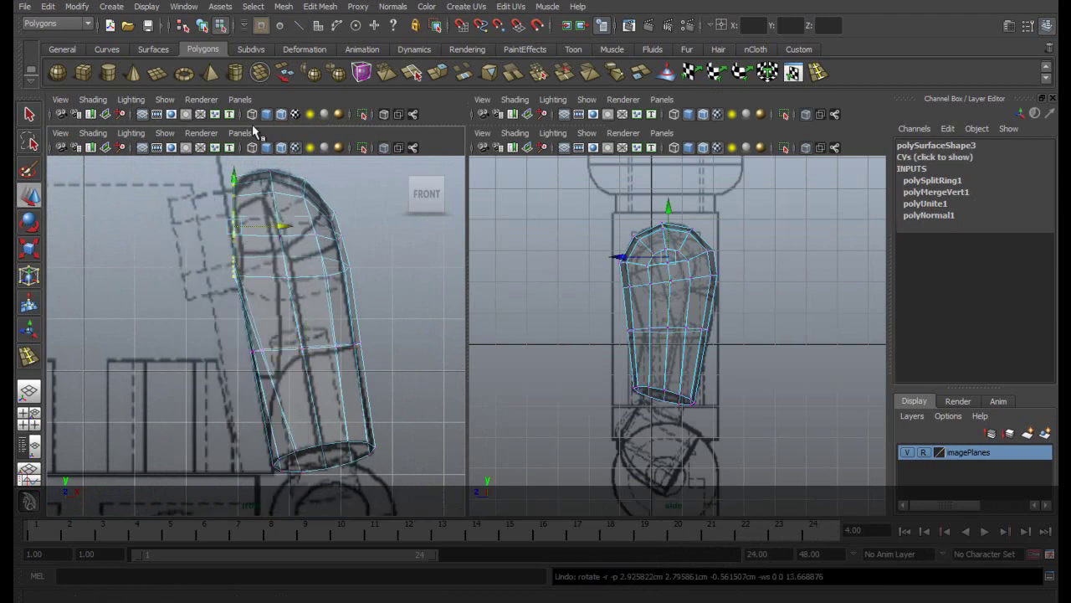
pyautogui.press('e')
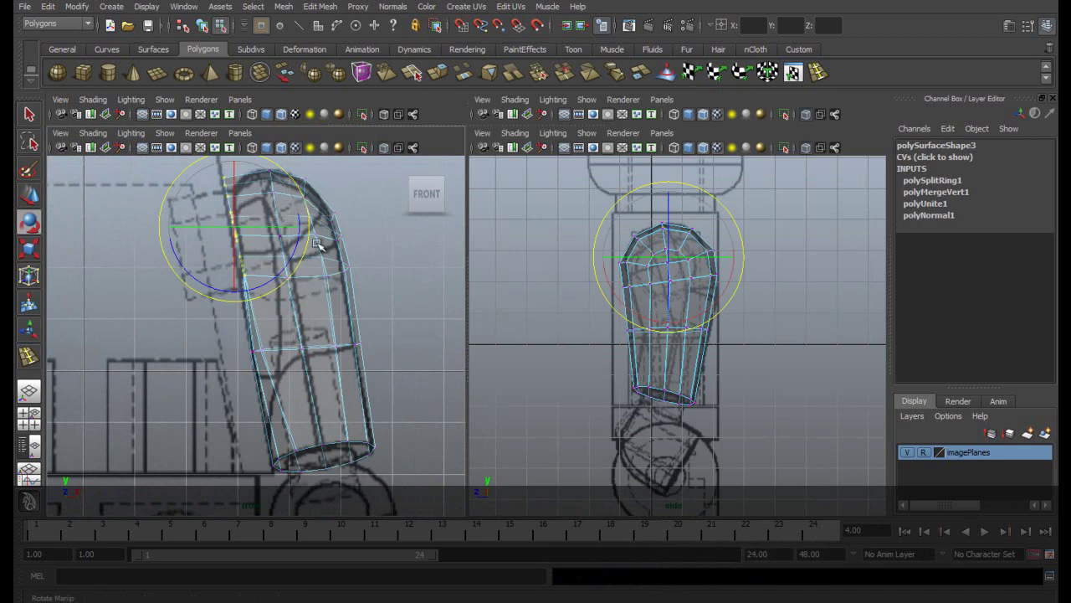
# Step: Move the inner-side vertices of the new mid-arm edge loop to match the arm outline in the front reference
pyautogui.scroll(3, 241, 343)
pyautogui.moveTo(283, 365); pyautogui.dragTo(296, 376)
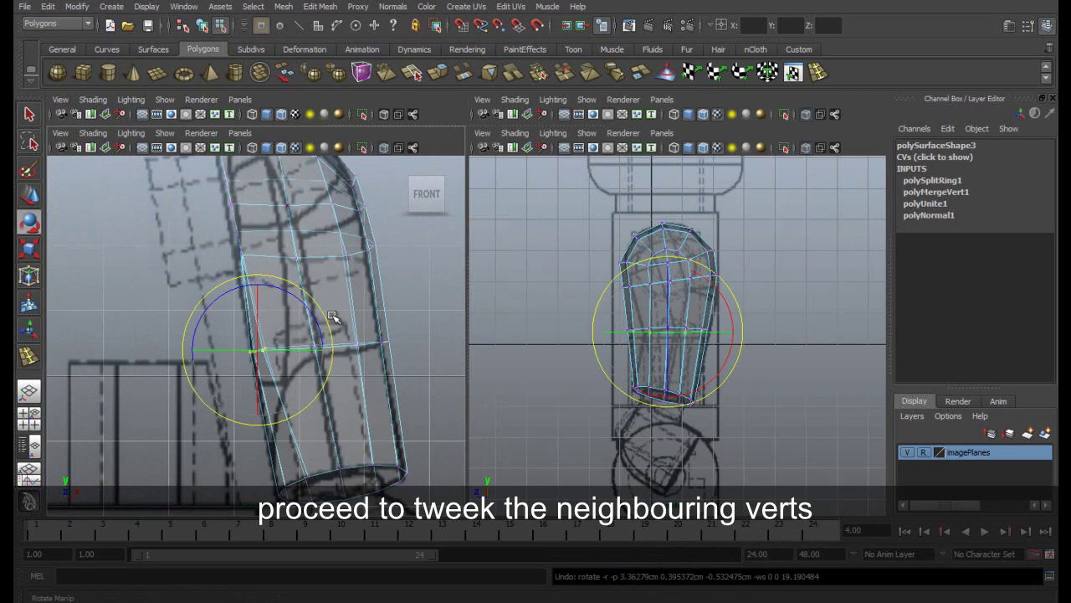
pyautogui.click(379, 335)
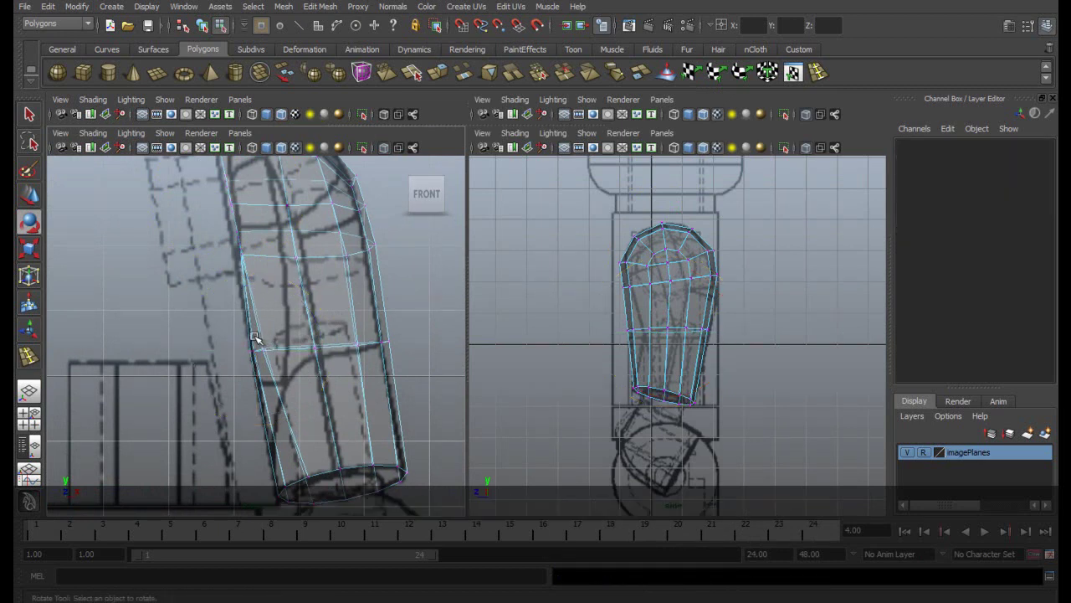
pyautogui.moveTo(281, 358); pyautogui.dragTo(250, 340)
pyautogui.press('w')
pyautogui.moveTo(313, 351); pyautogui.dragTo(307, 348)
# Step: Shift the vertex pairs around the arm's open lower end sideways to fit the wrist outline in the front reference
pyautogui.keyDown('alt'); pyautogui.moveTo(323, 426); pyautogui.dragTo(315, 334, button='middle'); pyautogui.keyUp('alt')
pyautogui.click(303, 389)
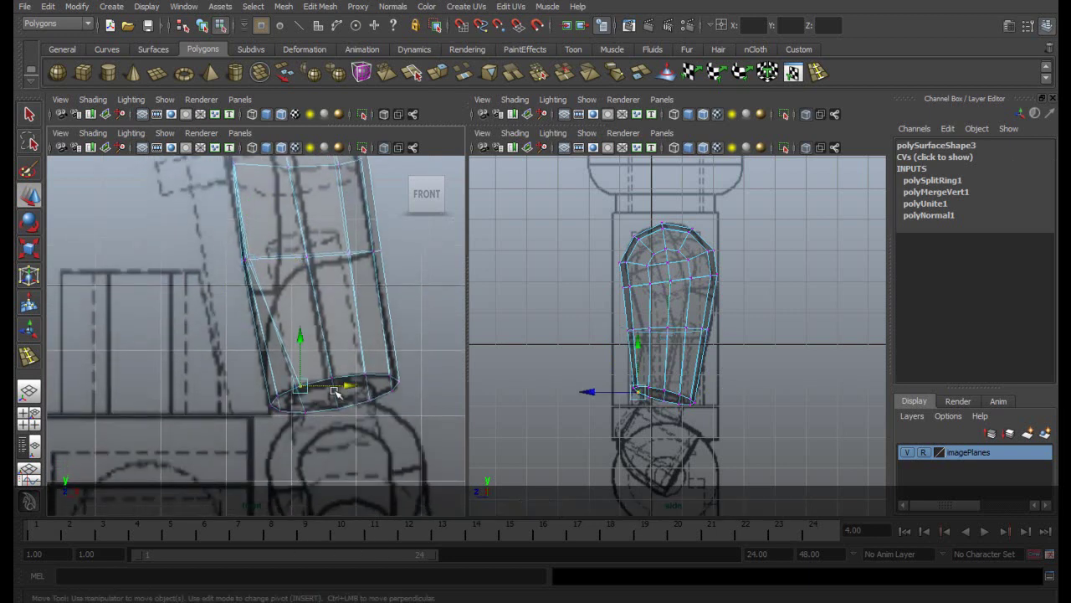
pyautogui.moveTo(354, 387); pyautogui.dragTo(337, 387)
pyautogui.hotkey('ctrl', 'z')
pyautogui.keyDown('shift'); pyautogui.moveTo(311, 418); pyautogui.dragTo(312, 418); pyautogui.keyUp('shift')
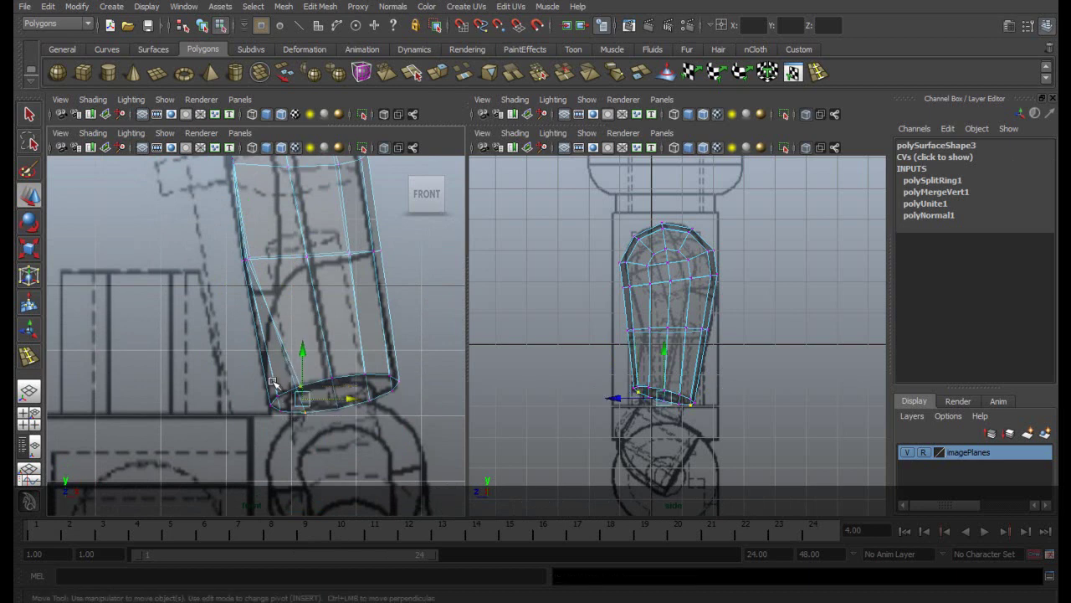
pyautogui.press('Left')
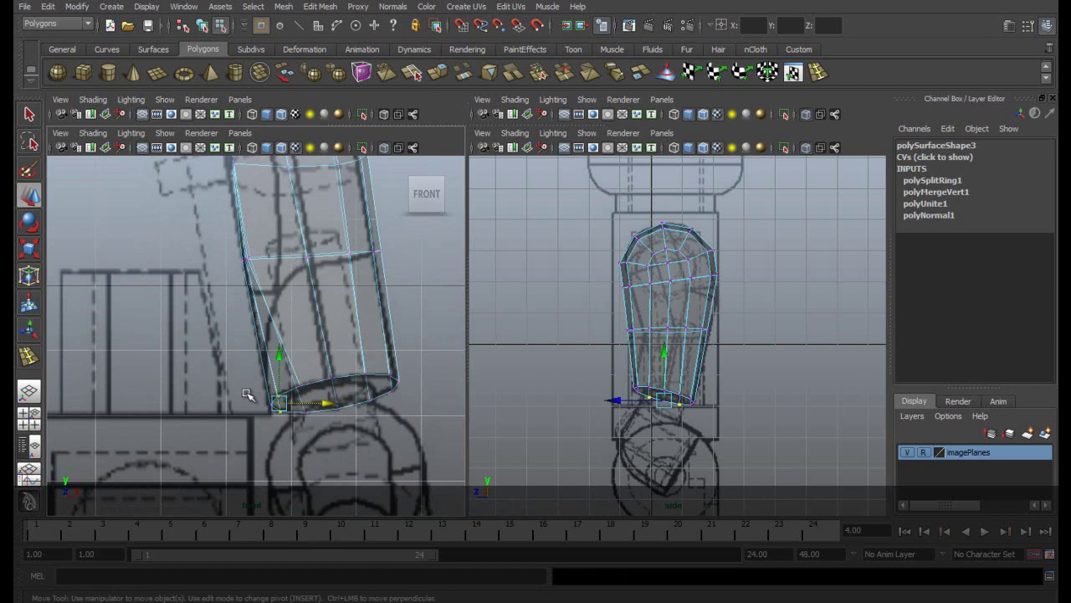
pyautogui.moveTo(273, 418); pyautogui.dragTo(318, 403)
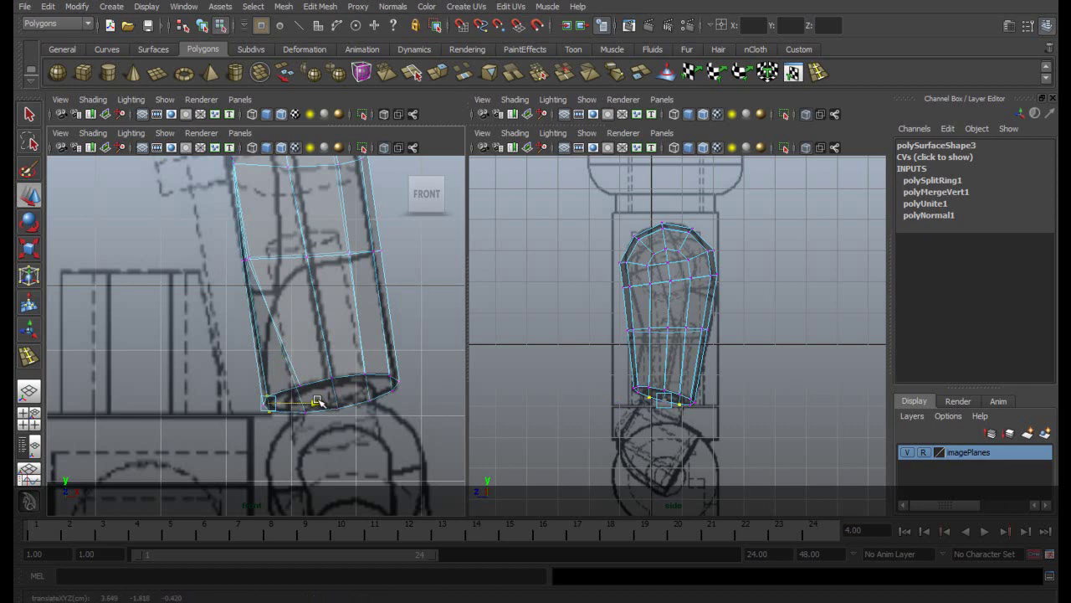
pyautogui.moveTo(281, 371); pyautogui.dragTo(317, 436)
pyautogui.moveTo(352, 399); pyautogui.dragTo(348, 446)
pyautogui.moveTo(392, 397); pyautogui.dragTo(350, 404)
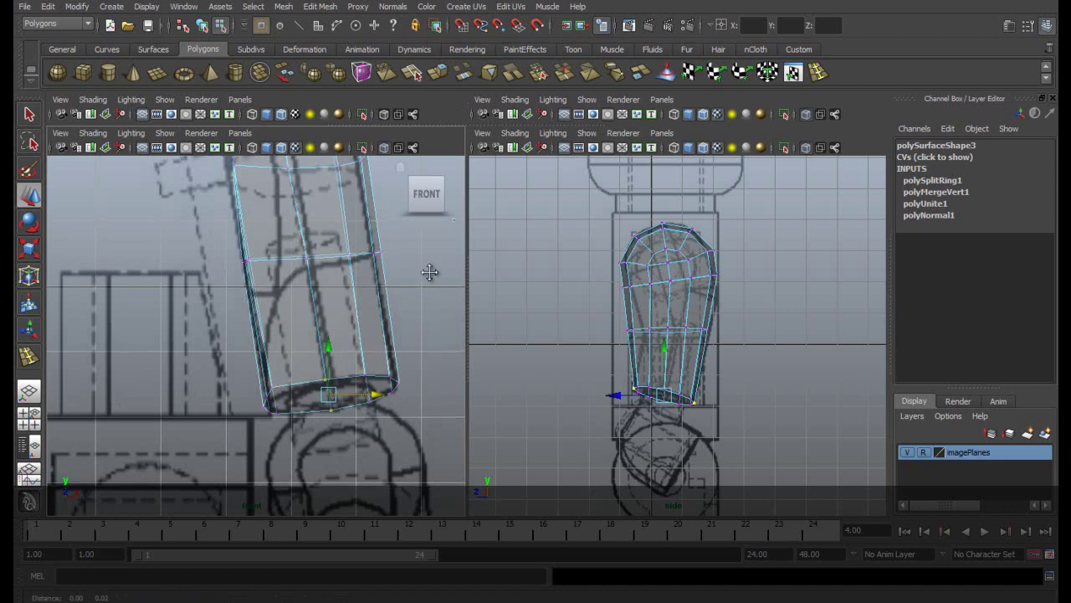
# Step: Select the inner-side vertices of the shoulder cap and move them onto the inner edge of the front reference
pyautogui.keyDown('alt'); pyautogui.moveTo(430, 267); pyautogui.dragTo(447, 402, button='middle'); pyautogui.keyUp('alt')
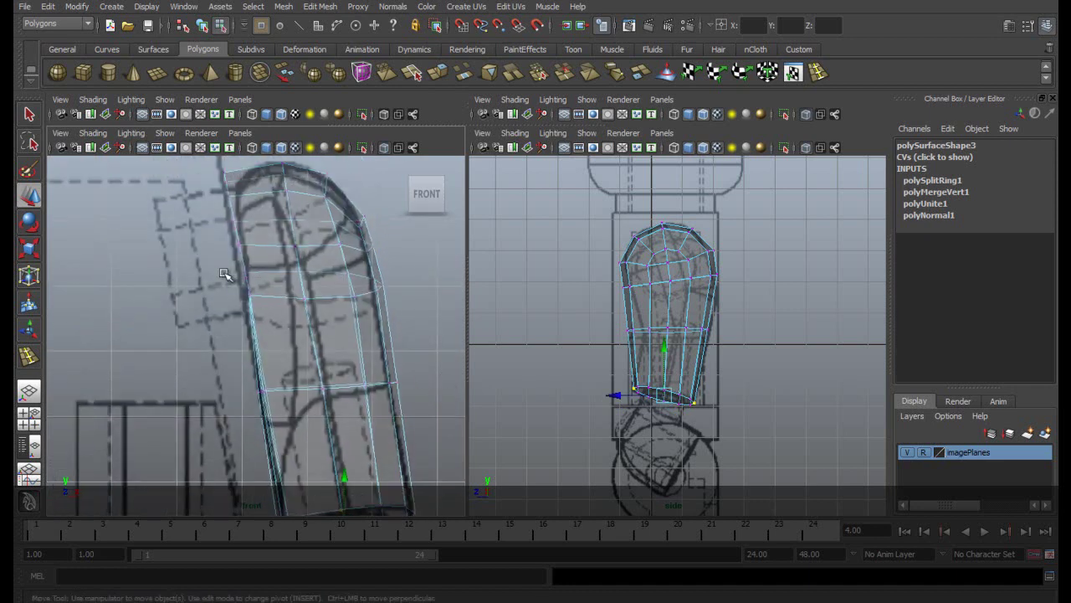
pyautogui.click(205, 302)
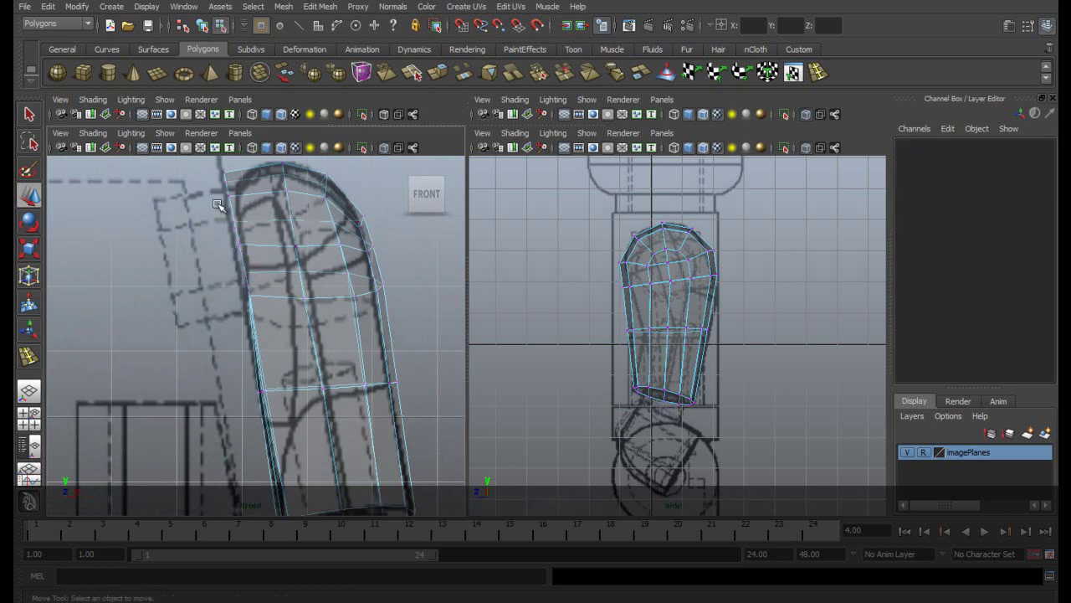
pyautogui.moveTo(205, 171); pyautogui.dragTo(282, 285)
pyautogui.moveTo(288, 231)
pyautogui.mouseDown()
pyautogui.moveTo(322, 223)
pyautogui.moveTo(293, 234)
pyautogui.mouseUp()
pyautogui.press('e')
pyautogui.press('w')
# Step: Pull the outer-side vertices of the seam and shoulder cap inward to match the curved outline in the front reference
pyautogui.click(413, 241)
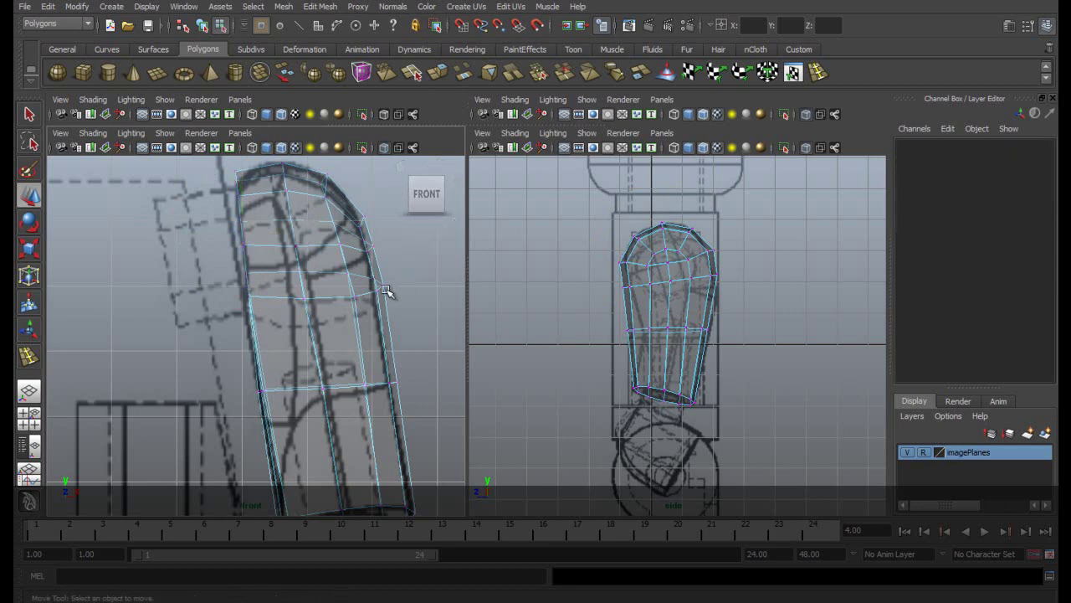
pyautogui.moveTo(413, 308); pyautogui.dragTo(428, 281)
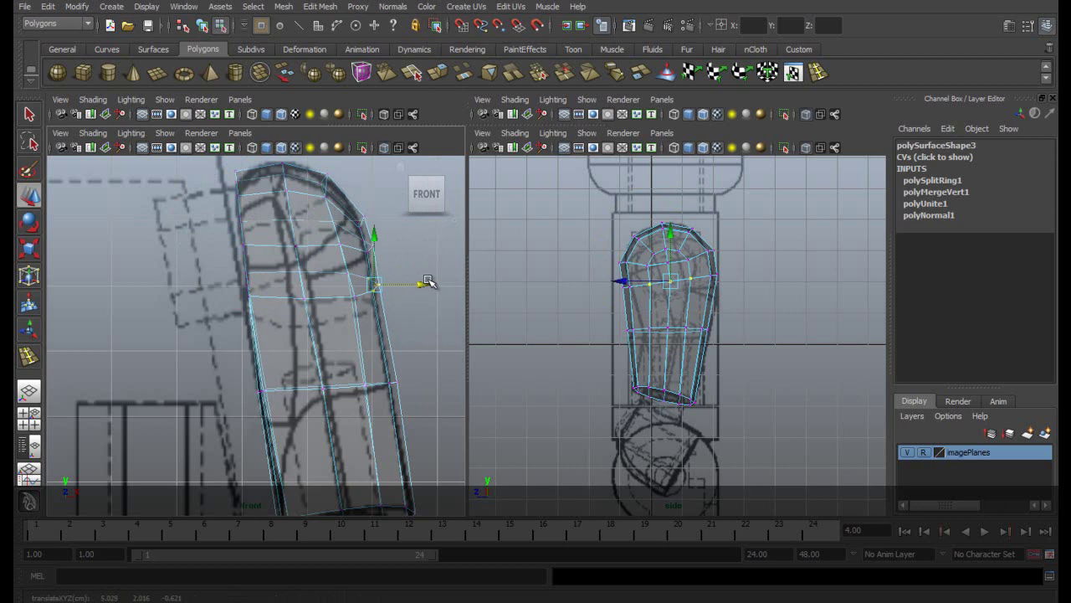
pyautogui.moveTo(354, 232); pyautogui.dragTo(410, 226)
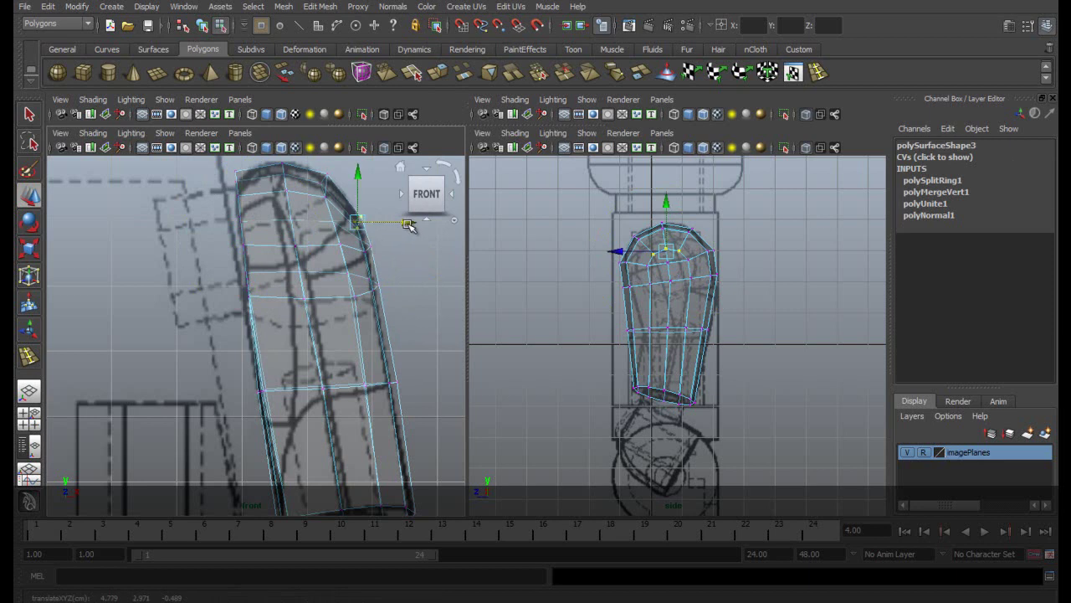
pyautogui.click(405, 272)
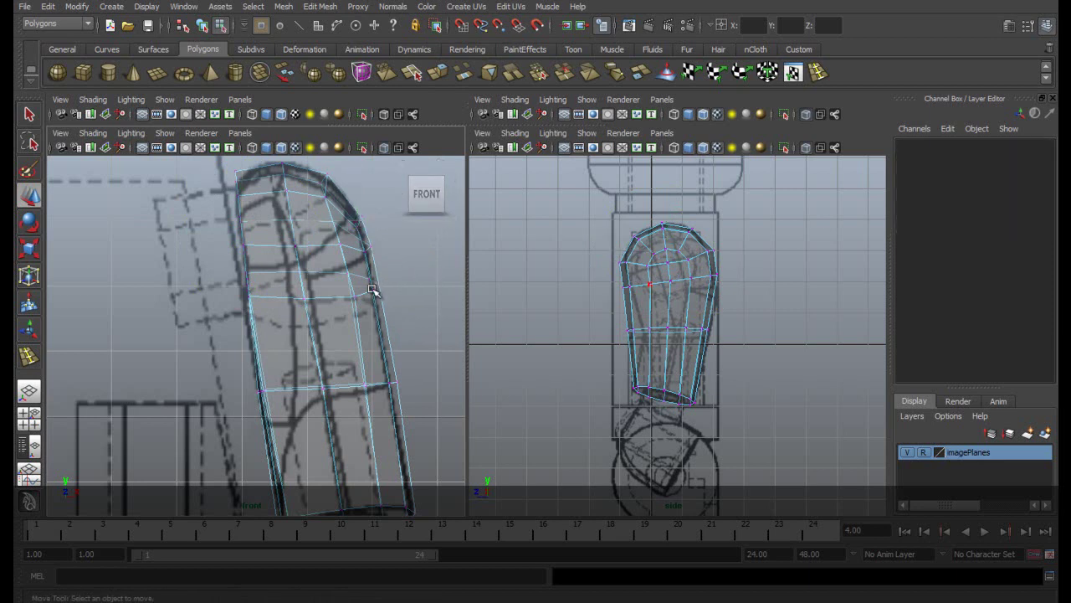
pyautogui.keyDown('alt'); pyautogui.moveTo(294, 299); pyautogui.dragTo(305, 249, button='middle'); pyautogui.keyUp('alt')
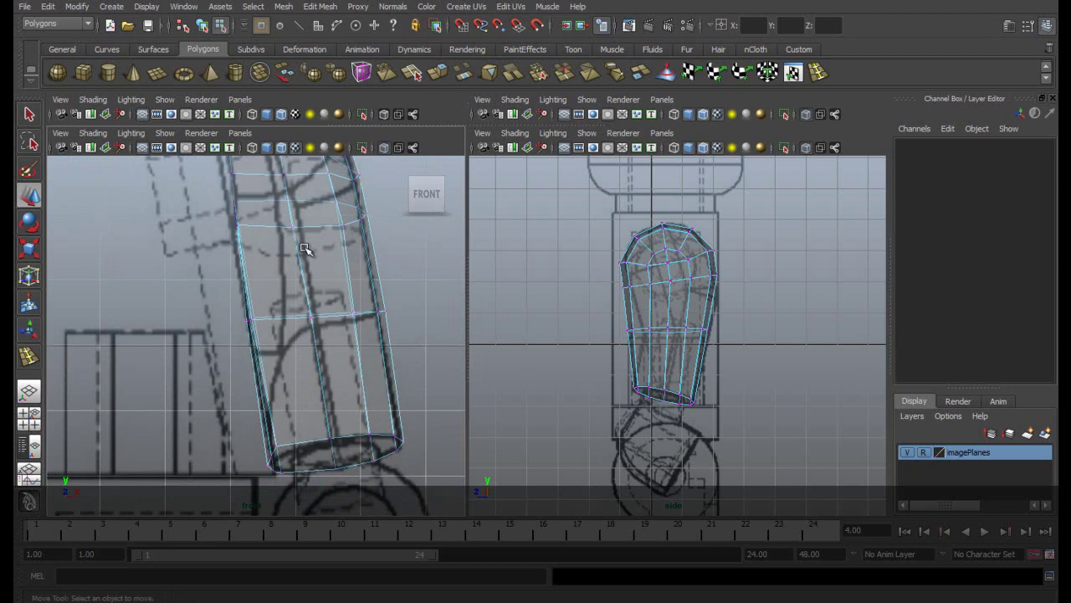
# Step: Switch to the perspective view, turn off X-Ray shading and hide the imagePlanes layer
pyautogui.click(29, 390)
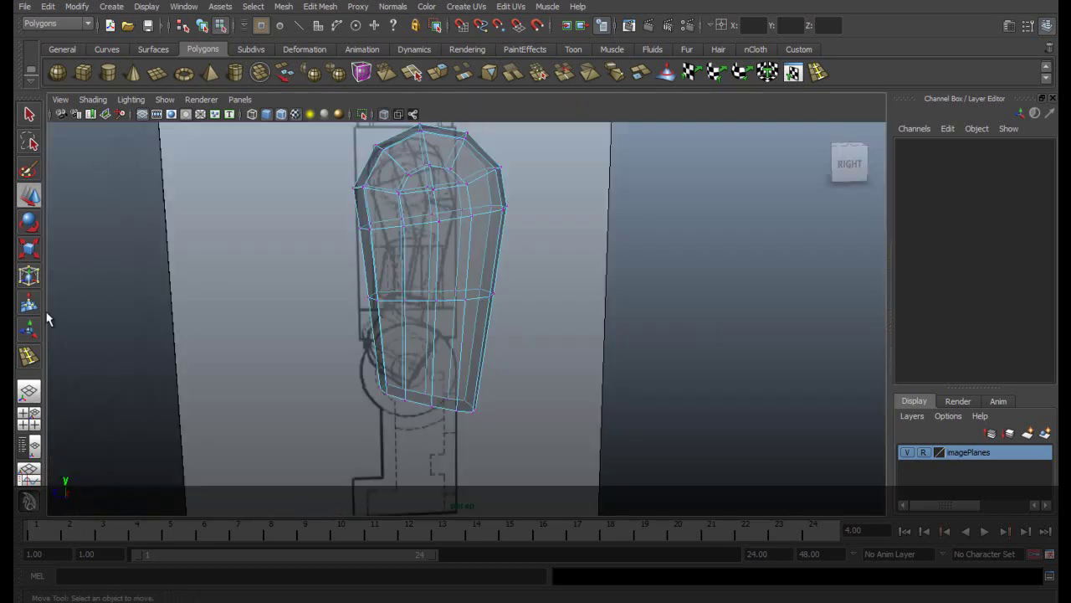
pyautogui.click(93, 99)
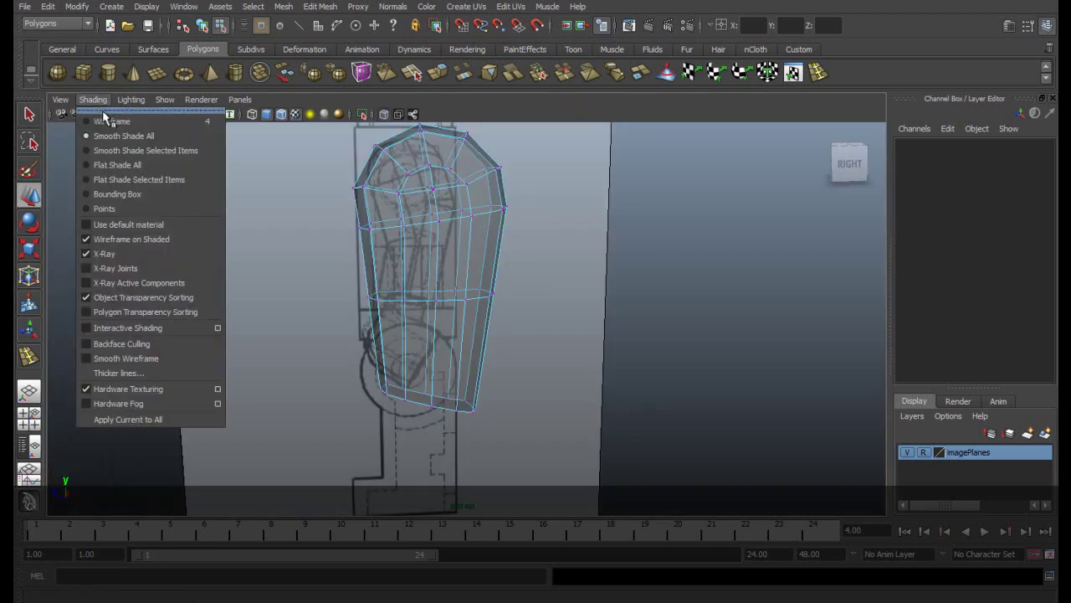
pyautogui.click(127, 254)
pyautogui.click(908, 456)
# Step: Viewing the arm from below, adjust the vertices on the inner side of the wrist rim to round the opening
pyautogui.keyDown('alt'); pyautogui.moveTo(486, 289); pyautogui.dragTo(567, 193); pyautogui.keyUp('alt')
pyautogui.scroll(2, 381, 288)
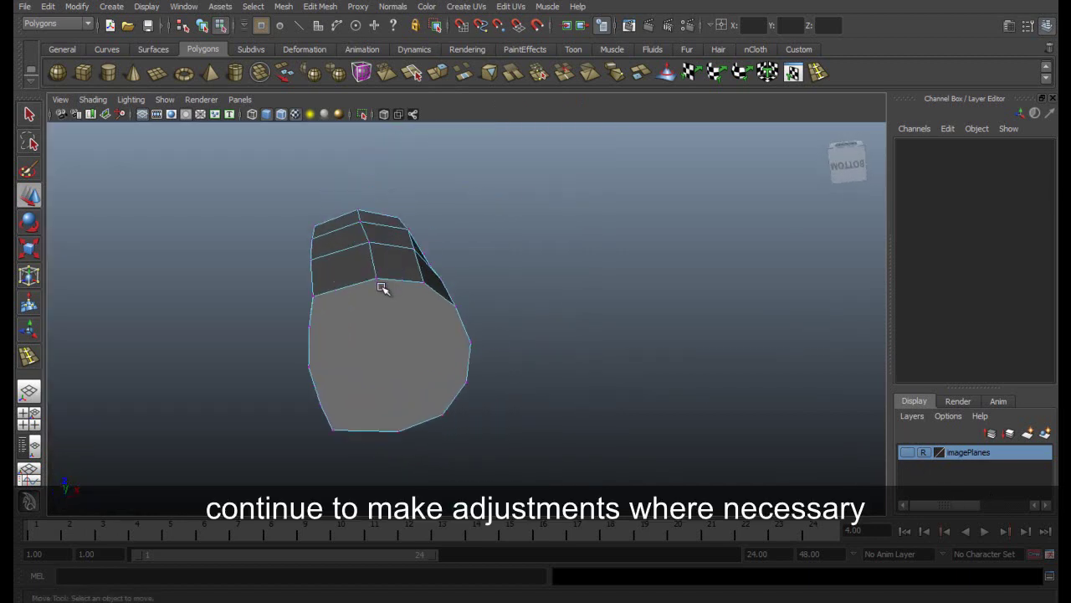
pyautogui.moveTo(381, 288)
pyautogui.keyDown('alt'); pyautogui.mouseDown()
pyautogui.moveTo(444, 282)
pyautogui.moveTo(376, 260)
pyautogui.moveTo(386, 273)
pyautogui.mouseUp(); pyautogui.keyUp('alt')
pyautogui.click(313, 281)
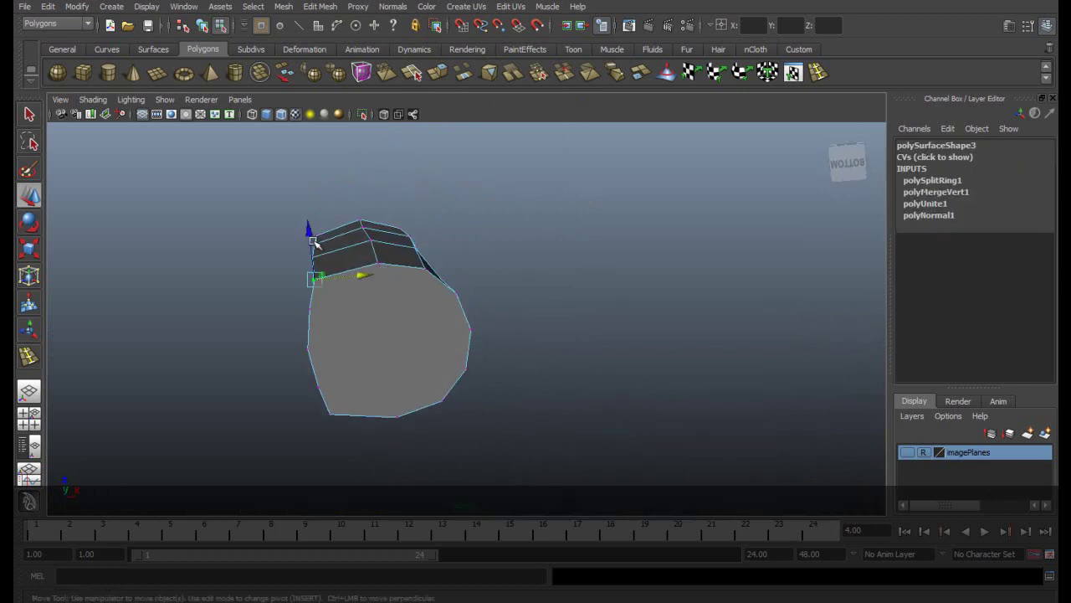
pyautogui.keyDown('alt'); pyautogui.moveTo(316, 238); pyautogui.dragTo(394, 287); pyautogui.keyUp('alt')
pyautogui.click(383, 280)
pyautogui.keyDown('shift'); pyautogui.click(301, 290); pyautogui.keyUp('shift')
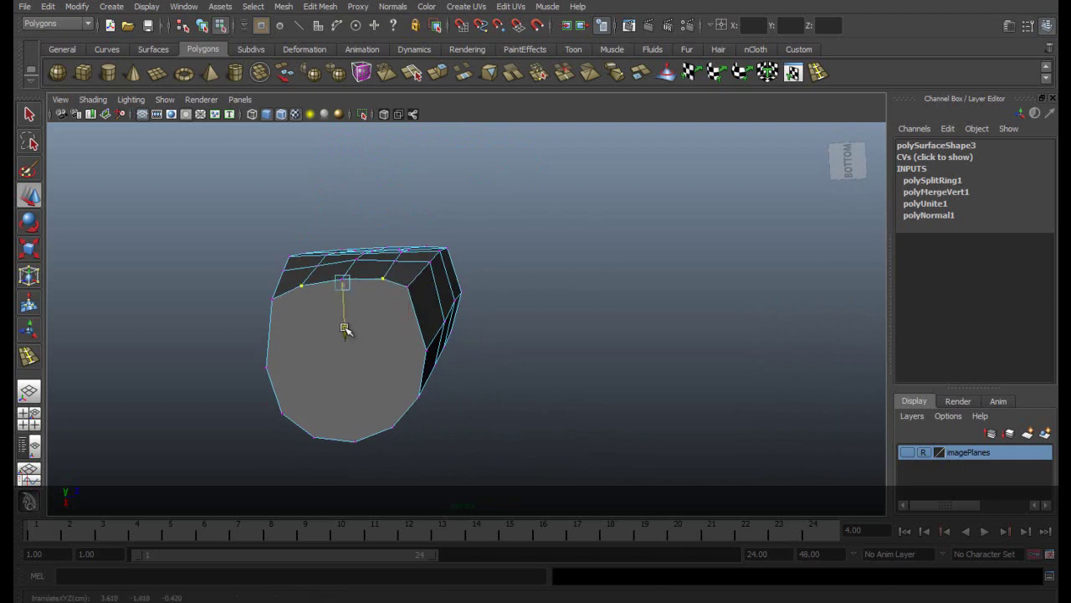
pyautogui.click(369, 245)
pyautogui.click(342, 280)
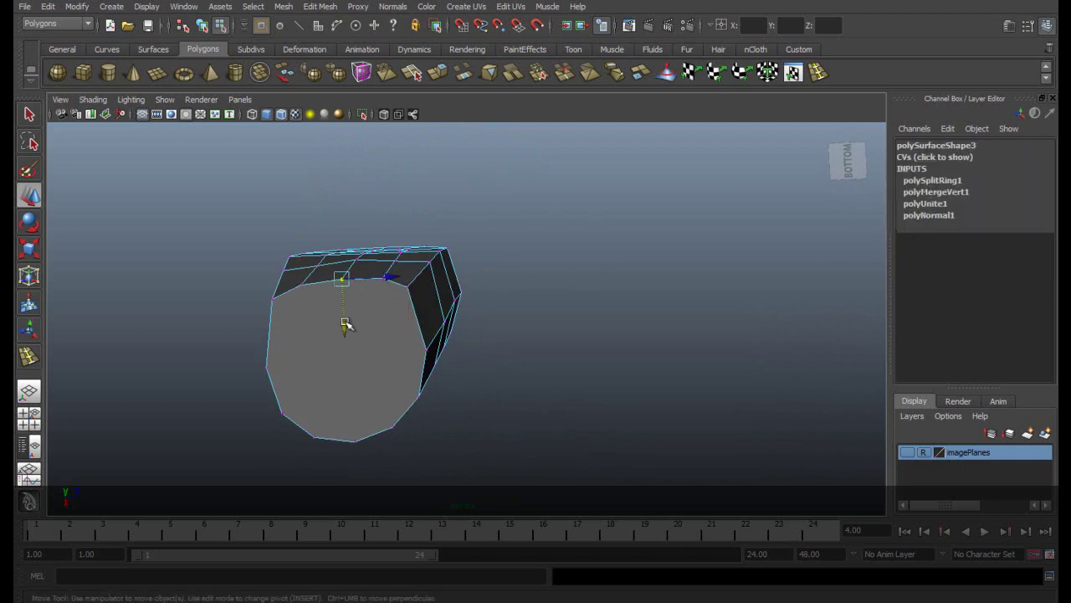
pyautogui.keyDown('alt'); pyautogui.moveTo(423, 216); pyautogui.dragTo(416, 237); pyautogui.keyUp('alt')
pyautogui.click(354, 269)
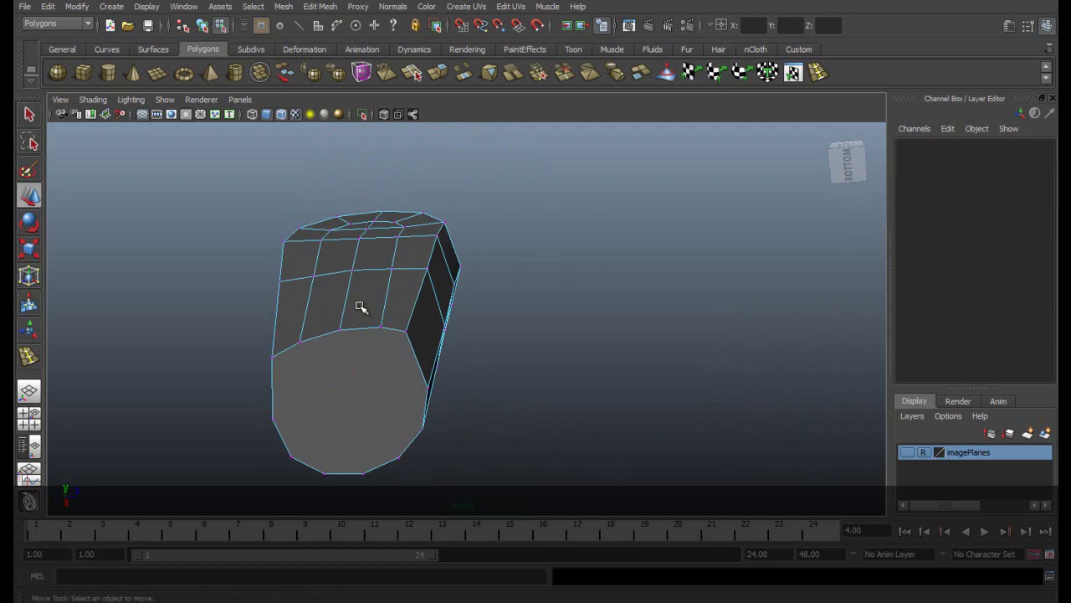
# Step: Select the two inner corner vertices of the wrist rim and move them along X to even out its roundness
pyautogui.click(508, 256)
pyautogui.keyDown('alt'); pyautogui.moveTo(507, 255); pyautogui.dragTo(519, 316); pyautogui.keyUp('alt')
pyautogui.keyDown('alt'); pyautogui.moveTo(519, 315); pyautogui.dragTo(485, 264, button='middle'); pyautogui.keyUp('alt')
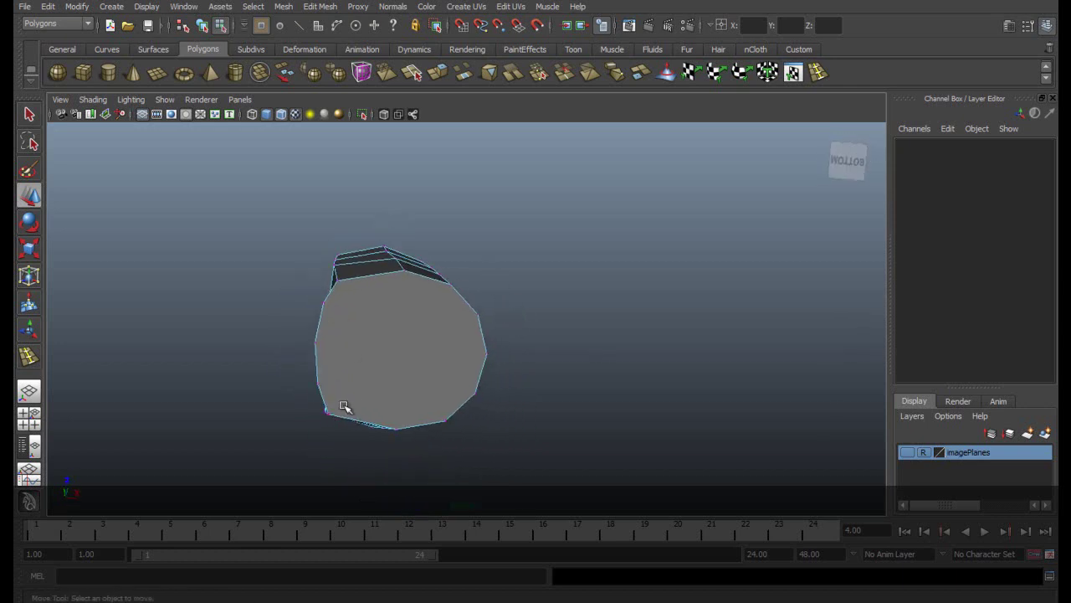
pyautogui.keyDown('alt'); pyautogui.moveTo(352, 410); pyautogui.dragTo(355, 381); pyautogui.keyUp('alt')
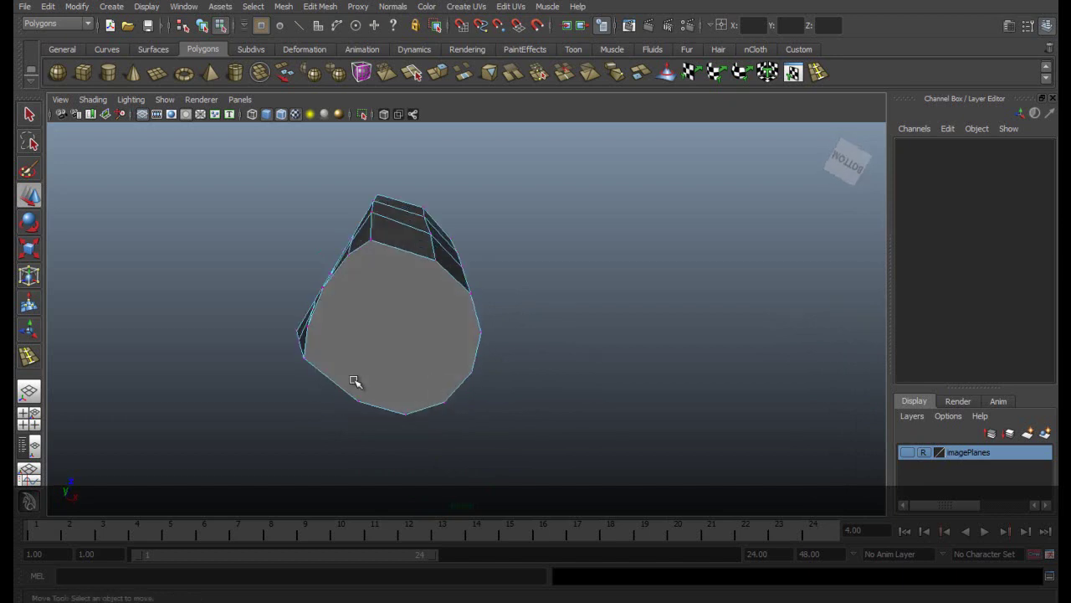
pyautogui.click(303, 358)
pyautogui.keyDown('alt'); pyautogui.moveTo(371, 240); pyautogui.dragTo(445, 225); pyautogui.keyUp('alt')
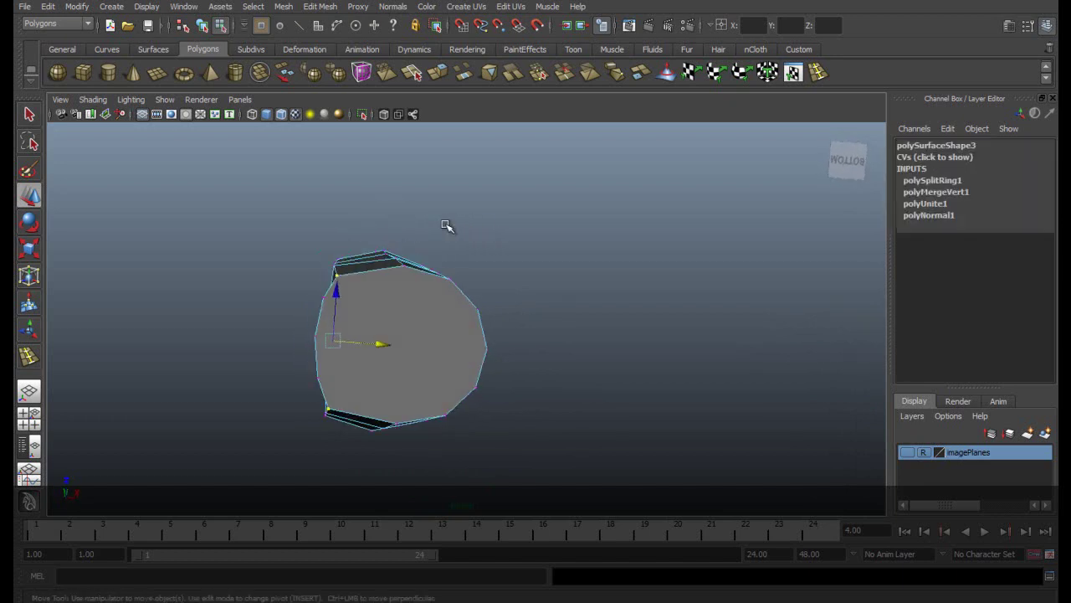
pyautogui.keyDown('alt'); pyautogui.moveTo(382, 344); pyautogui.dragTo(439, 394); pyautogui.keyUp('alt')
# Step: Return to the side view of the arm, show the imagePlanes layer and turn on X-Ray shading
pyautogui.press('space')
pyautogui.scroll(-4, 495, 344)
pyautogui.keyDown('alt'); pyautogui.moveTo(502, 377); pyautogui.dragTo(442, 293, button='middle'); pyautogui.keyUp('alt')
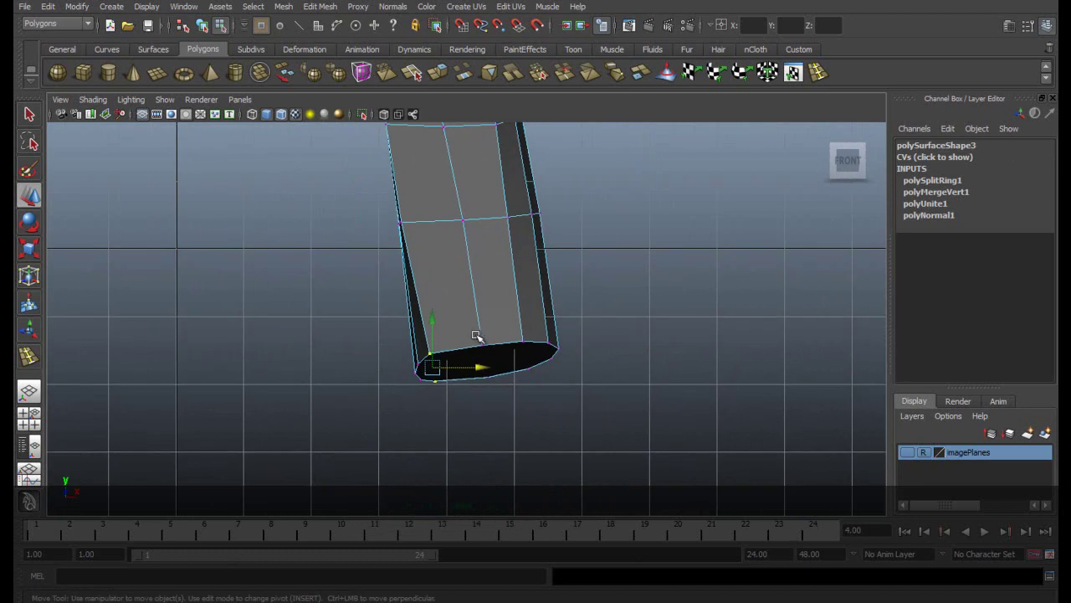
pyautogui.keyDown('alt'); pyautogui.moveTo(536, 296); pyautogui.dragTo(494, 474); pyautogui.keyUp('alt')
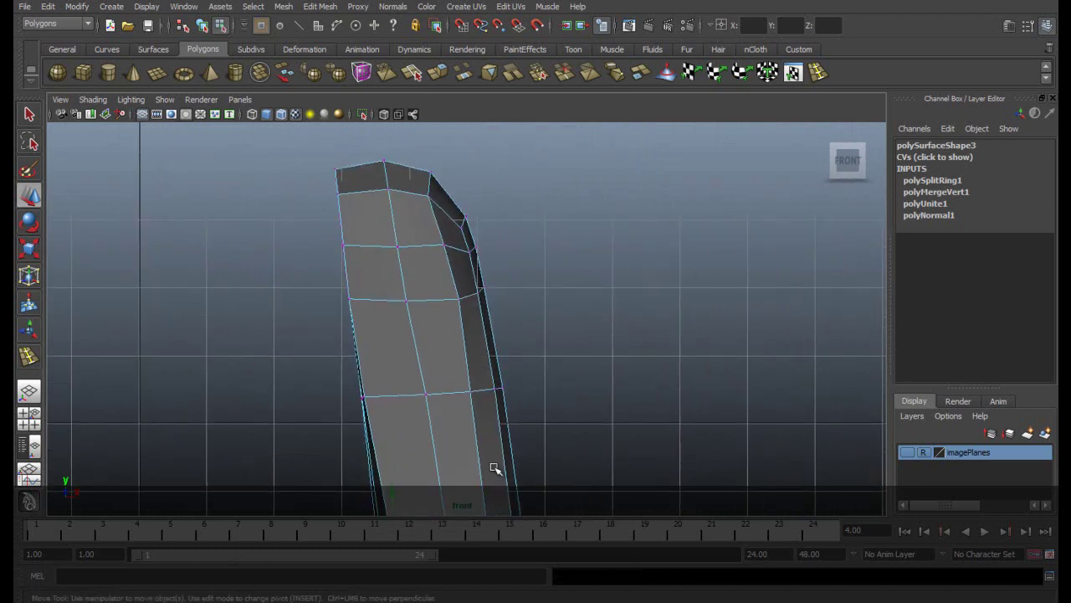
pyautogui.press('space')
pyautogui.moveTo(470, 353); pyautogui.dragTo(517, 333)
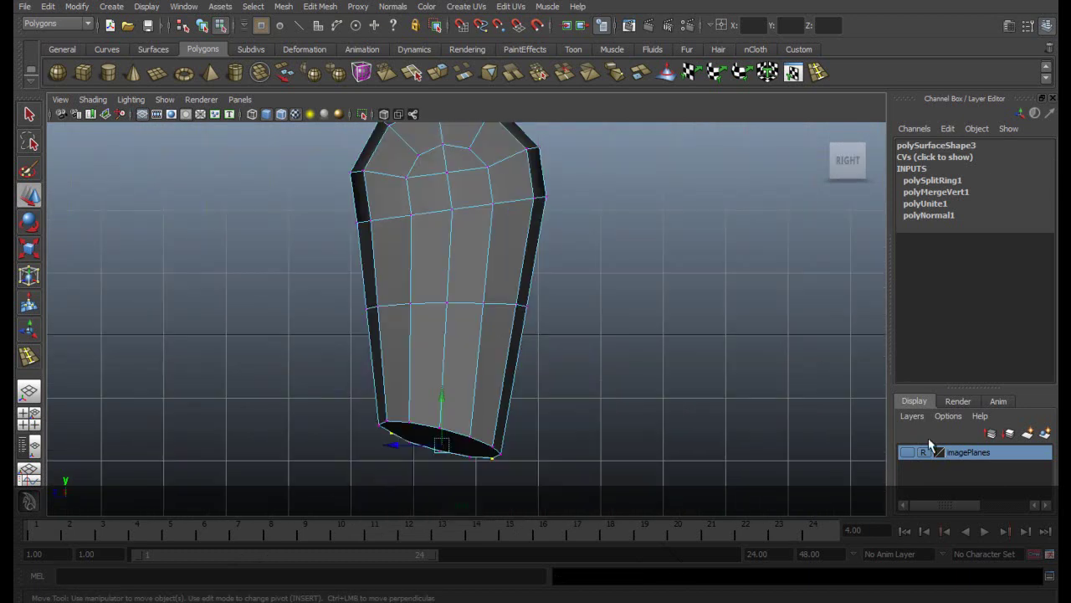
pyautogui.click(908, 452)
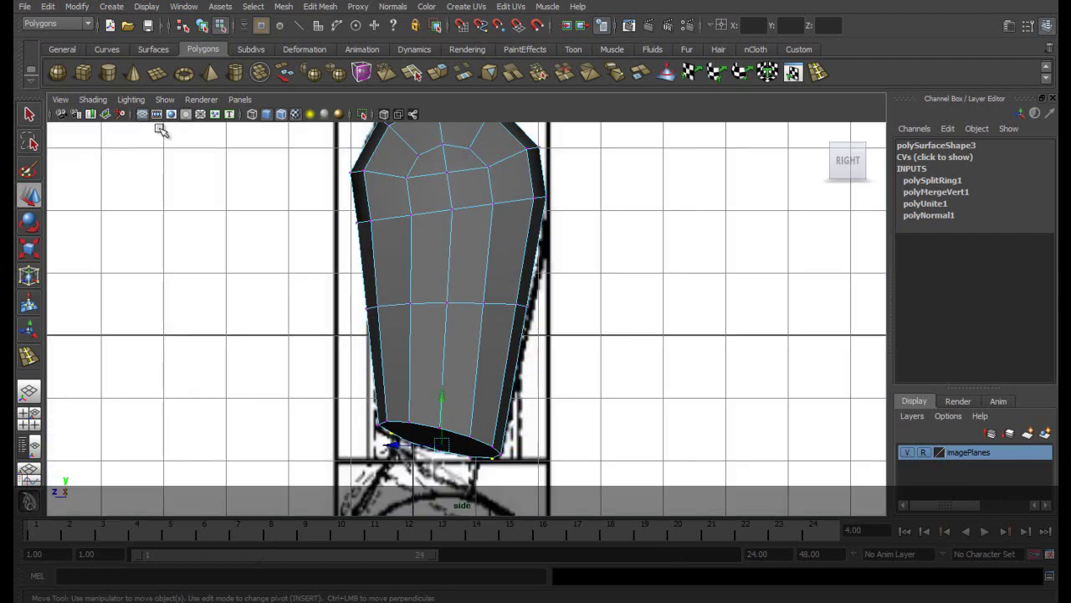
pyautogui.click(93, 99)
pyautogui.click(110, 254)
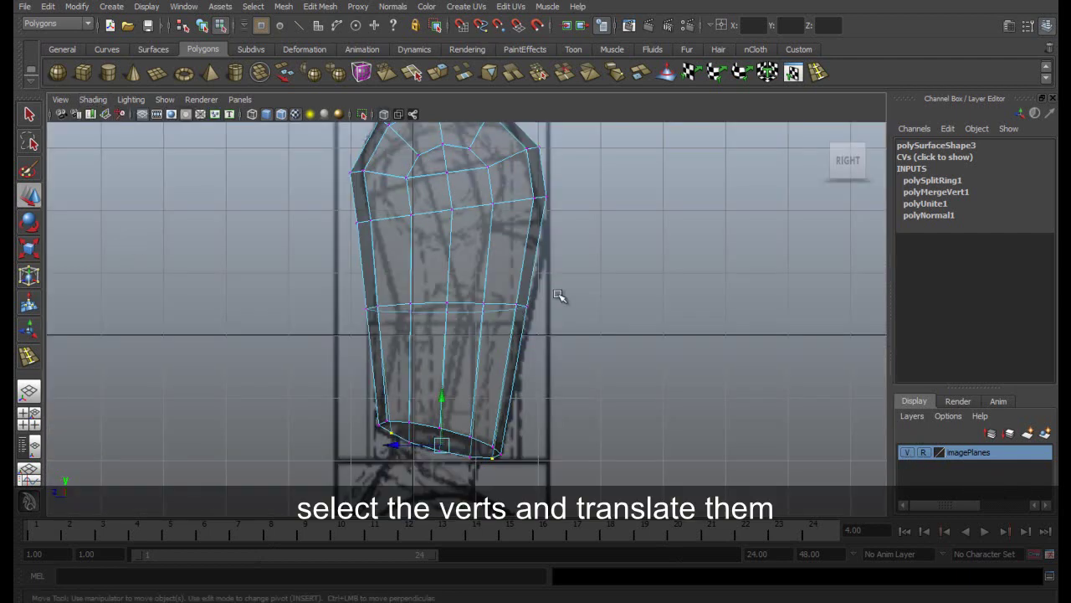
# Step: Select the elbow edge loop's vertices, move them down and toward the back of the arm, and scale the loop narrower along Z
pyautogui.moveTo(484, 302); pyautogui.dragTo(423, 301, button='right')
pyautogui.moveTo(522, 335); pyautogui.dragTo(559, 340)
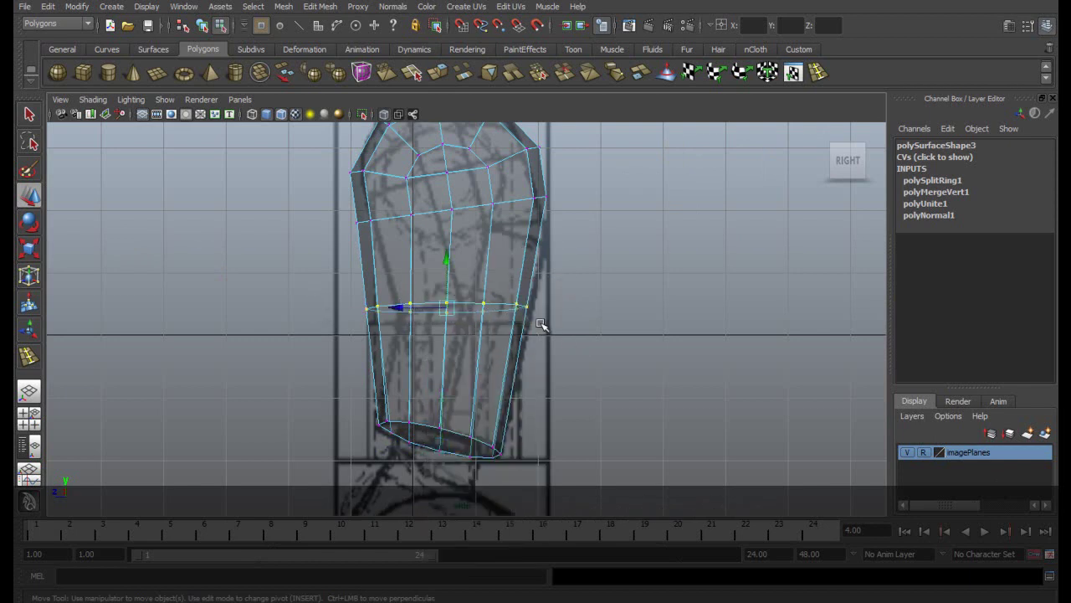
pyautogui.moveTo(401, 308); pyautogui.dragTo(470, 304)
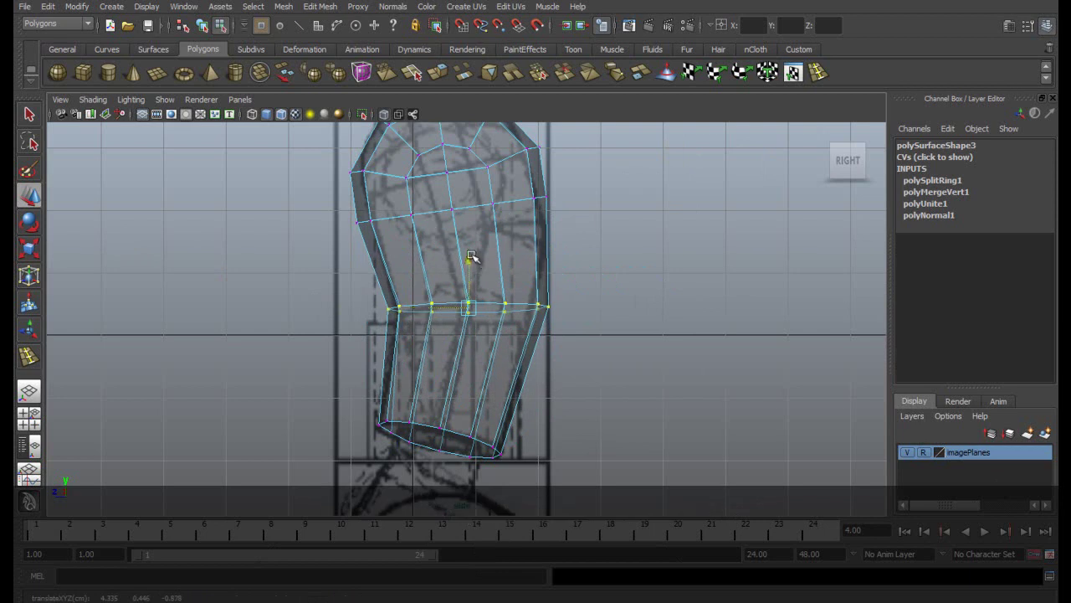
pyautogui.moveTo(471, 259); pyautogui.dragTo(473, 279)
pyautogui.press('r')
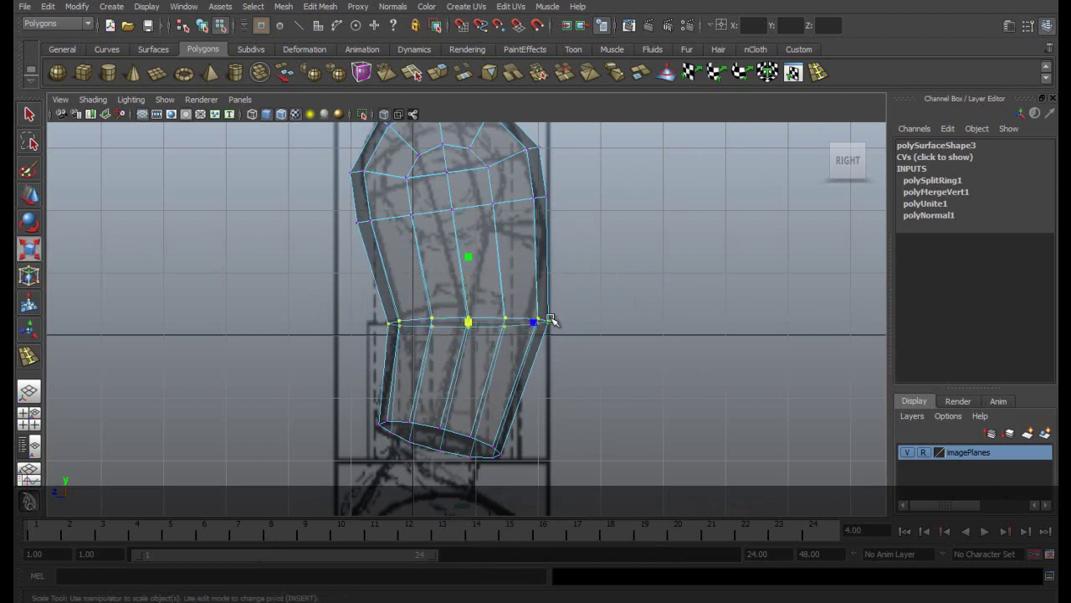
pyautogui.moveTo(536, 325)
pyautogui.mouseDown()
pyautogui.moveTo(492, 314)
pyautogui.moveTo(525, 324)
pyautogui.mouseUp()
# Step: Move the front and back vertices below the shoulder inward along Z to match the side reference, and adjust the elbow loop's height
pyautogui.keyDown('alt'); pyautogui.moveTo(480, 241); pyautogui.dragTo(506, 283, button='middle'); pyautogui.keyUp('alt')
pyautogui.moveTo(590, 328); pyautogui.dragTo(589, 327)
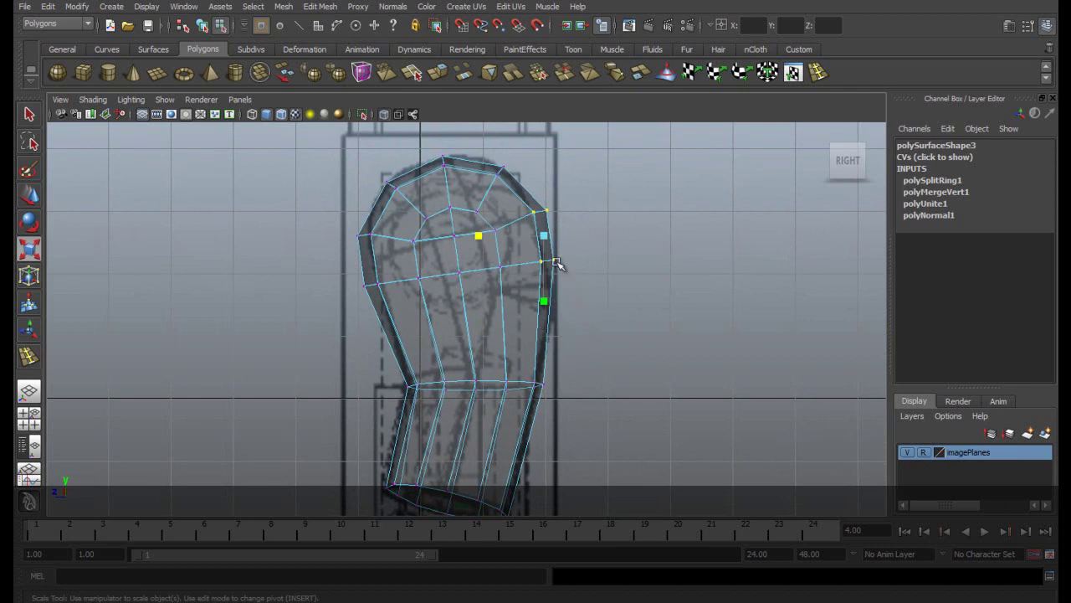
pyautogui.press('w')
pyautogui.moveTo(523, 237); pyautogui.dragTo(511, 255)
pyautogui.moveTo(341, 224); pyautogui.dragTo(382, 308)
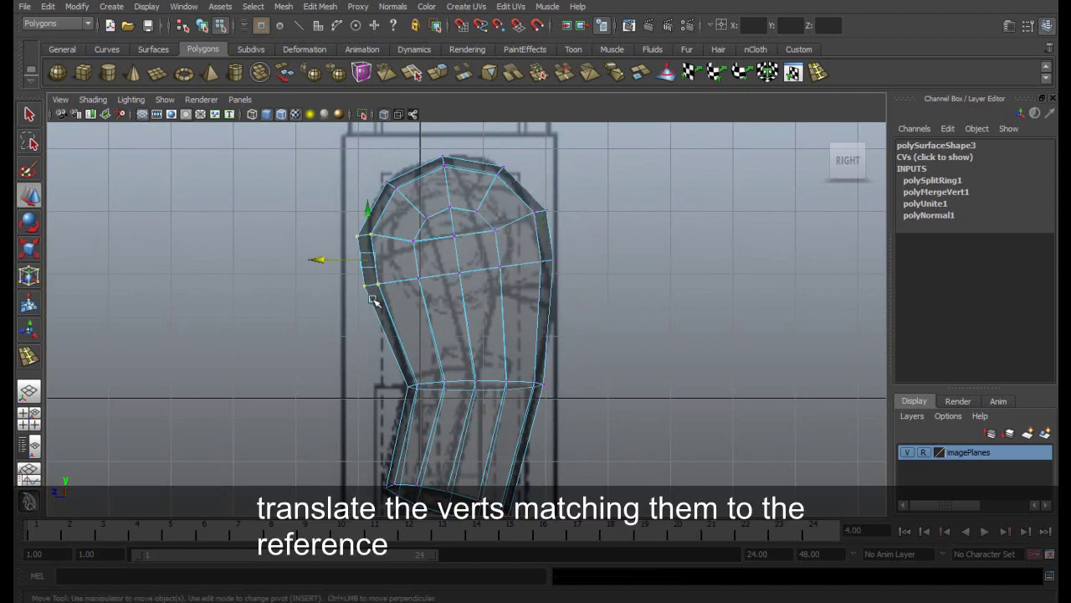
pyautogui.moveTo(315, 258)
pyautogui.mouseDown()
pyautogui.moveTo(383, 266)
pyautogui.moveTo(335, 259)
pyautogui.mouseUp()
pyautogui.moveTo(519, 201); pyautogui.dragTo(602, 308)
pyautogui.moveTo(504, 234)
pyautogui.mouseDown()
pyautogui.moveTo(483, 235)
pyautogui.moveTo(493, 233)
pyautogui.mouseUp()
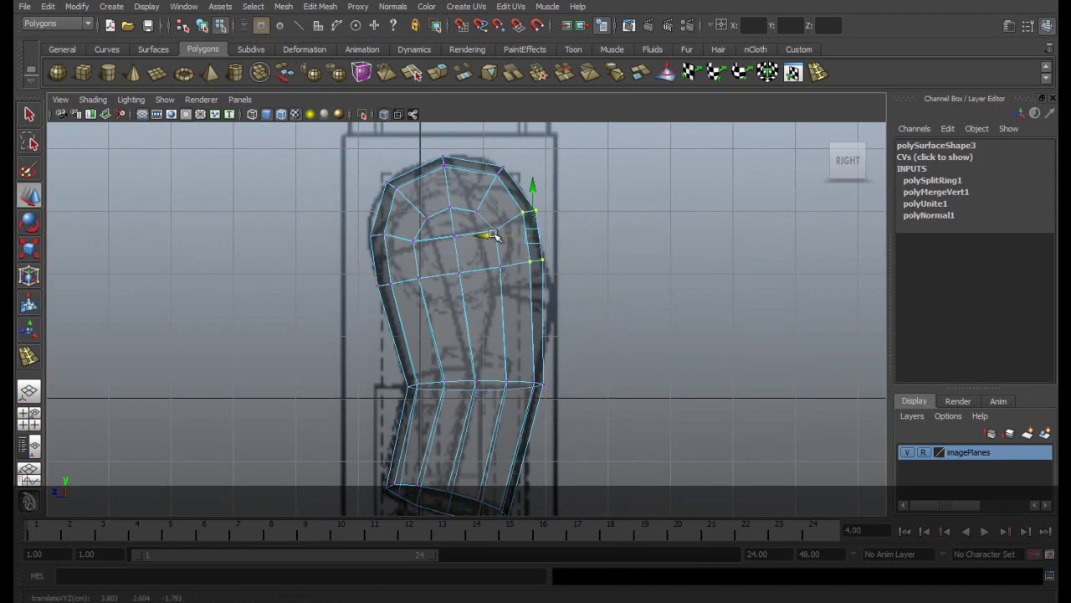
pyautogui.moveTo(401, 352); pyautogui.dragTo(601, 413)
pyautogui.moveTo(481, 337)
pyautogui.mouseDown()
pyautogui.moveTo(479, 312)
pyautogui.moveTo(481, 329)
pyautogui.moveTo(492, 329)
pyautogui.mouseUp()
# Step: Insert an edge loop between shoulder and elbow, and shift the back vertices of it and the loop above to follow the reference
pyautogui.keyDown('alt'); pyautogui.moveTo(605, 310); pyautogui.dragTo(595, 275, button='middle'); pyautogui.keyUp('alt')
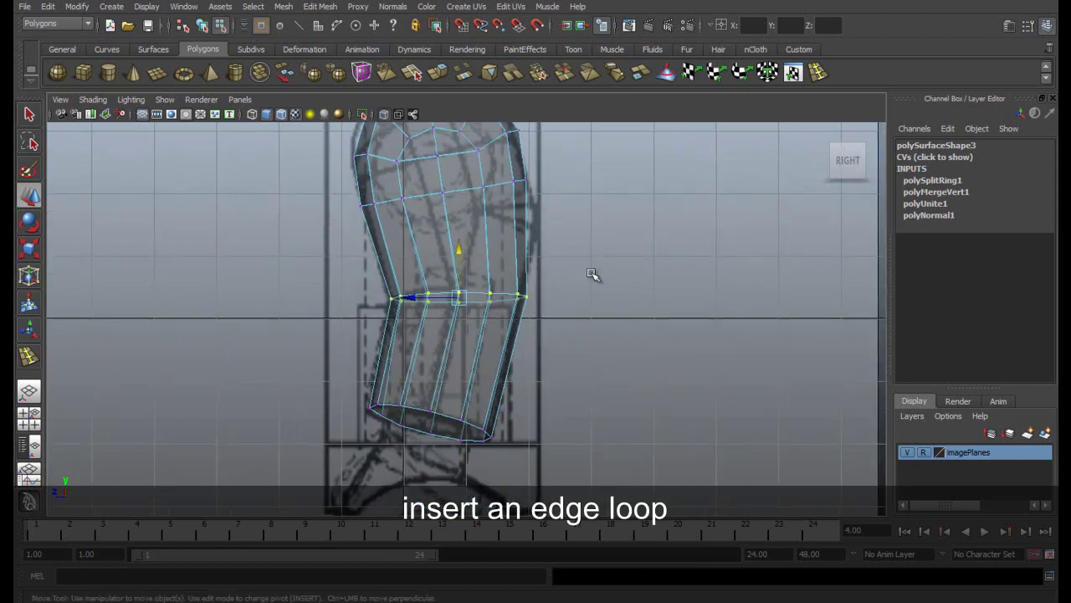
pyautogui.click(817, 72)
pyautogui.moveTo(484, 228); pyautogui.dragTo(494, 236)
pyautogui.press('w')
pyautogui.moveTo(520, 224); pyautogui.dragTo(485, 220, button='right')
pyautogui.moveTo(549, 243); pyautogui.dragTo(549, 243)
pyautogui.moveTo(483, 230)
pyautogui.mouseDown()
pyautogui.moveTo(441, 227)
pyautogui.moveTo(490, 232)
pyautogui.mouseUp()
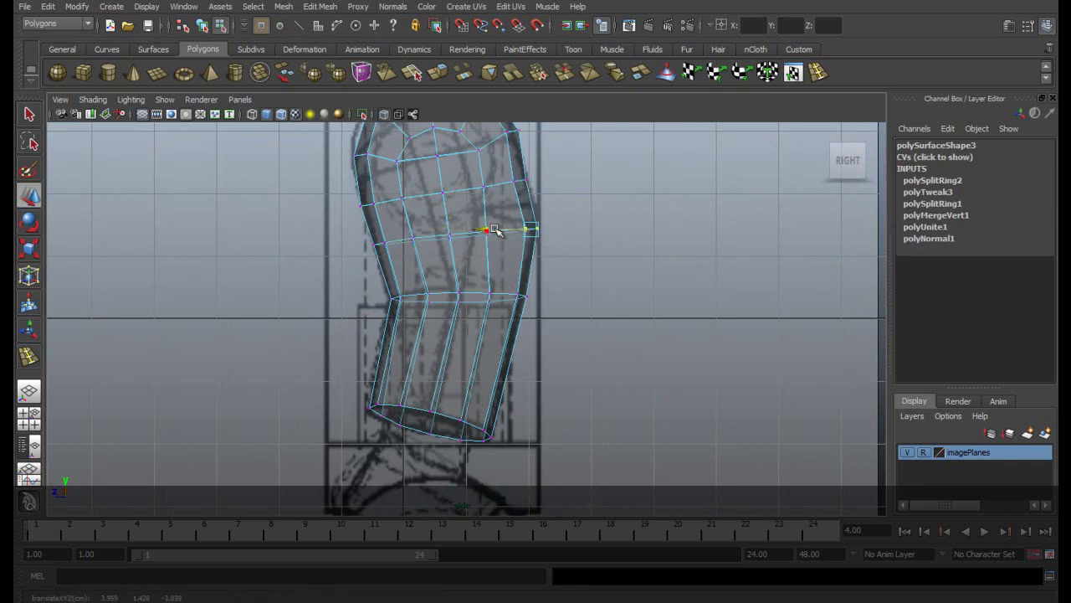
pyautogui.moveTo(563, 192); pyautogui.dragTo(565, 192)
pyautogui.moveTo(475, 182); pyautogui.dragTo(478, 182)
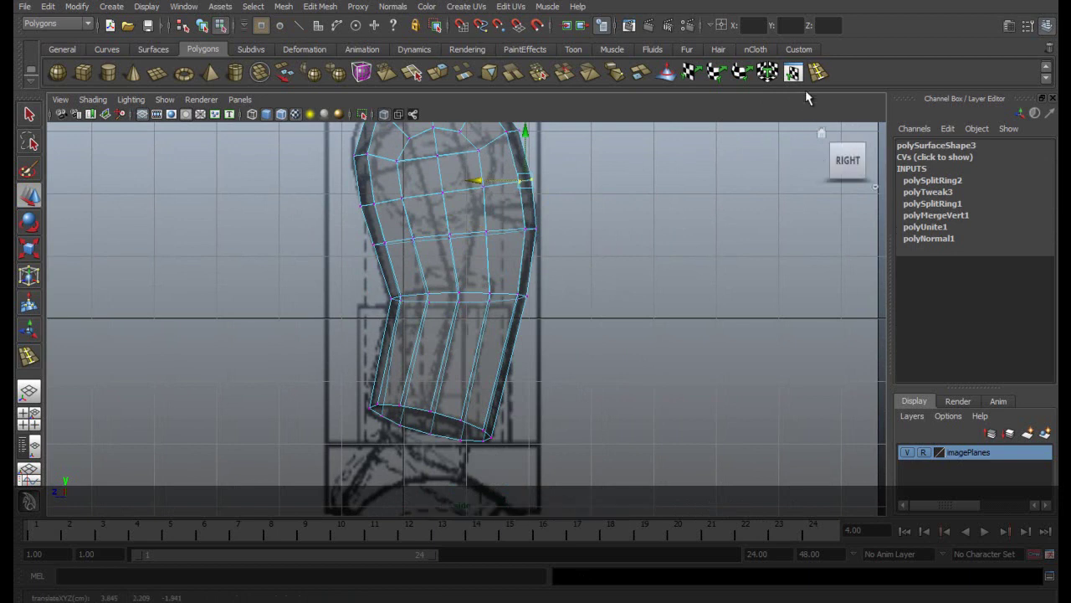
# Step: Insert three more edge loops, one near the wrist and one each just above and below the elbow, and return to object mode
pyautogui.press('y')
pyautogui.moveTo(489, 343); pyautogui.dragTo(485, 371)
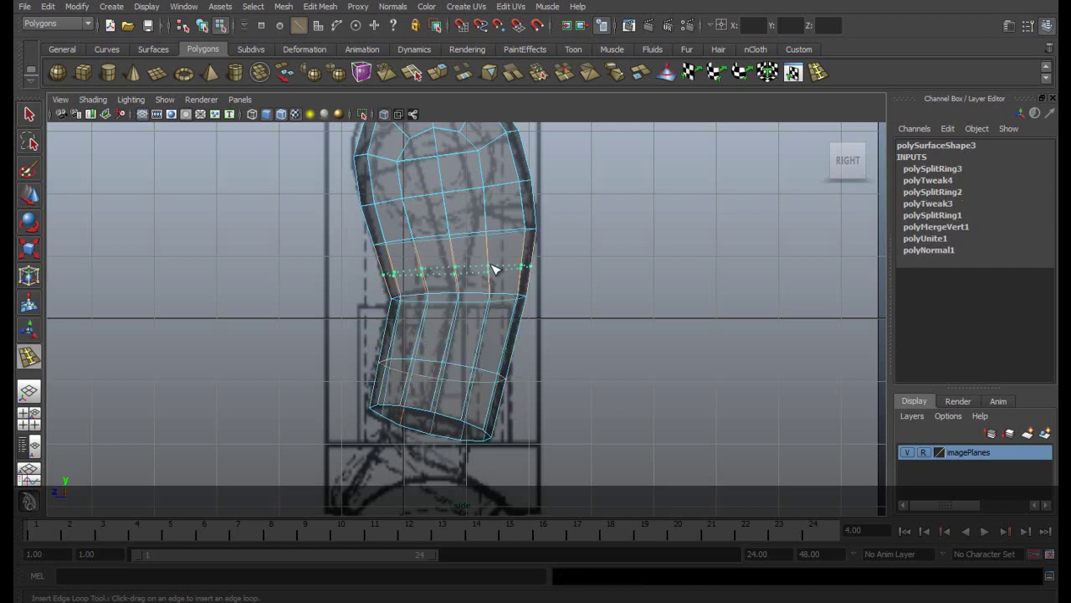
pyautogui.click(493, 270)
pyautogui.moveTo(492, 314); pyautogui.dragTo(491, 322)
pyautogui.press('w')
pyautogui.moveTo(496, 227); pyautogui.dragTo(559, 209, button='right')
pyautogui.click(578, 232)
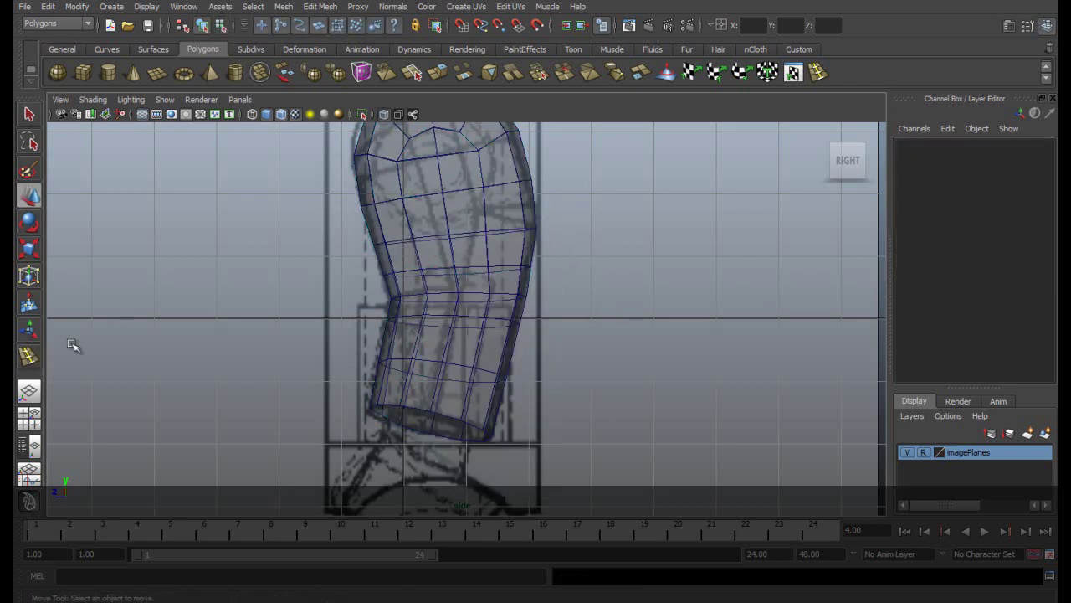
# Step: Switch to the perspective view, turn off X-Ray shading and hide the imagePlanes layer
pyautogui.click(34, 388)
pyautogui.click(93, 99)
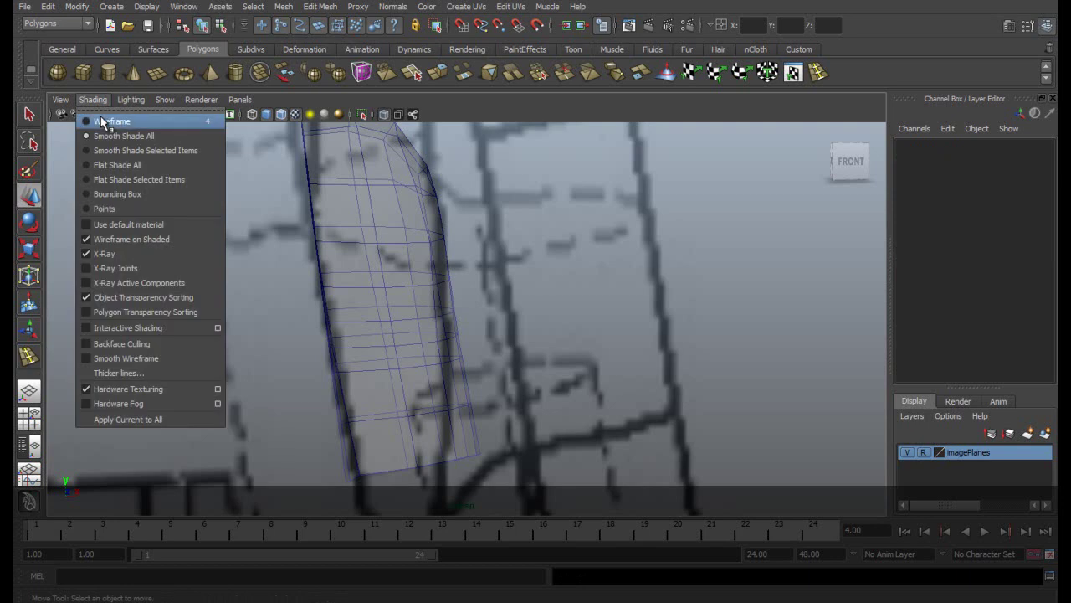
pyautogui.click(118, 249)
pyautogui.click(908, 454)
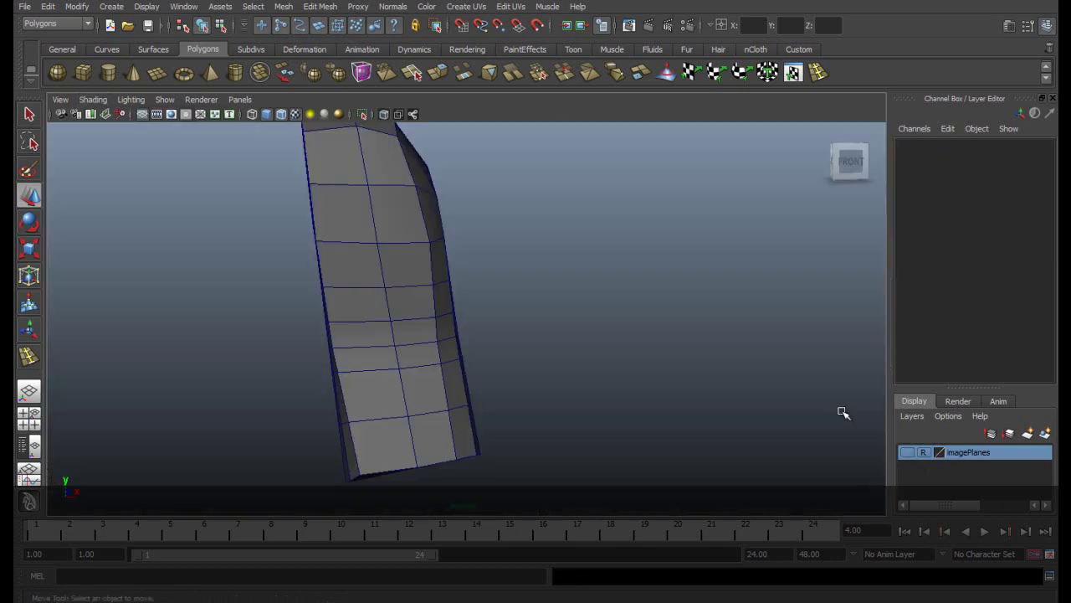
# Step: Viewing the arm from below, move the two corner vertices and the middle vertex of the wrist rim's inner side along X to round it
pyautogui.keyDown('alt'); pyautogui.moveTo(556, 335); pyautogui.dragTo(435, 329); pyautogui.keyUp('alt')
pyautogui.moveTo(371, 343); pyautogui.dragTo(377, 370, button='right')
pyautogui.keyDown('alt'); pyautogui.moveTo(377, 371); pyautogui.dragTo(374, 306); pyautogui.keyUp('alt')
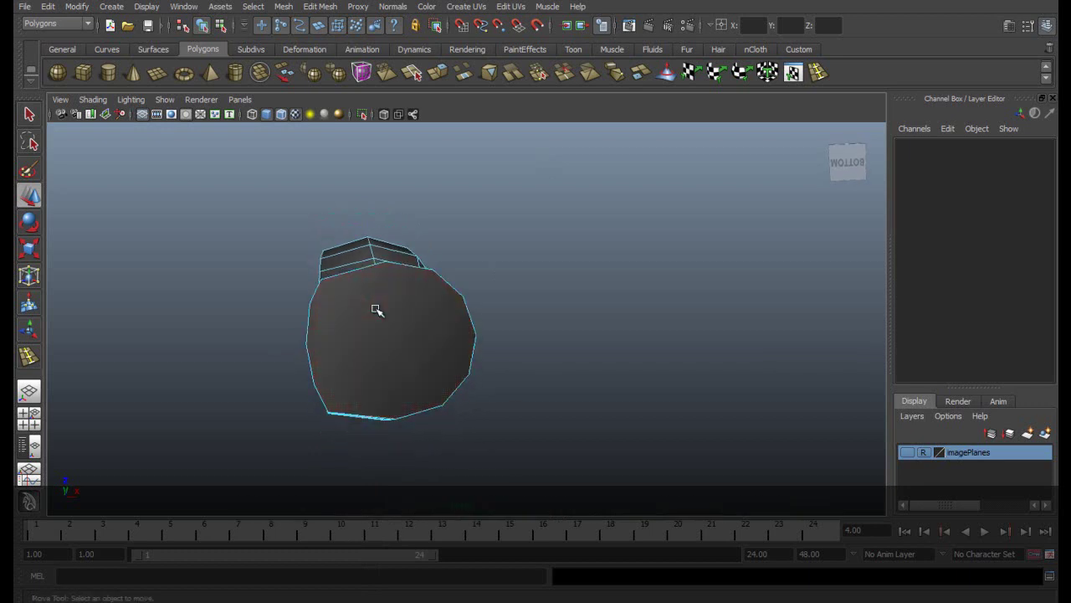
pyautogui.scroll(3, 405, 333)
pyautogui.keyDown('alt'); pyautogui.moveTo(405, 333); pyautogui.dragTo(378, 327, button='middle'); pyautogui.keyUp('alt')
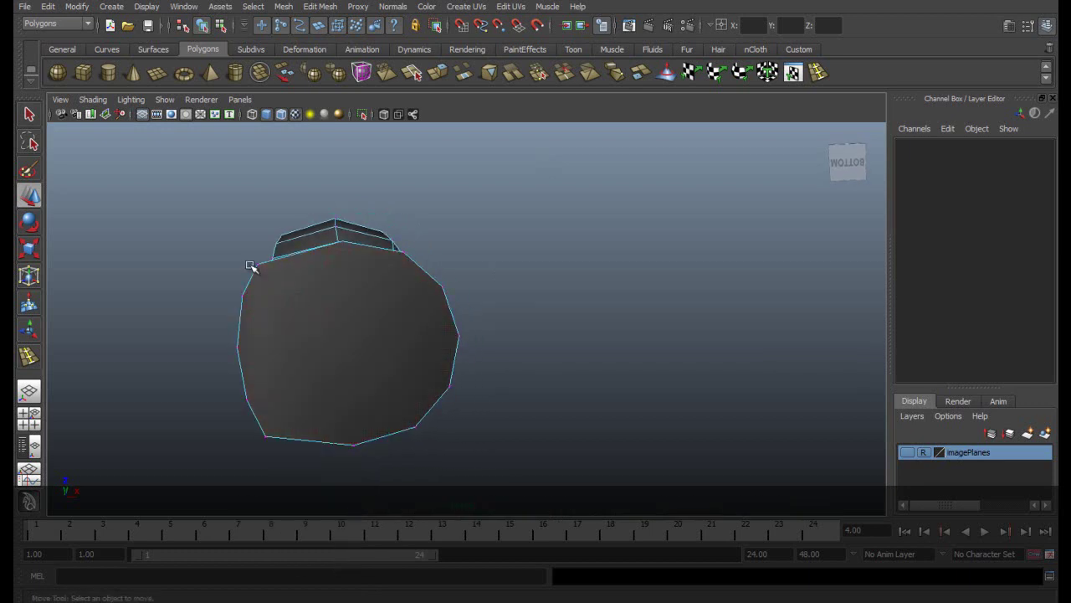
pyautogui.click(264, 436)
pyautogui.moveTo(307, 433)
pyautogui.keyDown('alt'); pyautogui.mouseDown()
pyautogui.moveTo(359, 432)
pyautogui.moveTo(416, 452)
pyautogui.moveTo(317, 432)
pyautogui.mouseUp(); pyautogui.keyUp('alt')
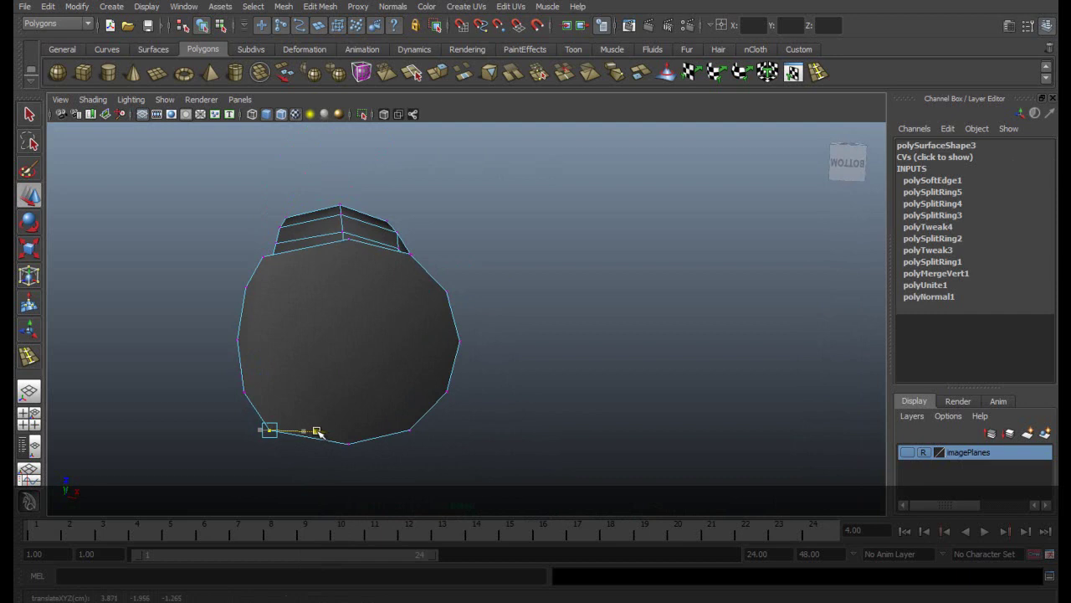
pyautogui.click(262, 260)
pyautogui.moveTo(306, 259); pyautogui.dragTo(314, 260)
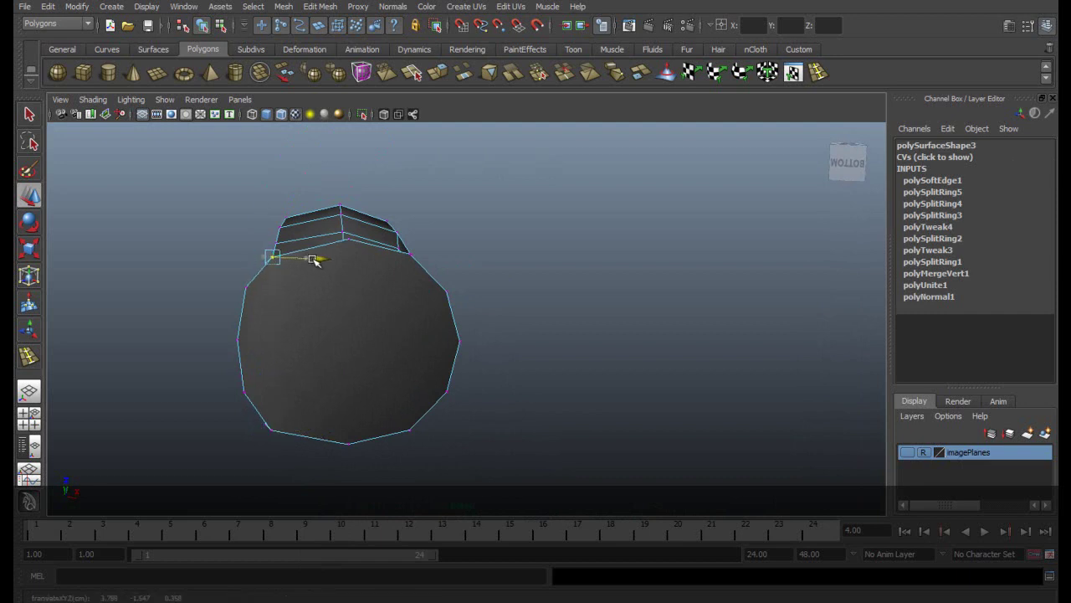
pyautogui.click(239, 340)
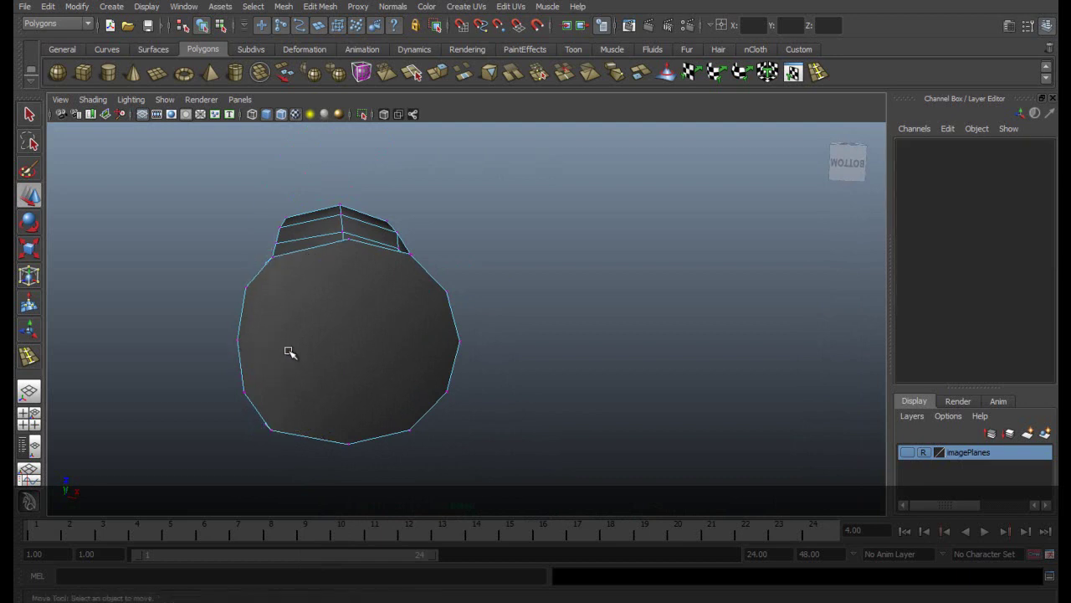
pyautogui.click(240, 340)
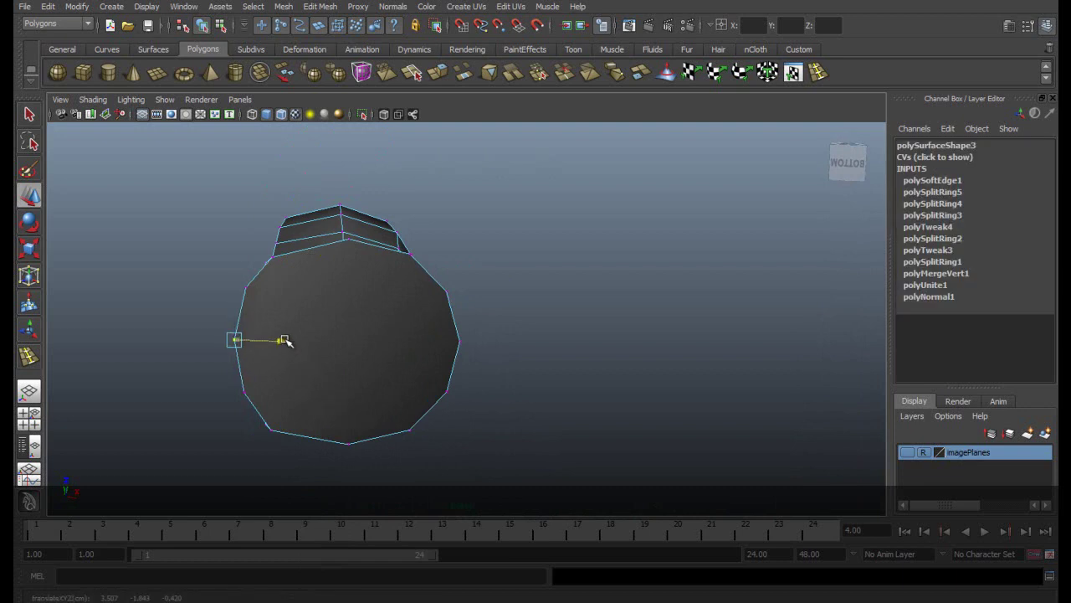
# Step: Select the end face of the wrist and extrude it, scaling the new face inward uniformly to about 0.6
pyautogui.keyDown('alt'); pyautogui.moveTo(323, 270); pyautogui.dragTo(344, 357); pyautogui.keyUp('alt')
pyautogui.press('space')
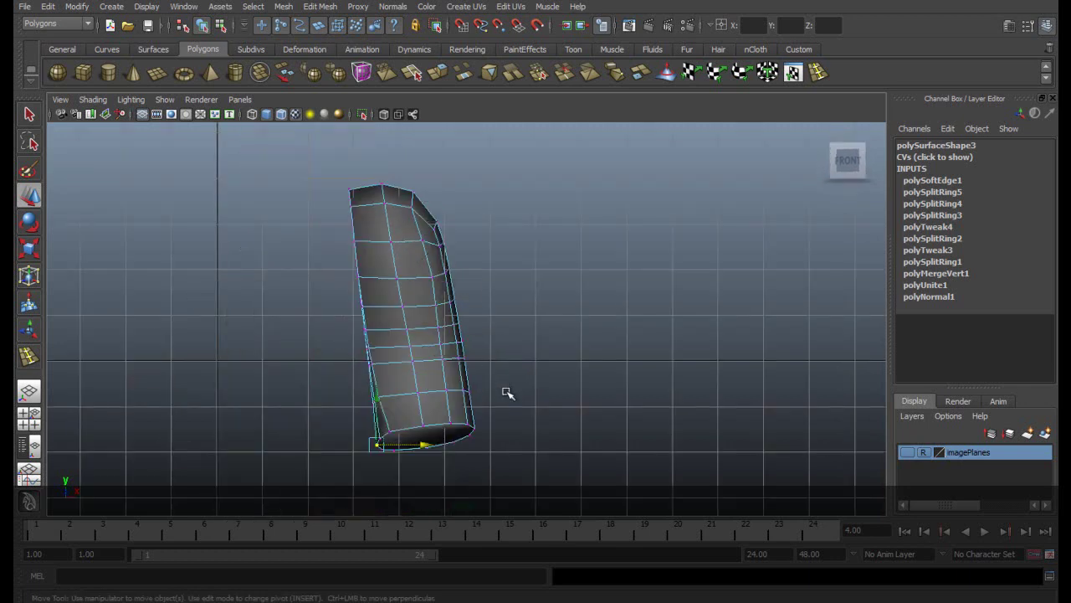
pyautogui.keyDown('alt'); pyautogui.moveTo(504, 385); pyautogui.dragTo(483, 371, button='right'); pyautogui.keyUp('alt')
pyautogui.press('space')
pyautogui.moveTo(422, 347); pyautogui.dragTo(462, 217)
pyautogui.moveTo(401, 254); pyautogui.dragTo(396, 277, button='right')
pyautogui.click(395, 275)
pyautogui.click(436, 74)
pyautogui.click(377, 249)
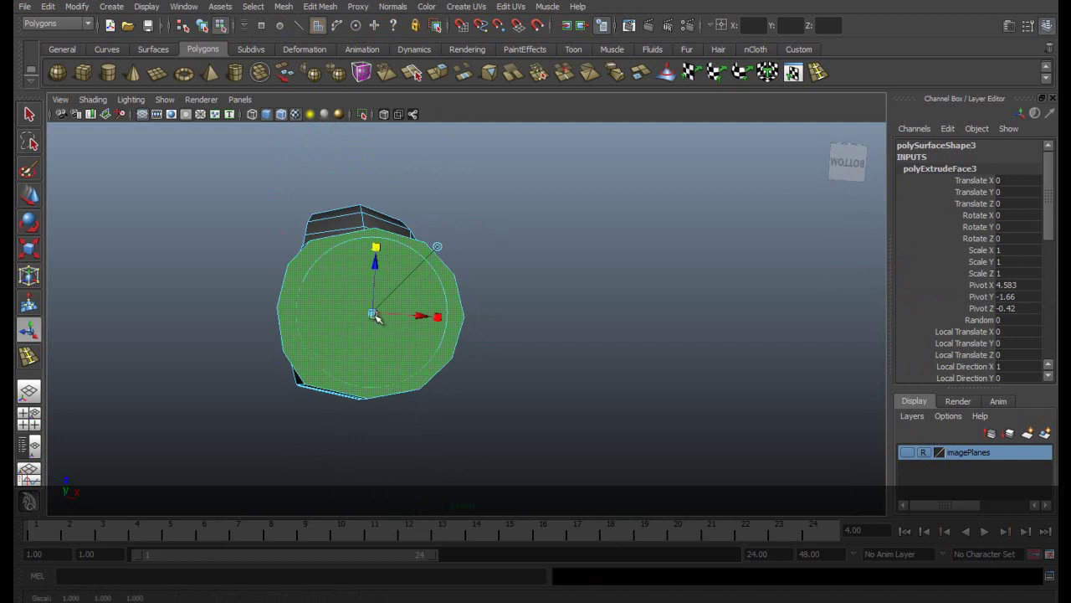
pyautogui.moveTo(374, 315); pyautogui.dragTo(355, 308)
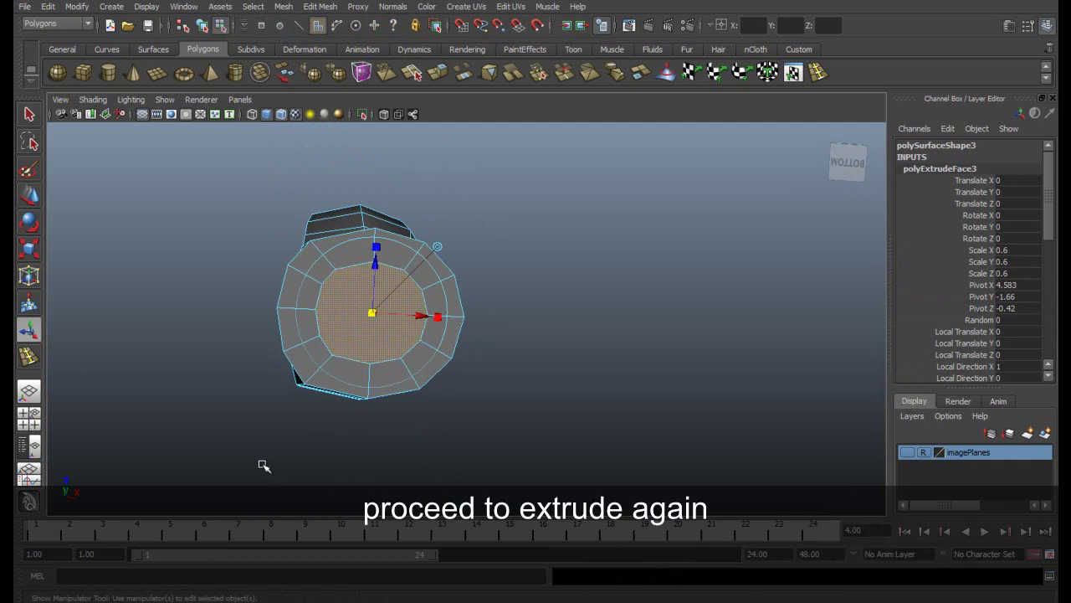
pyautogui.moveTo(376, 311); pyautogui.dragTo(380, 311)
# Step: Extrude the inner wrist face again and push it into the arm with a local Z translation of about -1.031
pyautogui.press('g')
pyautogui.keyDown('alt'); pyautogui.moveTo(434, 251); pyautogui.dragTo(437, 337); pyautogui.keyUp('alt')
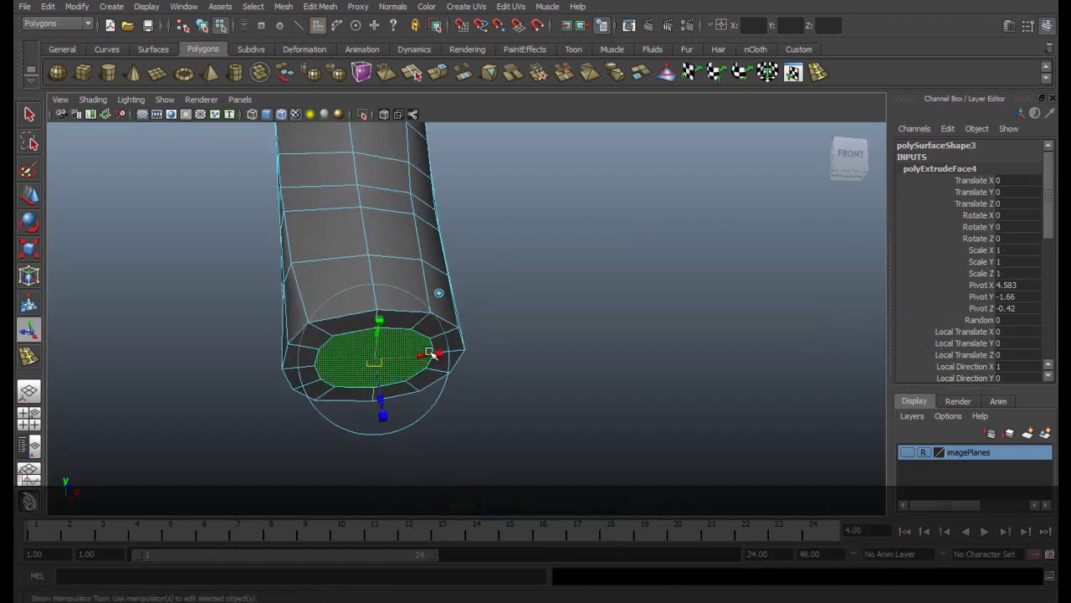
pyautogui.moveTo(381, 390); pyautogui.dragTo(374, 323)
# Step: Switch to the front view, show the imagePlanes layer and turn on X-Ray shading
pyautogui.press('space')
pyautogui.moveTo(351, 187); pyautogui.dragTo(353, 204)
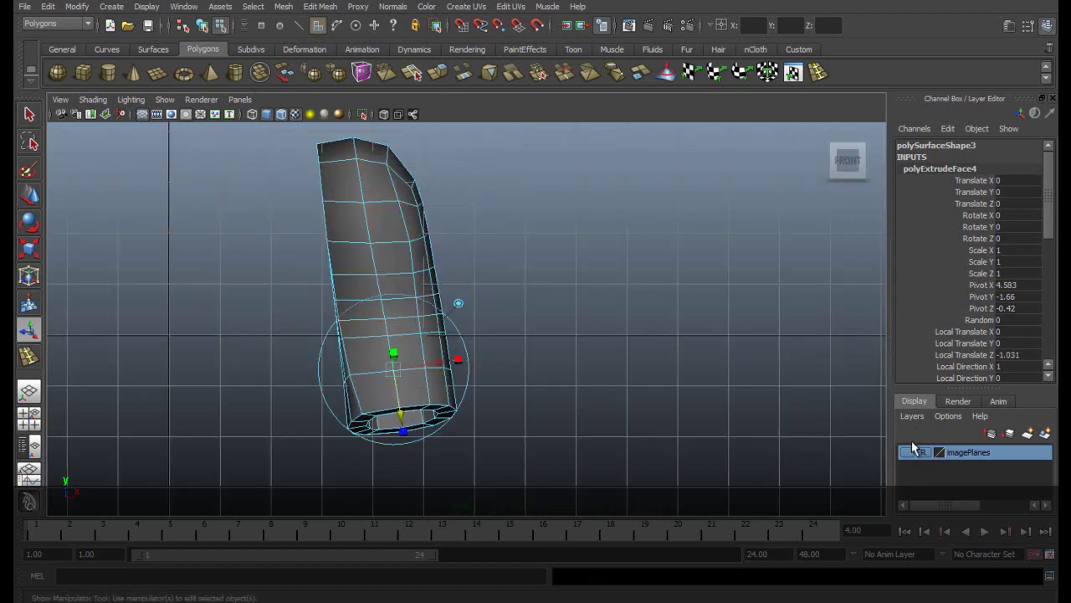
pyautogui.click(908, 452)
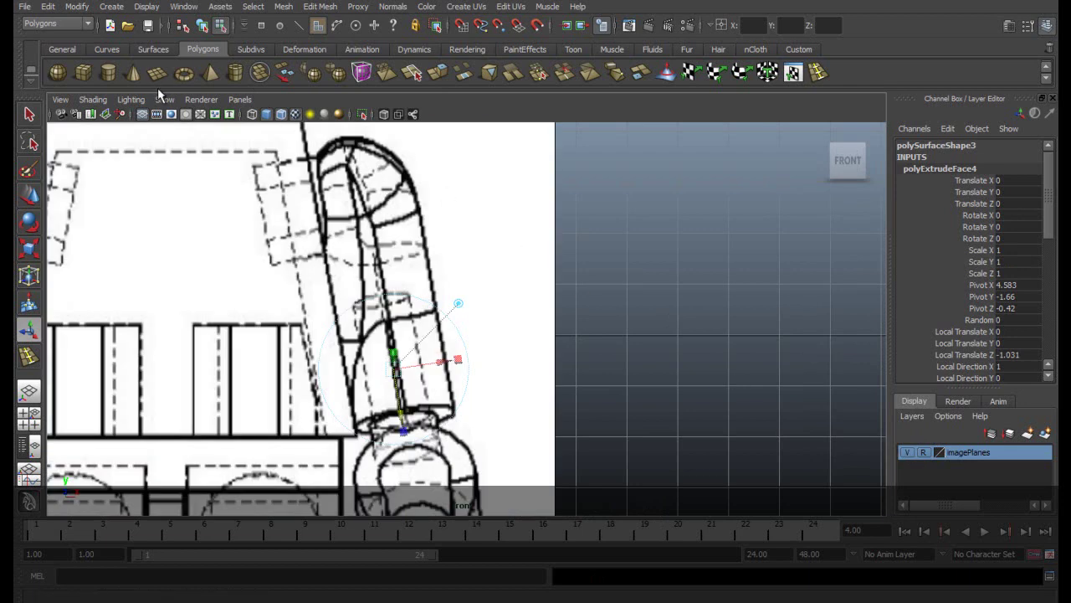
pyautogui.click(93, 100)
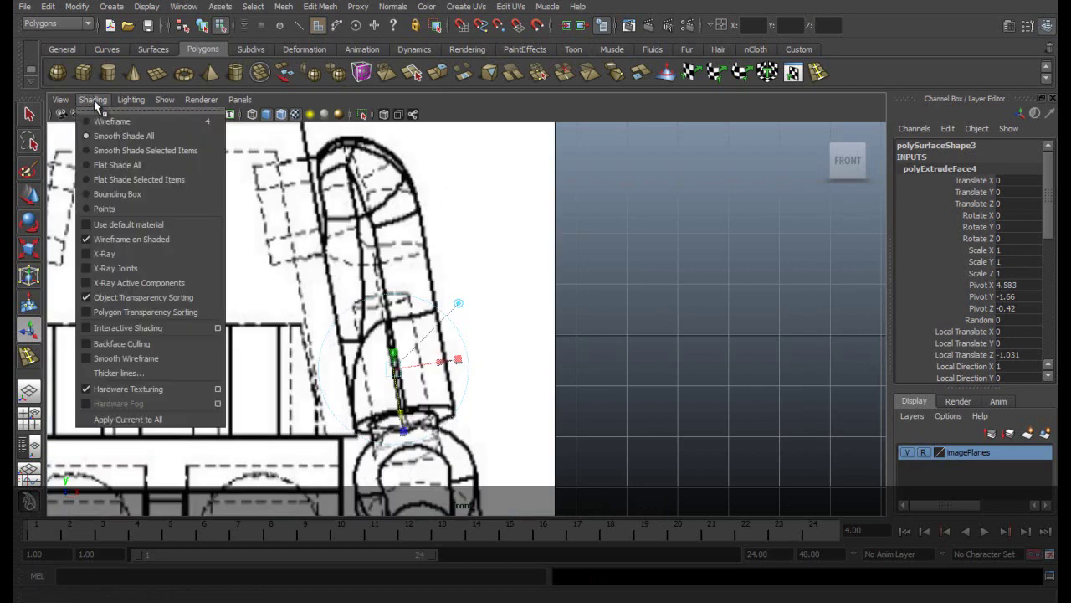
pyautogui.click(134, 240)
# Step: Adjust the wrist recess extrusion against the front reference to a local Z translation of about -0.712
pyautogui.keyDown('alt'); pyautogui.moveTo(398, 338); pyautogui.dragTo(388, 279, button='middle'); pyautogui.keyUp('alt')
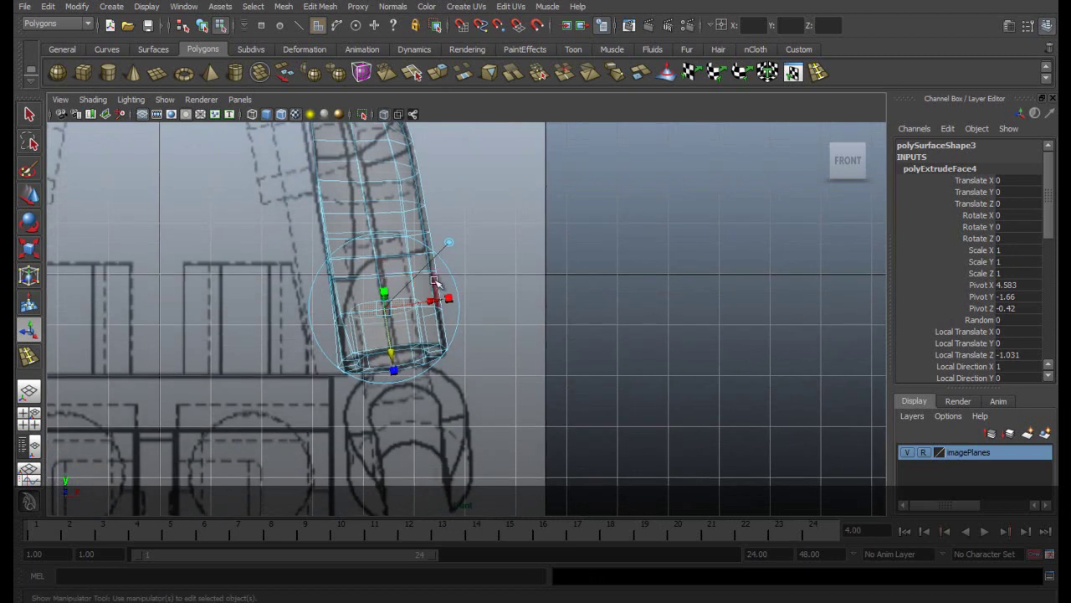
pyautogui.keyDown('alt'); pyautogui.moveTo(423, 280); pyautogui.dragTo(448, 291, button='right'); pyautogui.keyUp('alt')
pyautogui.moveTo(374, 346)
pyautogui.mouseDown()
pyautogui.moveTo(362, 265)
pyautogui.moveTo(374, 366)
pyautogui.mouseUp()
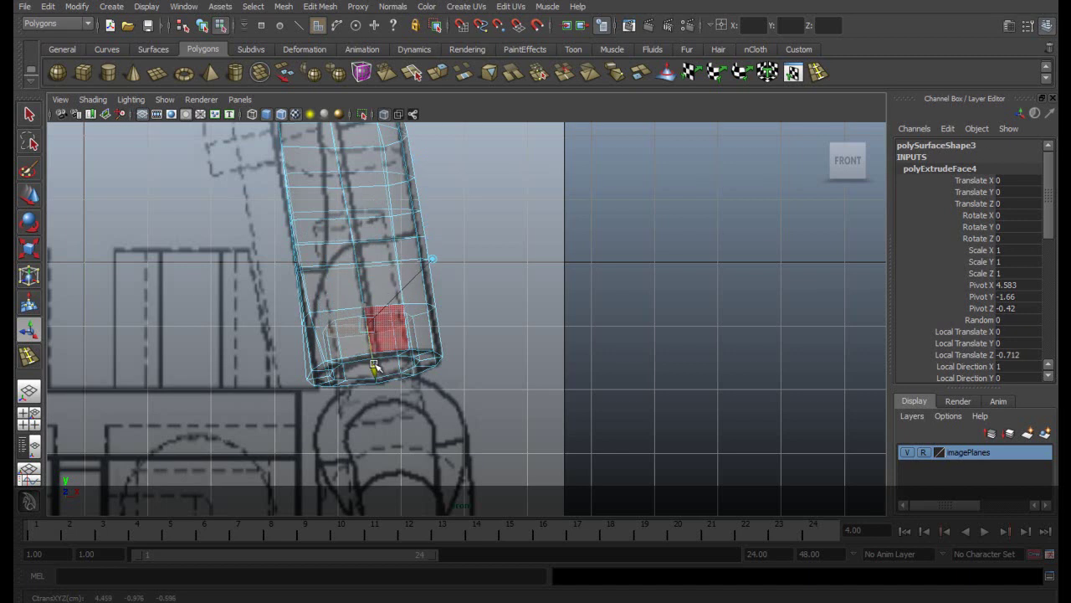
# Step: Return to the perspective view with X-Ray shading off and the imagePlanes layer hidden, and deselect the arm in object mode
pyautogui.click(28, 391)
pyautogui.click(93, 99)
pyautogui.click(118, 254)
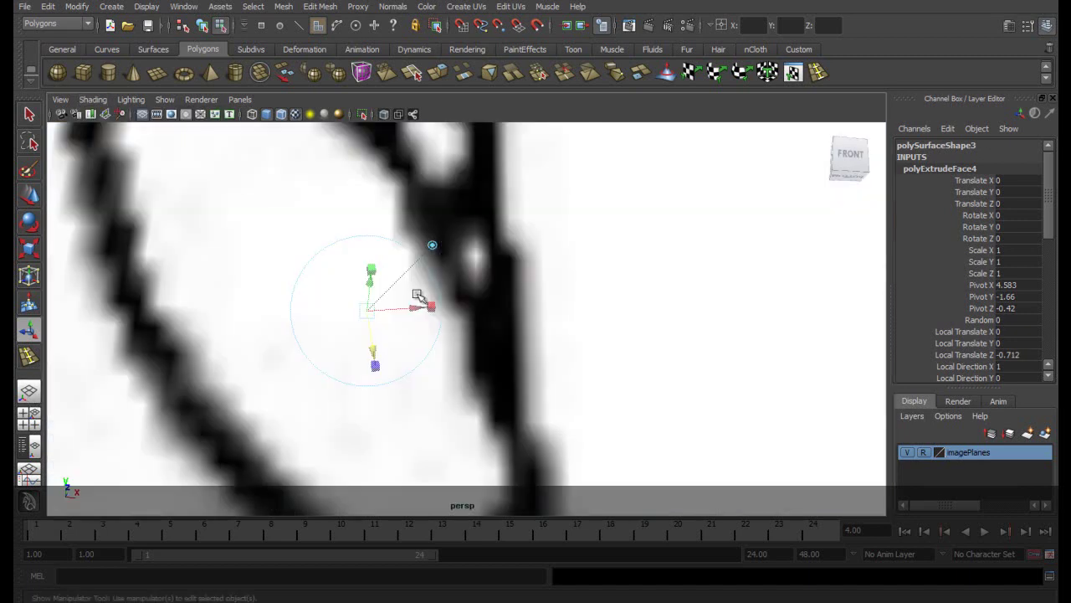
pyautogui.click(908, 452)
pyautogui.keyDown('alt'); pyautogui.moveTo(603, 354); pyautogui.dragTo(358, 205); pyautogui.keyUp('alt')
pyautogui.moveTo(358, 205); pyautogui.dragTo(422, 185, button='right')
pyautogui.click(483, 183)
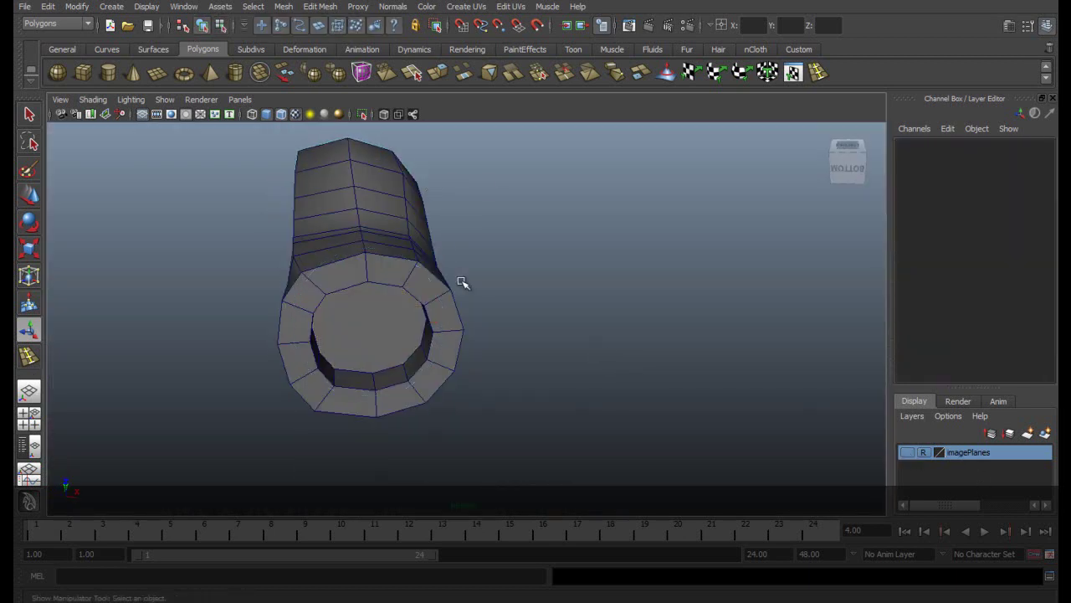
pyautogui.scroll(4, 407, 267)
pyautogui.moveTo(359, 271); pyautogui.dragTo(358, 234, button='right')
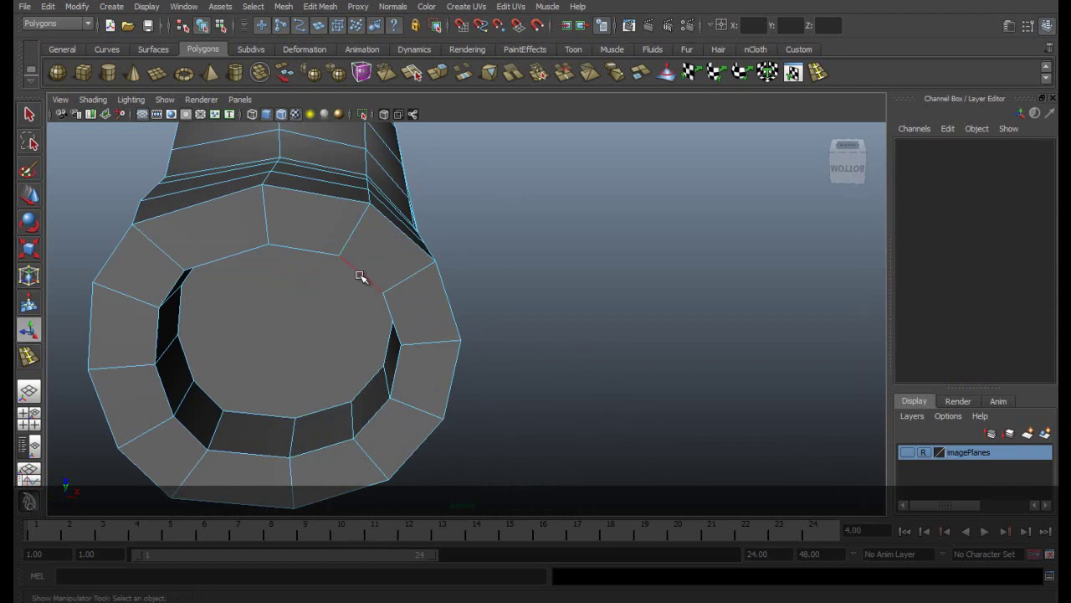
pyautogui.doubleClick(365, 282)
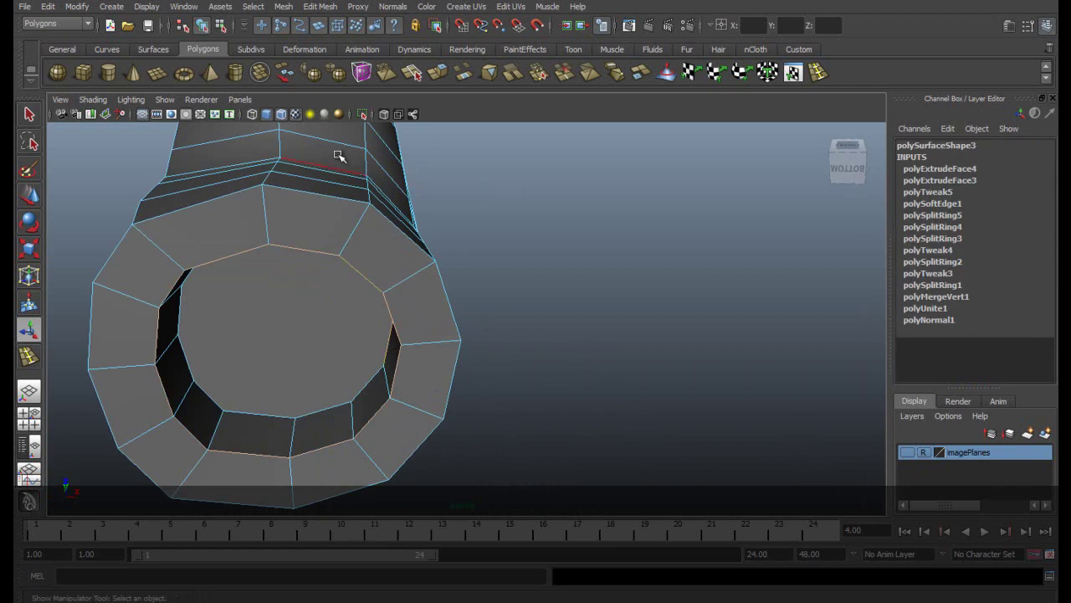
pyautogui.moveTo(405, 253)
pyautogui.keyDown('alt'); pyautogui.mouseDown()
pyautogui.moveTo(376, 277)
pyautogui.moveTo(405, 270)
pyautogui.mouseUp(); pyautogui.keyUp('alt')
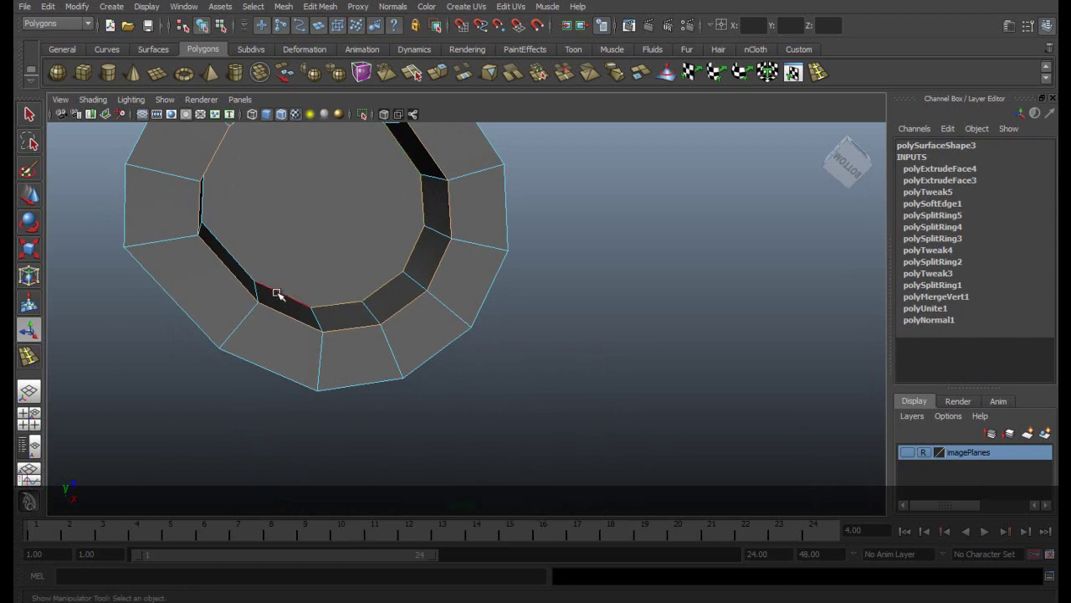
# Step: Delete the face that closes the inner end of the wrist recess
pyautogui.moveTo(303, 194); pyautogui.dragTo(309, 207, button='right')
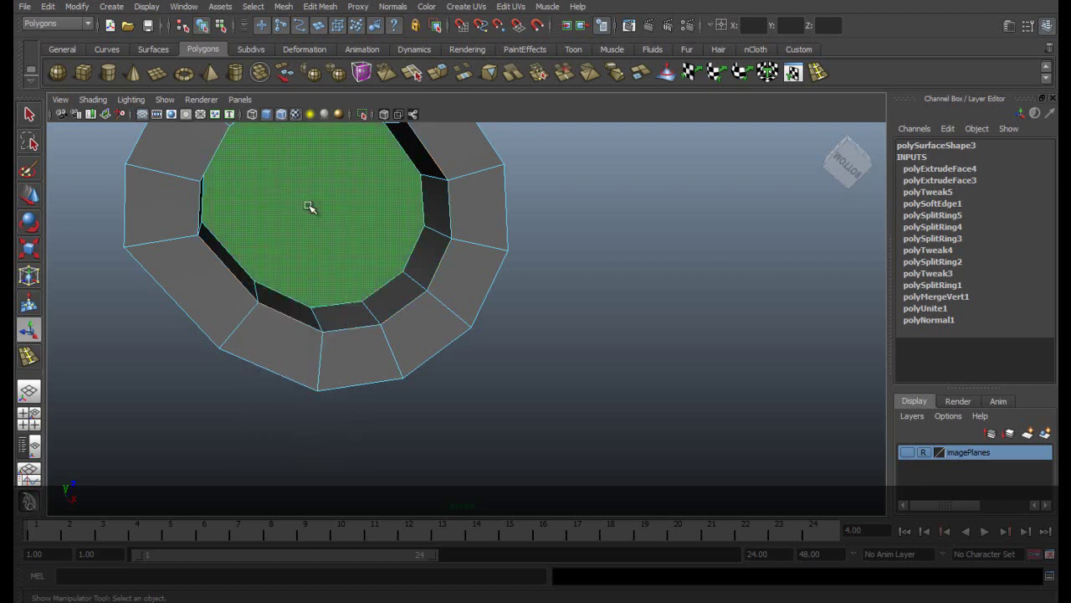
pyautogui.press('Delete')
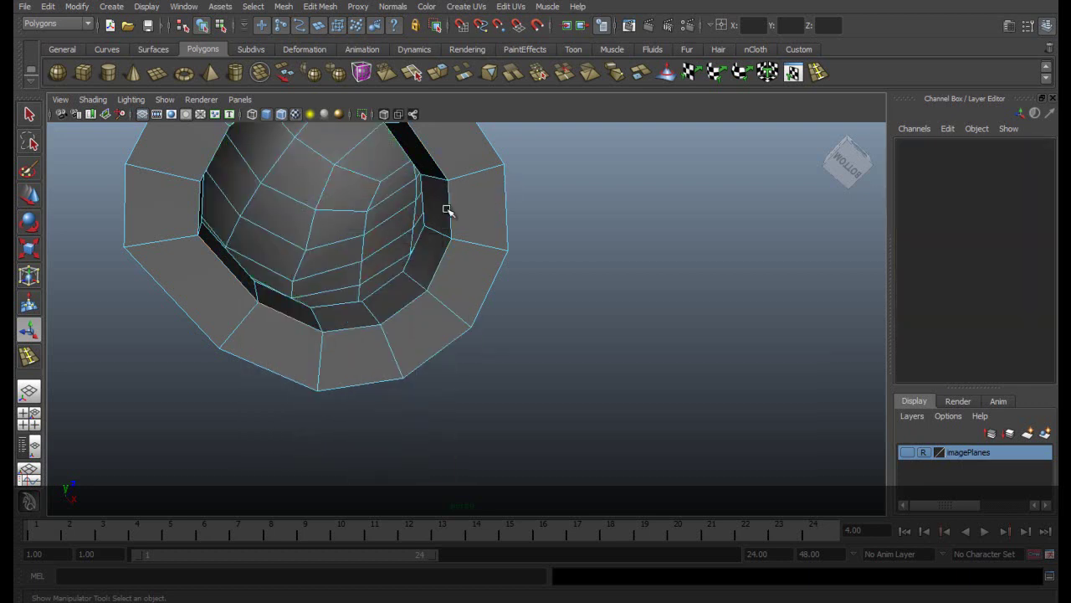
# Step: Bevel the inner edge loop of the wrist opening's rim with an offset of 0.04
pyautogui.doubleClick(449, 211)
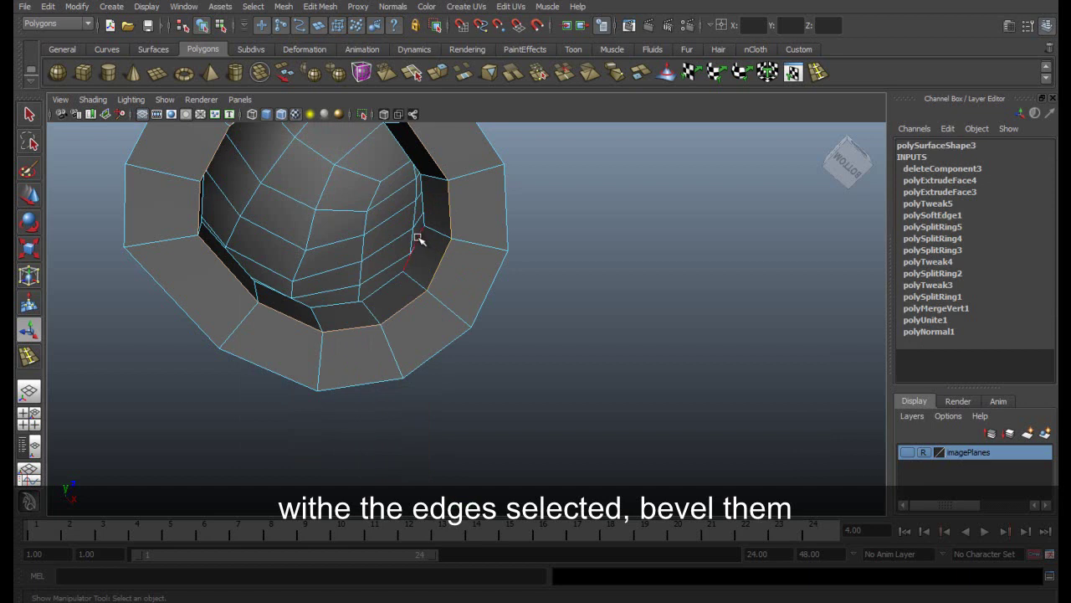
pyautogui.click(320, 7)
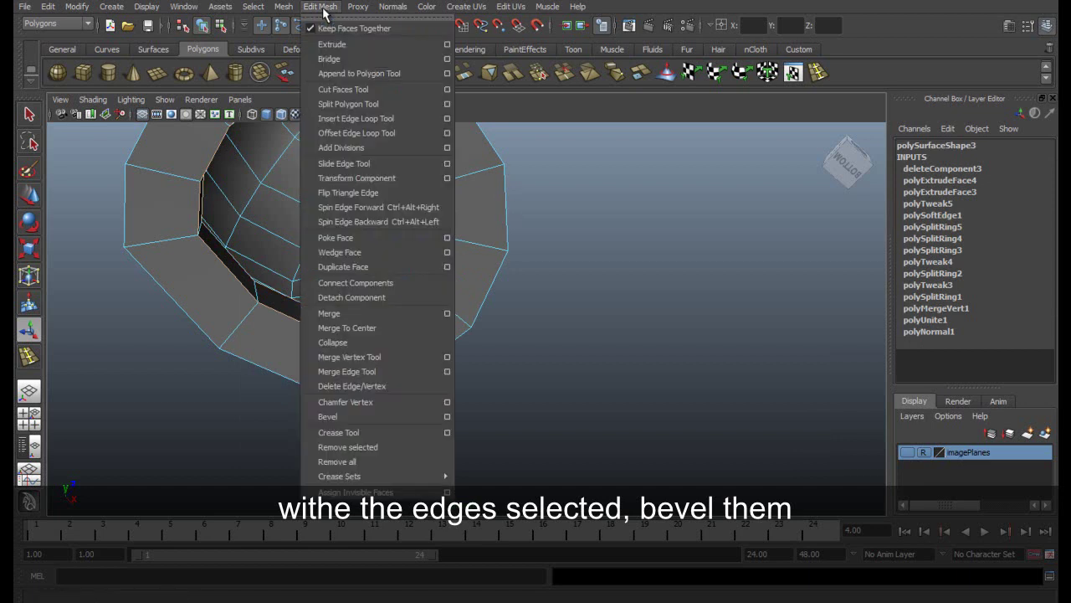
pyautogui.click(355, 416)
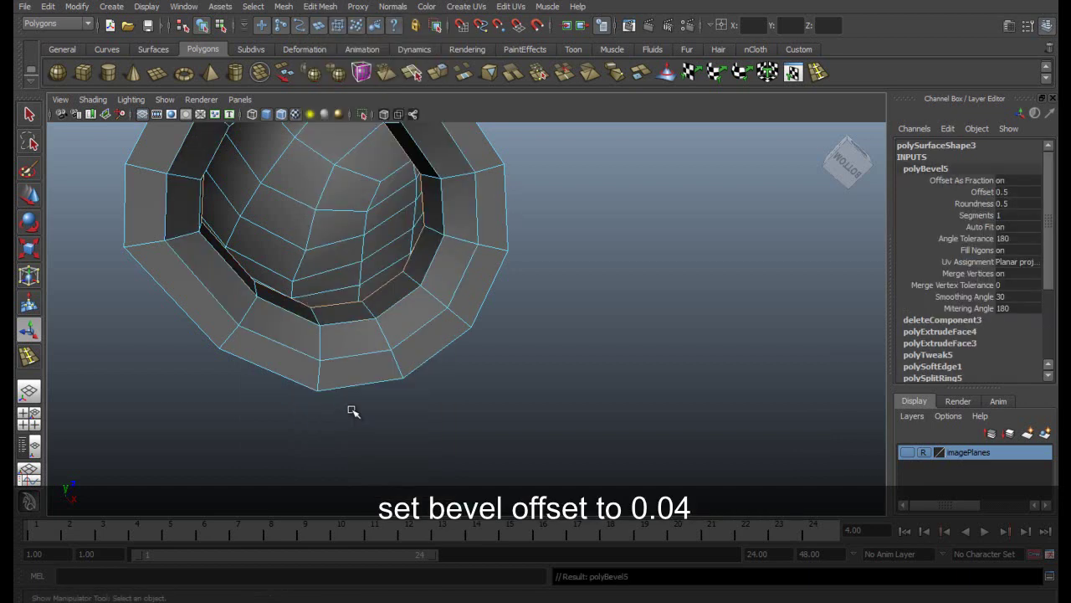
pyautogui.click(1021, 191)
pyautogui.write('0.04')
pyautogui.press('Return')
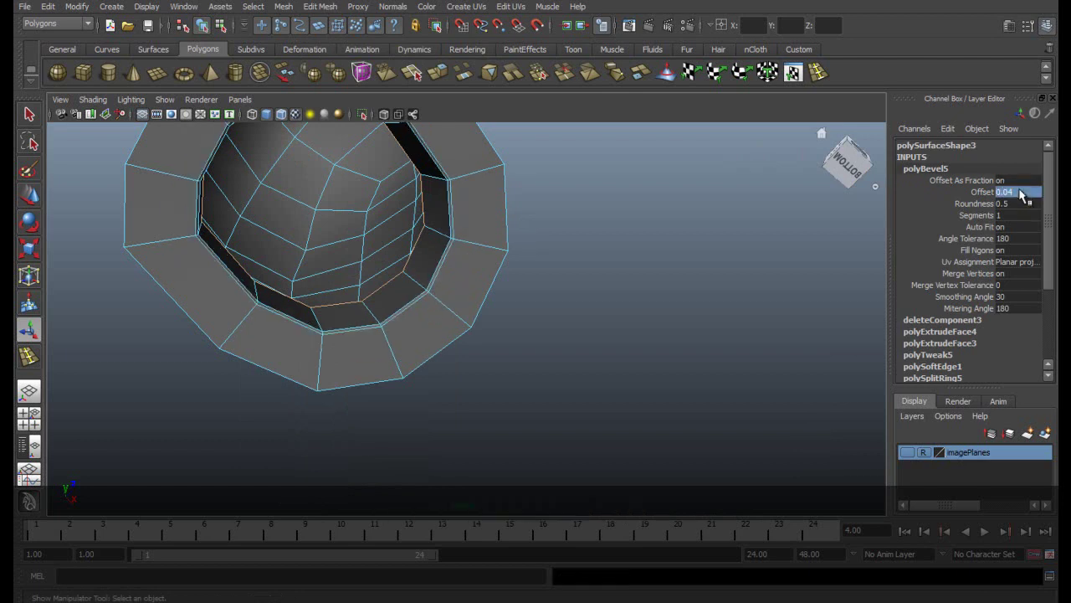
# Step: Bevel the outer edge loop around the wrist end of the arm with an offset of 0.04
pyautogui.keyDown('alt'); pyautogui.moveTo(447, 234); pyautogui.dragTo(615, 303); pyautogui.keyUp('alt')
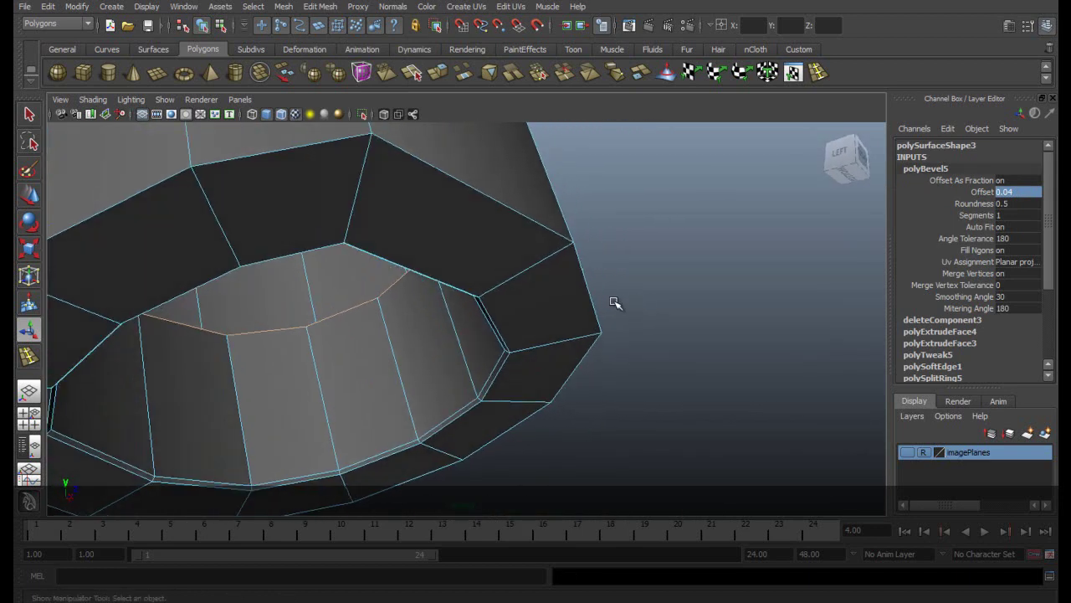
pyautogui.click(525, 217)
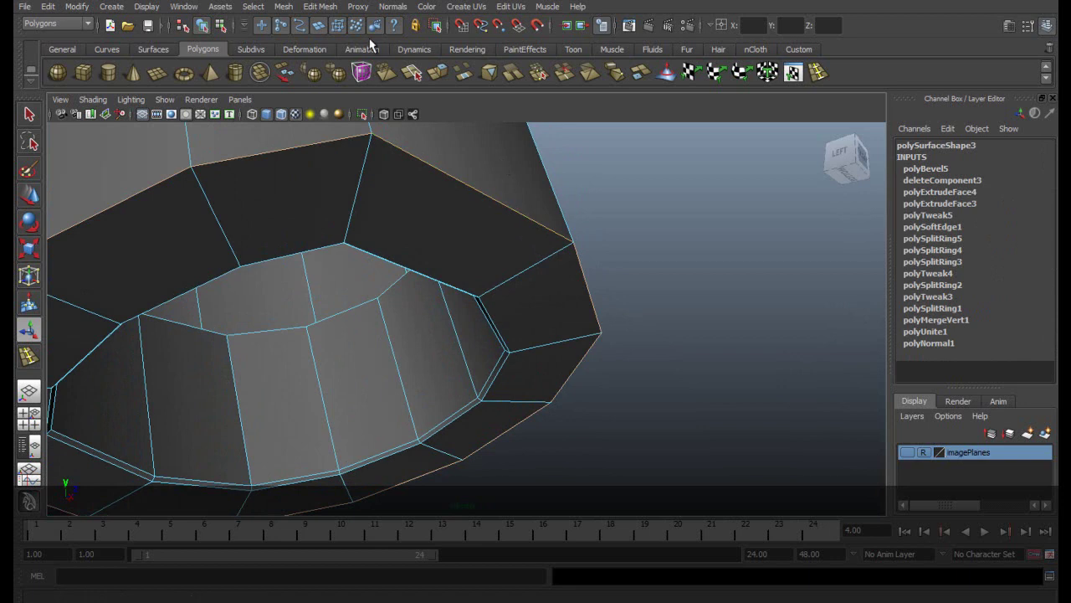
pyautogui.click(319, 7)
pyautogui.click(372, 415)
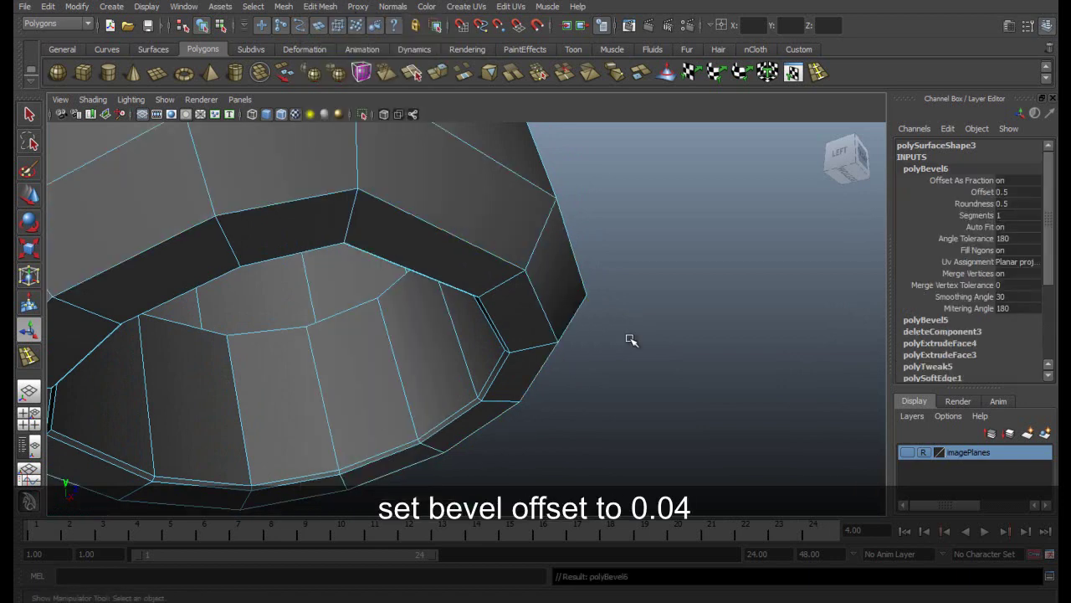
pyautogui.doubleClick(1004, 191)
pyautogui.write('0')
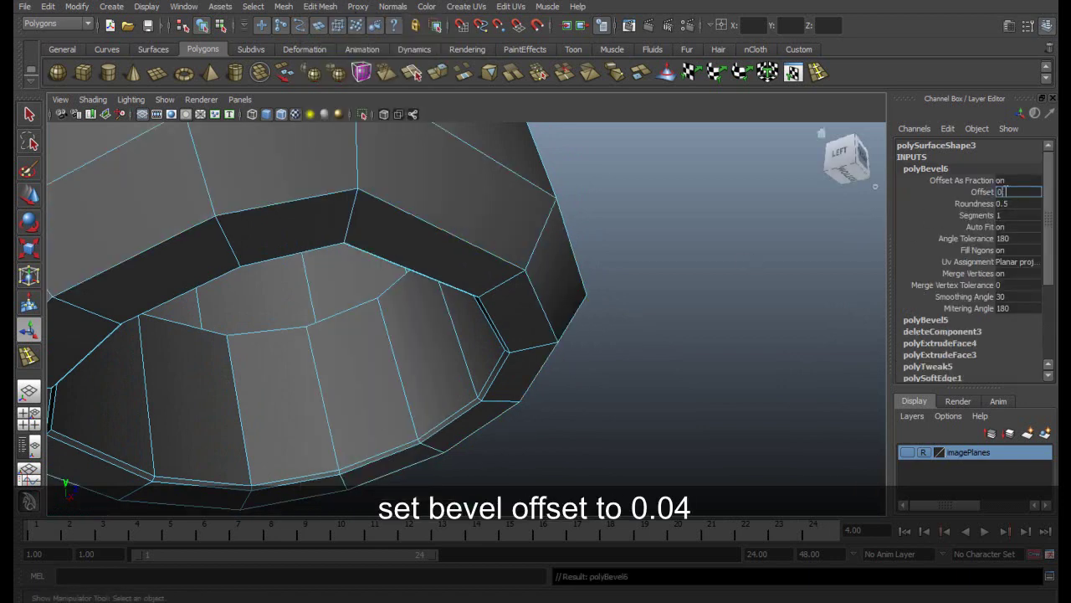
pyautogui.write('.04')
pyautogui.press('Return')
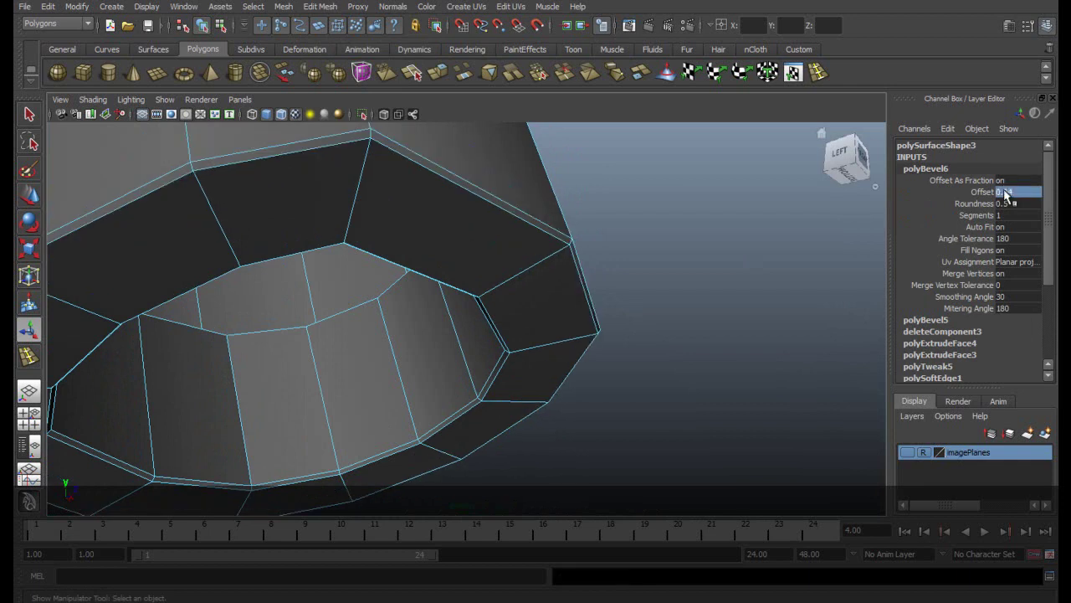
# Step: Preview the arm smoothed in object mode, turn off Wireframe on Shaded, and inspect its surface from several sides
pyautogui.keyDown('alt'); pyautogui.moveTo(595, 301); pyautogui.dragTo(435, 274); pyautogui.keyUp('alt')
pyautogui.moveTo(435, 273); pyautogui.dragTo(466, 256, button='right')
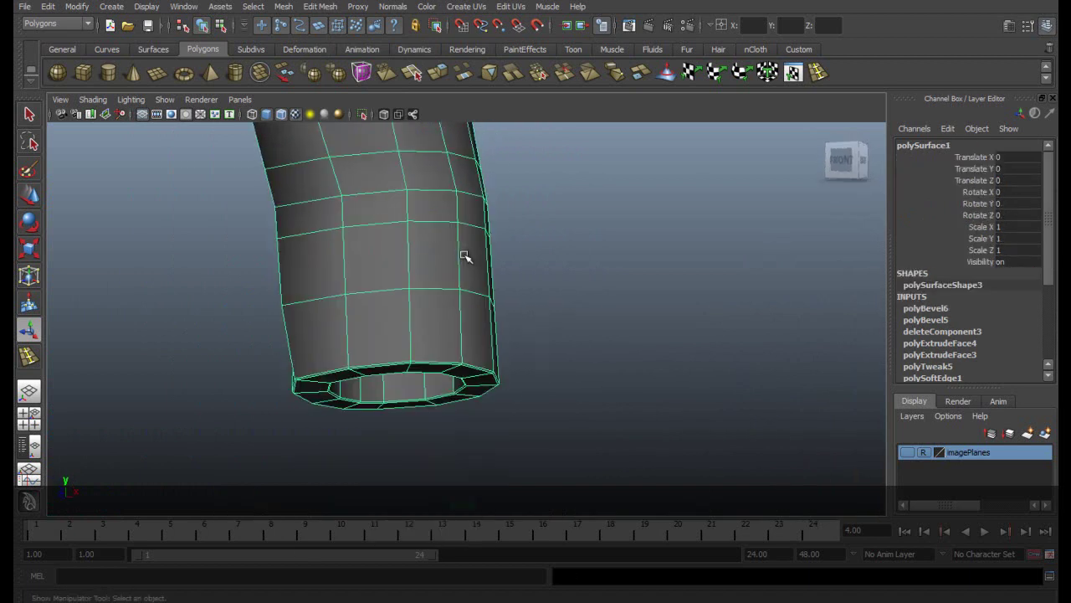
pyautogui.press('3')
pyautogui.click(568, 285)
pyautogui.keyDown('alt'); pyautogui.moveTo(514, 256); pyautogui.dragTo(454, 282); pyautogui.keyUp('alt')
pyautogui.click(94, 100)
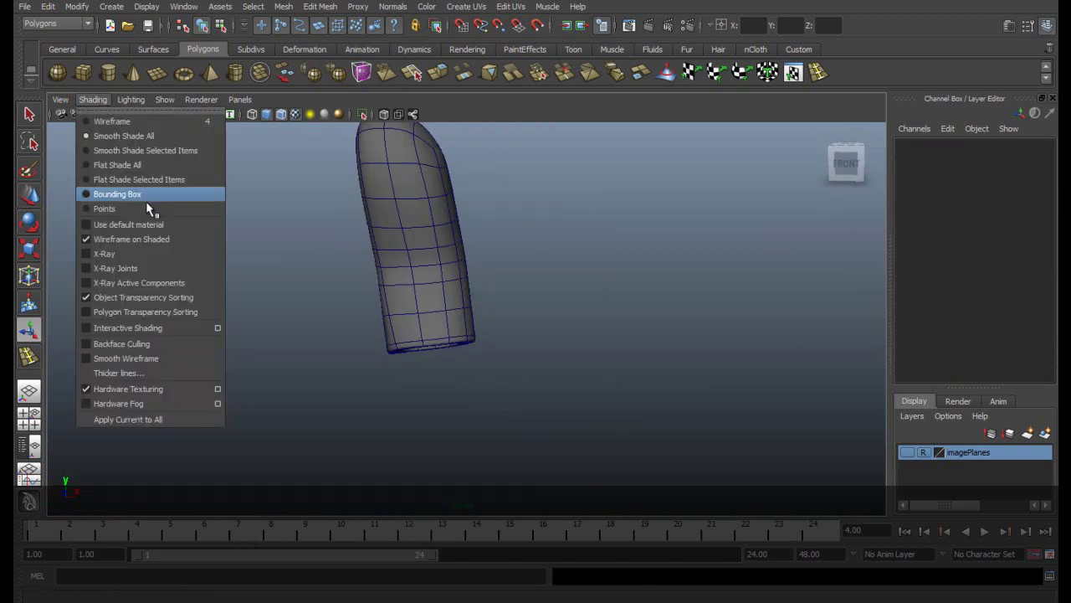
pyautogui.click(162, 242)
pyautogui.moveTo(522, 243)
pyautogui.keyDown('alt'); pyautogui.mouseDown()
pyautogui.moveTo(524, 159)
pyautogui.moveTo(524, 197)
pyautogui.moveTo(418, 287)
pyautogui.moveTo(380, 269)
pyautogui.mouseUp(); pyautogui.keyUp('alt')
pyautogui.keyDown('alt'); pyautogui.moveTo(473, 241); pyautogui.dragTo(439, 347); pyautogui.keyUp('alt')
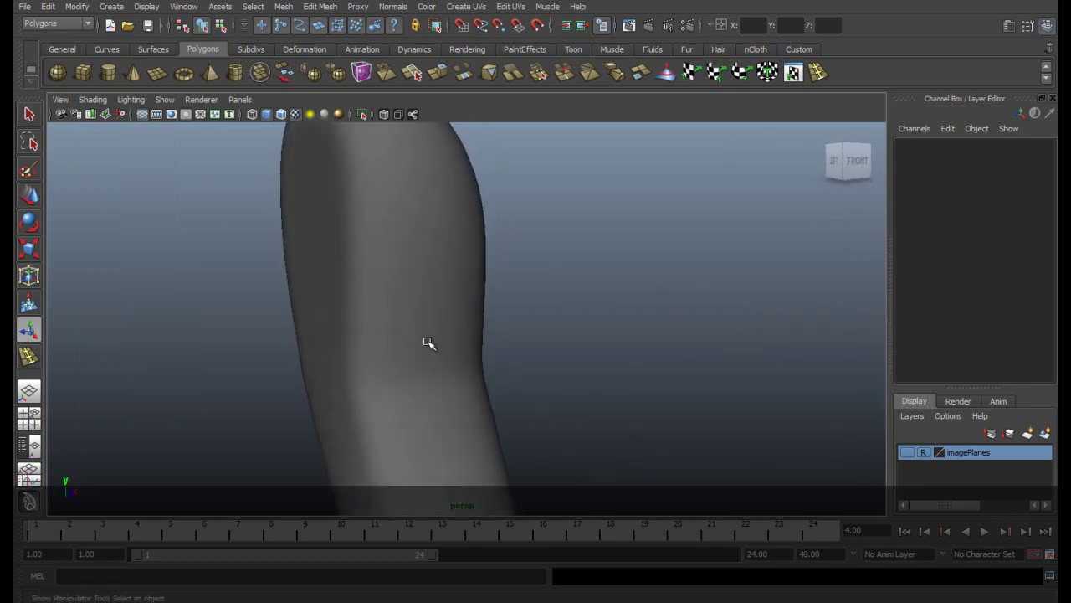
pyautogui.keyDown('alt'); pyautogui.moveTo(600, 417); pyautogui.dragTo(491, 335, button='right'); pyautogui.keyUp('alt')
pyautogui.keyDown('alt'); pyautogui.moveTo(491, 334); pyautogui.dragTo(349, 287); pyautogui.keyUp('alt')
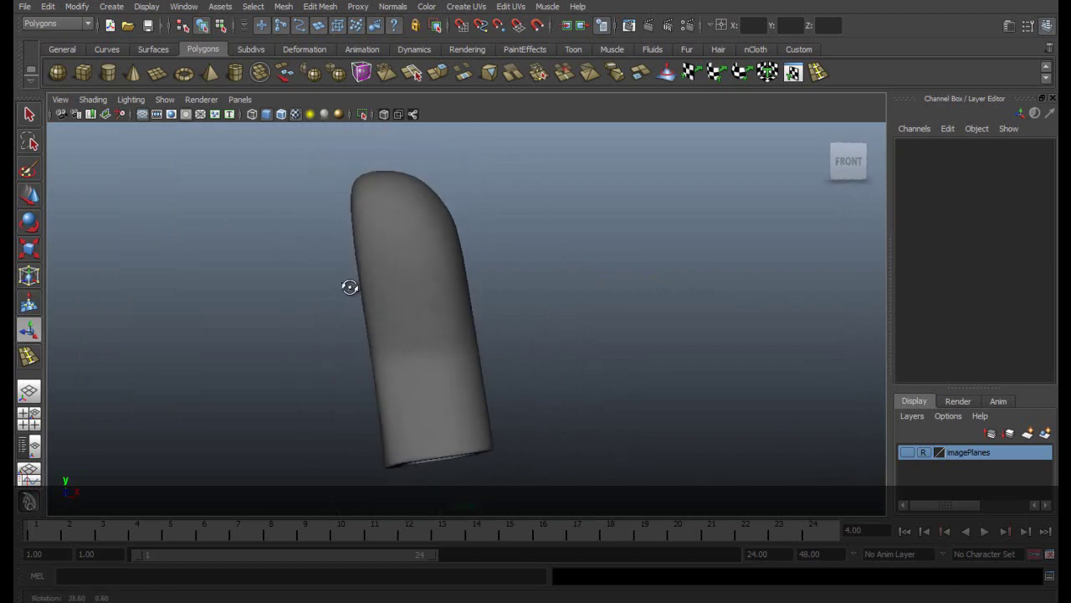
# Step: Return the arm to unsmoothed display in the front view, show the imagePlanes layer and turn on X-Ray shading
pyautogui.click(404, 276)
pyautogui.press('1')
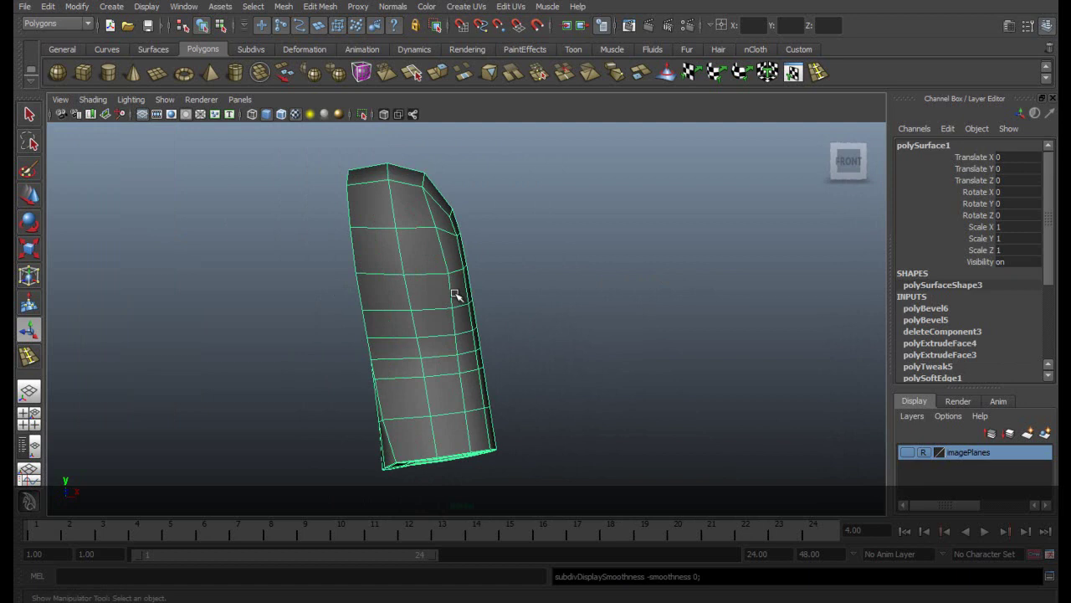
pyautogui.press('space')
pyautogui.moveTo(442, 285); pyautogui.dragTo(452, 322)
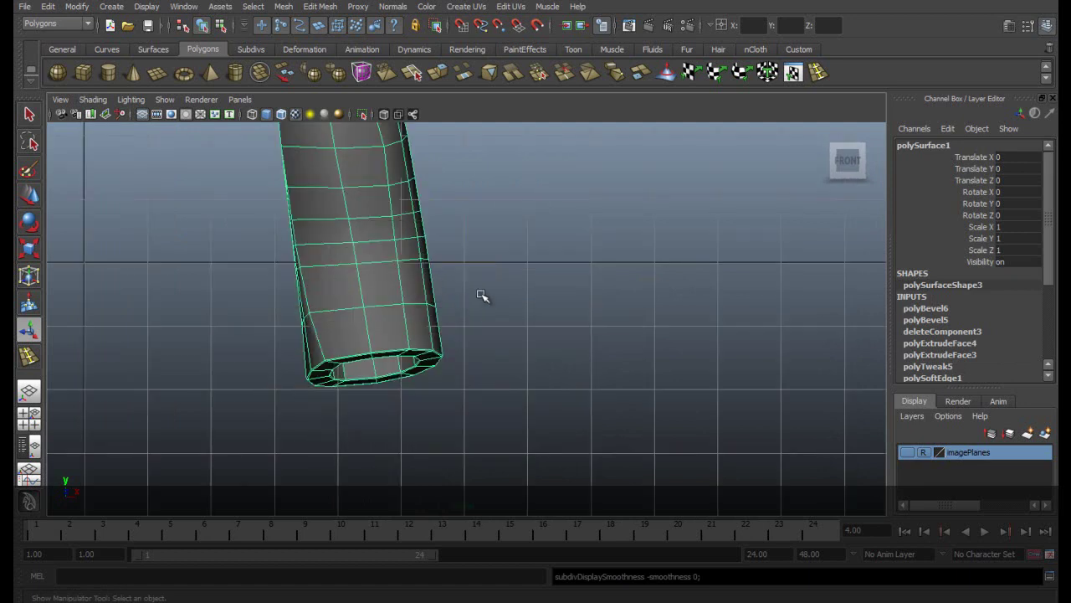
pyautogui.keyDown('alt'); pyautogui.moveTo(450, 242); pyautogui.dragTo(507, 260, button='middle'); pyautogui.keyUp('alt')
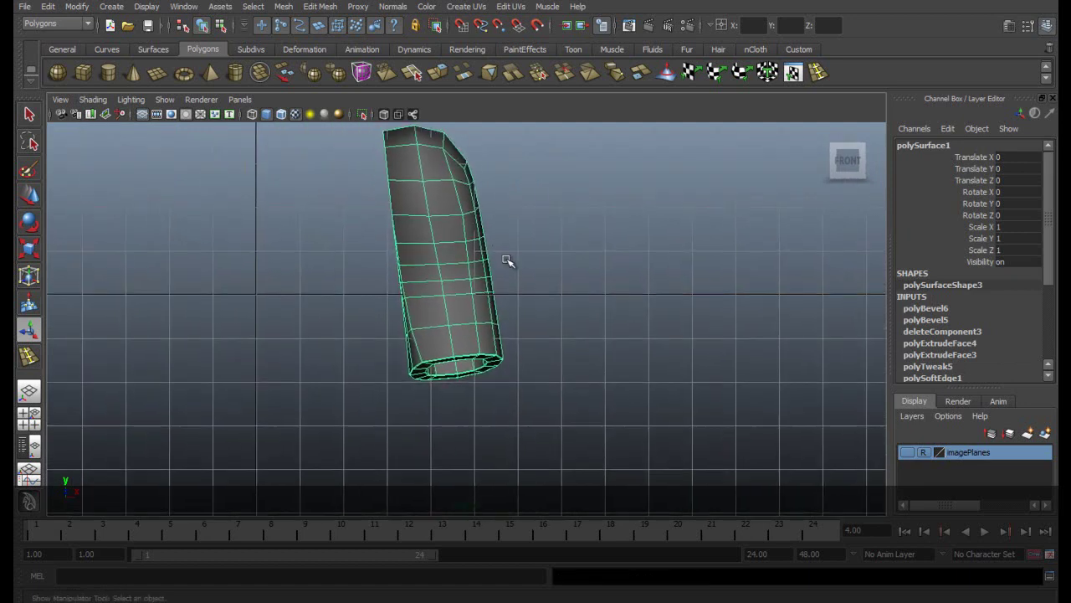
pyautogui.click(911, 452)
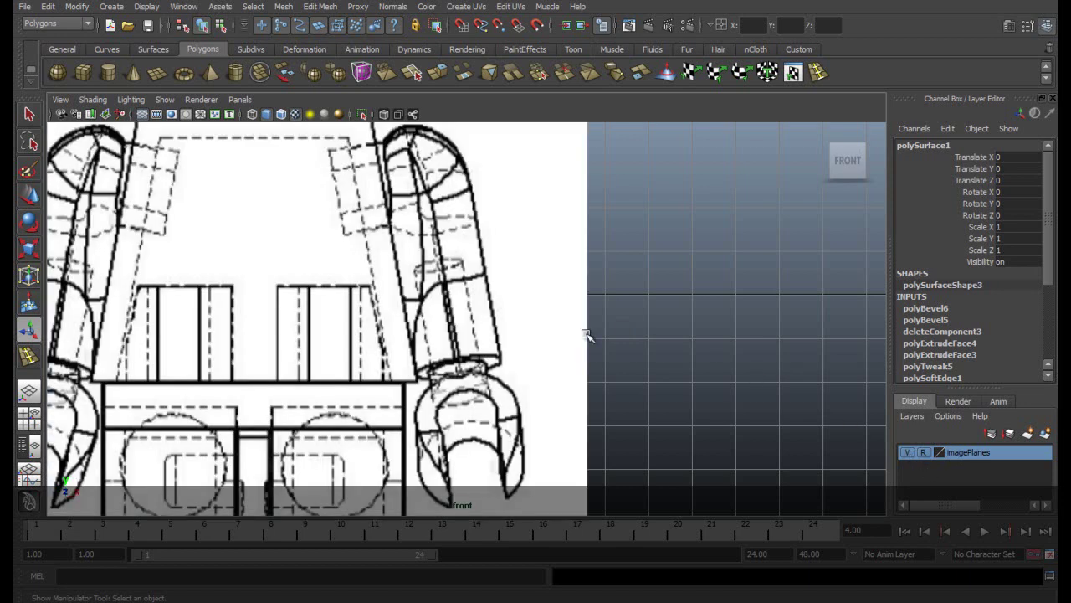
pyautogui.click(93, 98)
pyautogui.click(130, 251)
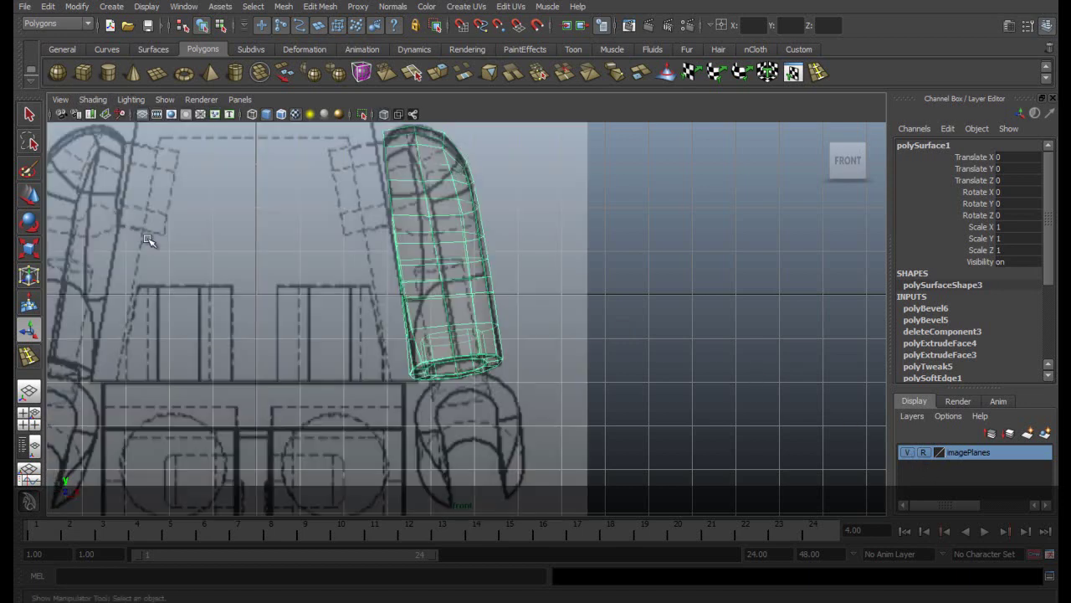
# Step: Shift the vertices along the arm's outer side, plus one neighbouring upper-arm vertex, slightly inward along X to follow the front reference
pyautogui.keyDown('alt'); pyautogui.moveTo(532, 238); pyautogui.dragTo(523, 343, button='middle'); pyautogui.keyUp('alt')
pyautogui.scroll(5, 523, 343)
pyautogui.moveTo(469, 283); pyautogui.dragTo(459, 262, button='right')
pyautogui.moveTo(479, 303); pyautogui.dragTo(510, 285)
pyautogui.press('w')
pyautogui.moveTo(438, 192); pyautogui.dragTo(502, 302)
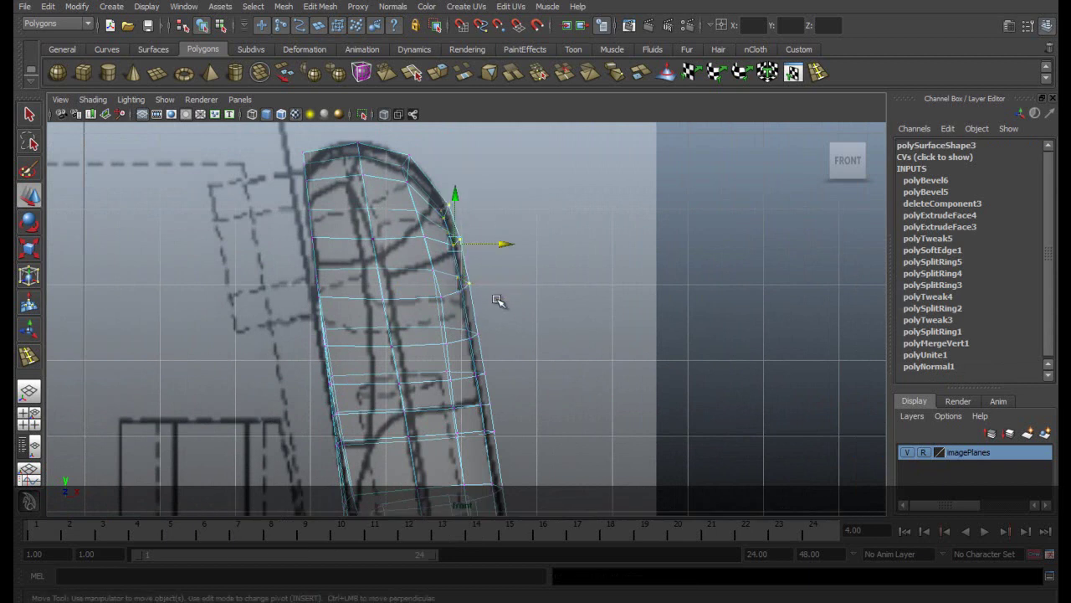
pyautogui.keyDown('alt'); pyautogui.moveTo(494, 291); pyautogui.dragTo(465, 196, button='middle'); pyautogui.keyUp('alt')
pyautogui.scroll(1, 465, 195)
pyautogui.moveTo(480, 276); pyautogui.dragTo(480, 277)
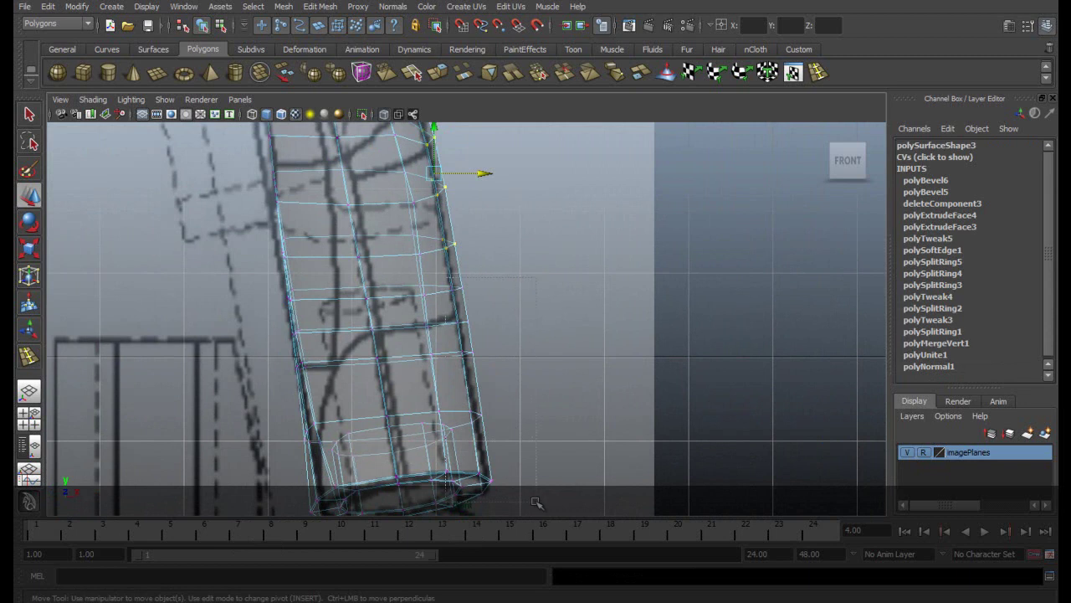
pyautogui.keyDown('shift'); pyautogui.moveTo(525, 401); pyautogui.dragTo(518, 413); pyautogui.keyUp('shift')
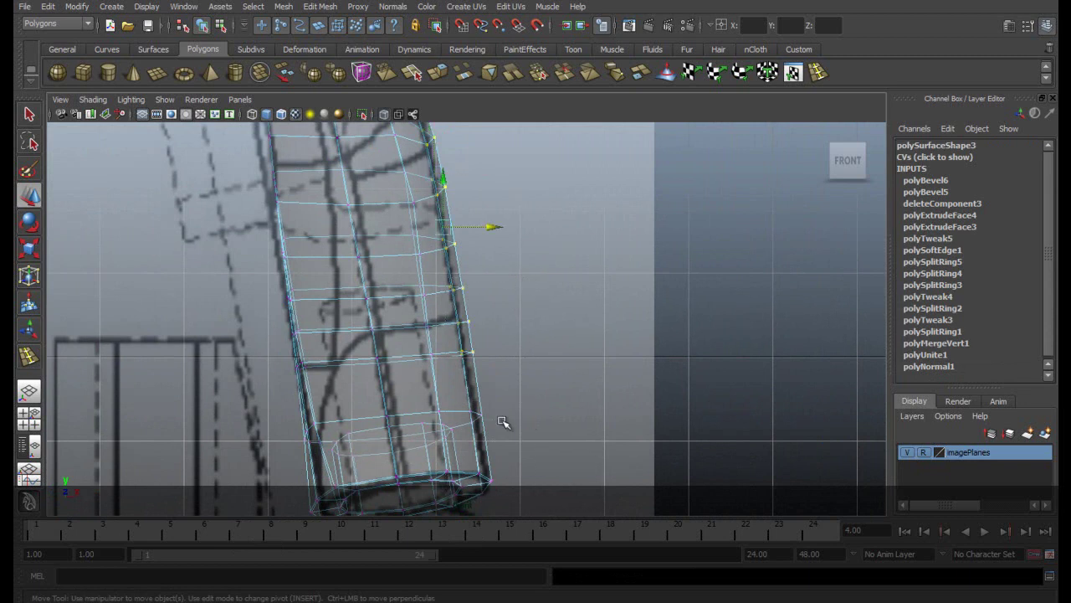
pyautogui.press('Down')
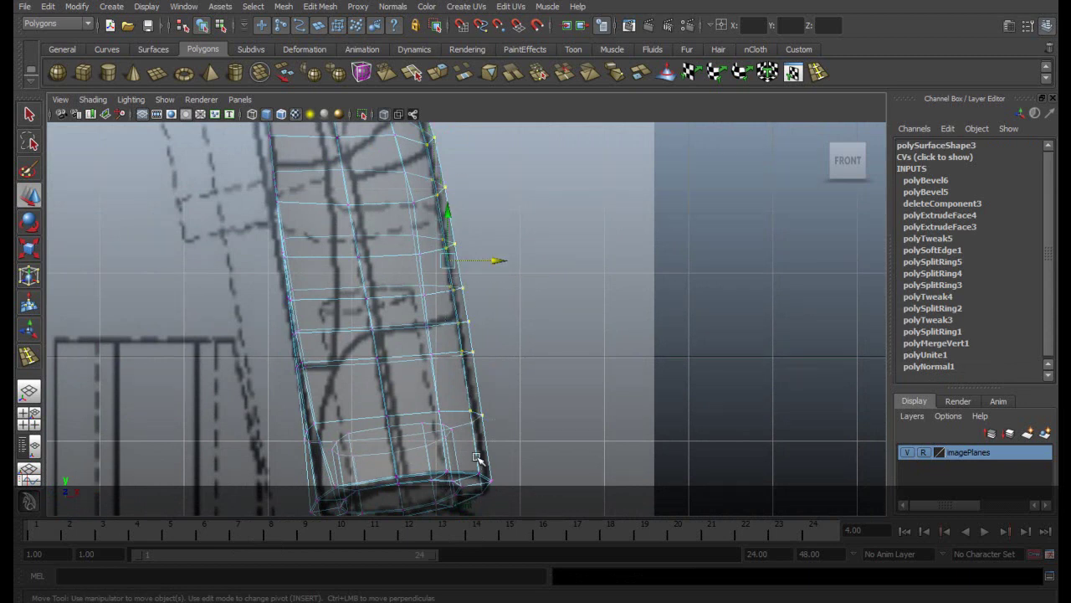
pyautogui.press('Down')
pyautogui.moveTo(500, 297); pyautogui.dragTo(495, 293)
pyautogui.keyDown('alt'); pyautogui.moveTo(505, 234); pyautogui.dragTo(522, 330, button='middle'); pyautogui.keyUp('alt')
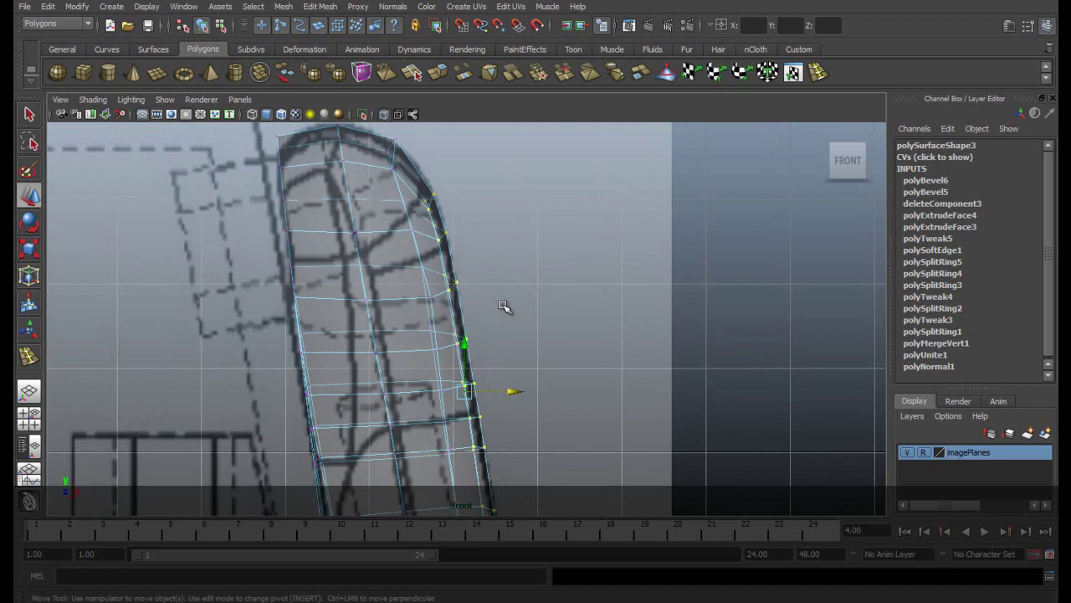
pyautogui.click(432, 297)
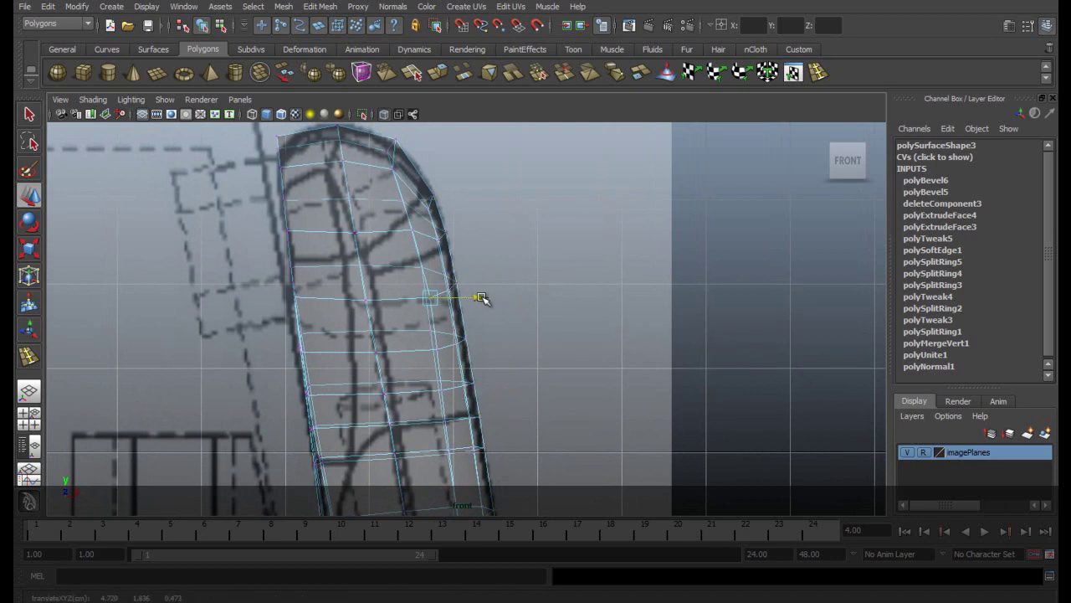
# Step: Turn off X-Ray shading, hide the imagePlanes layer and select the arm in object mode in the perspective view
pyautogui.click(96, 100)
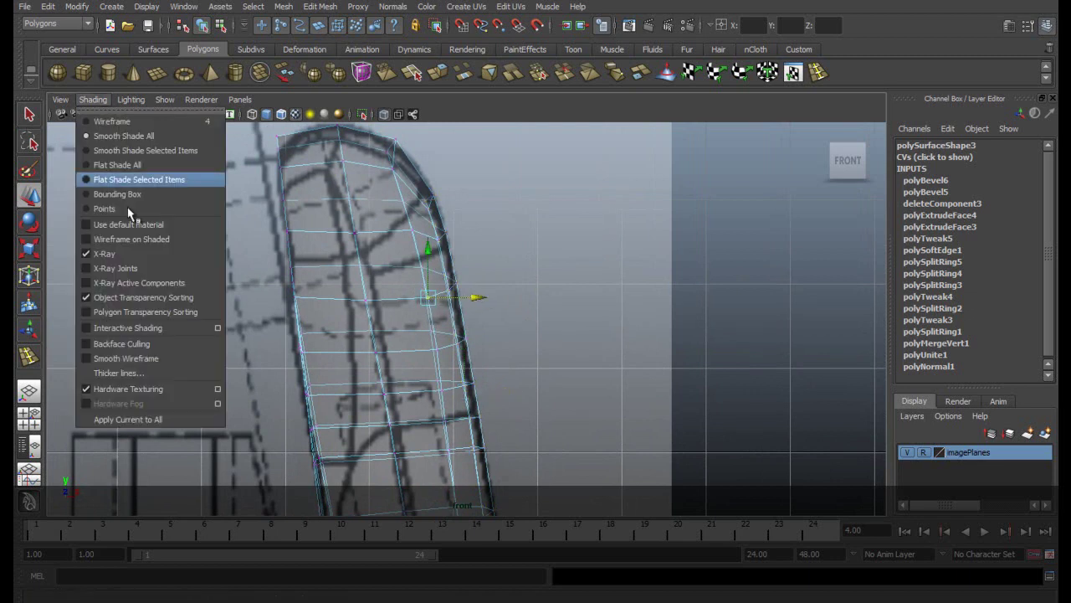
pyautogui.click(135, 250)
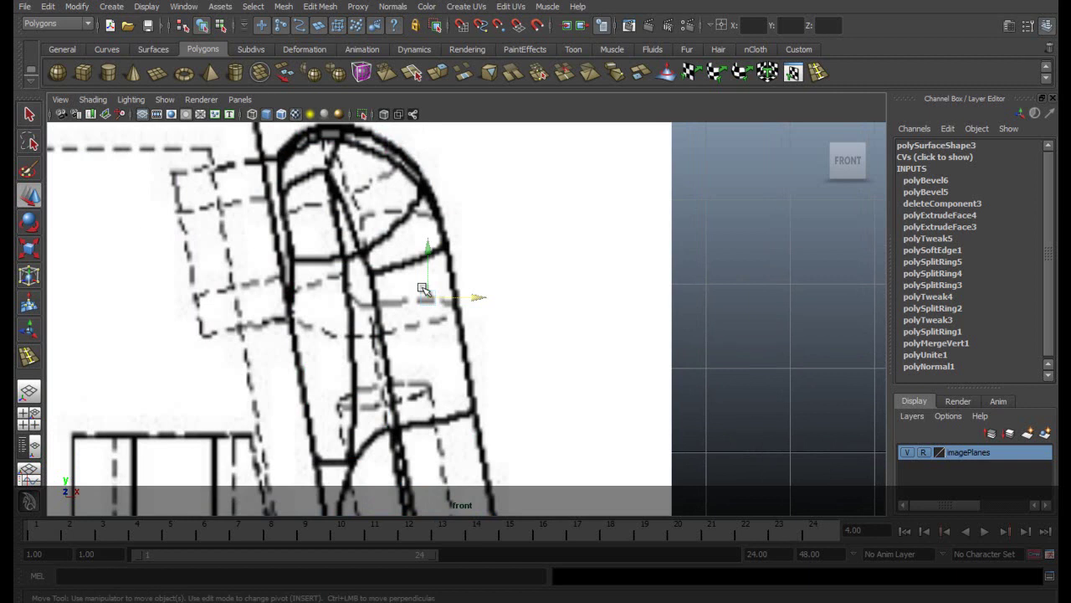
pyautogui.click(914, 452)
pyautogui.moveTo(366, 241); pyautogui.dragTo(422, 222, button='right')
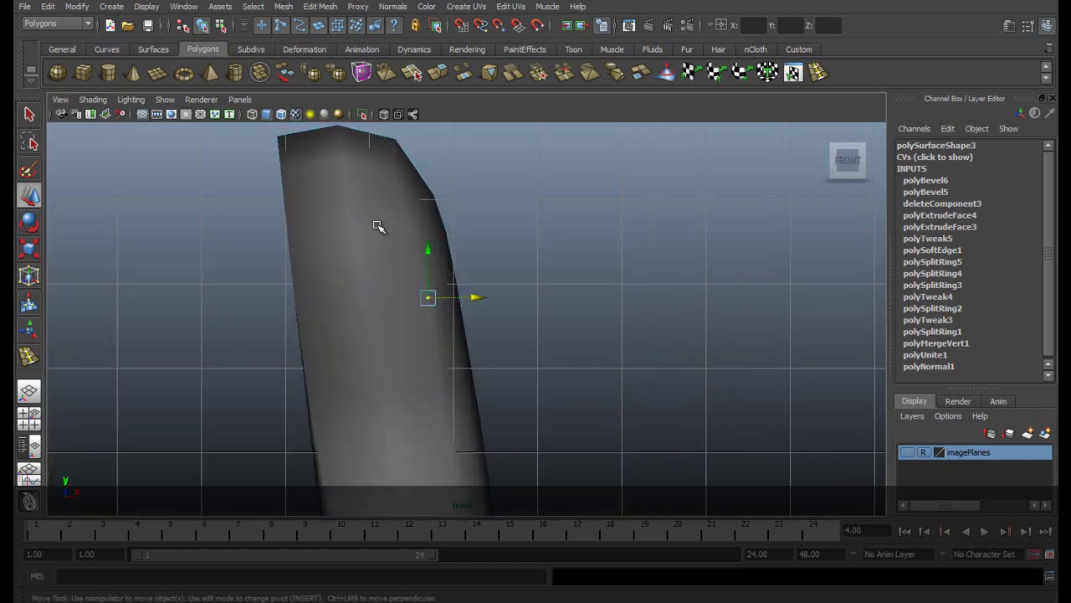
pyautogui.click(380, 228)
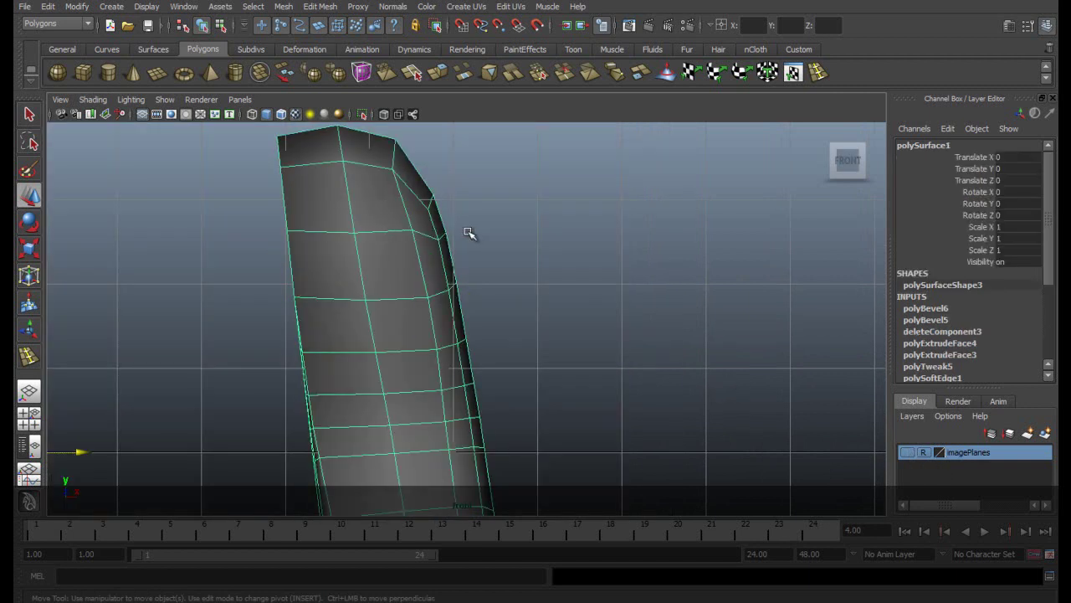
pyautogui.click(30, 389)
# Step: Compare the arm's smoothed and unsmoothed display from several angles, including the wrist opening
pyautogui.keyDown('alt'); pyautogui.moveTo(517, 261); pyautogui.dragTo(400, 275); pyautogui.keyUp('alt')
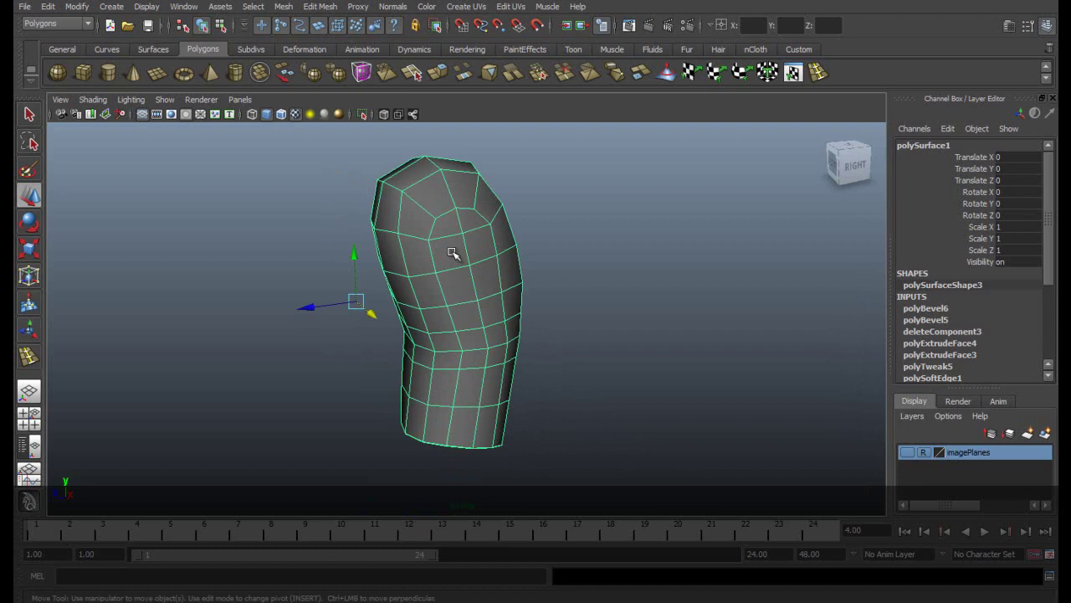
pyautogui.click(574, 265)
pyautogui.keyDown('alt'); pyautogui.moveTo(574, 265); pyautogui.dragTo(483, 206); pyautogui.keyUp('alt')
pyautogui.keyDown('alt'); pyautogui.moveTo(493, 292); pyautogui.dragTo(384, 337); pyautogui.keyUp('alt')
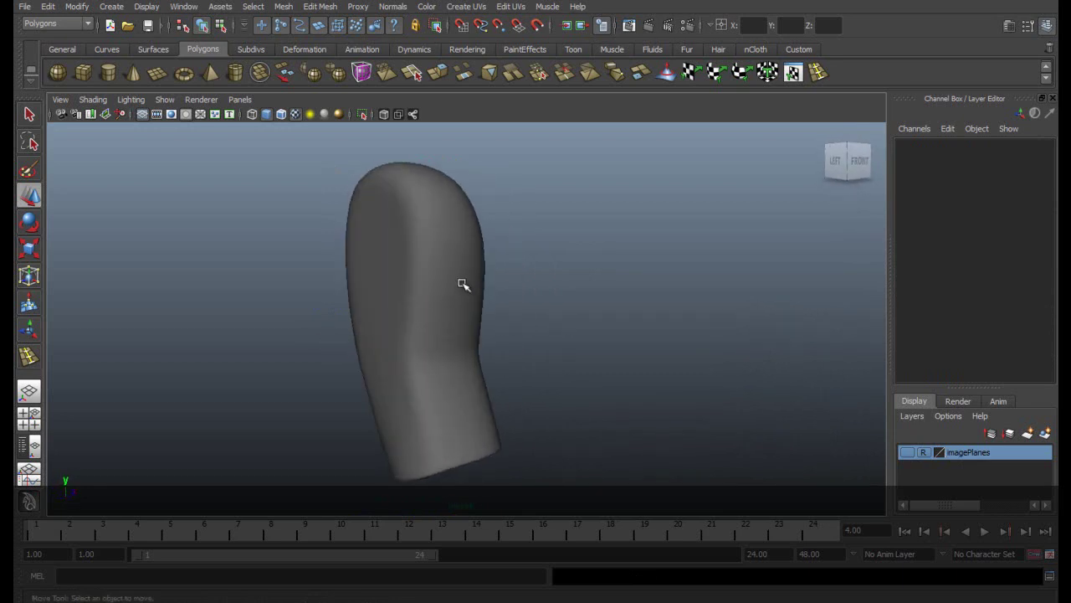
pyautogui.click(464, 285)
pyautogui.press('1')
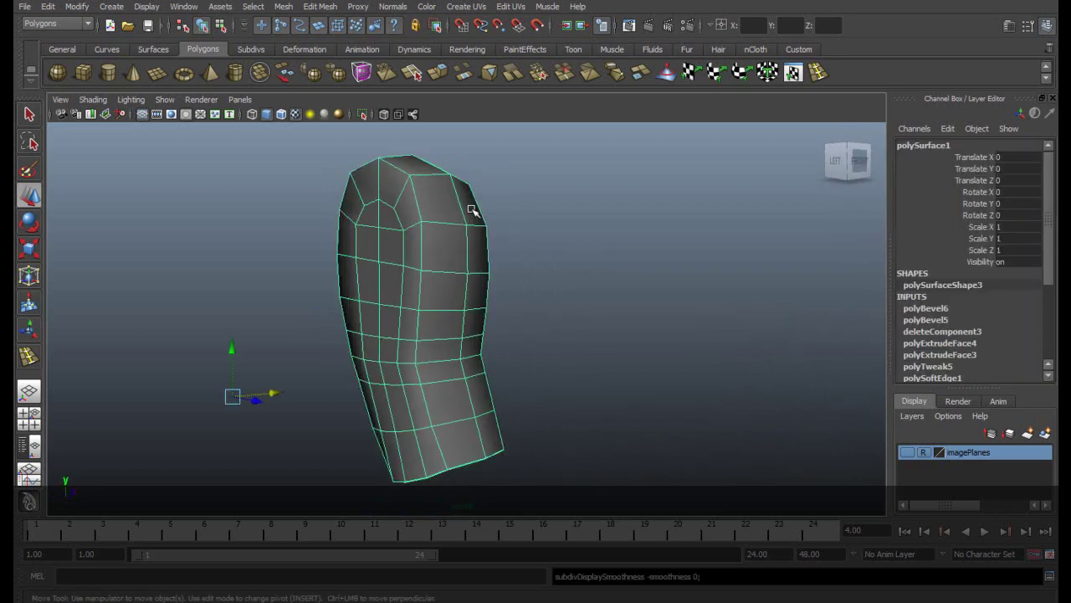
pyautogui.keyDown('alt'); pyautogui.moveTo(554, 242); pyautogui.dragTo(532, 256); pyautogui.keyUp('alt')
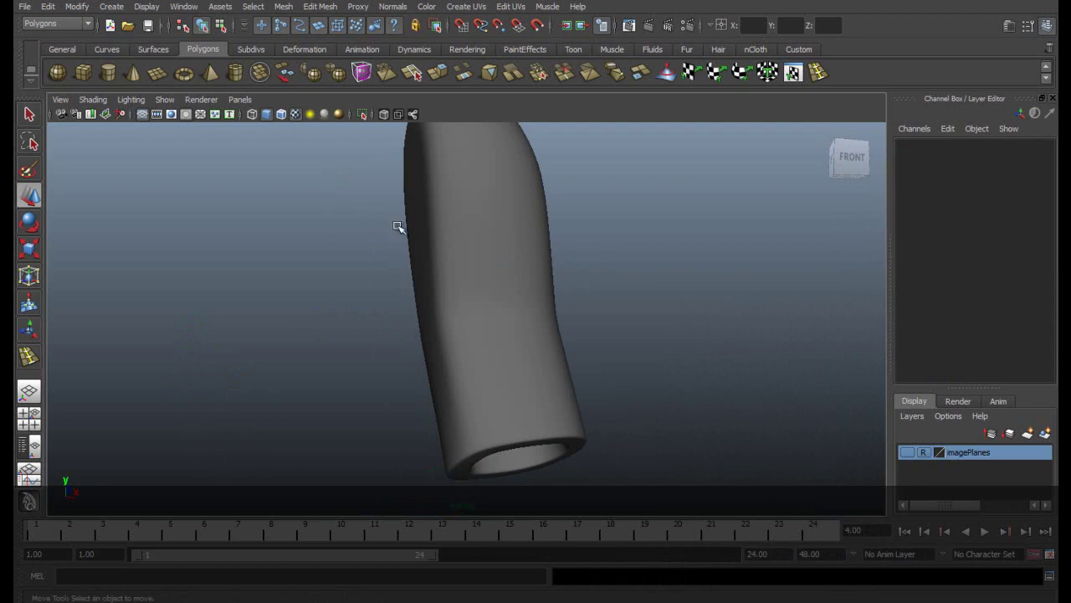
# Step: In the front view, shift two vertices on the lower forearm's inner side along X to align them with the arm's silhouette
pyautogui.click(529, 280)
pyautogui.moveTo(536, 280); pyautogui.dragTo(482, 276, button='right')
pyautogui.press('space')
pyautogui.moveTo(468, 279); pyautogui.dragTo(480, 297)
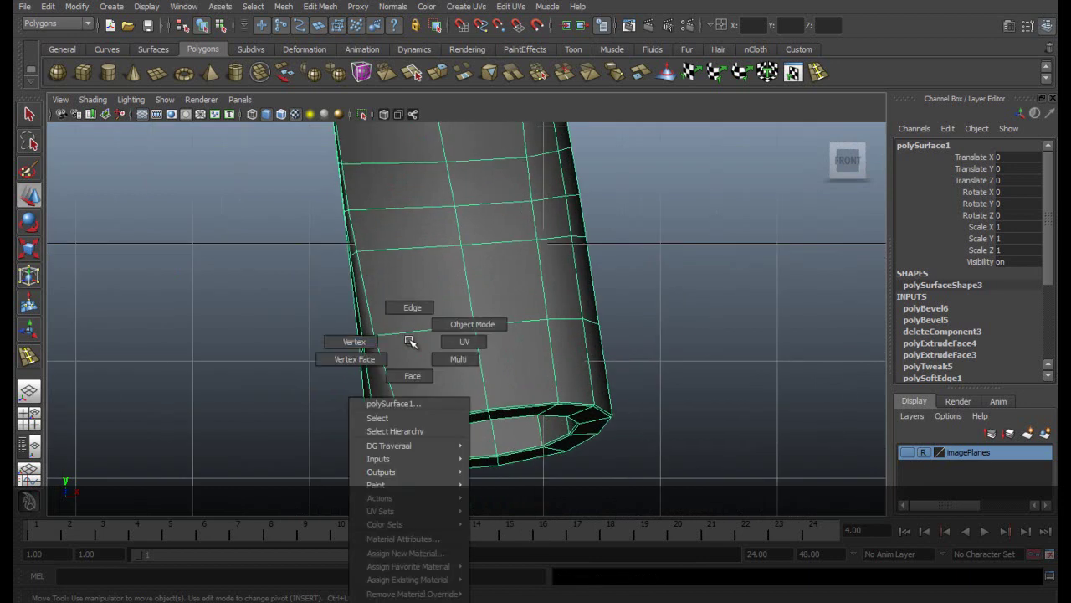
pyautogui.moveTo(409, 339); pyautogui.dragTo(374, 329, button='right')
pyautogui.keyDown('alt'); pyautogui.moveTo(381, 251); pyautogui.dragTo(396, 314, button='middle'); pyautogui.keyUp('alt')
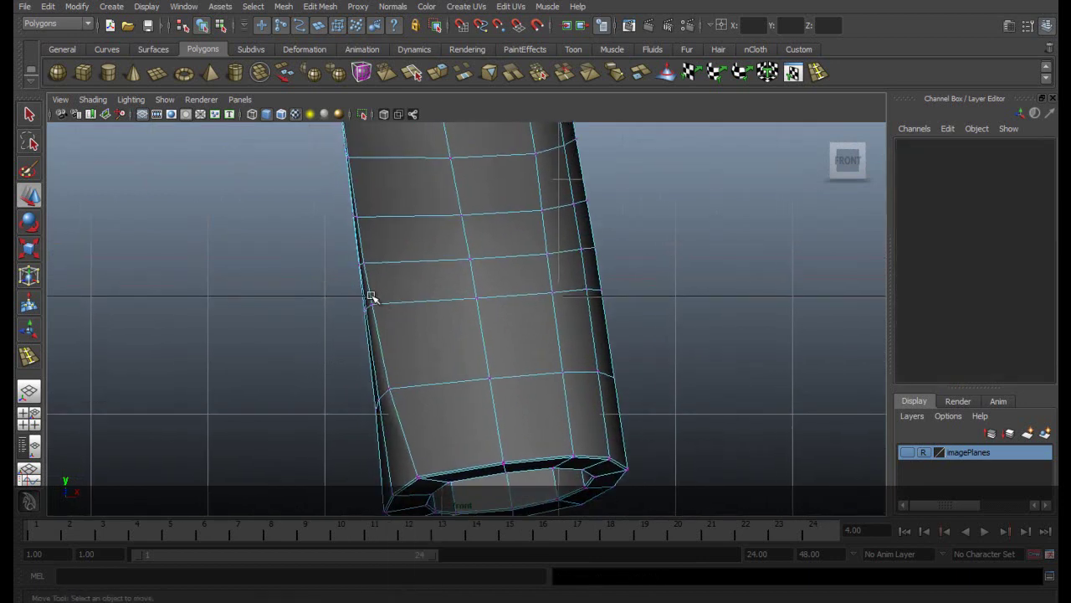
pyautogui.moveTo(385, 314); pyautogui.dragTo(419, 309)
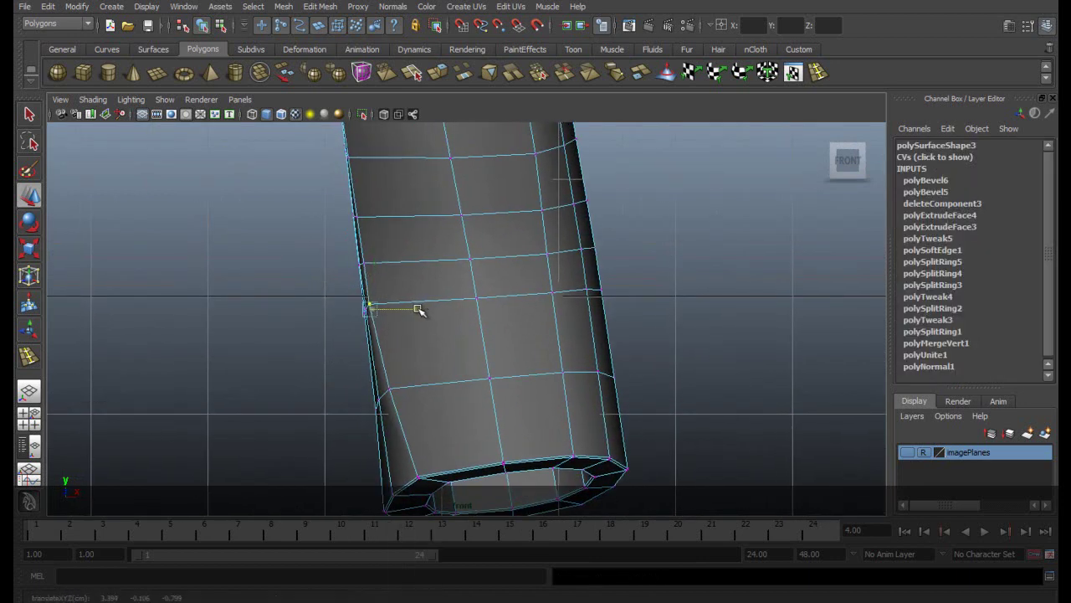
pyautogui.moveTo(385, 377); pyautogui.dragTo(431, 387)
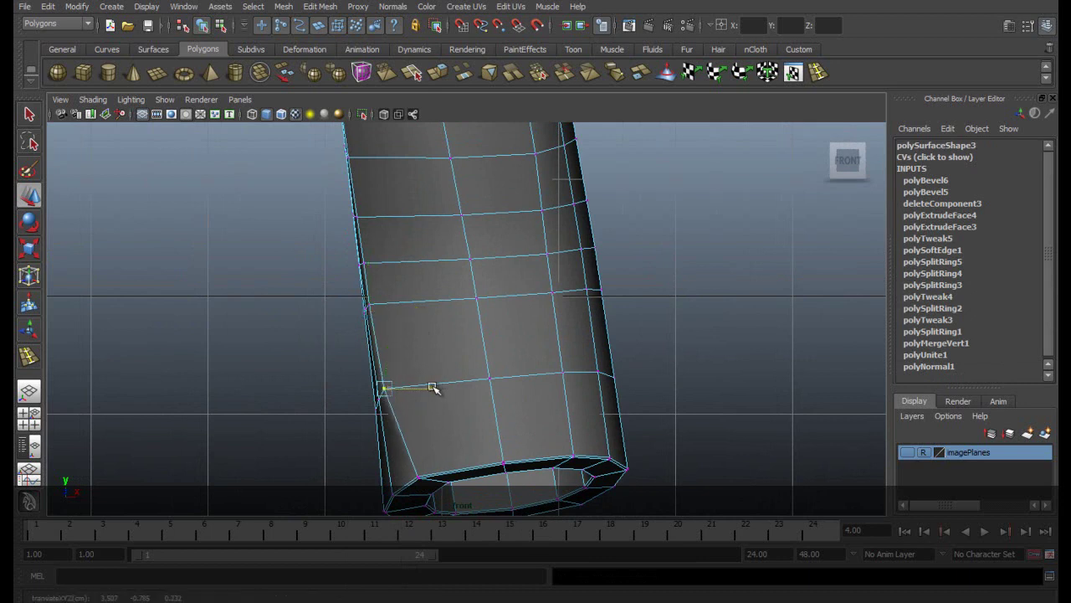
# Step: Shift the wrist rim's inner-side vertices outward along X, then nudge that group slightly back to straighten the silhouette
pyautogui.keyDown('alt'); pyautogui.moveTo(433, 412); pyautogui.dragTo(409, 280, button='middle'); pyautogui.keyUp('alt')
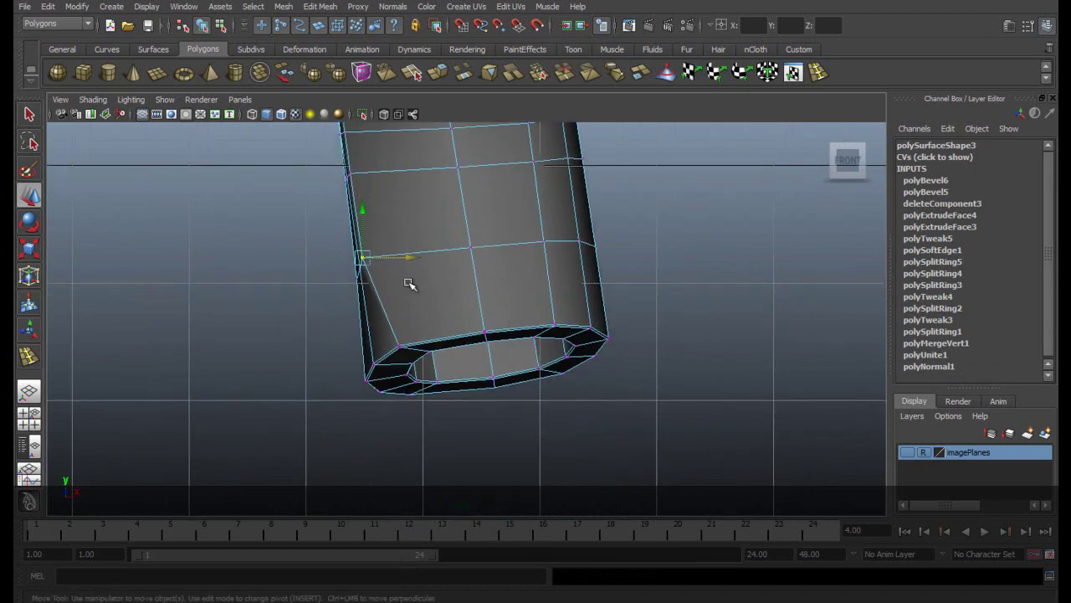
pyautogui.keyDown('alt'); pyautogui.moveTo(410, 280); pyautogui.dragTo(410, 309, button='right'); pyautogui.keyUp('alt')
pyautogui.click(373, 374)
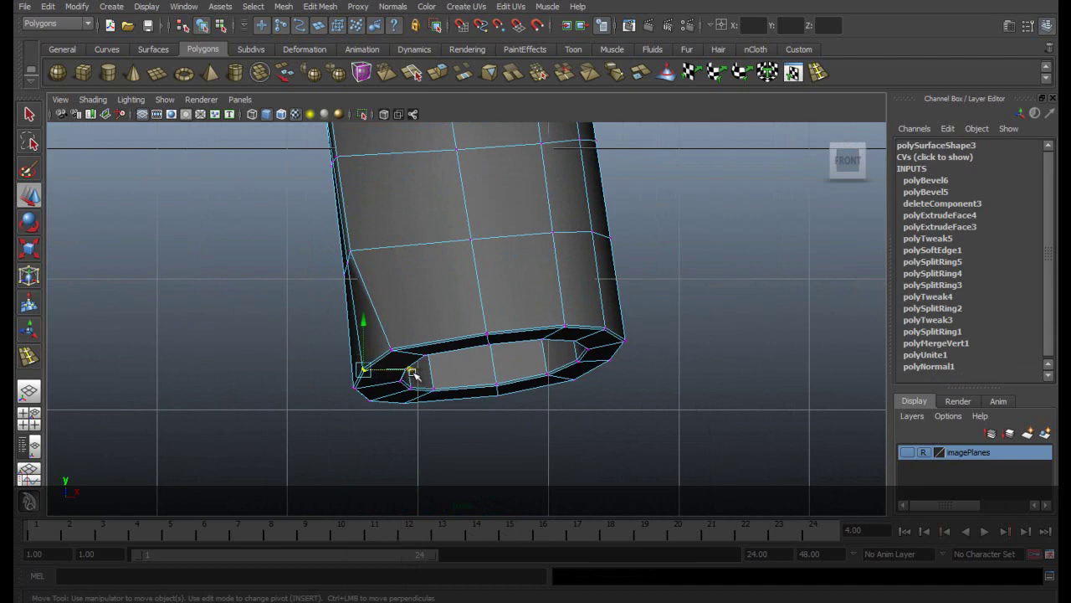
pyautogui.moveTo(401, 358); pyautogui.dragTo(422, 345)
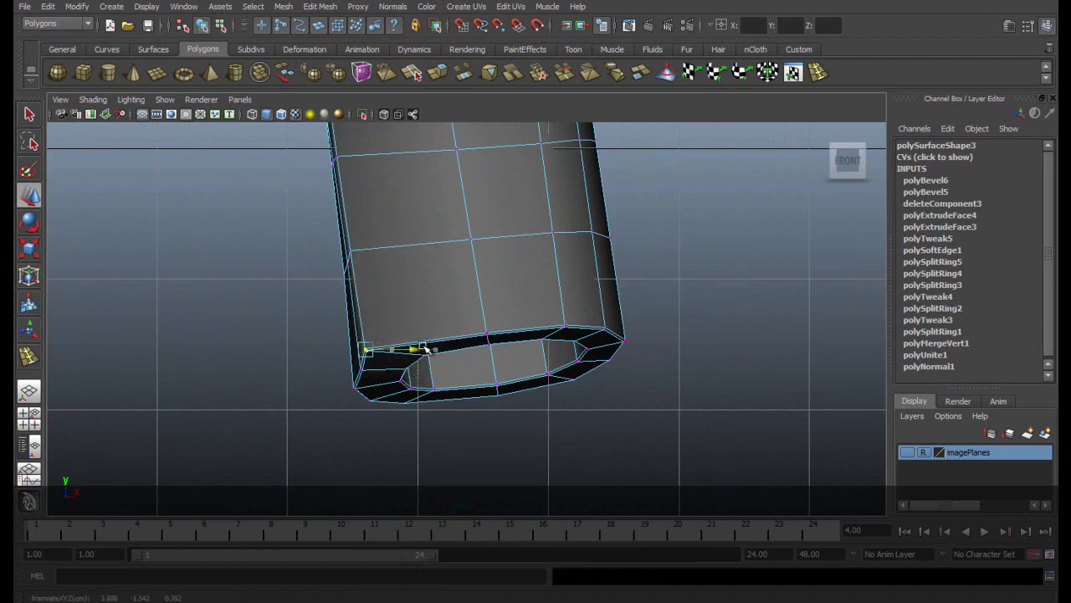
pyautogui.hotkey('ctrl', 'z')
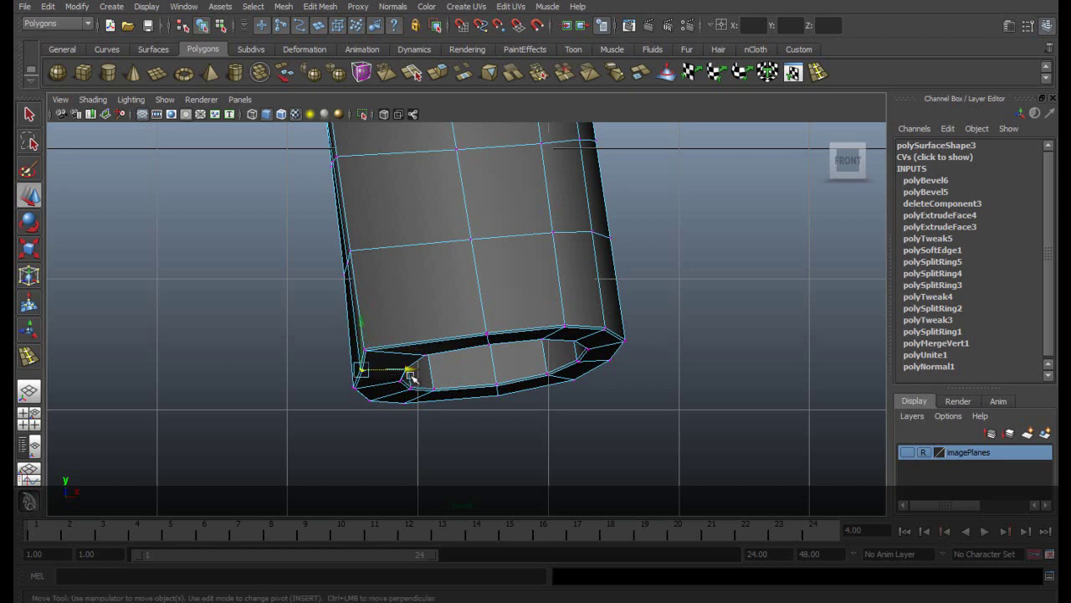
pyautogui.moveTo(413, 370); pyautogui.dragTo(409, 370)
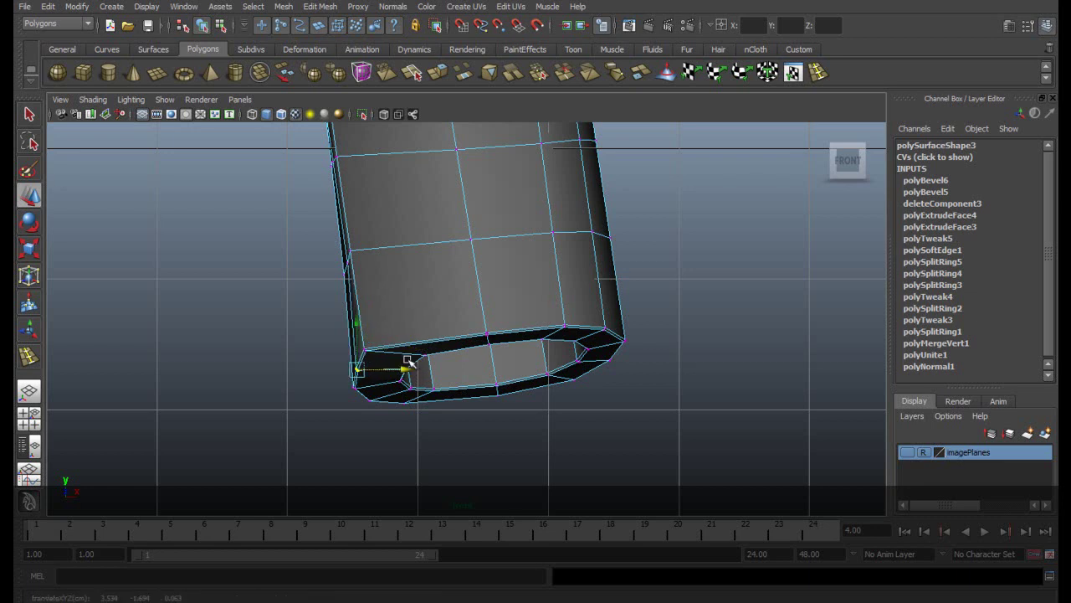
pyautogui.moveTo(309, 335); pyautogui.dragTo(373, 403)
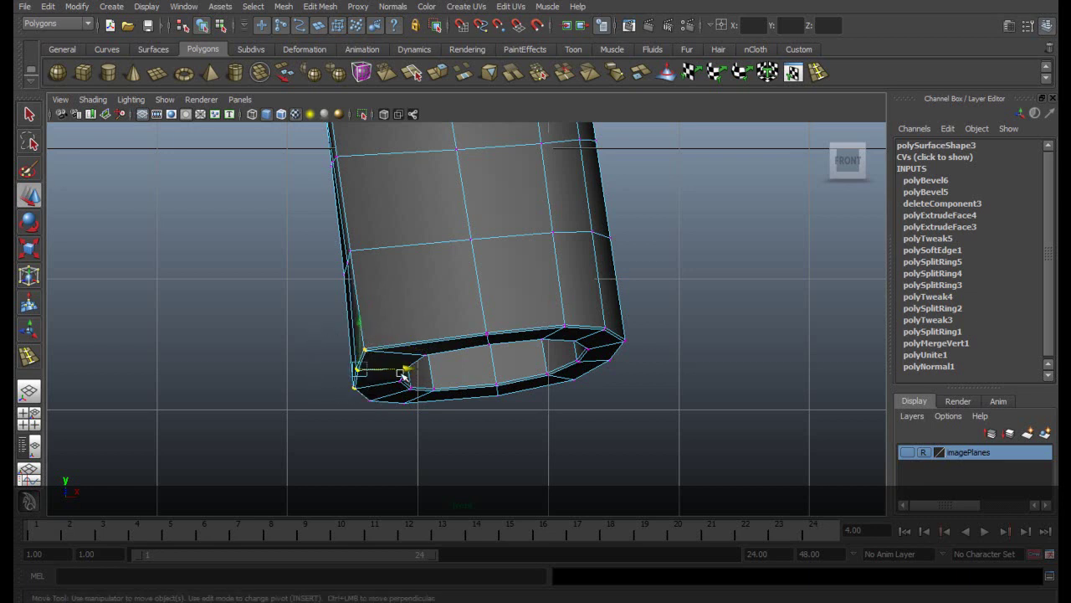
pyautogui.moveTo(407, 371); pyautogui.dragTo(411, 369)
# Step: Inspect the arm in smoothed display, first in the front view and then in the perspective view
pyautogui.keyDown('alt'); pyautogui.moveTo(423, 256); pyautogui.dragTo(431, 437, button='middle'); pyautogui.keyUp('alt')
pyautogui.scroll(-4, 436, 404)
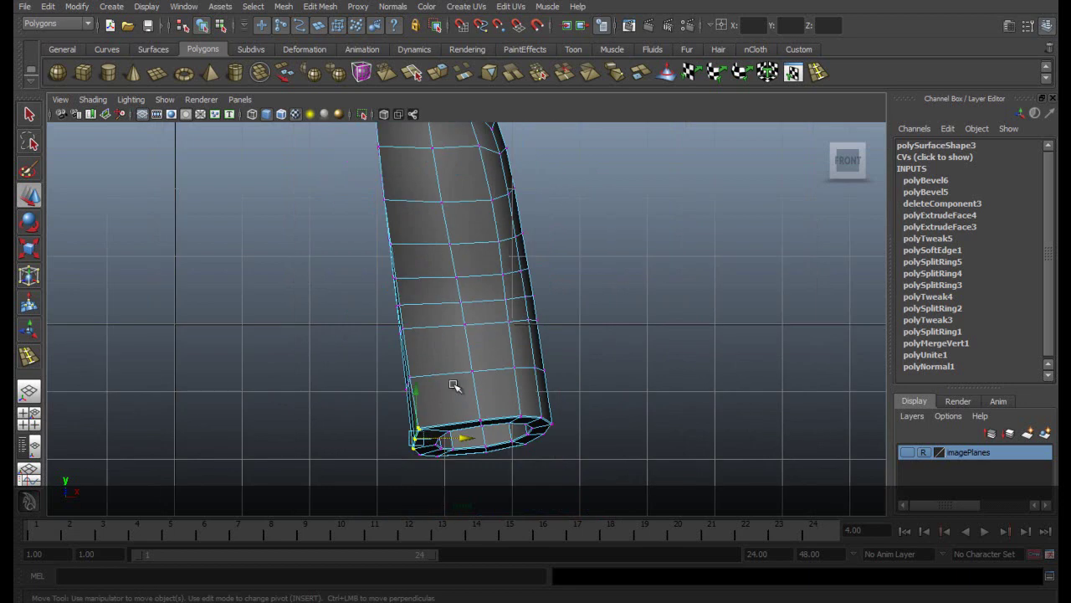
pyautogui.keyDown('alt'); pyautogui.moveTo(556, 291); pyautogui.dragTo(571, 336, button='middle'); pyautogui.keyUp('alt')
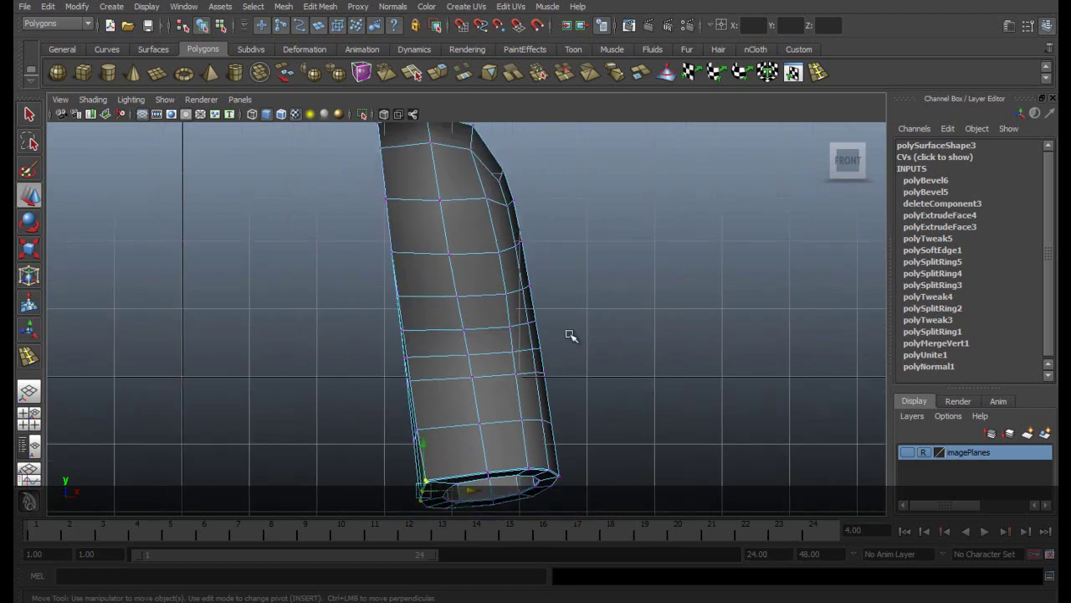
pyautogui.moveTo(465, 269); pyautogui.dragTo(526, 242, button='right')
pyautogui.click(475, 265)
pyautogui.press('3')
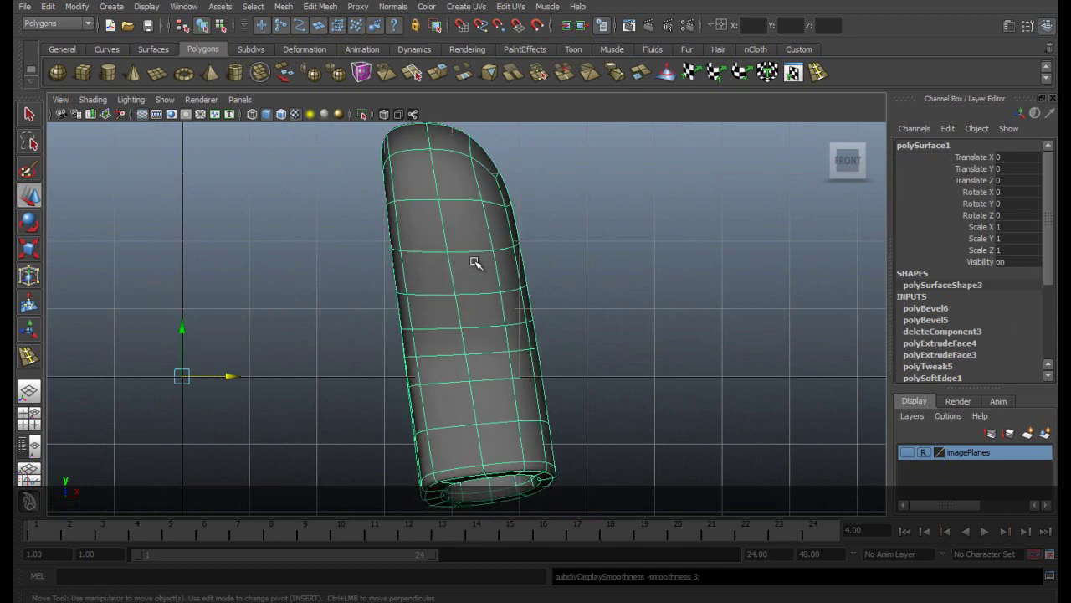
pyautogui.click(33, 391)
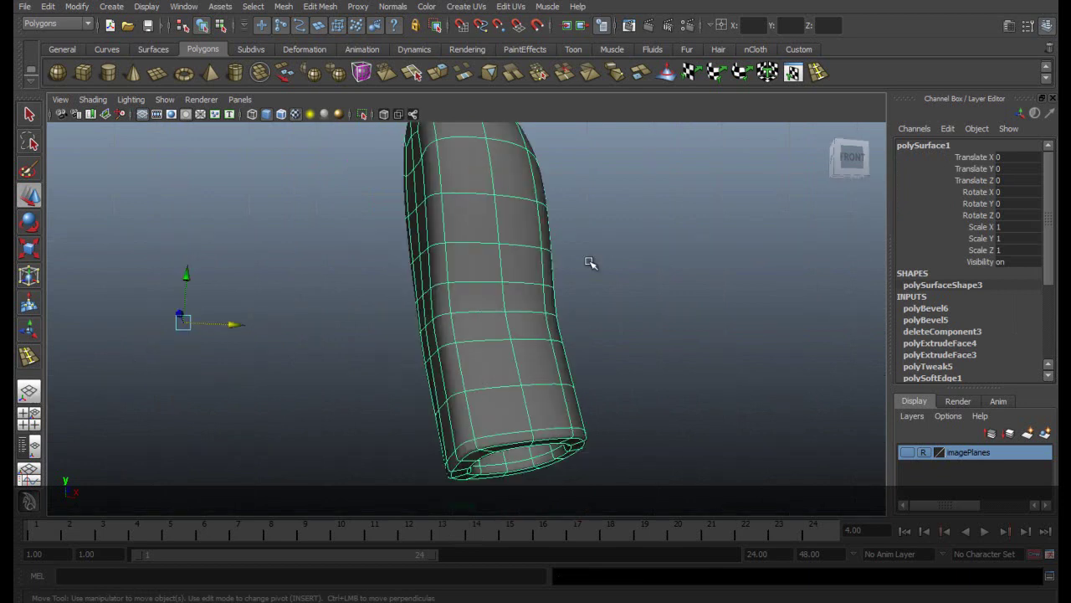
pyautogui.click(591, 262)
pyautogui.keyDown('alt'); pyautogui.moveTo(504, 351); pyautogui.dragTo(461, 366); pyautogui.keyUp('alt')
# Step: Return the arm to unsmoothed vertex editing and move the protruding outer wrist rim vertex along Y in line with the rim
pyautogui.click(460, 364)
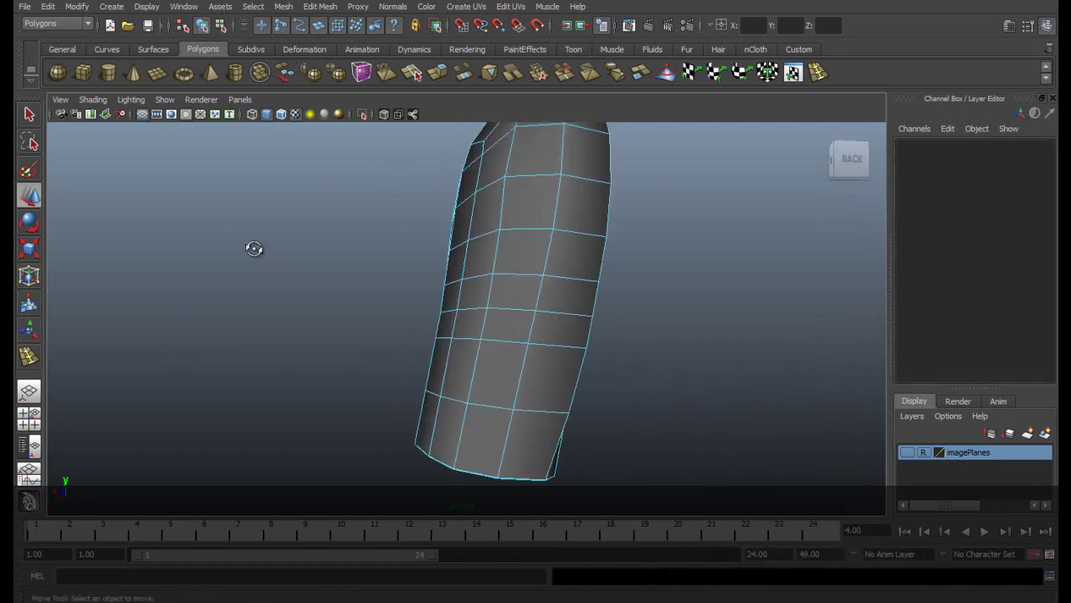
pyautogui.keyDown('alt'); pyautogui.moveTo(254, 249); pyautogui.dragTo(705, 288); pyautogui.keyUp('alt')
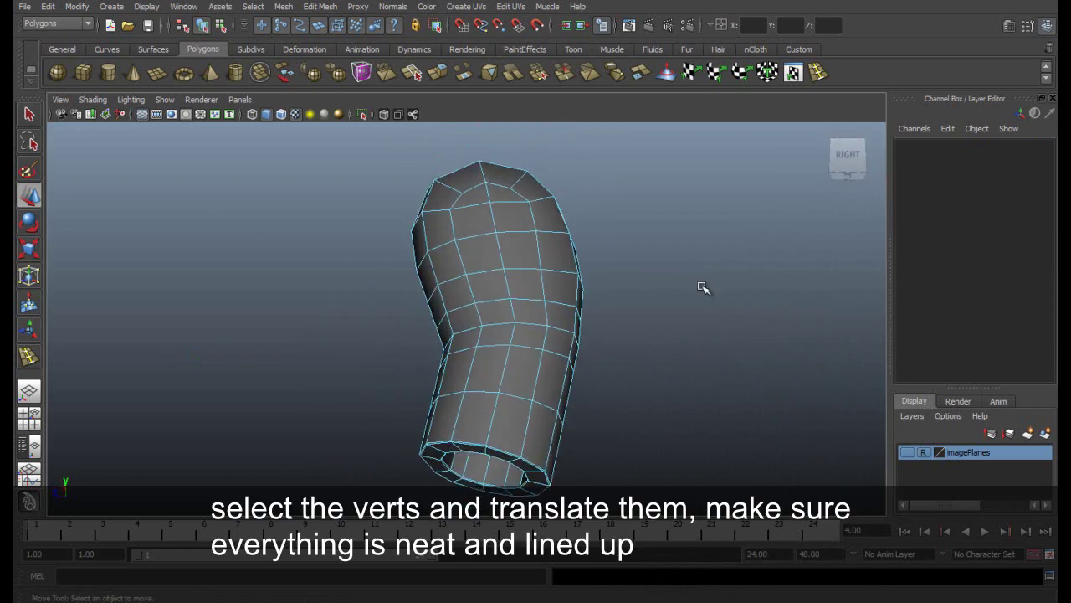
pyautogui.keyDown('alt'); pyautogui.moveTo(509, 298); pyautogui.dragTo(740, 299); pyautogui.keyUp('alt')
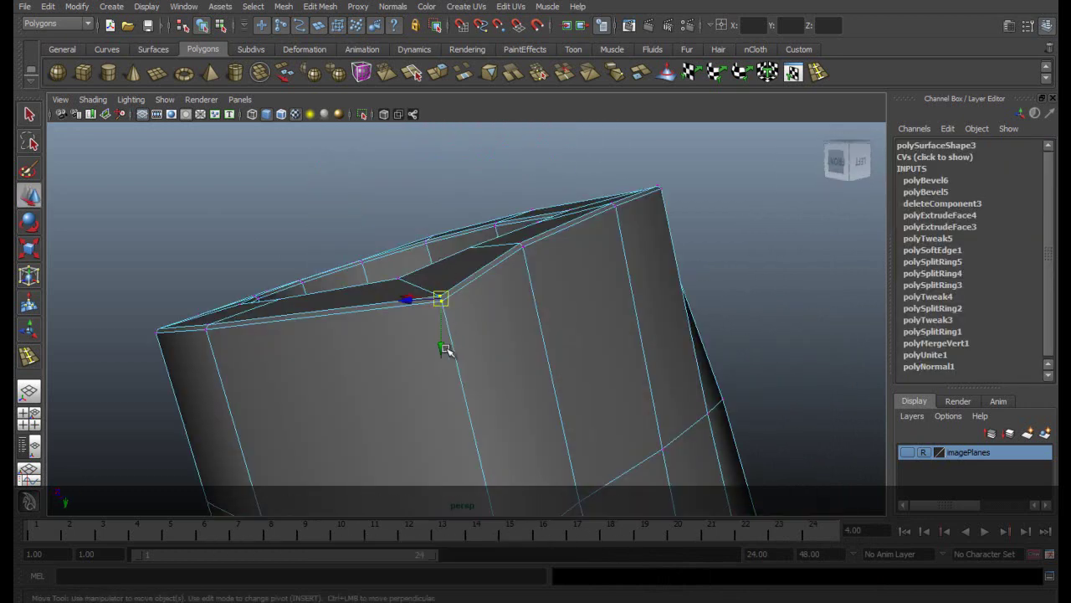
pyautogui.moveTo(441, 350); pyautogui.dragTo(442, 330)
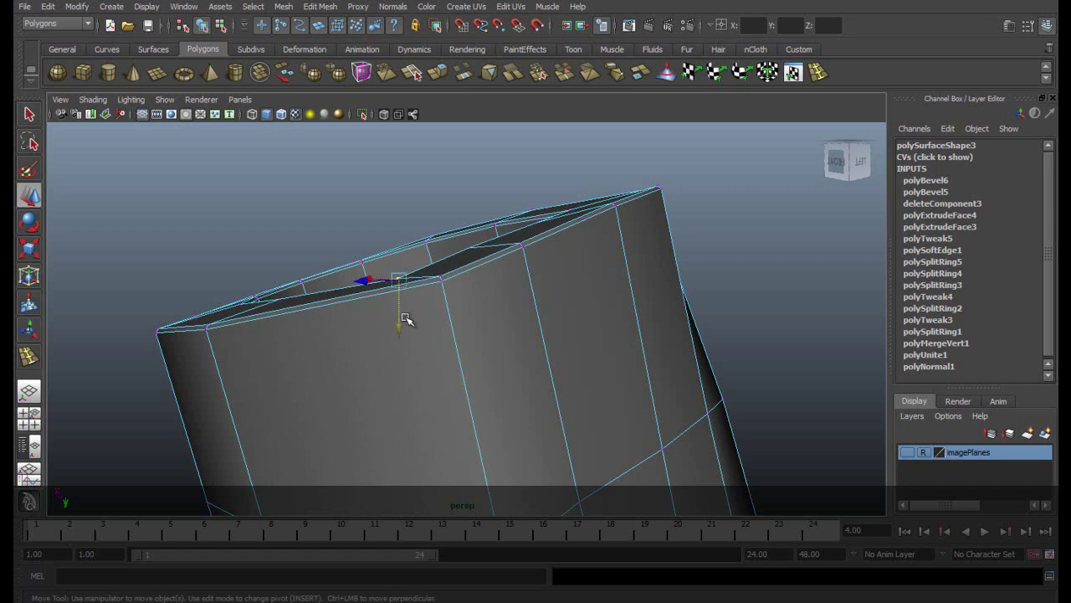
pyautogui.keyDown('alt'); pyautogui.moveTo(409, 314); pyautogui.dragTo(458, 298); pyautogui.keyUp('alt')
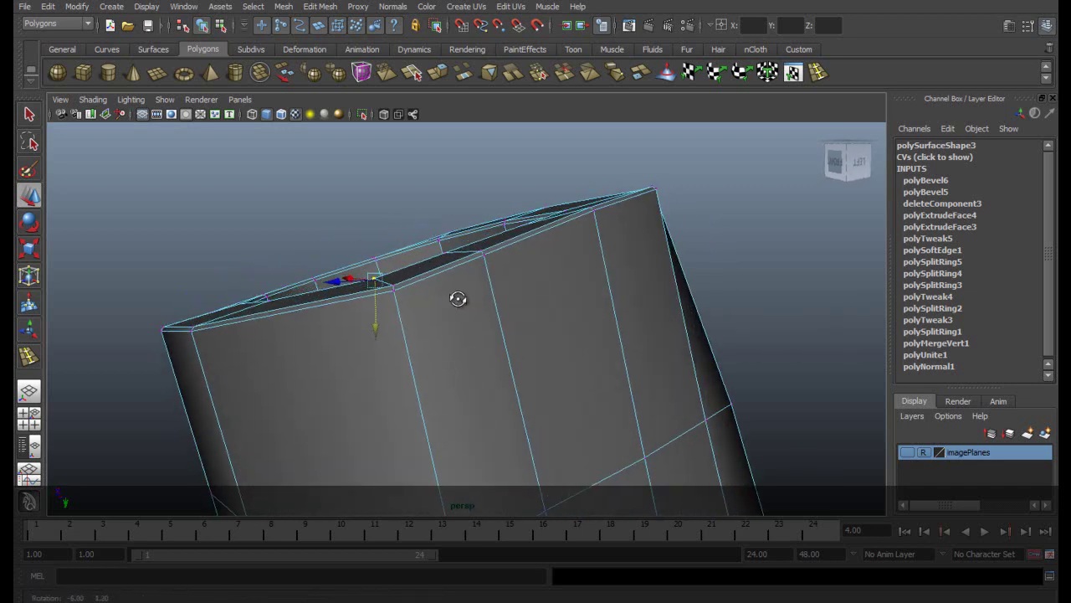
# Step: Adjust the neighbouring outer and inner wrist rim vertices along Y to level that part of the rim
pyautogui.click(392, 285)
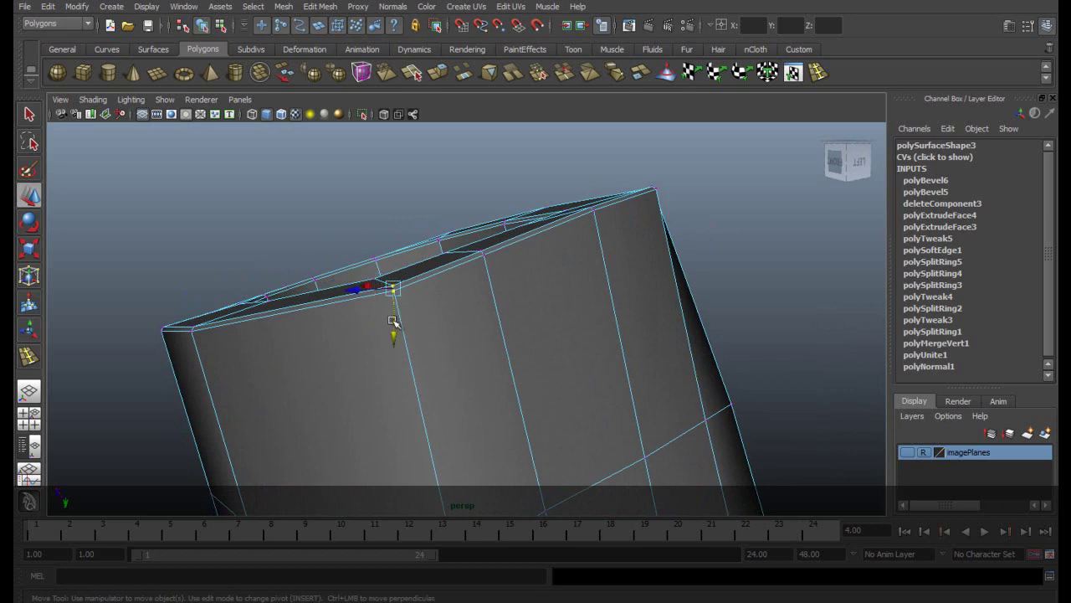
pyautogui.click(395, 321)
pyautogui.click(441, 293)
pyautogui.moveTo(379, 261); pyautogui.dragTo(377, 258)
pyautogui.click(373, 274)
pyautogui.moveTo(374, 240); pyautogui.dragTo(370, 295)
pyautogui.press('w')
# Step: View the arm from below and shift a side vertex of the forearm loop above the wrist rim along X to even the spacing
pyautogui.keyDown('alt'); pyautogui.moveTo(469, 323); pyautogui.dragTo(613, 281); pyautogui.keyUp('alt')
pyautogui.keyDown('alt'); pyautogui.moveTo(615, 271); pyautogui.dragTo(542, 348, button='middle'); pyautogui.keyUp('alt')
pyautogui.scroll(3, 542, 349)
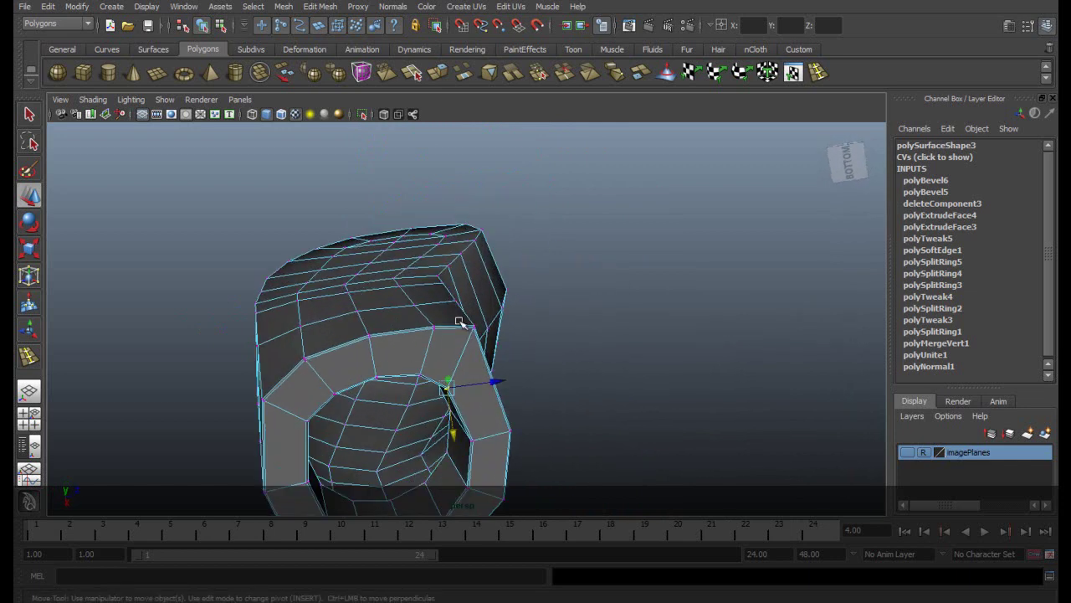
pyautogui.keyDown('alt'); pyautogui.moveTo(459, 322); pyautogui.dragTo(455, 307); pyautogui.keyUp('alt')
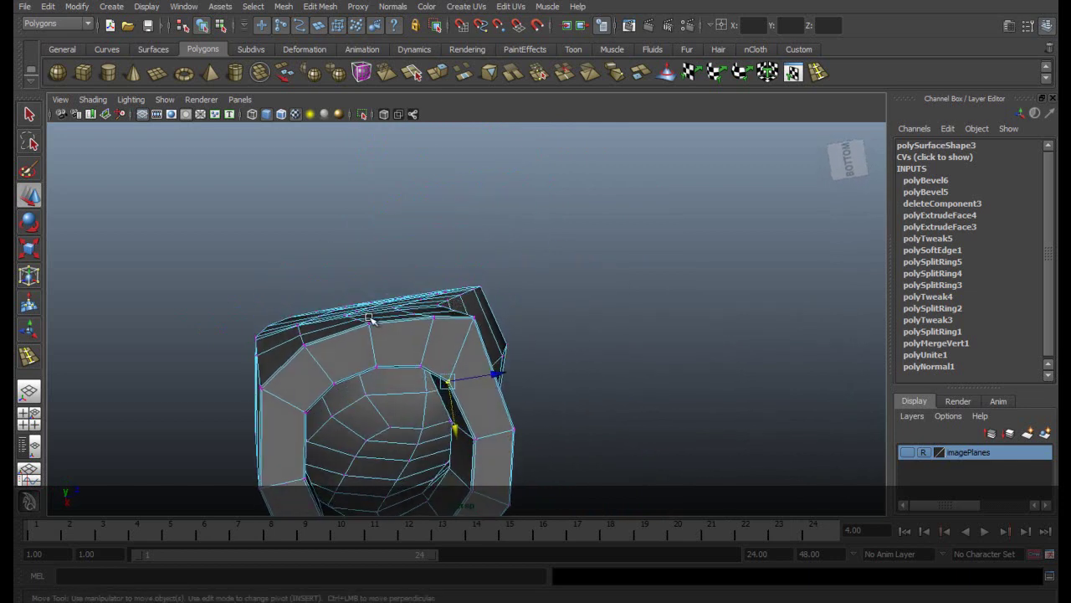
pyautogui.keyDown('alt'); pyautogui.moveTo(295, 350); pyautogui.dragTo(342, 350); pyautogui.keyUp('alt')
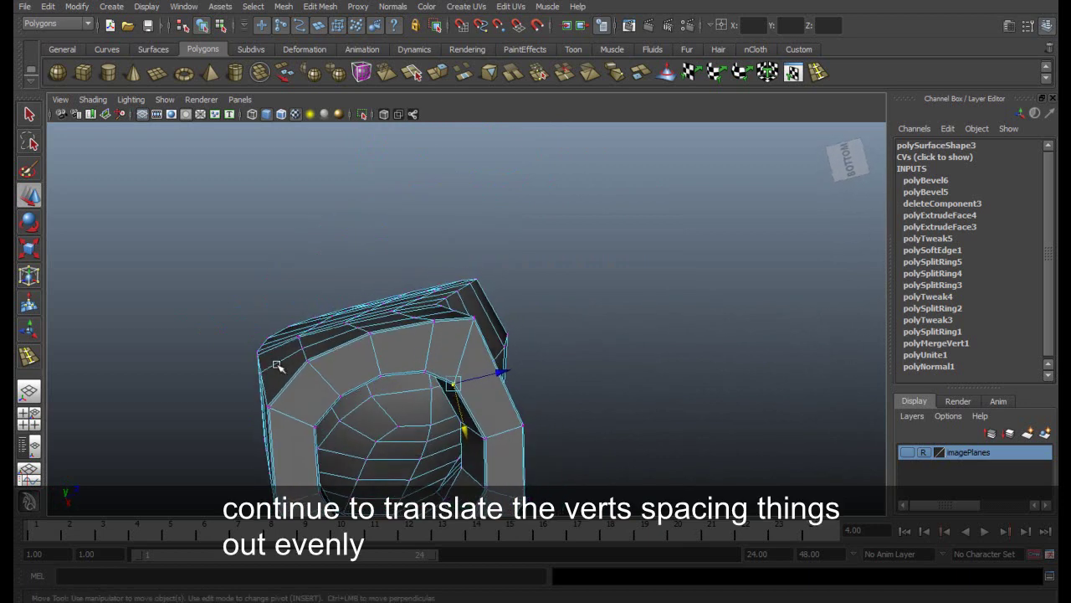
pyautogui.click(303, 348)
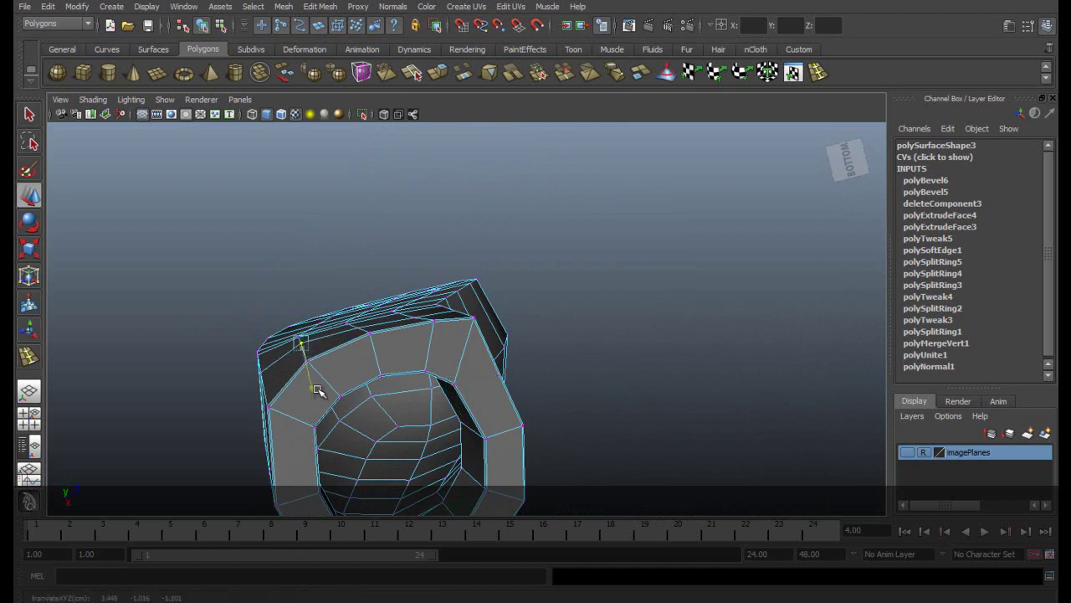
pyautogui.keyDown('alt'); pyautogui.moveTo(264, 382); pyautogui.dragTo(241, 390); pyautogui.keyUp('alt')
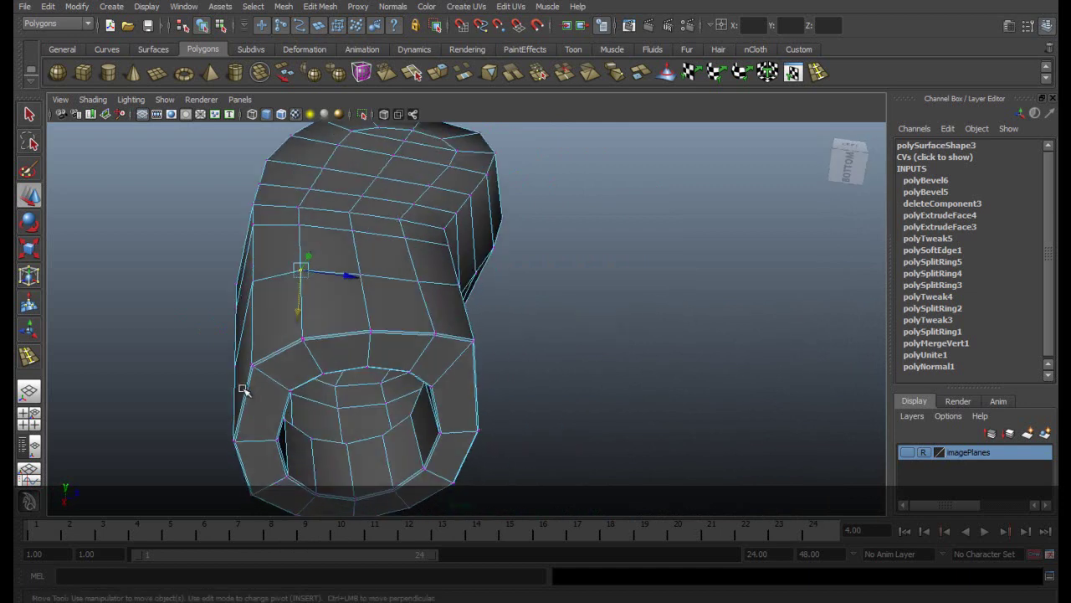
# Step: Move the forearm loop's corner vertex and the two wrist rim vertices beside it along X to square off that corner
pyautogui.keyDown('alt'); pyautogui.moveTo(269, 289); pyautogui.dragTo(395, 487); pyautogui.keyUp('alt')
pyautogui.moveTo(265, 390); pyautogui.dragTo(264, 378)
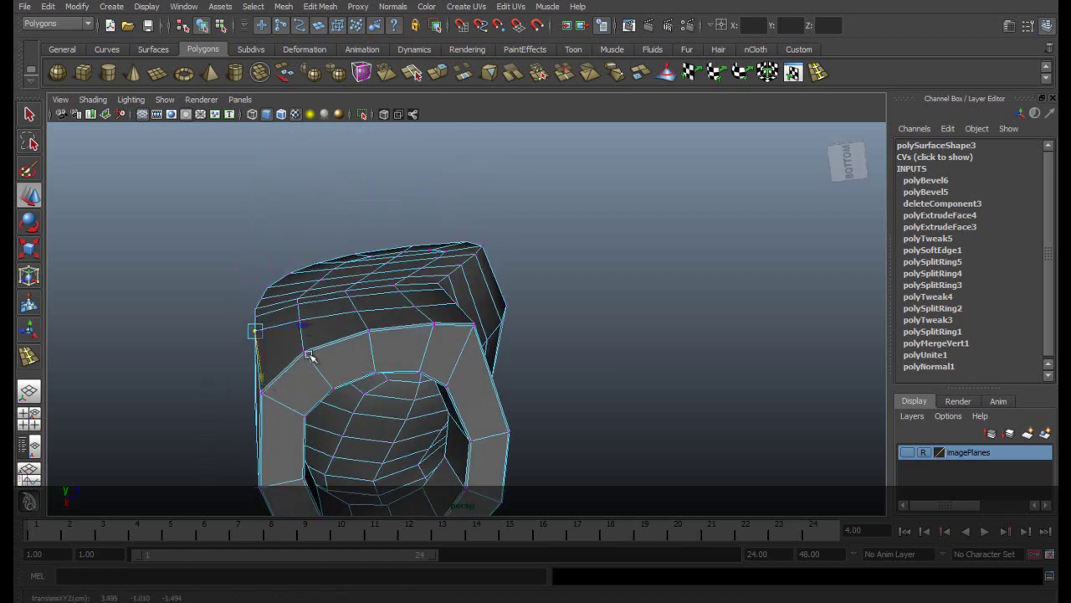
pyautogui.moveTo(295, 344); pyautogui.dragTo(278, 418)
pyautogui.moveTo(269, 441); pyautogui.dragTo(265, 404, button='middle')
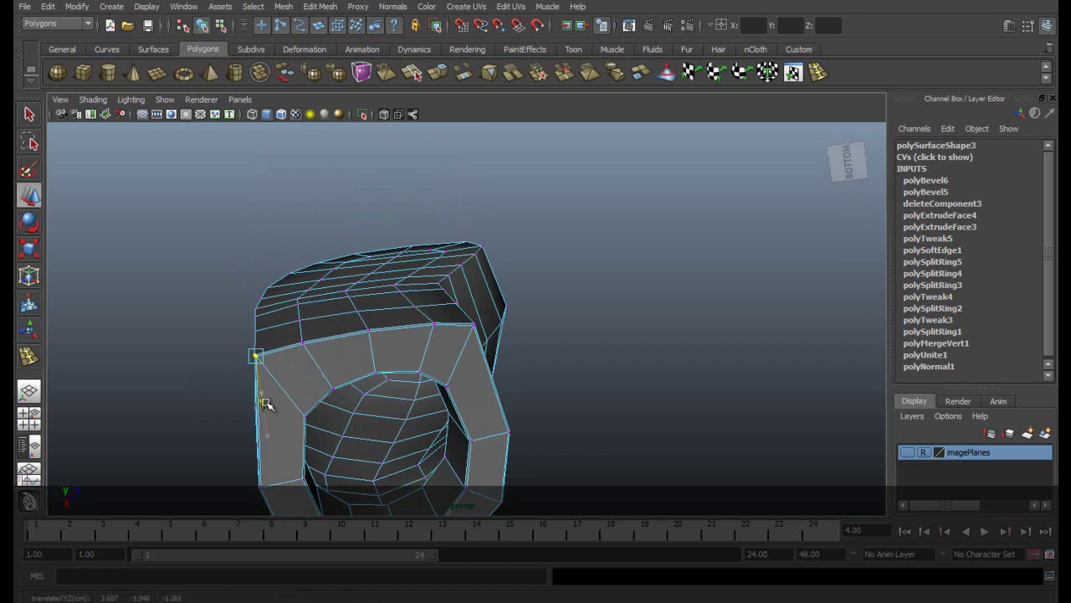
# Step: Compare the reshaped wrist's alignment between the perspective and front views
pyautogui.keyDown('alt'); pyautogui.moveTo(376, 310); pyautogui.dragTo(221, 425); pyautogui.keyUp('alt')
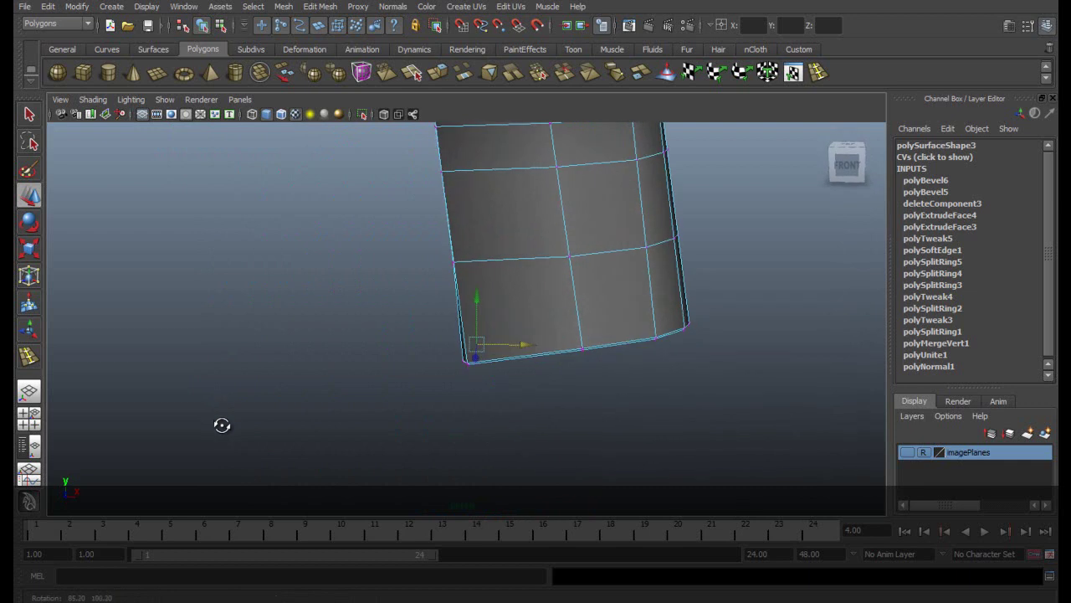
pyautogui.press('space')
pyautogui.moveTo(541, 261); pyautogui.dragTo(549, 288)
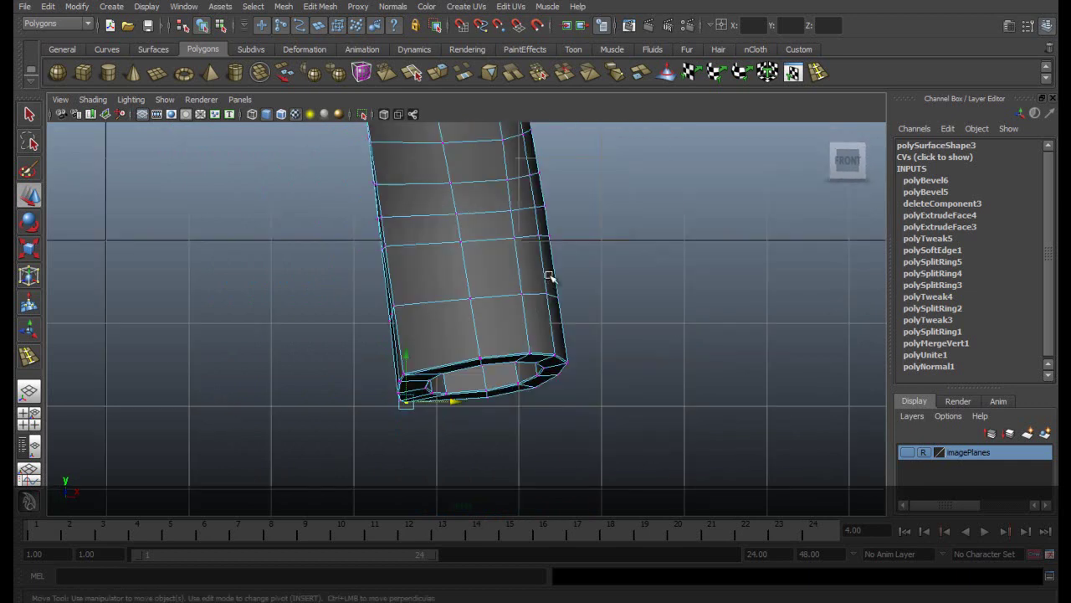
pyautogui.click(29, 391)
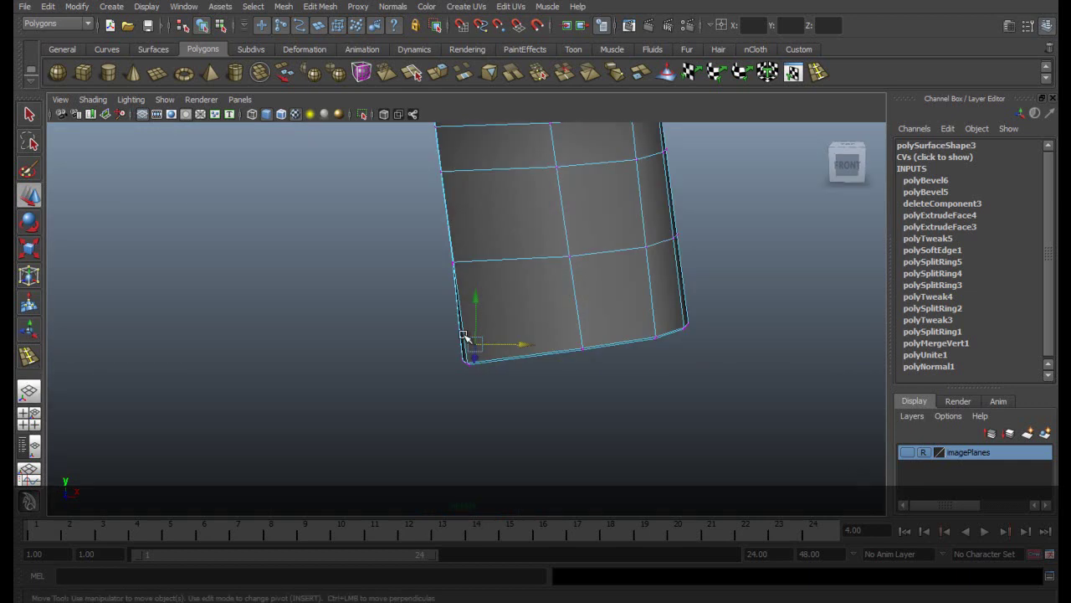
pyautogui.keyDown('alt'); pyautogui.moveTo(540, 289); pyautogui.dragTo(512, 308); pyautogui.keyUp('alt')
pyautogui.press('space')
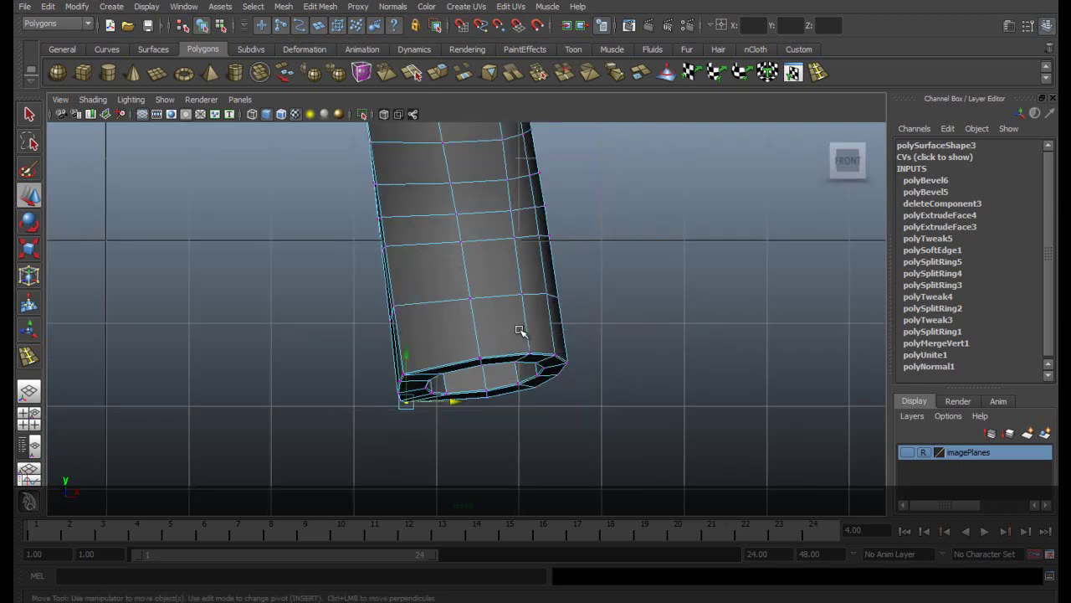
pyautogui.click(35, 388)
# Step: Move the wrist rim's corner vertex along Y to line it up with the slanted rim edge
pyautogui.keyDown('alt'); pyautogui.moveTo(461, 286); pyautogui.dragTo(416, 116); pyautogui.keyUp('alt')
pyautogui.keyDown('alt'); pyautogui.moveTo(465, 329); pyautogui.dragTo(508, 318); pyautogui.keyUp('alt')
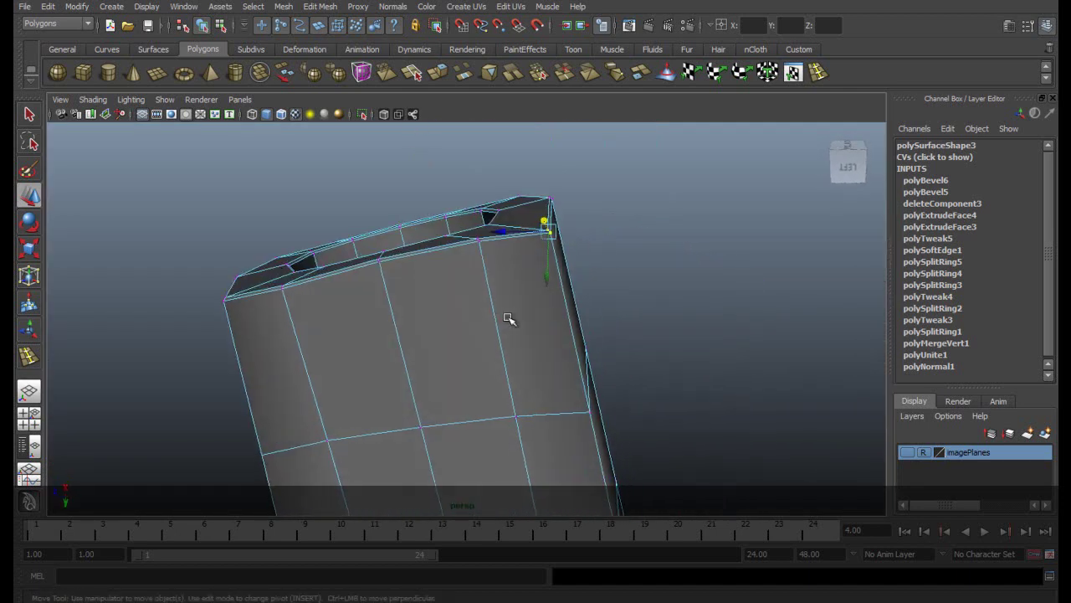
pyautogui.moveTo(548, 274); pyautogui.dragTo(545, 265)
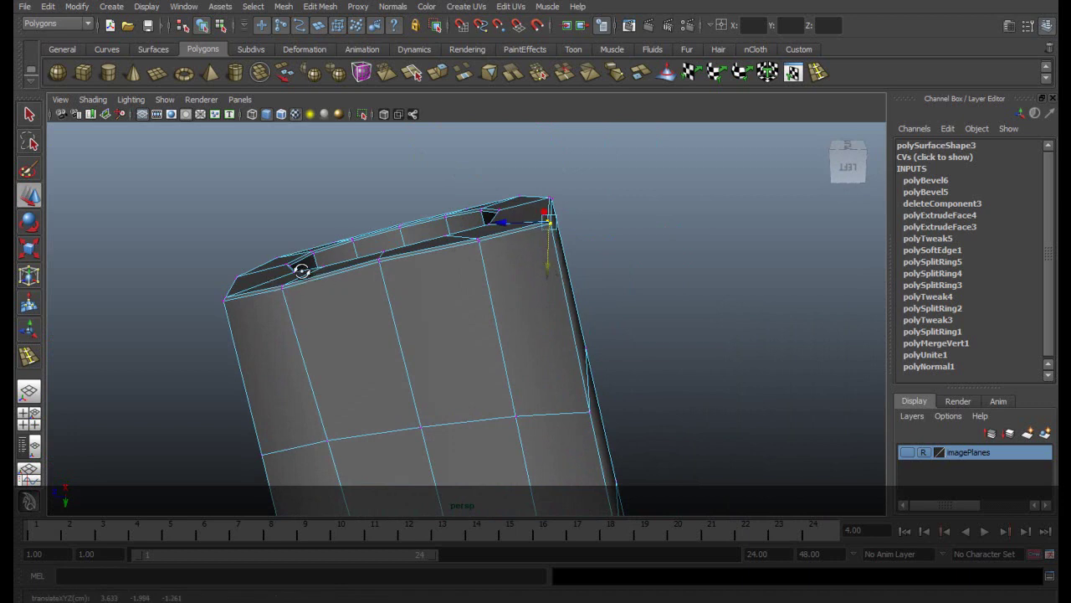
pyautogui.moveTo(386, 303); pyautogui.dragTo(360, 270)
pyautogui.click(578, 240)
# Step: Nudge an inner wrist rim vertex slightly along Y to level it with the rim, undoing a stray selection
pyautogui.keyDown('alt'); pyautogui.moveTo(447, 256); pyautogui.dragTo(485, 223); pyautogui.keyUp('alt')
pyautogui.click(432, 218)
pyautogui.click(529, 200)
pyautogui.hotkey('ctrl', 'z')
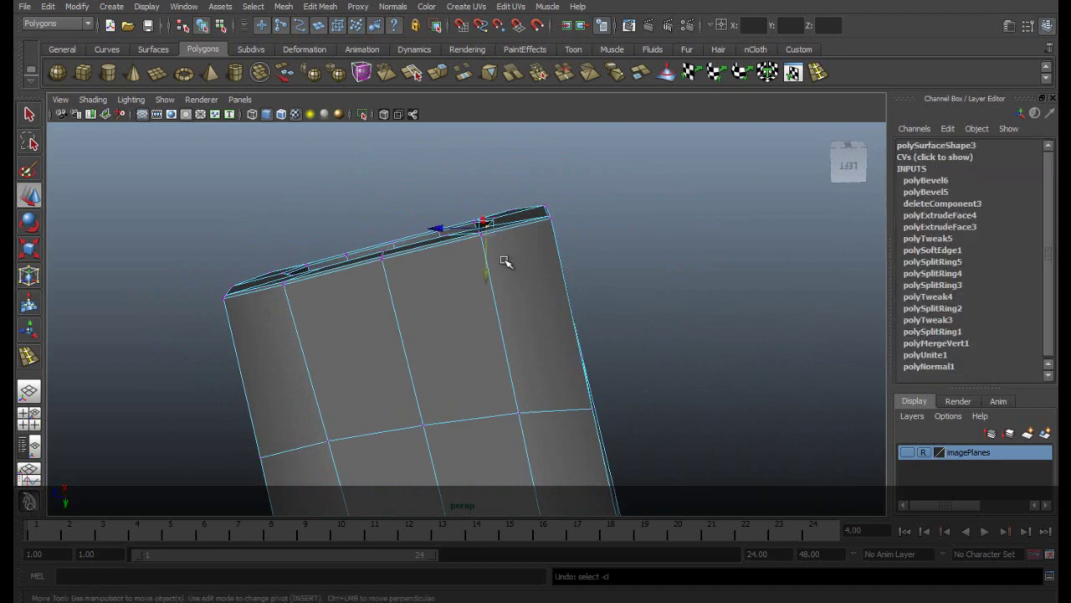
pyautogui.moveTo(486, 274); pyautogui.dragTo(486, 273)
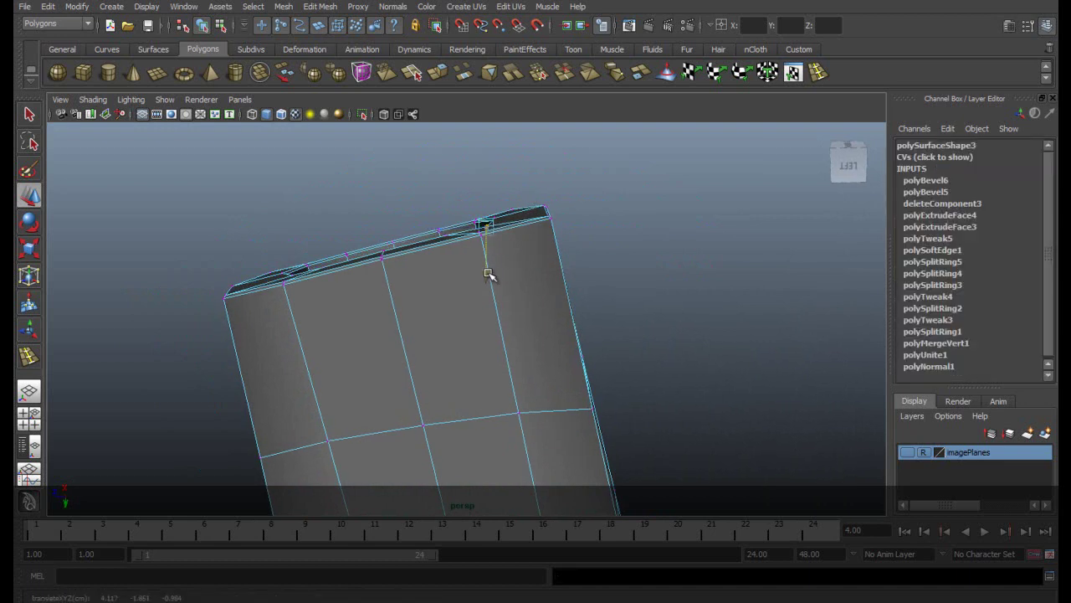
# Step: Bevel the lengthwise edges that run up the arm from the wrist rim's two sharp outer corners
pyautogui.click(377, 184)
pyautogui.keyDown('alt'); pyautogui.moveTo(359, 184); pyautogui.dragTo(550, 280); pyautogui.keyUp('alt')
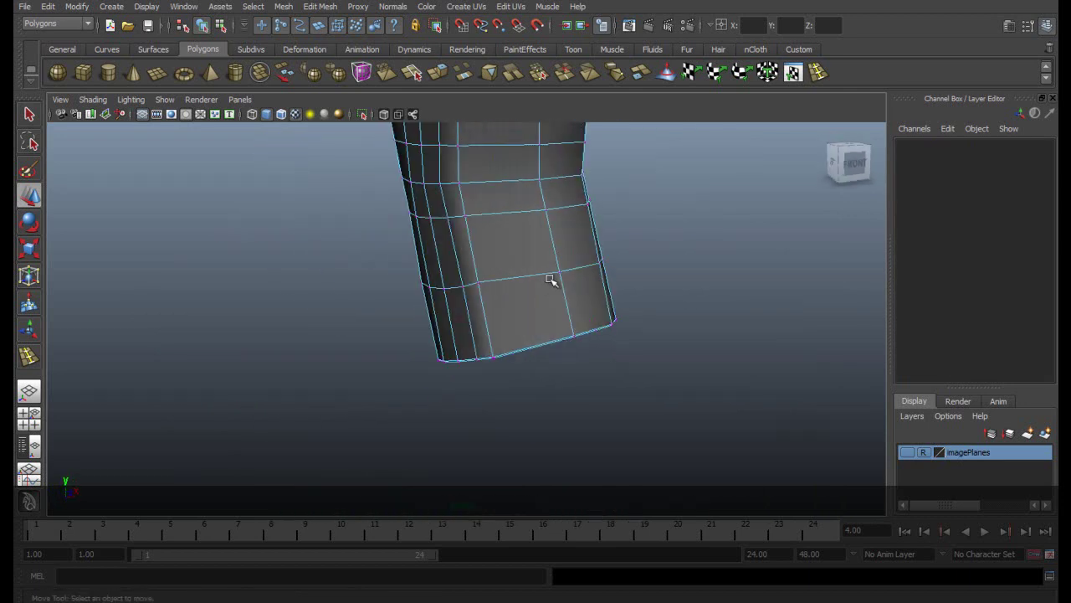
pyautogui.click(471, 242)
pyautogui.press('f')
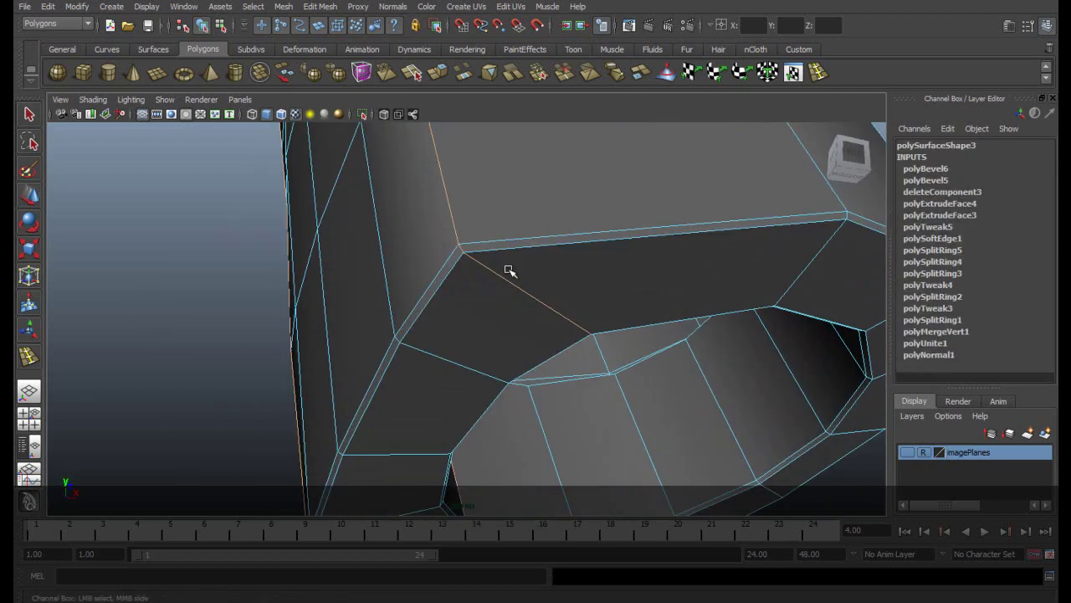
pyautogui.moveTo(498, 259); pyautogui.dragTo(491, 220, button='right')
pyautogui.keyDown('alt'); pyautogui.moveTo(522, 267); pyautogui.dragTo(356, 328); pyautogui.keyUp('alt')
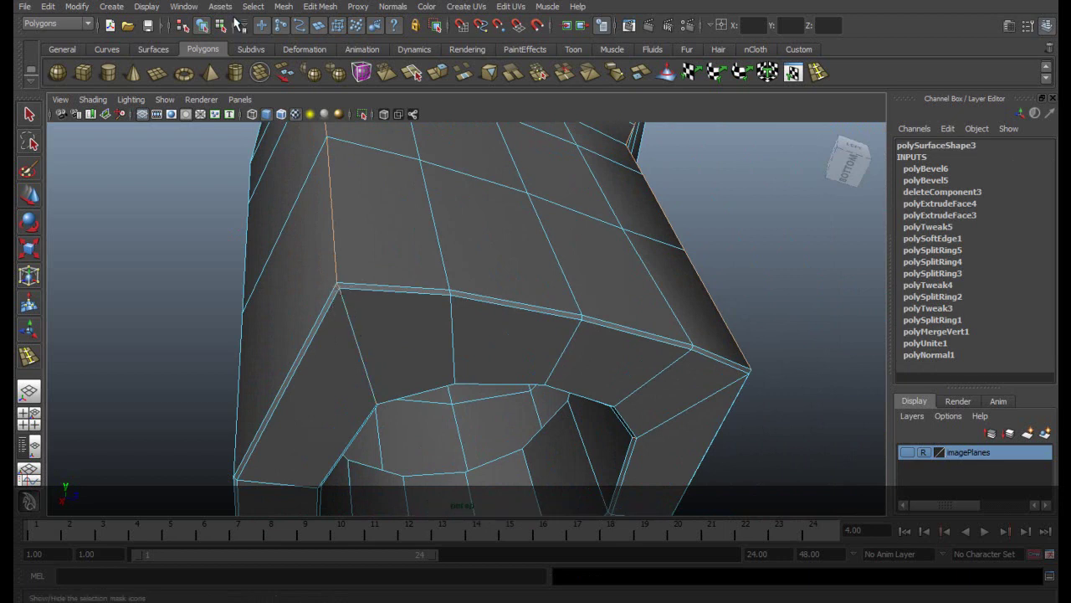
pyautogui.click(321, 7)
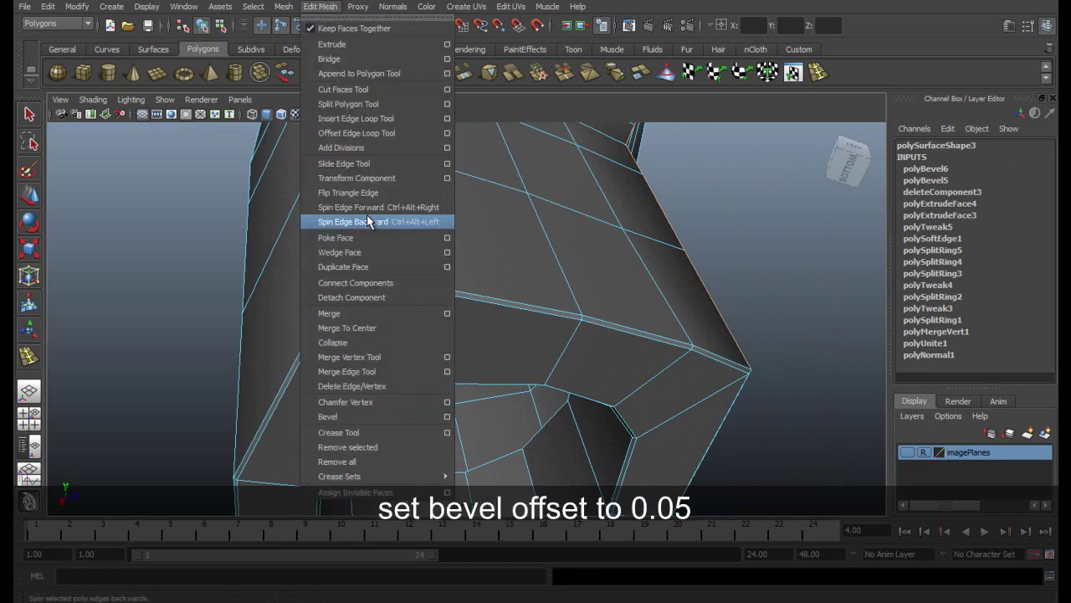
pyautogui.click(352, 416)
# Step: Enter a bevel offset of 0.05 and raise it to 0.75
pyautogui.doubleClick(1021, 191)
pyautogui.write('0.')
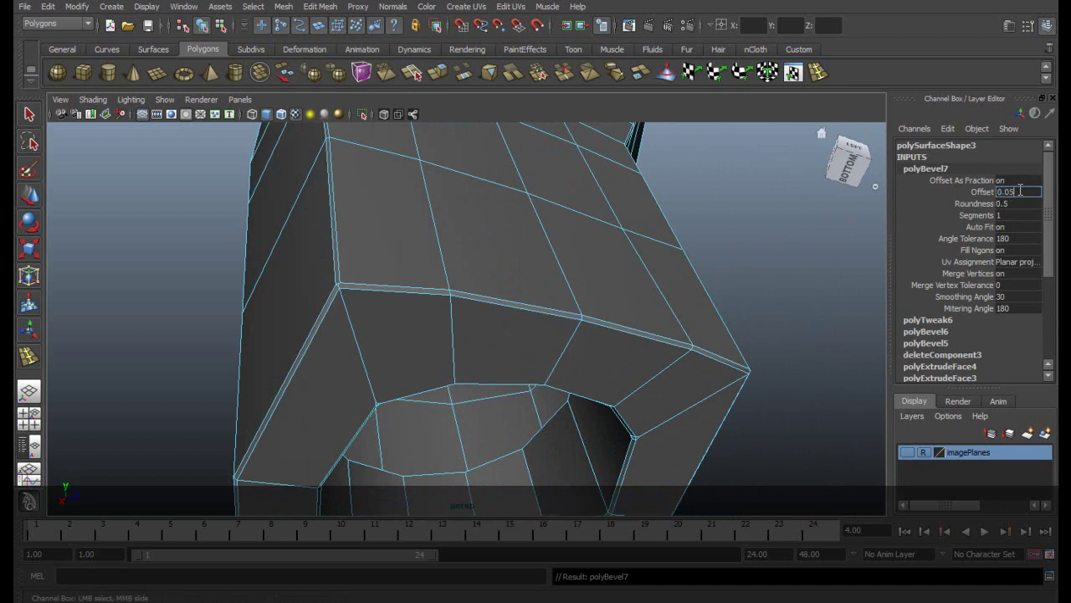
pyautogui.write('05')
pyautogui.press('Return')
pyautogui.click(984, 191)
pyautogui.moveTo(180, 319); pyautogui.dragTo(185, 318, button='middle')
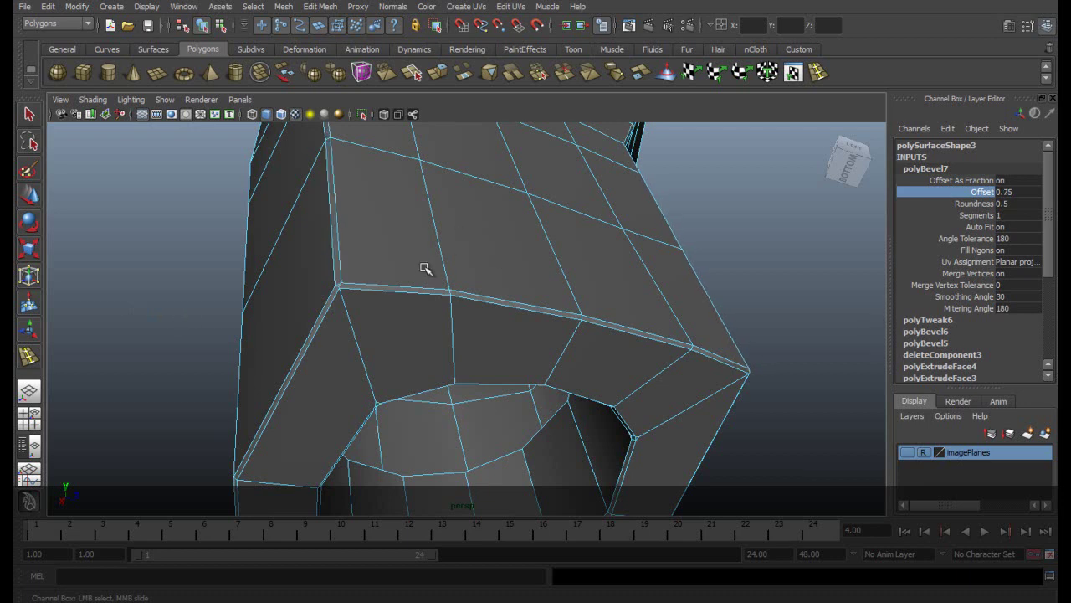
# Step: Move the extra vertex at the bevelled wrist rim corner onto the neighbouring corner vertex and merge the two
pyautogui.scroll(8, 426, 265)
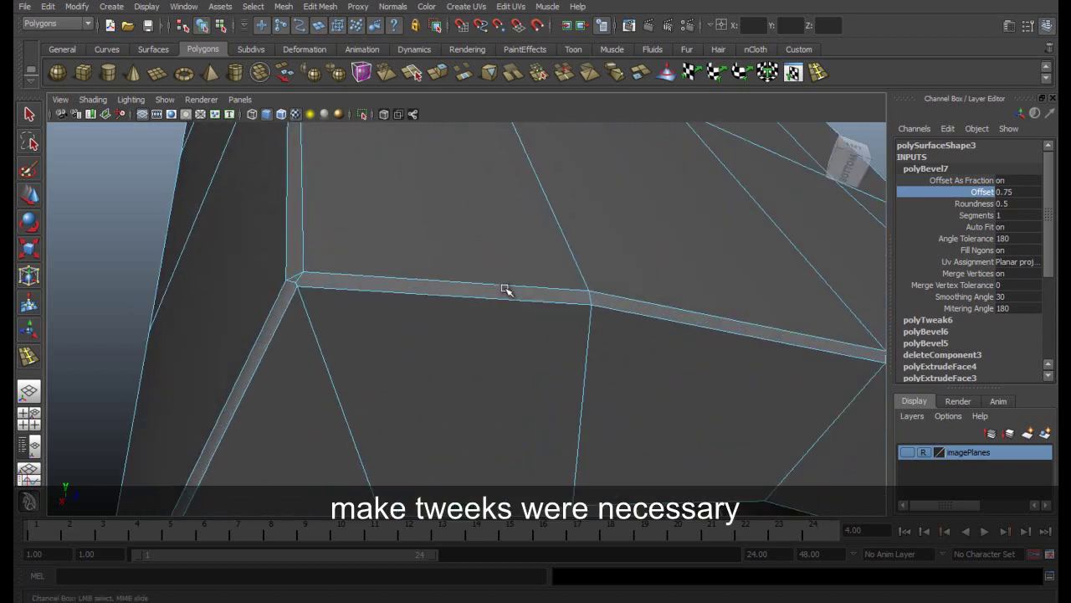
pyautogui.keyDown('alt'); pyautogui.moveTo(393, 282); pyautogui.dragTo(429, 291); pyautogui.keyUp('alt')
pyautogui.moveTo(402, 297); pyautogui.dragTo(392, 299, button='right')
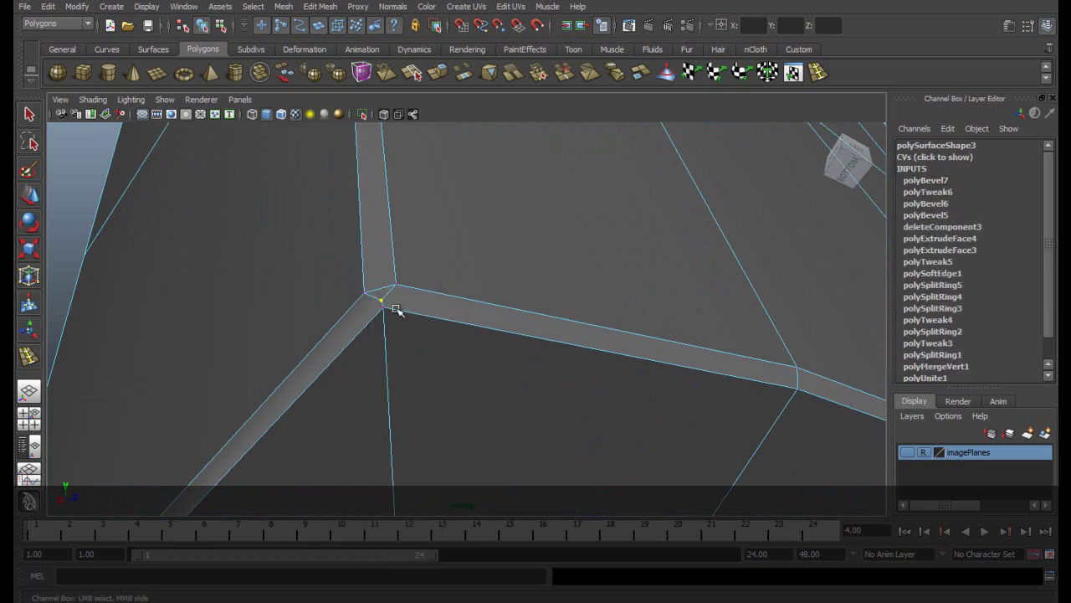
pyautogui.press('w')
pyautogui.click(382, 309)
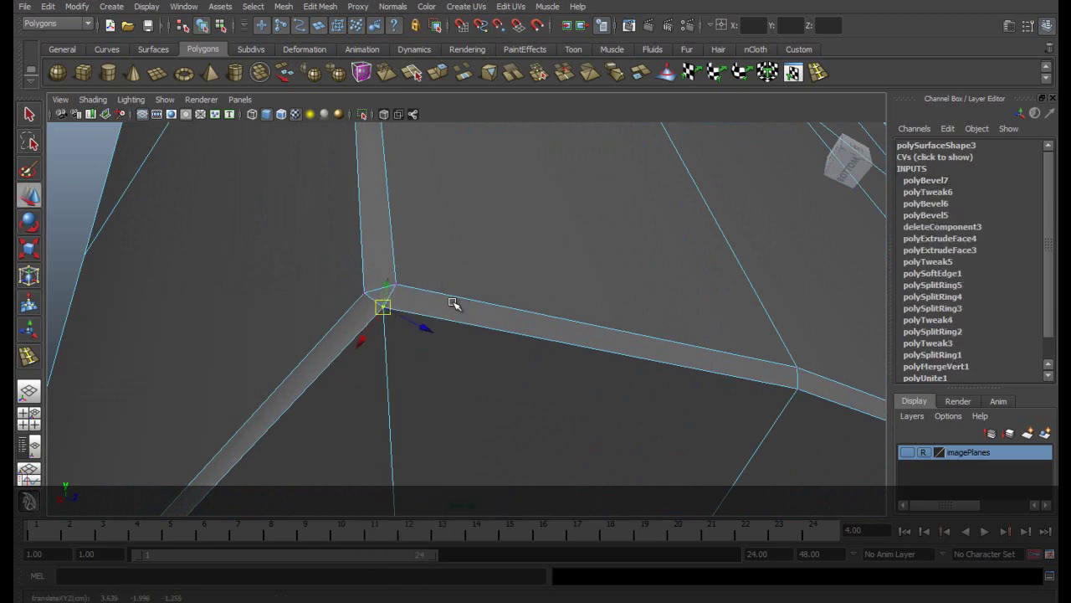
pyautogui.scroll(-3, 453, 302)
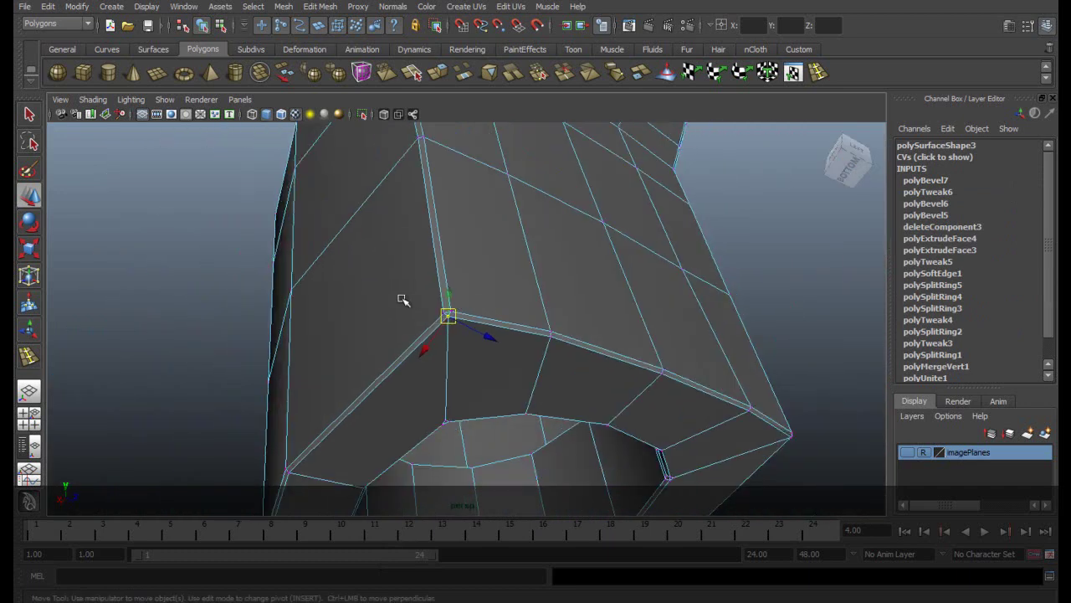
pyautogui.click(538, 73)
# Step: Merge the extra vertex at the wrist rim's other bevelled corner into its neighbouring corner vertex
pyautogui.keyDown('alt'); pyautogui.moveTo(378, 231); pyautogui.dragTo(456, 285); pyautogui.keyUp('alt')
pyautogui.scroll(2, 471, 328)
pyautogui.scroll(-5, 469, 327)
pyautogui.scroll(4, 450, 275)
pyautogui.scroll(3, 452, 259)
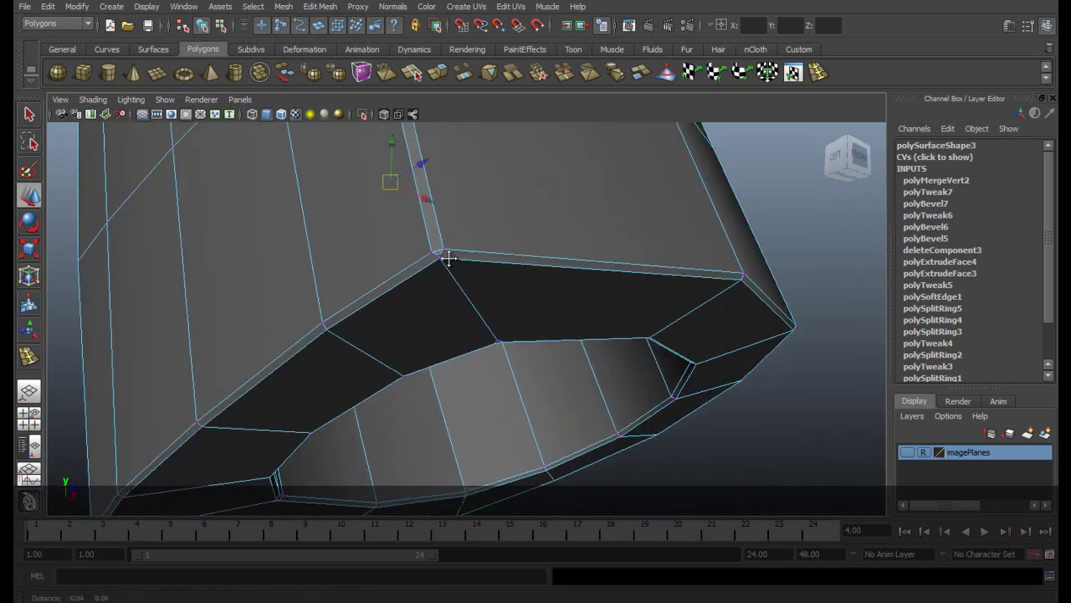
pyautogui.scroll(-3, 637, 318)
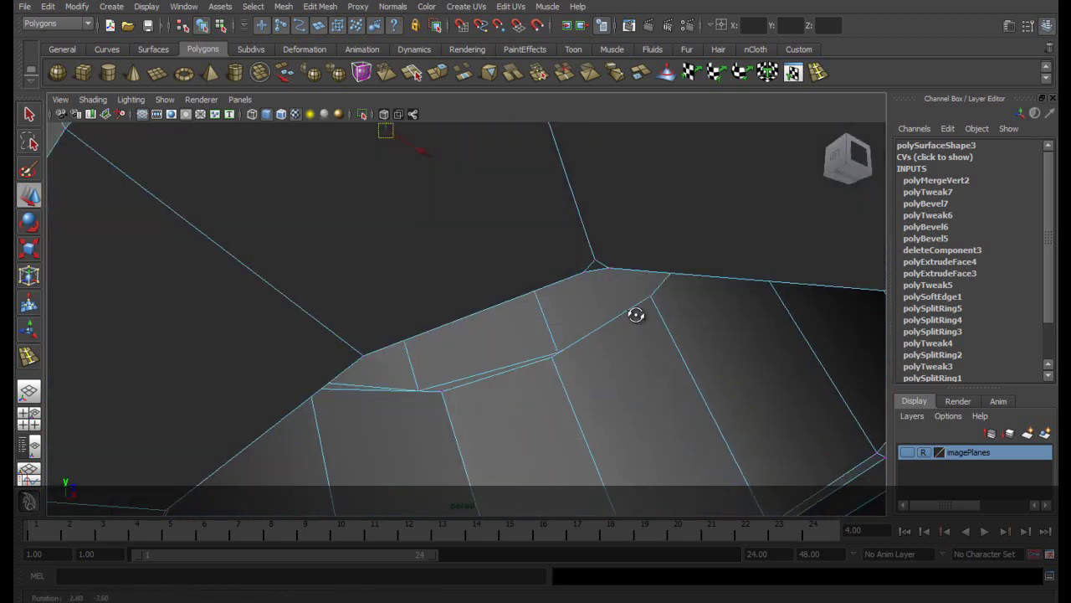
pyautogui.scroll(-3, 612, 262)
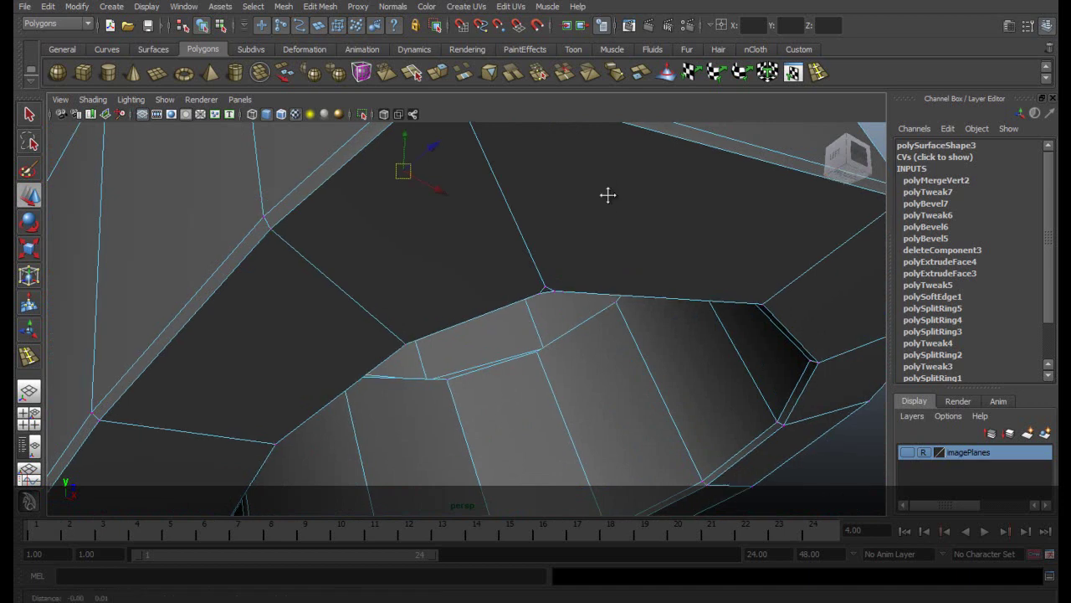
pyautogui.moveTo(608, 195)
pyautogui.keyDown('alt'); pyautogui.mouseDown()
pyautogui.moveTo(619, 242)
pyautogui.moveTo(497, 239)
pyautogui.mouseUp(); pyautogui.keyUp('alt')
pyautogui.click(536, 78)
# Step: Delete the surplus bevel edge loops that run along the inside wall of the wrist opening
pyautogui.keyDown('alt'); pyautogui.moveTo(557, 378); pyautogui.dragTo(545, 358); pyautogui.keyUp('alt')
pyautogui.keyDown('alt'); pyautogui.moveTo(535, 234); pyautogui.dragTo(469, 259); pyautogui.keyUp('alt')
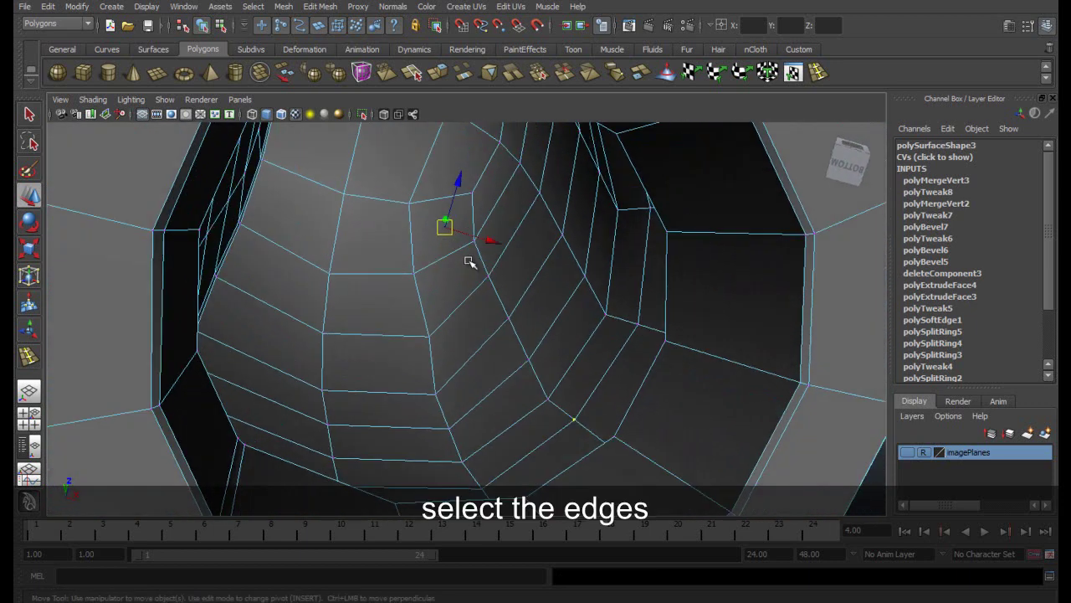
pyautogui.scroll(-2, 462, 259)
pyautogui.keyDown('alt'); pyautogui.moveTo(354, 424); pyautogui.dragTo(419, 337, button='middle'); pyautogui.keyUp('alt')
pyautogui.scroll(3, 419, 336)
pyautogui.keyDown('alt'); pyautogui.moveTo(309, 354); pyautogui.dragTo(293, 360); pyautogui.keyUp('alt')
pyautogui.moveTo(264, 385); pyautogui.dragTo(270, 379, button='right')
pyautogui.click(266, 379)
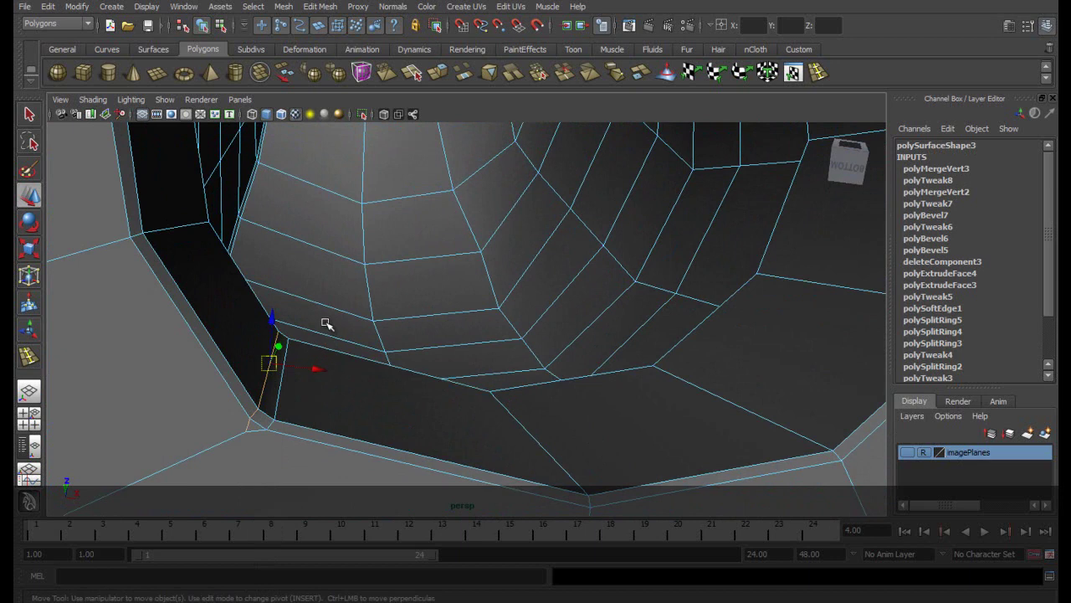
pyautogui.scroll(-5, 326, 321)
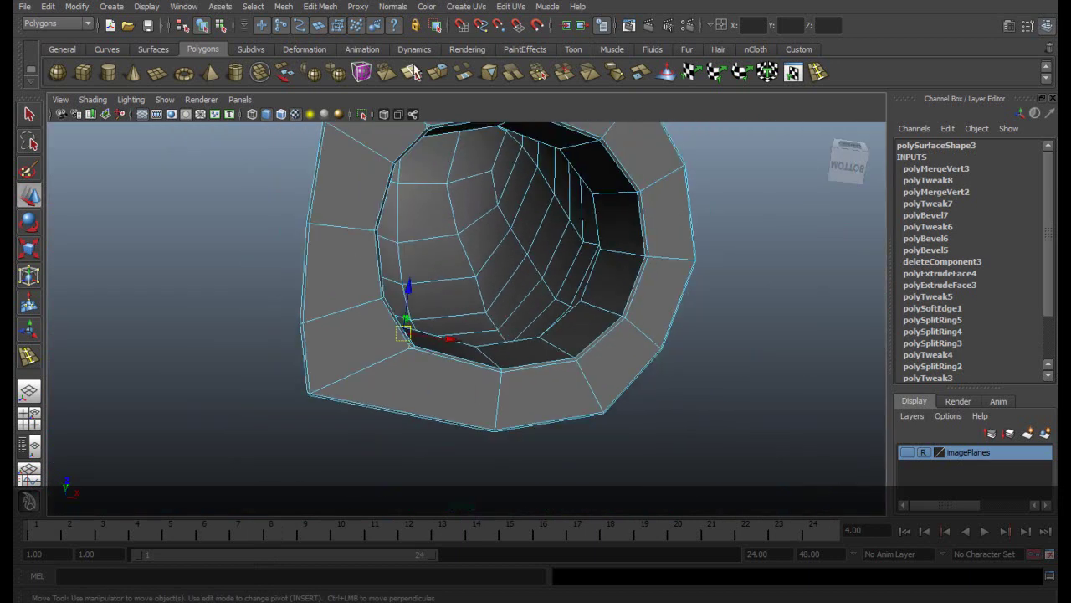
pyautogui.keyDown('alt'); pyautogui.moveTo(421, 263); pyautogui.dragTo(303, 263); pyautogui.keyUp('alt')
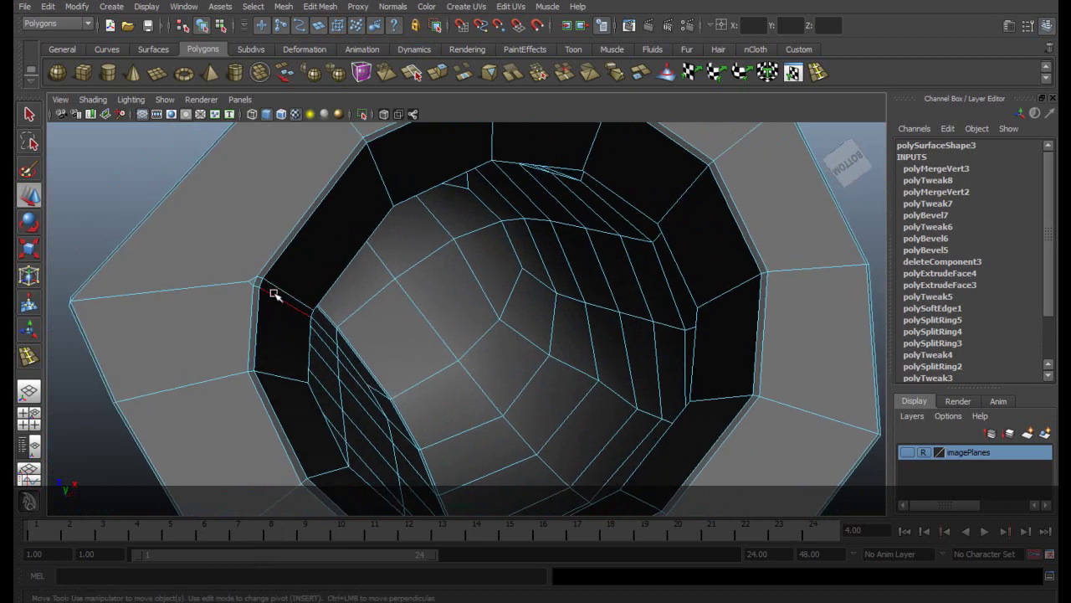
pyautogui.click(272, 293)
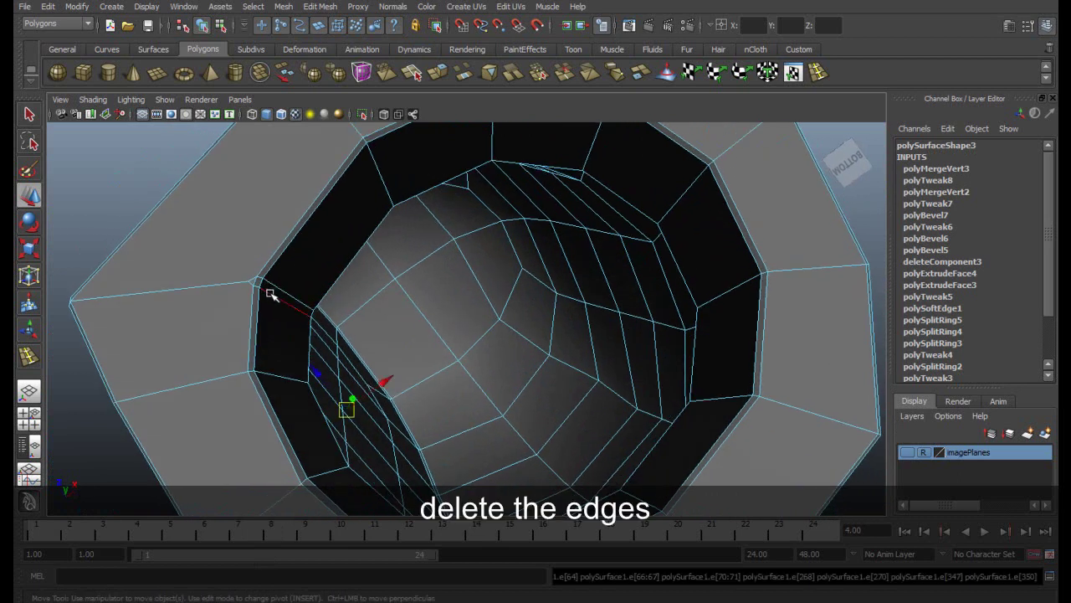
pyautogui.click(325, 7)
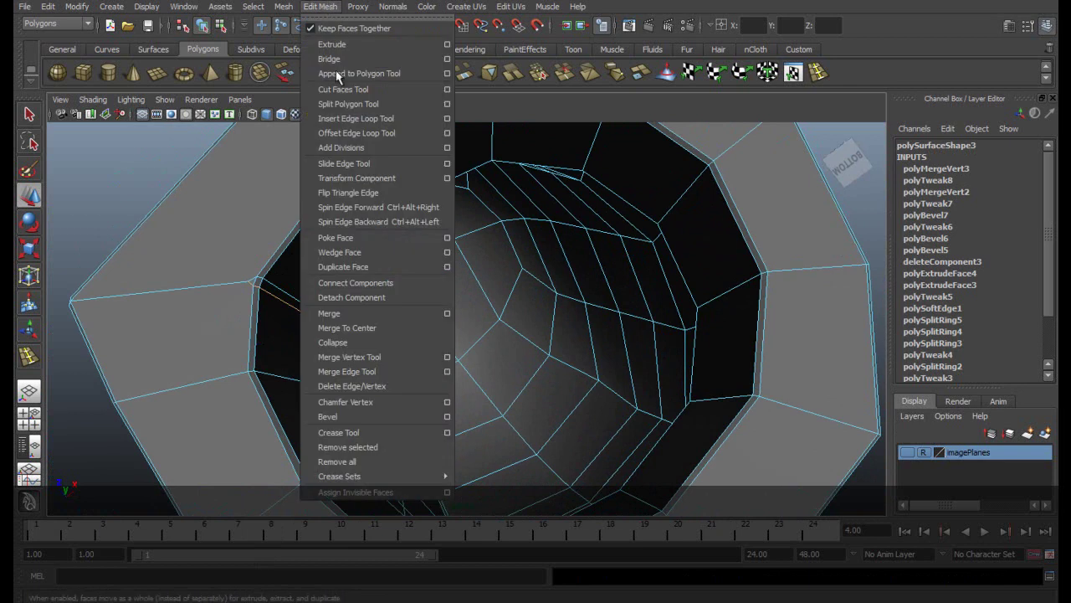
pyautogui.click(360, 386)
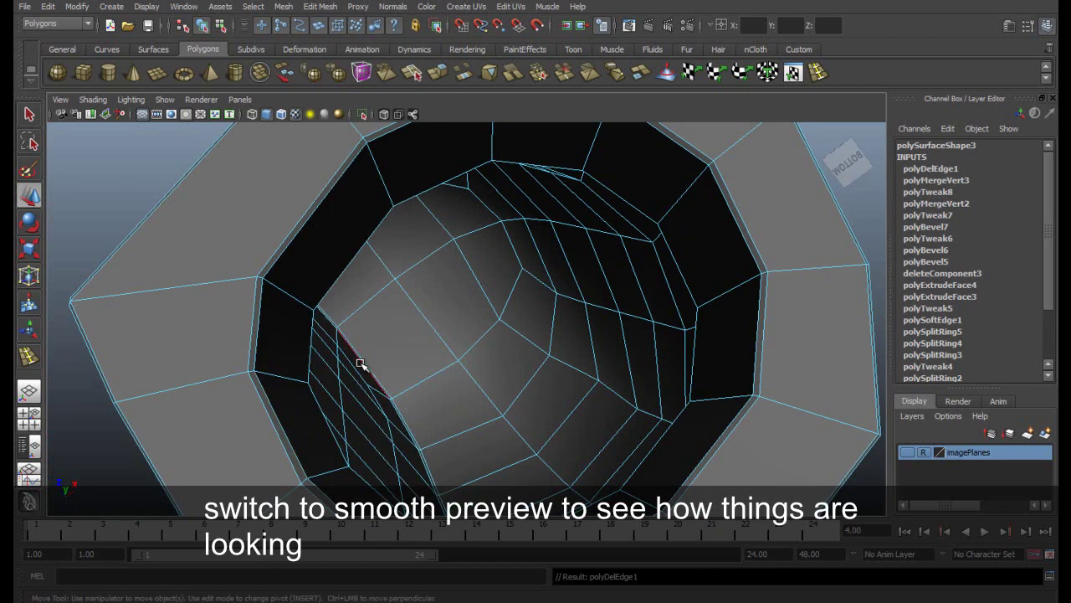
# Step: Check the elbow area of the arm in smooth preview, returning to the unsmoothed mesh display
pyautogui.scroll(-5, 355, 333)
pyautogui.keyDown('alt'); pyautogui.moveTo(360, 306); pyautogui.dragTo(447, 414); pyautogui.keyUp('alt')
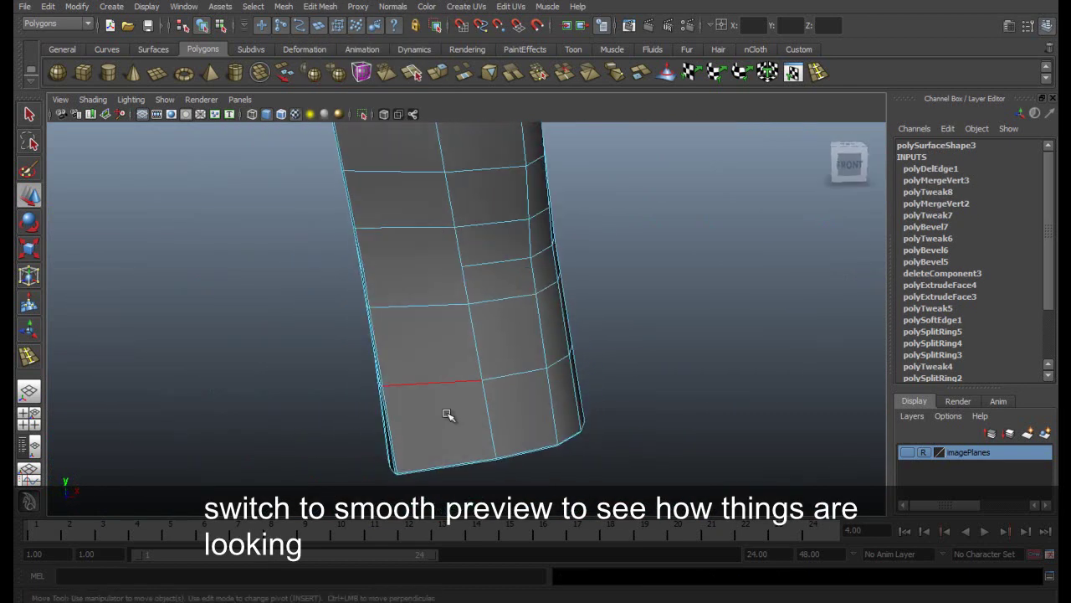
pyautogui.moveTo(428, 358); pyautogui.dragTo(431, 352, button='right')
pyautogui.click(465, 341)
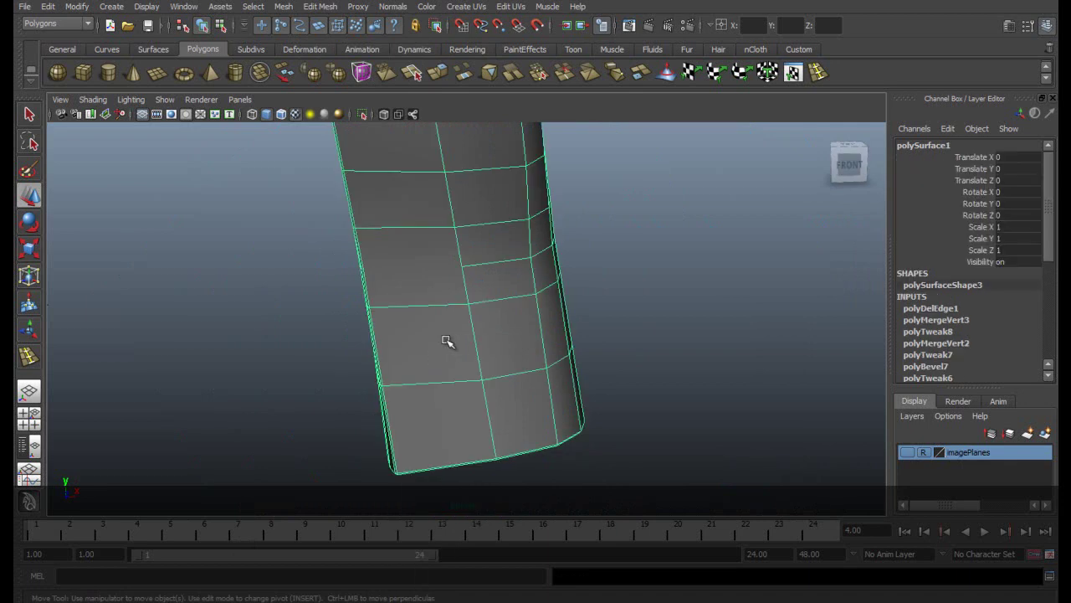
pyautogui.press('3')
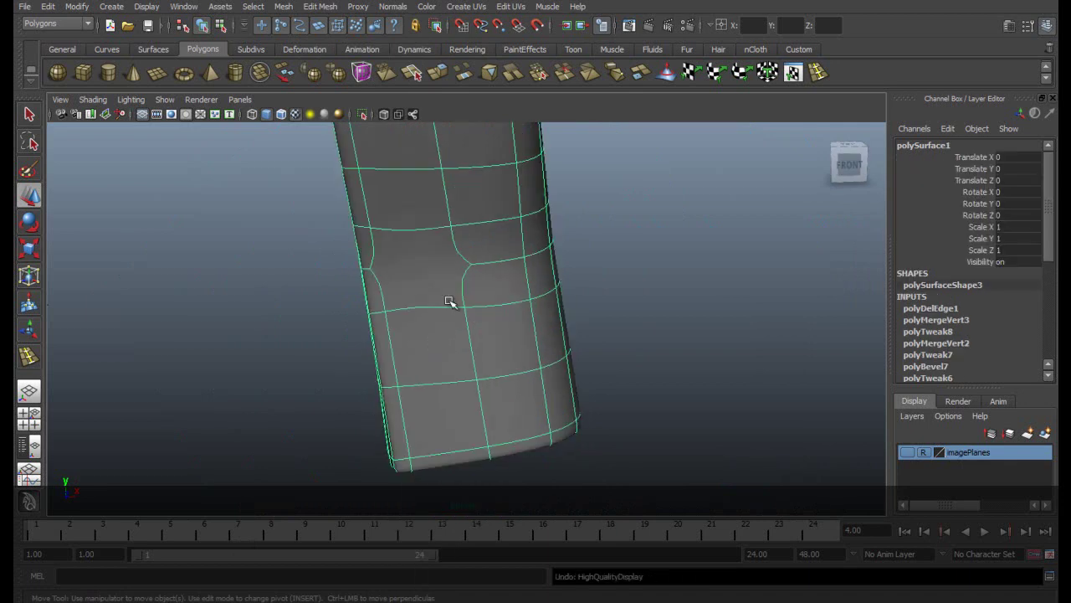
pyautogui.press('1')
# Step: Split the face at the front of the elbow with a new edge joining its two opposite bend vertices
pyautogui.keyDown('alt'); pyautogui.moveTo(407, 237); pyautogui.dragTo(514, 242); pyautogui.keyUp('alt')
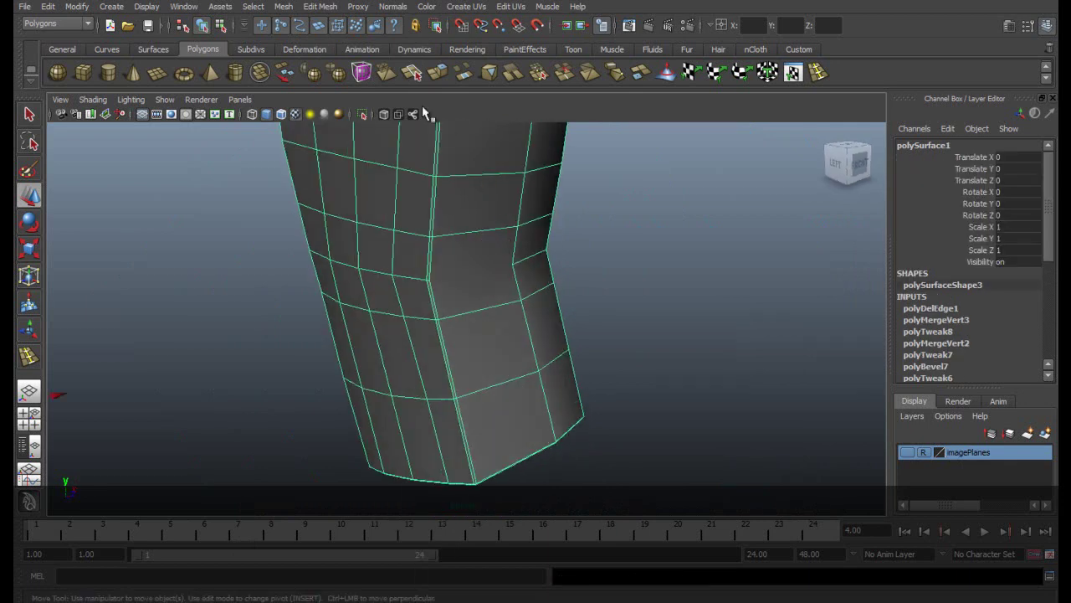
pyautogui.click(411, 74)
pyautogui.scroll(3, 408, 256)
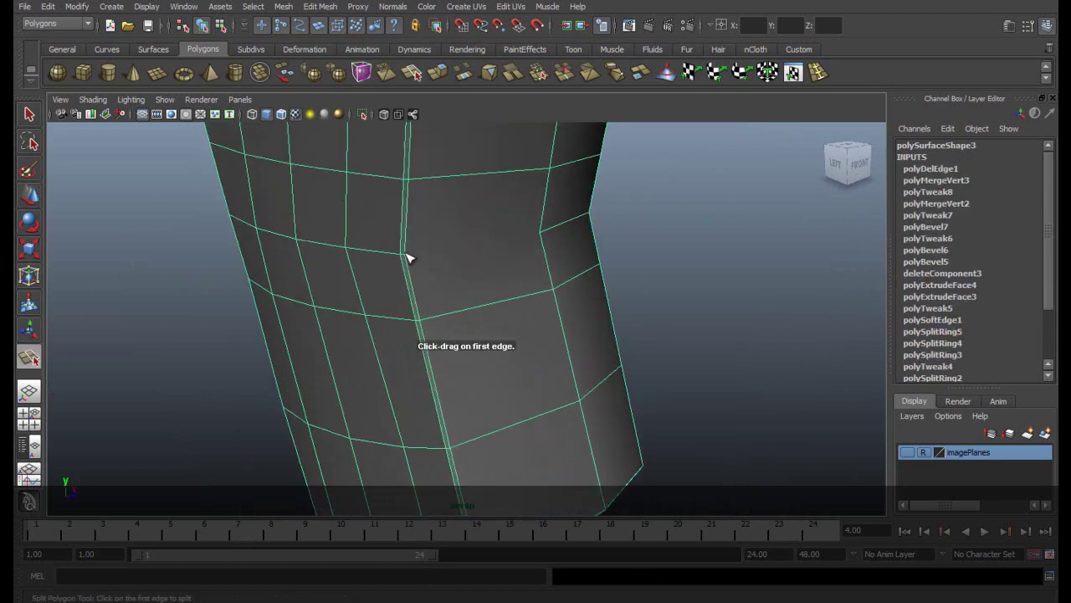
pyautogui.moveTo(406, 249); pyautogui.dragTo(411, 282)
pyautogui.moveTo(544, 227); pyautogui.dragTo(538, 257)
pyautogui.press('w')
# Step: Display the arm in smooth preview and examine its overall shape down to the wrist opening
pyautogui.press('3')
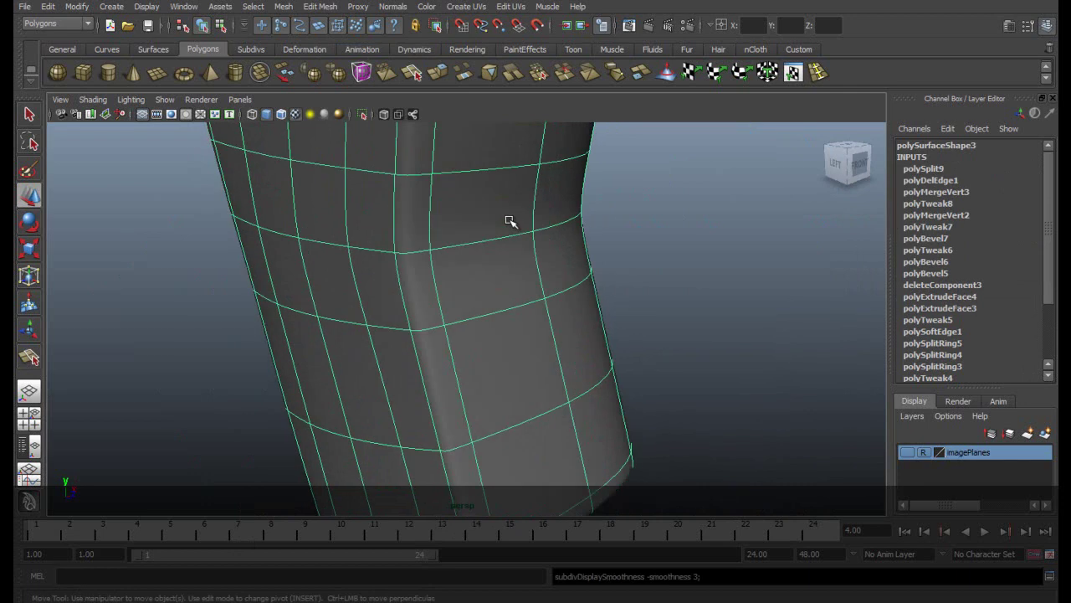
pyautogui.scroll(-4, 509, 225)
pyautogui.click(584, 292)
pyautogui.keyDown('alt'); pyautogui.moveTo(607, 319); pyautogui.dragTo(539, 339); pyautogui.keyUp('alt')
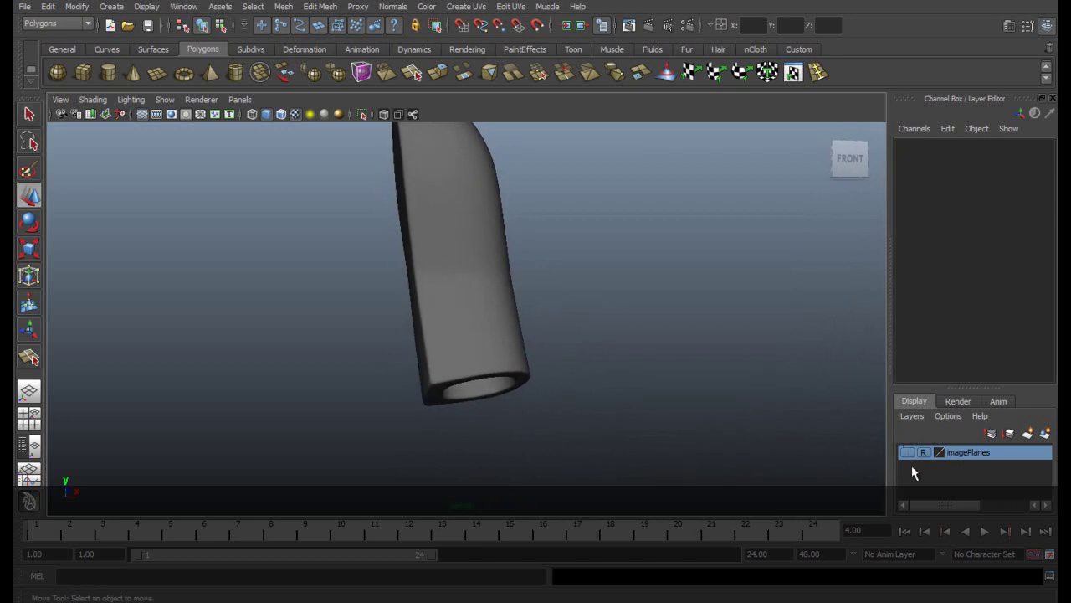
# Step: Show the imagePlanes layer and turn on X-Ray shading to see the selected arm over the reference
pyautogui.click(907, 452)
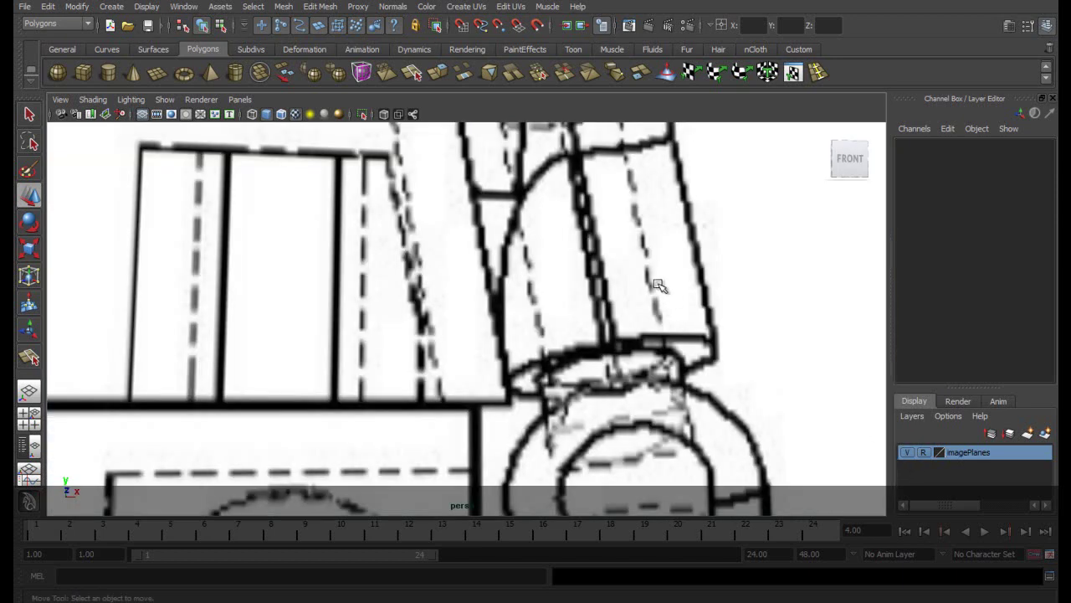
pyautogui.click(157, 114)
pyautogui.click(92, 100)
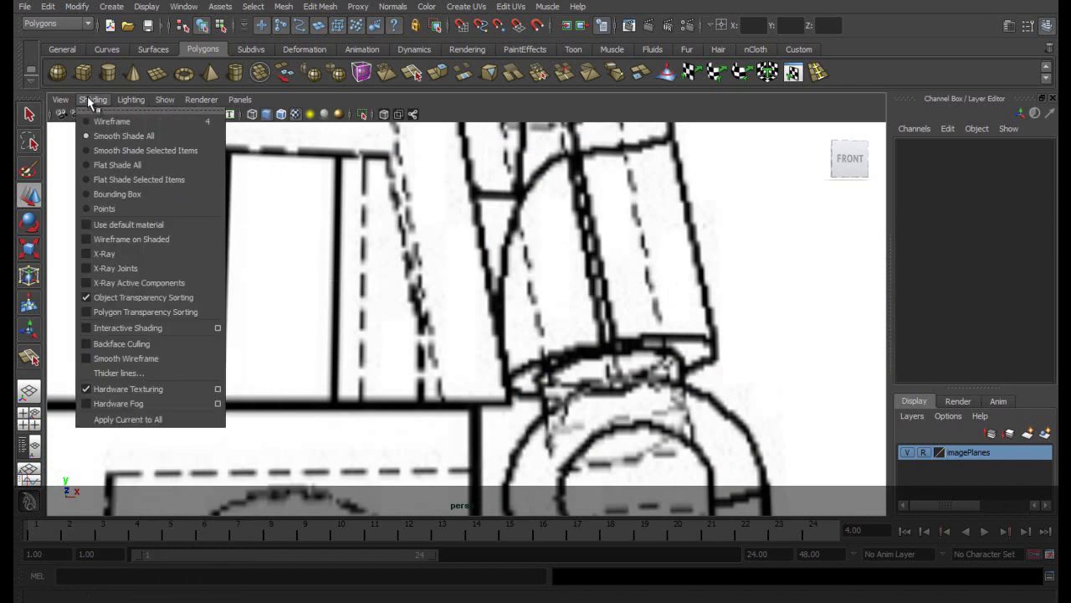
pyautogui.click(136, 252)
pyautogui.click(481, 287)
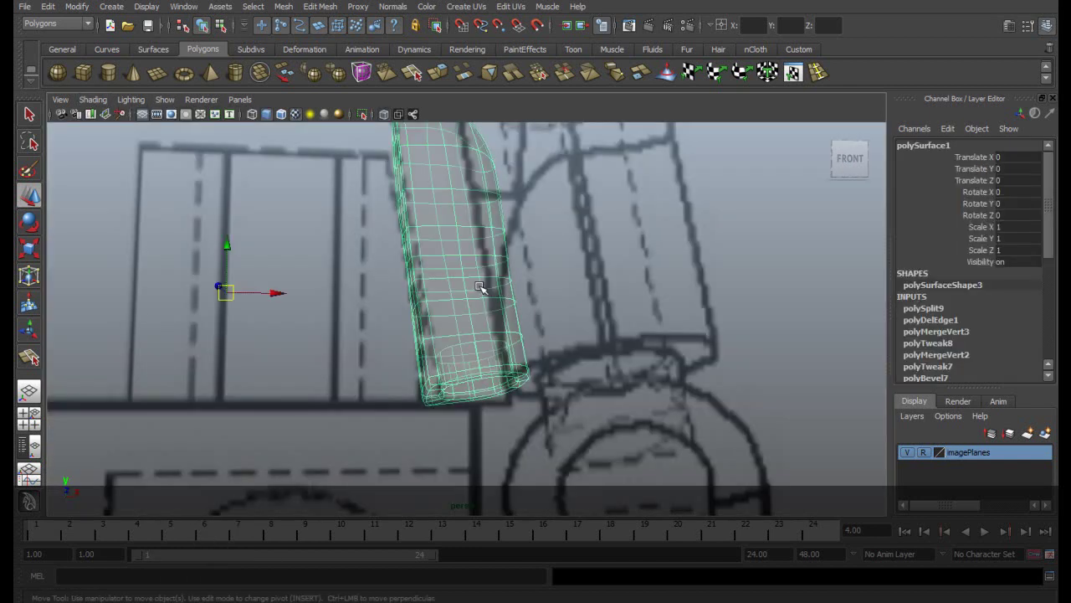
# Step: In the front view, move the shoulder cap's vertices slightly up along Y towards the reference outline
pyautogui.scroll(-5, 482, 281)
pyautogui.press('space')
pyautogui.moveTo(457, 259); pyautogui.dragTo(461, 288)
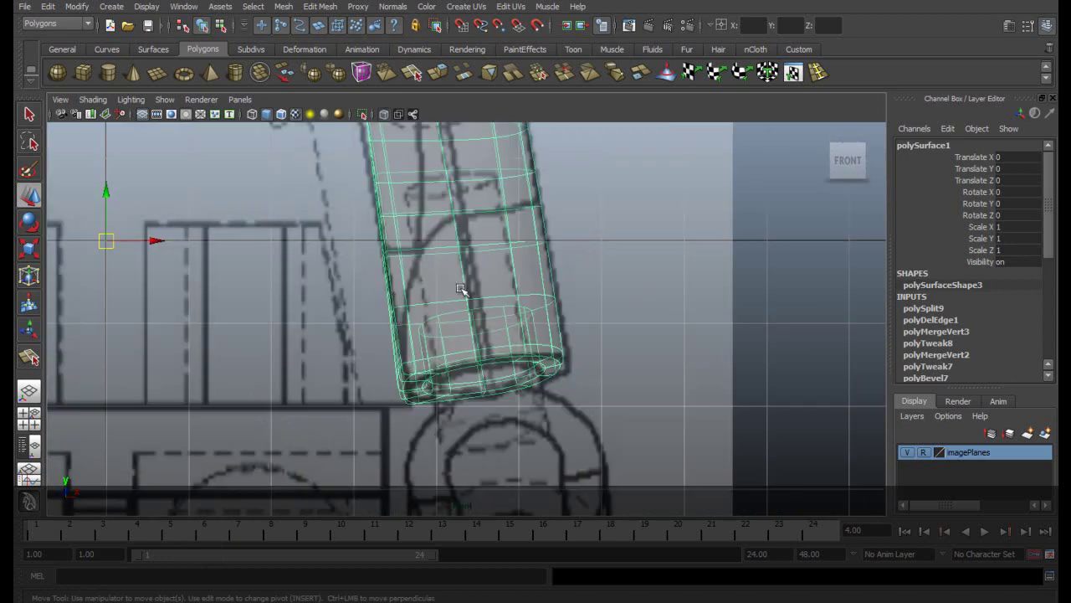
pyautogui.scroll(1, 555, 315)
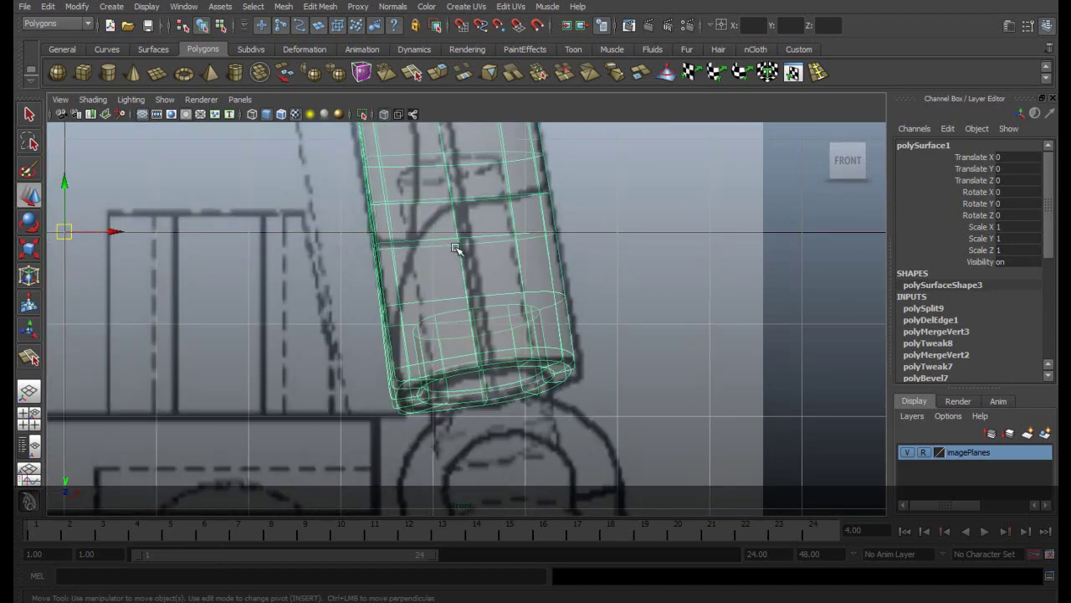
pyautogui.keyDown('alt'); pyautogui.moveTo(456, 241); pyautogui.dragTo(474, 502, button='middle'); pyautogui.keyUp('alt')
pyautogui.keyDown('alt'); pyautogui.moveTo(429, 215); pyautogui.dragTo(454, 243, button='middle'); pyautogui.keyUp('alt')
pyautogui.moveTo(455, 243); pyautogui.dragTo(388, 238, button='right')
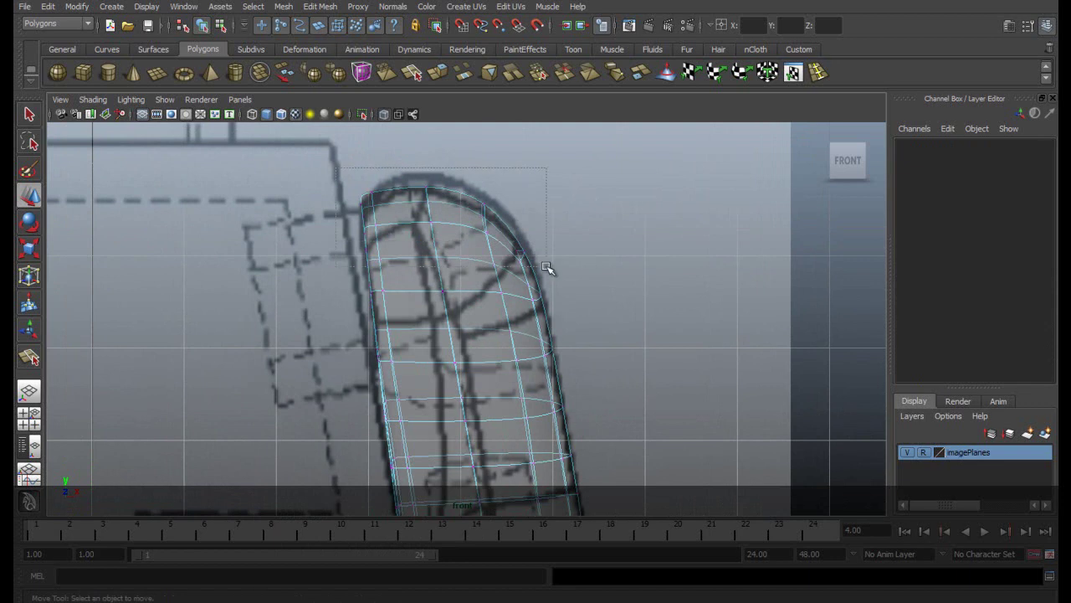
pyautogui.moveTo(558, 300); pyautogui.dragTo(562, 312)
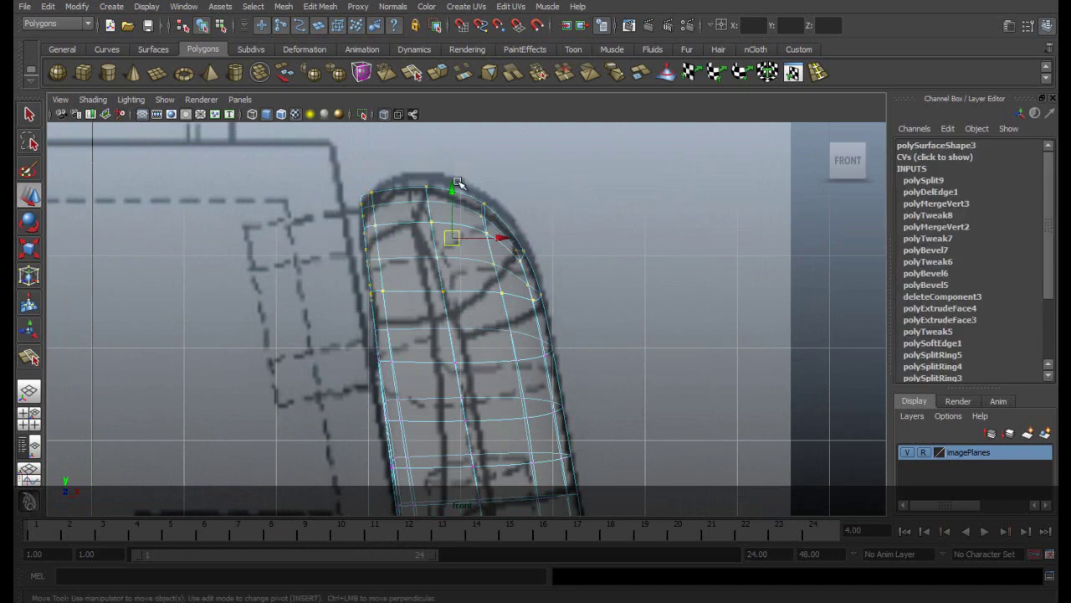
pyautogui.moveTo(453, 186); pyautogui.dragTo(453, 180)
# Step: Return to the perspective view, turn off X-Ray shading and hide the imagePlanes layer
pyautogui.click(30, 386)
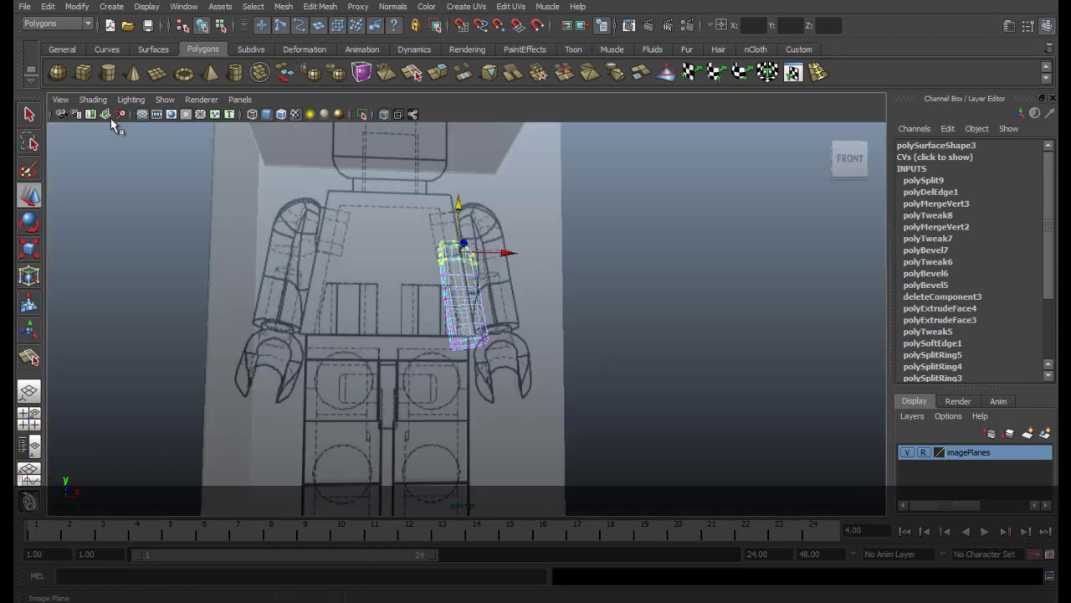
pyautogui.click(96, 100)
pyautogui.click(125, 253)
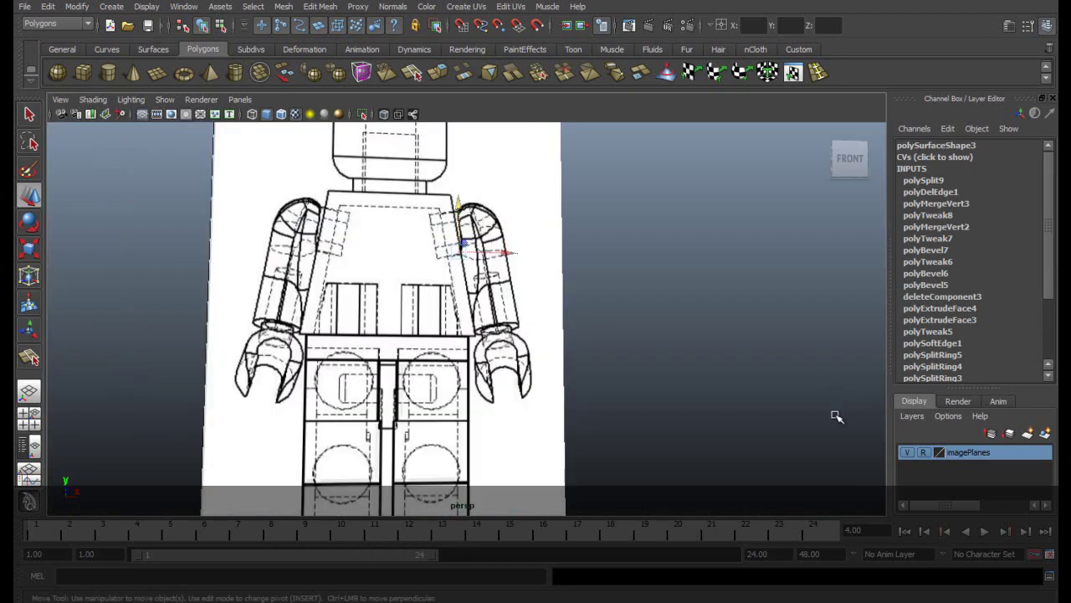
pyautogui.click(907, 452)
pyautogui.click(622, 320)
# Step: Switch the arm back to object selection and delete all construction history in the scene
pyautogui.keyDown('alt'); pyautogui.moveTo(619, 244); pyautogui.dragTo(469, 284); pyautogui.keyUp('alt')
pyautogui.moveTo(464, 269)
pyautogui.mouseDown(button='right')
pyautogui.moveTo(501, 255)
pyautogui.moveTo(641, 299)
pyautogui.mouseUp(button='right')
pyautogui.moveTo(641, 299)
pyautogui.keyDown('alt'); pyautogui.mouseDown()
pyautogui.moveTo(325, 277)
pyautogui.moveTo(239, 201)
pyautogui.moveTo(241, 189)
pyautogui.moveTo(294, 184)
pyautogui.moveTo(660, 292)
pyautogui.moveTo(643, 315)
pyautogui.moveTo(776, 297)
pyautogui.mouseUp(); pyautogui.keyUp('alt')
pyautogui.click(441, 223)
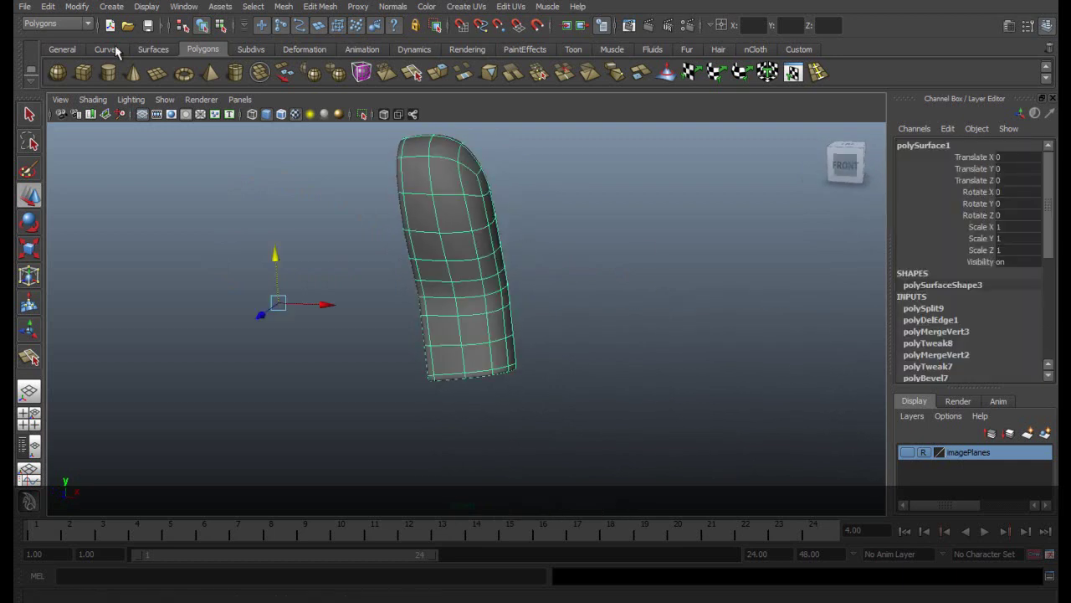
pyautogui.click(48, 6)
pyautogui.moveTo(150, 178)
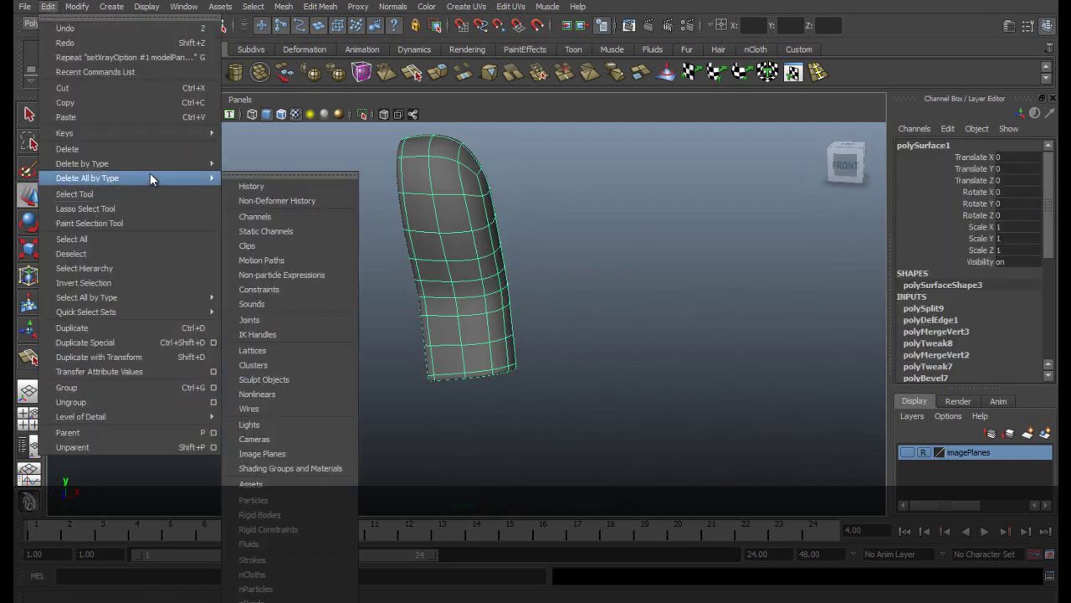
pyautogui.click(249, 185)
# Step: Unhide the rest of the minifigure and view the arm beside the torso from the front
pyautogui.keyDown('alt'); pyautogui.moveTo(601, 296); pyautogui.dragTo(645, 300); pyautogui.keyUp('alt')
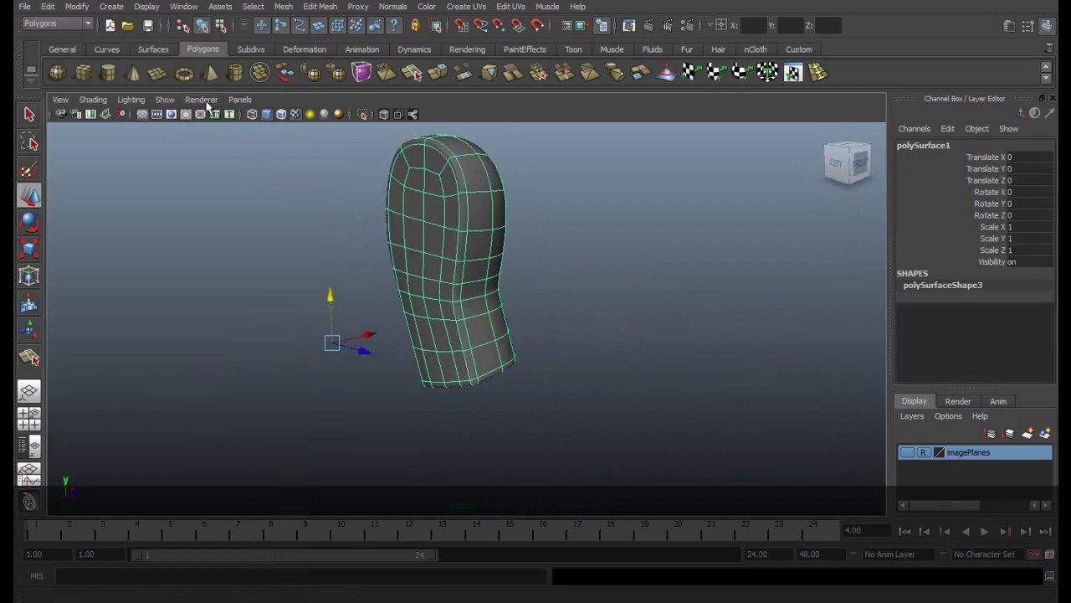
pyautogui.click(144, 5)
pyautogui.moveTo(211, 93)
pyautogui.click(316, 141)
pyautogui.keyDown('alt'); pyautogui.moveTo(314, 143); pyautogui.dragTo(555, 307); pyautogui.keyUp('alt')
pyautogui.click(539, 281)
pyautogui.scroll(-3, 545, 295)
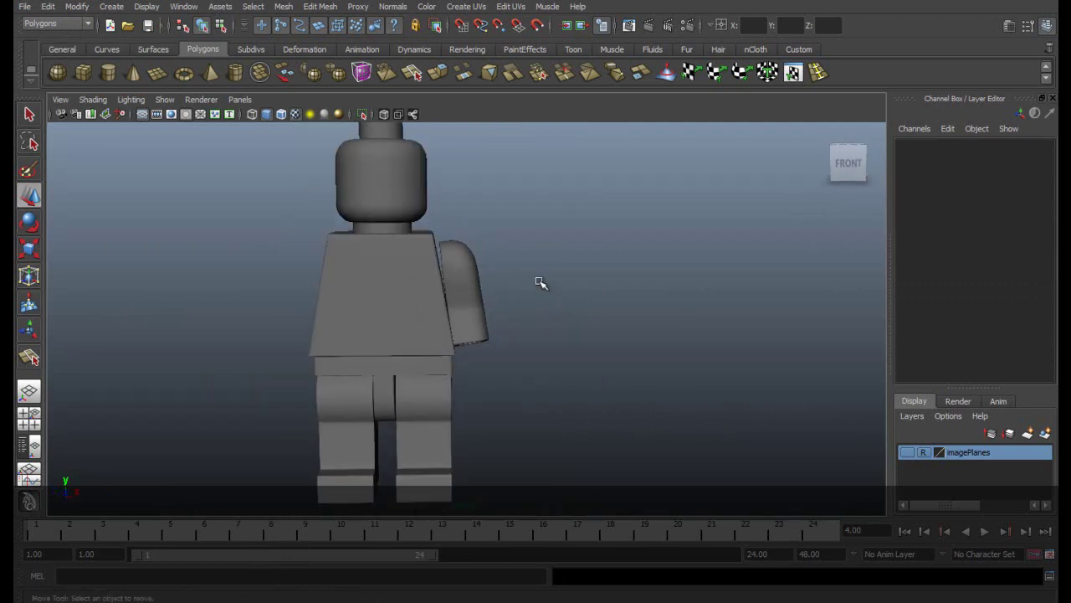